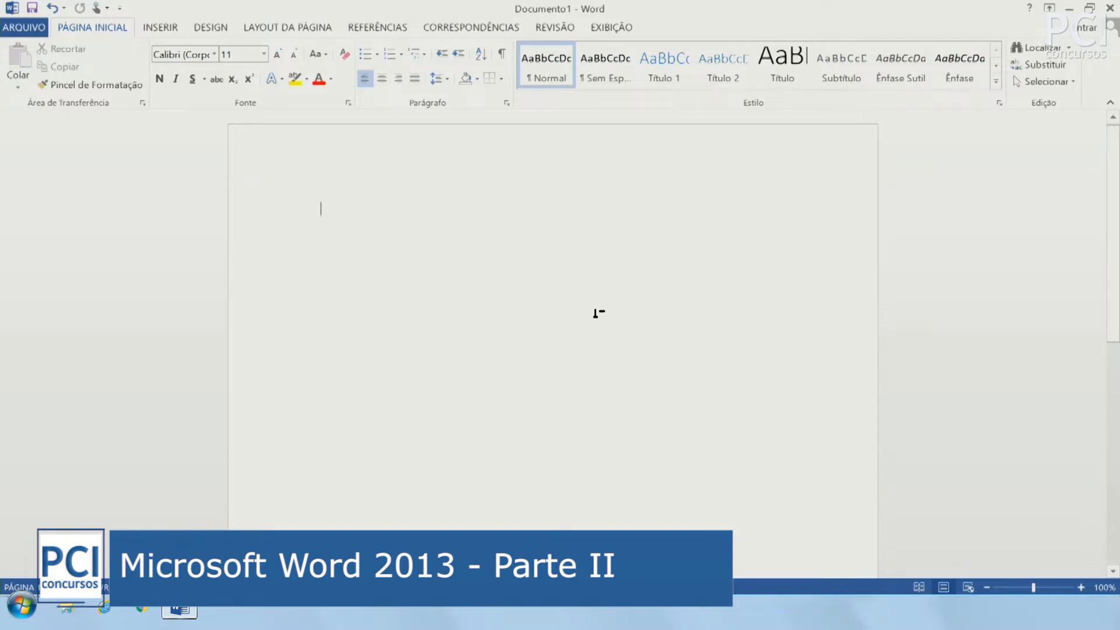
click(27, 28)
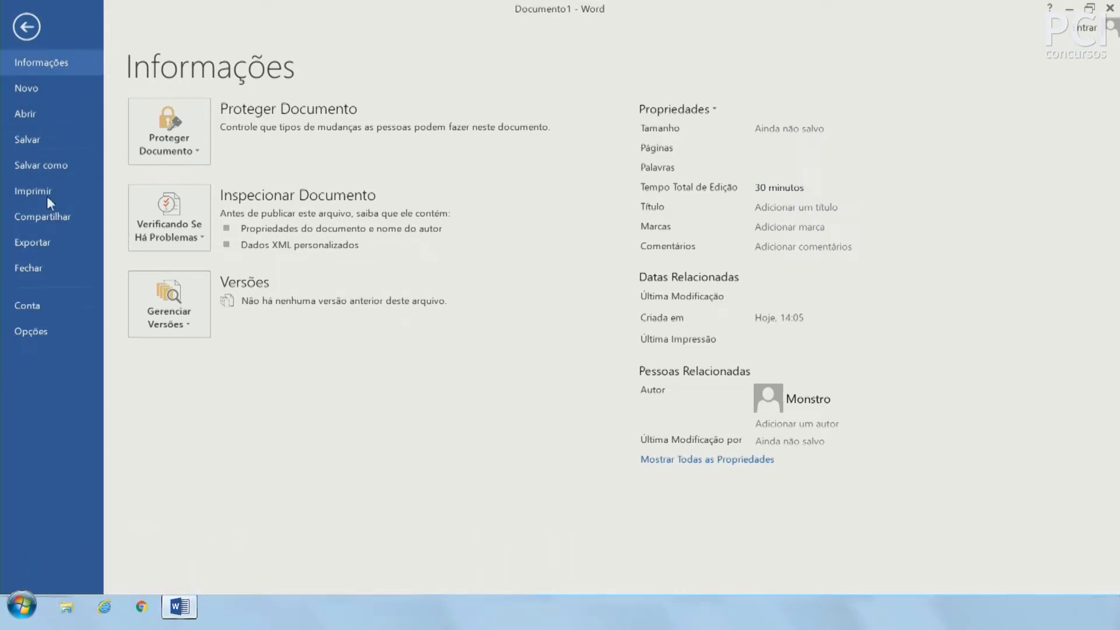
click(27, 26)
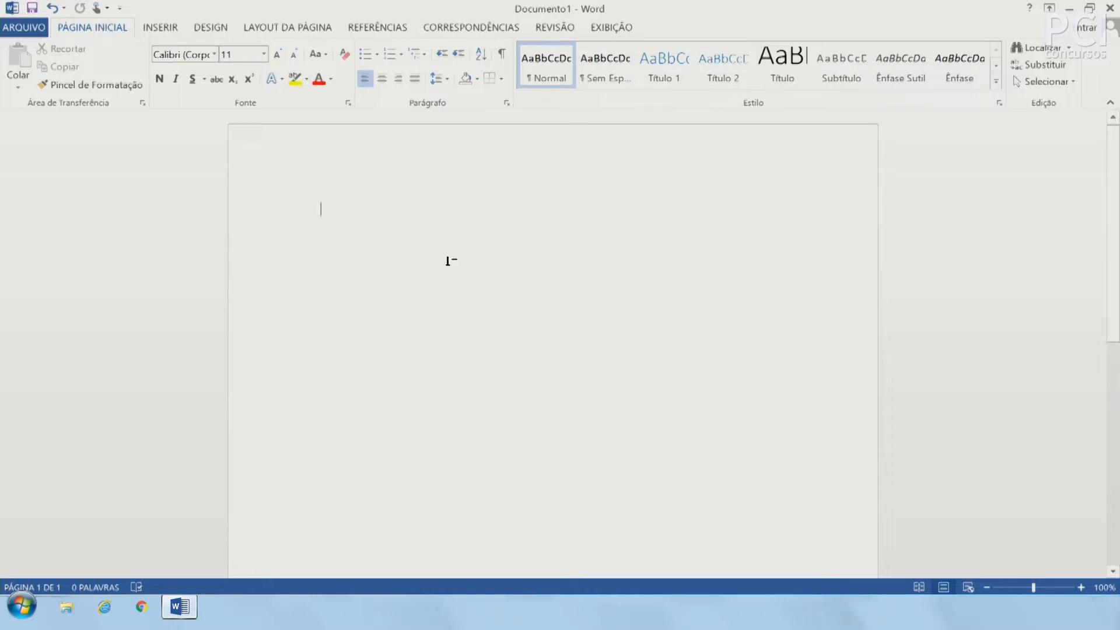
Generate sample Lorem ipsum paragraphs in the blank document with =lorem()
text(=)
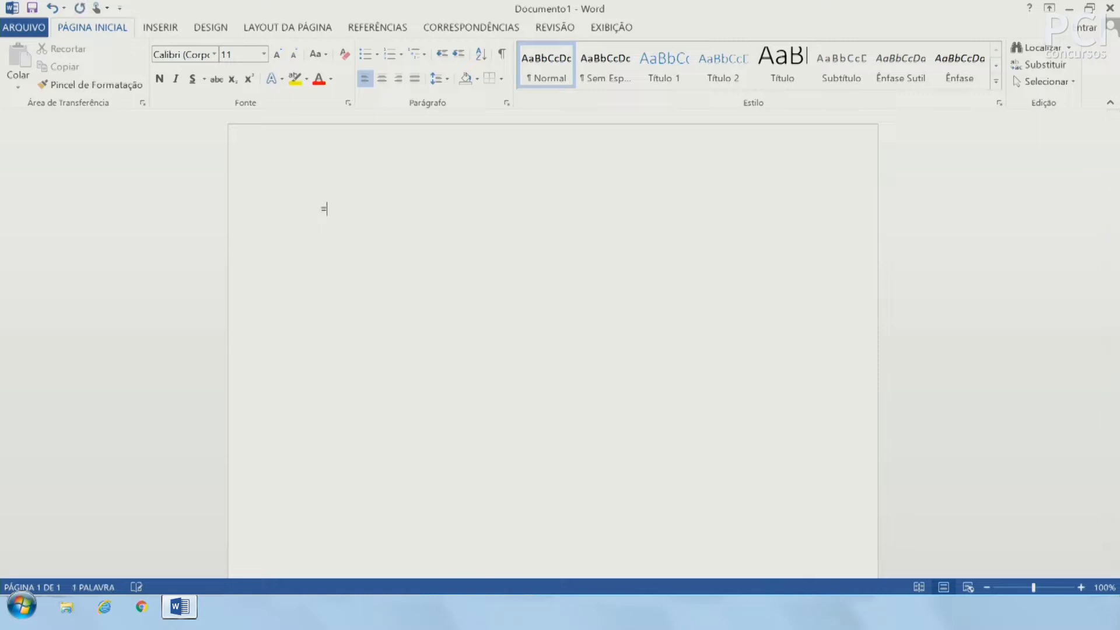
text(lorem())
key(Return)
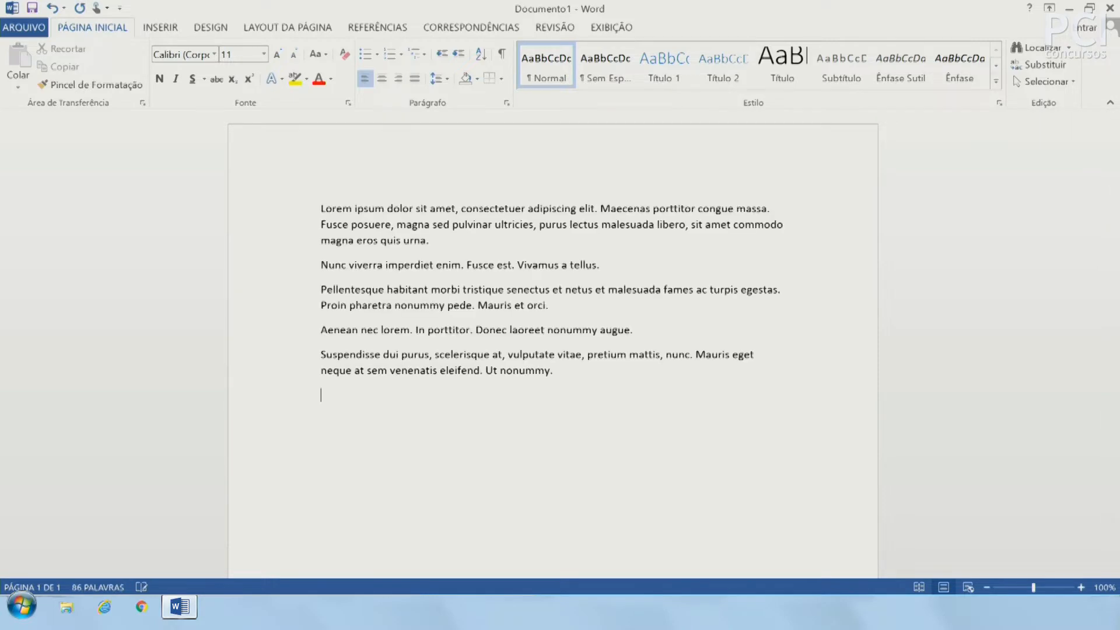
key(ctrl+a)
click(528, 385)
click(249, 79)
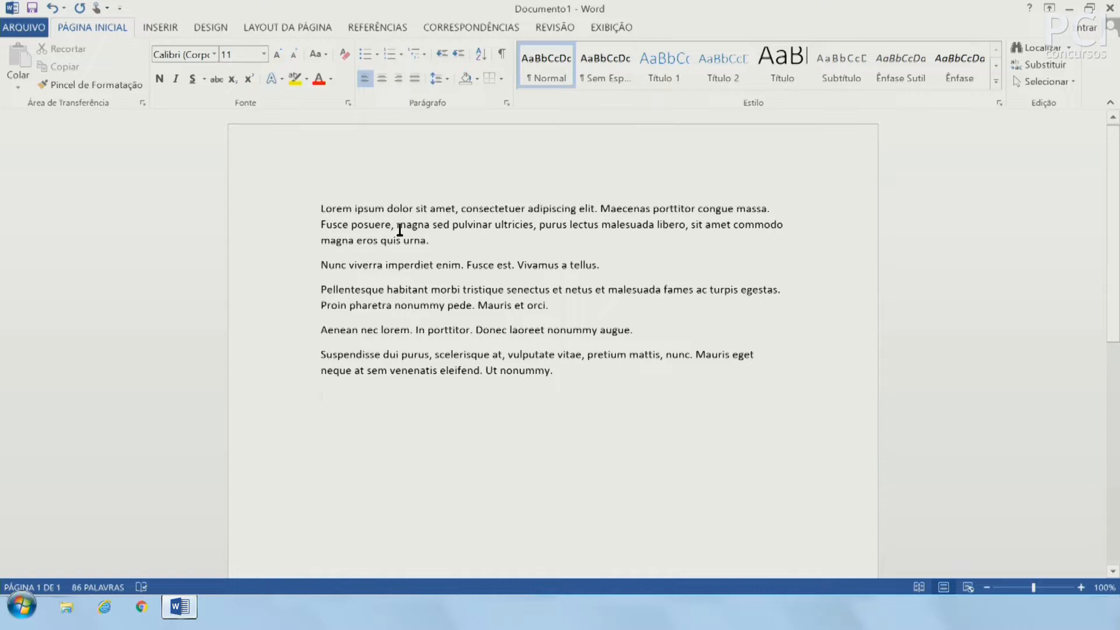
Display the Abrir page with its recent documents view and return to the document
click(29, 28)
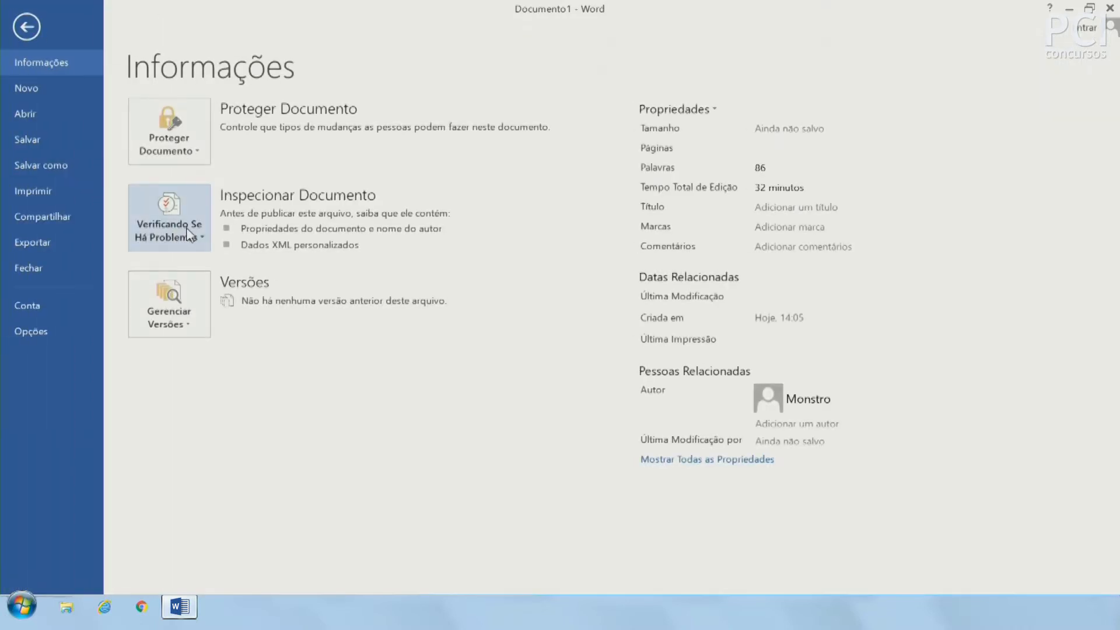
click(26, 27)
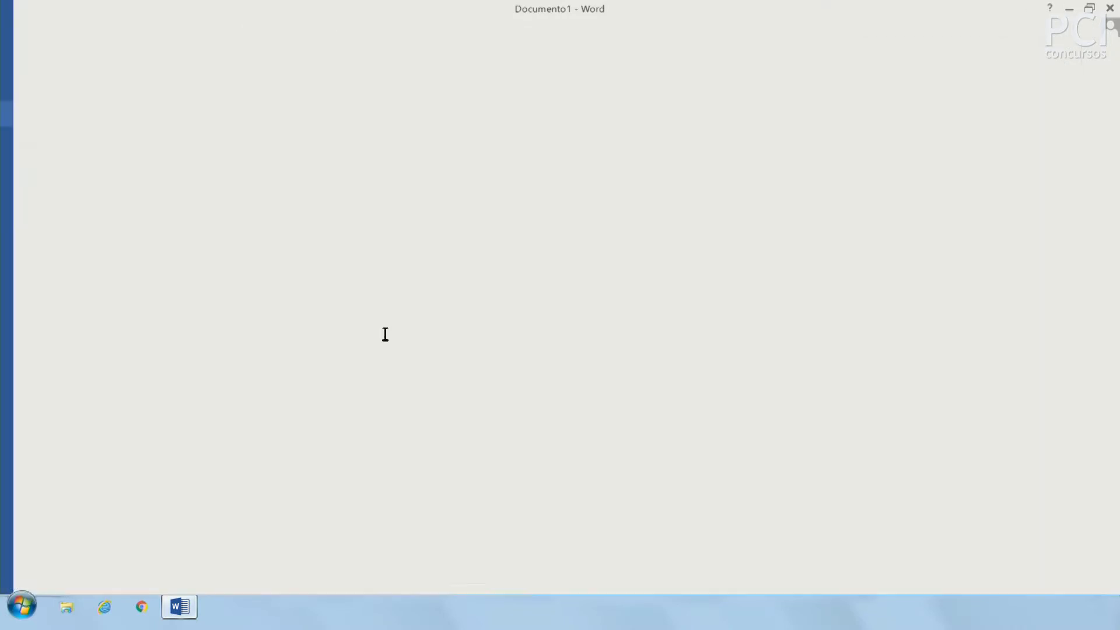
click(23, 28)
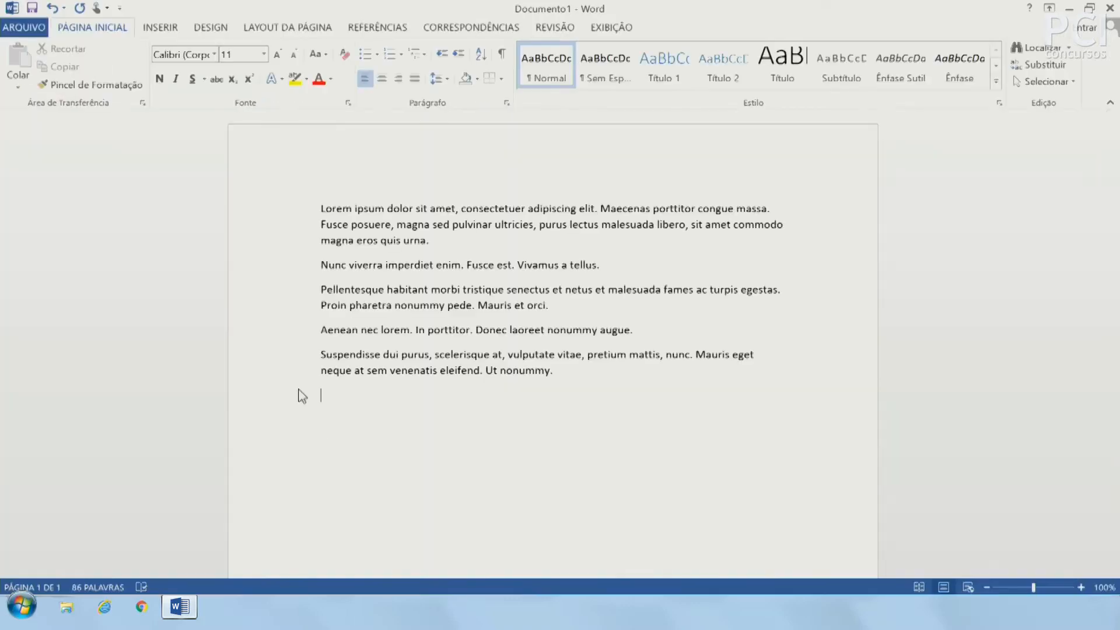
key(ctrl+o)
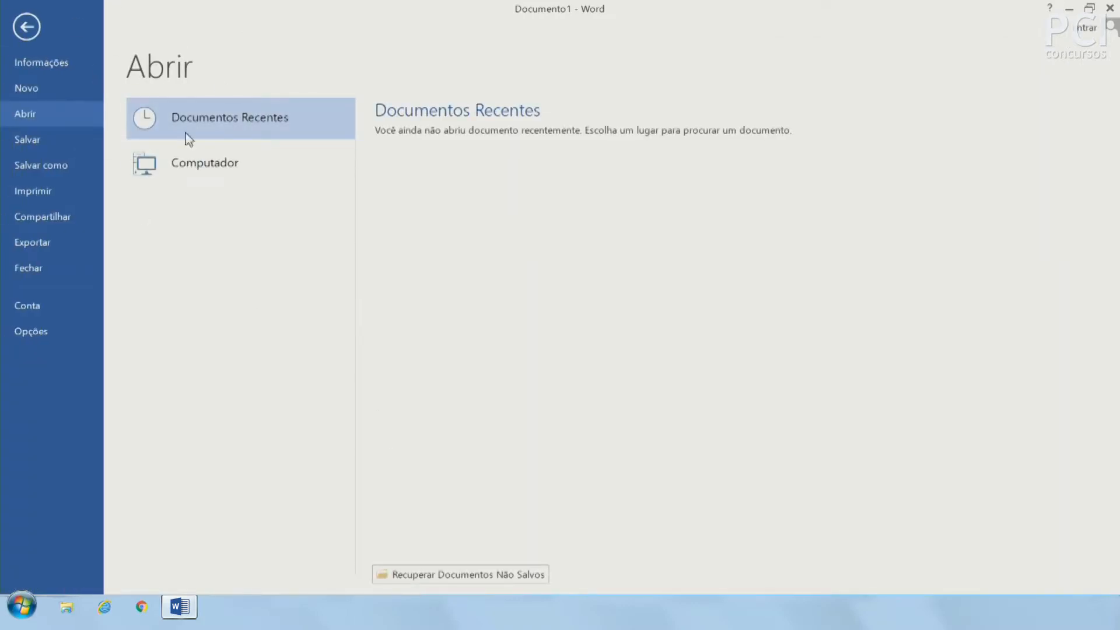
click(26, 27)
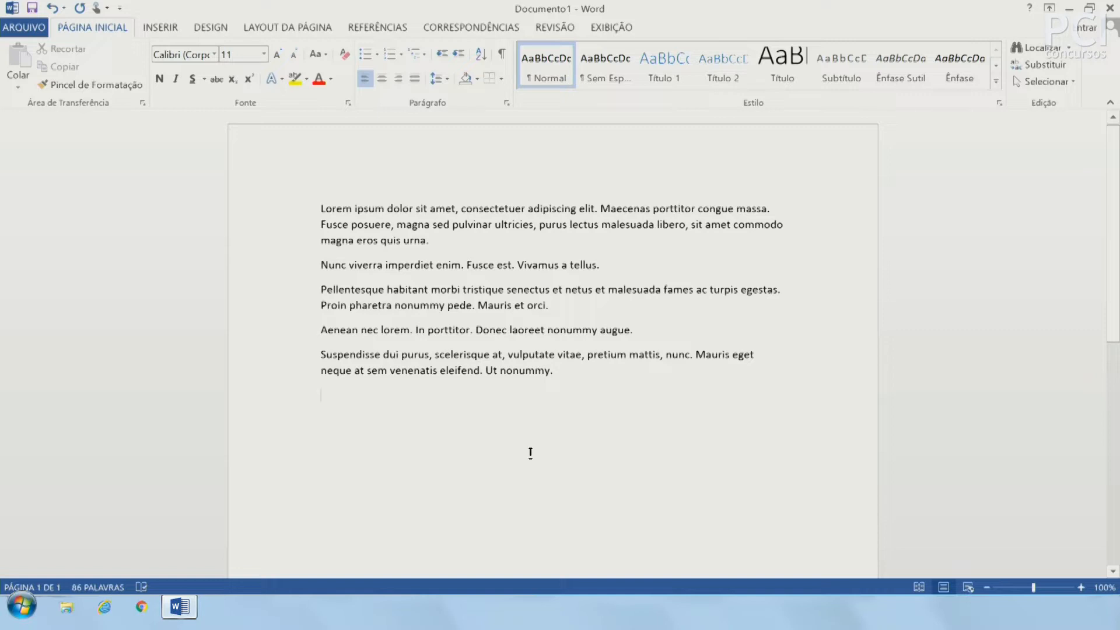
Display the Salvar como page for the unsaved document and return to the text without saving
click(24, 27)
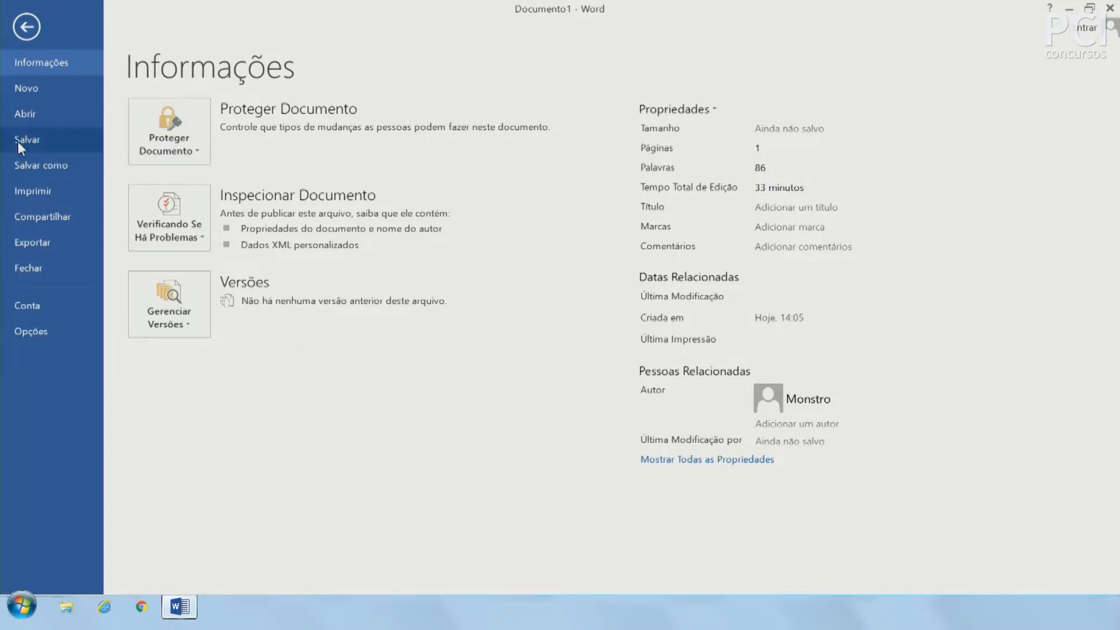
click(35, 32)
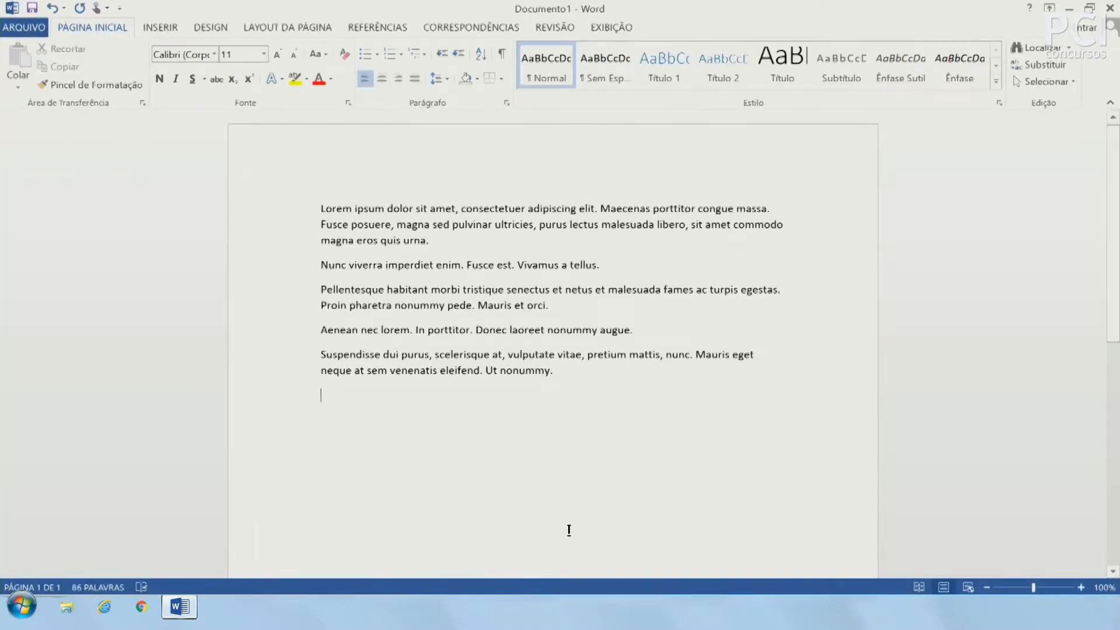
key(ctrl+s)
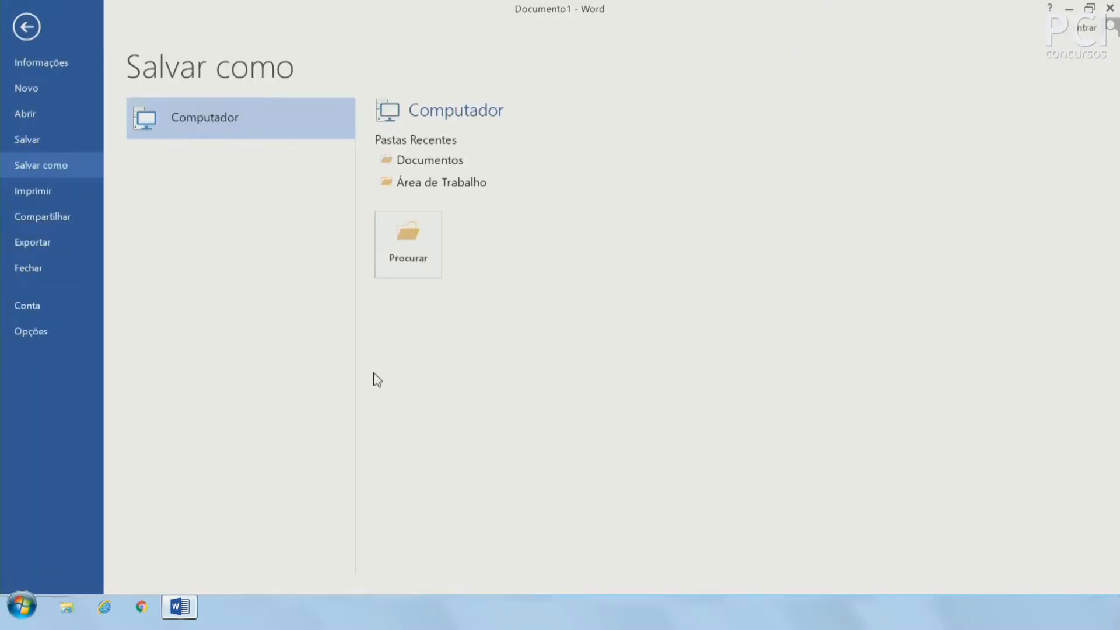
key(Escape)
key(ctrl+s)
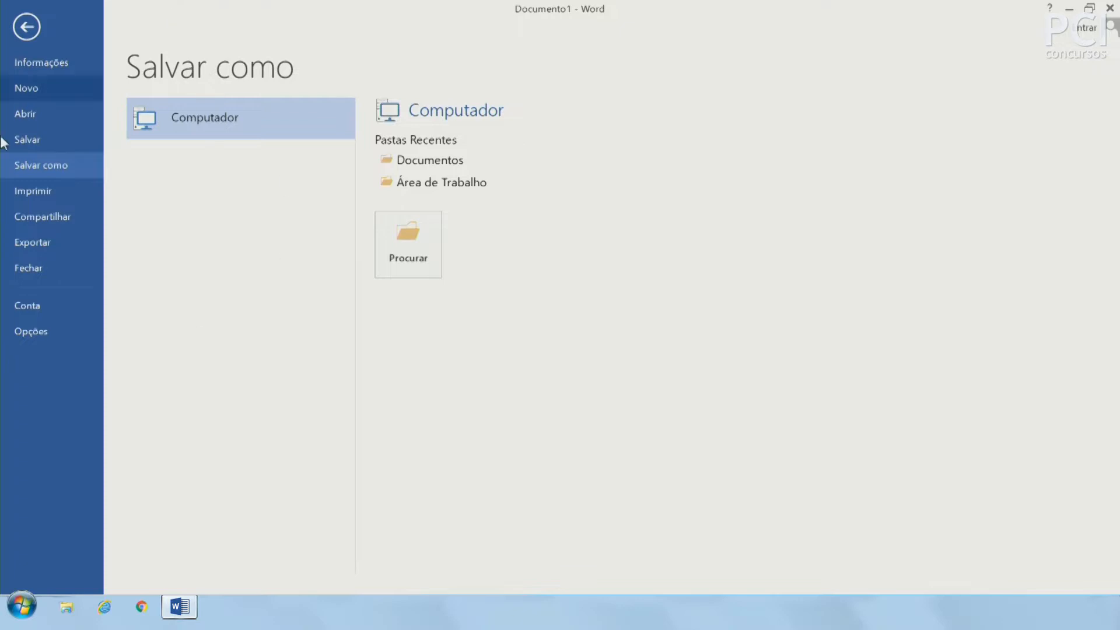
click(29, 28)
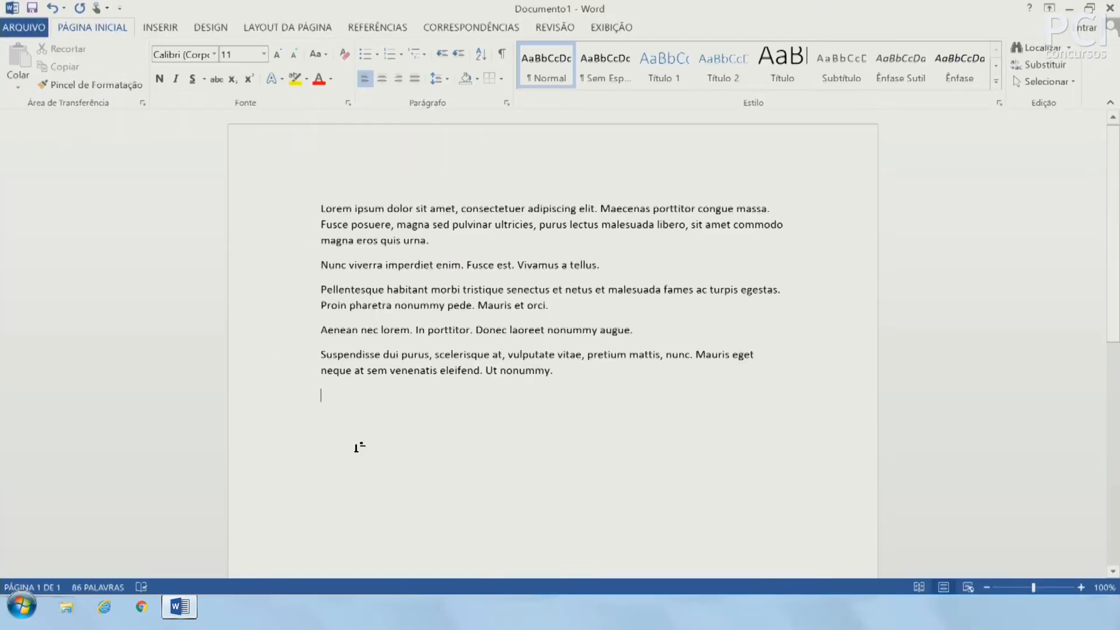
double_click(336, 209)
key(ctrl+s)
key(ctrl+s)
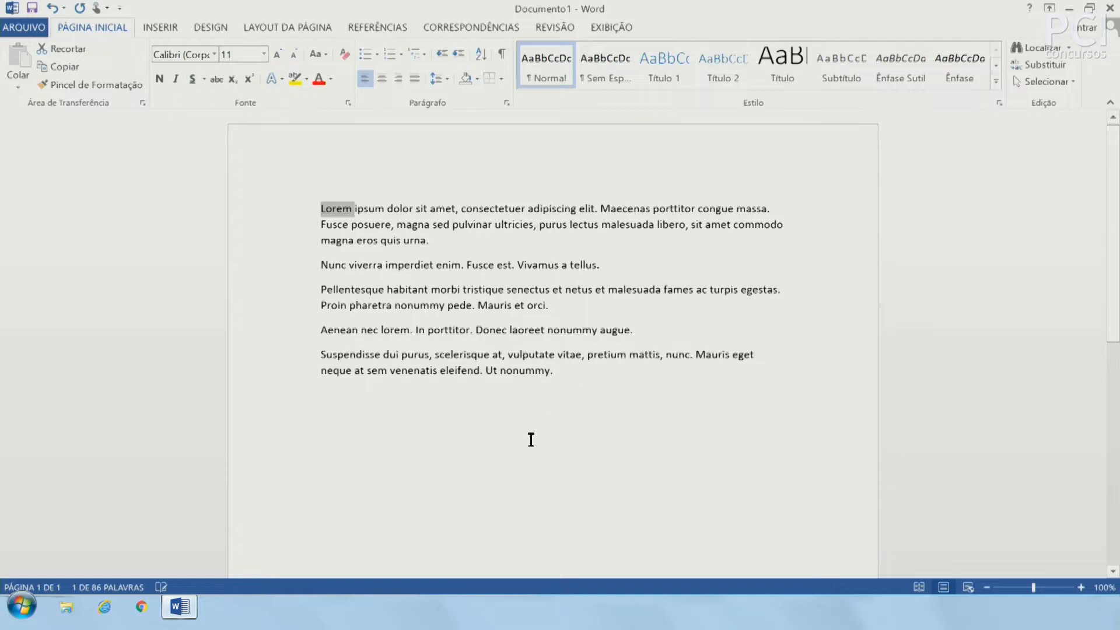
click(530, 443)
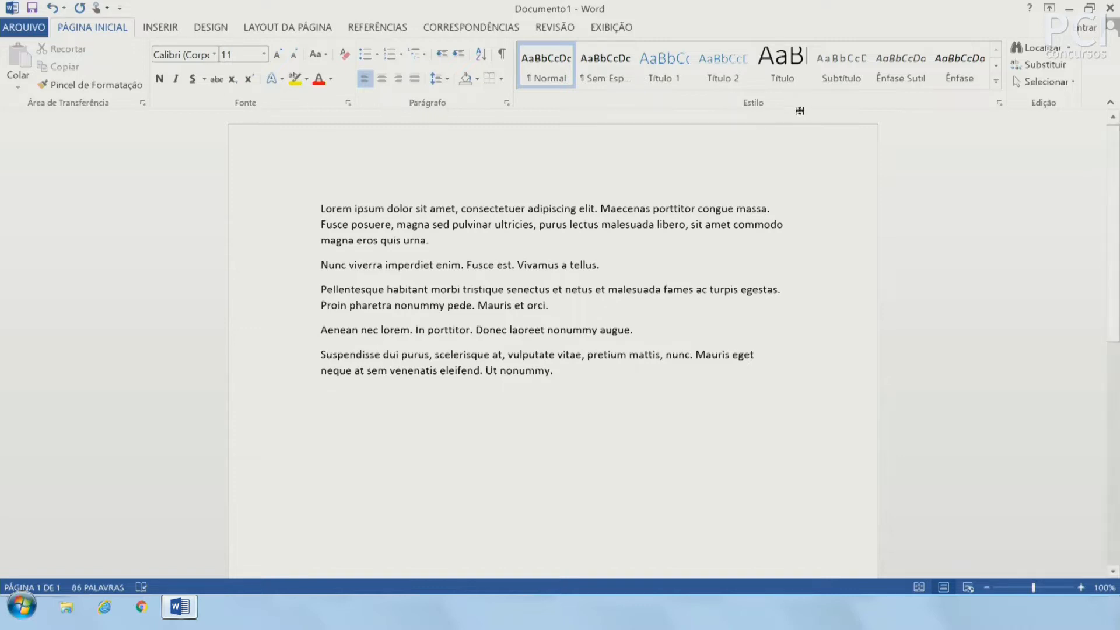
click(147, 27)
click(116, 27)
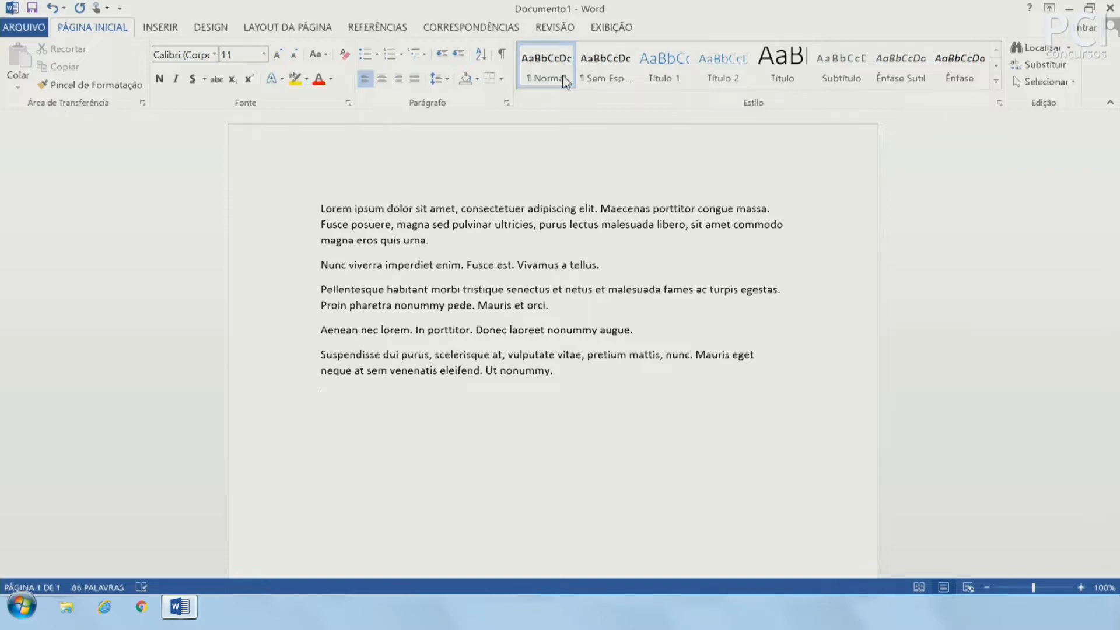
Show the Área de transferência pane and copy the first Lorem ipsum paragraph to it
click(143, 104)
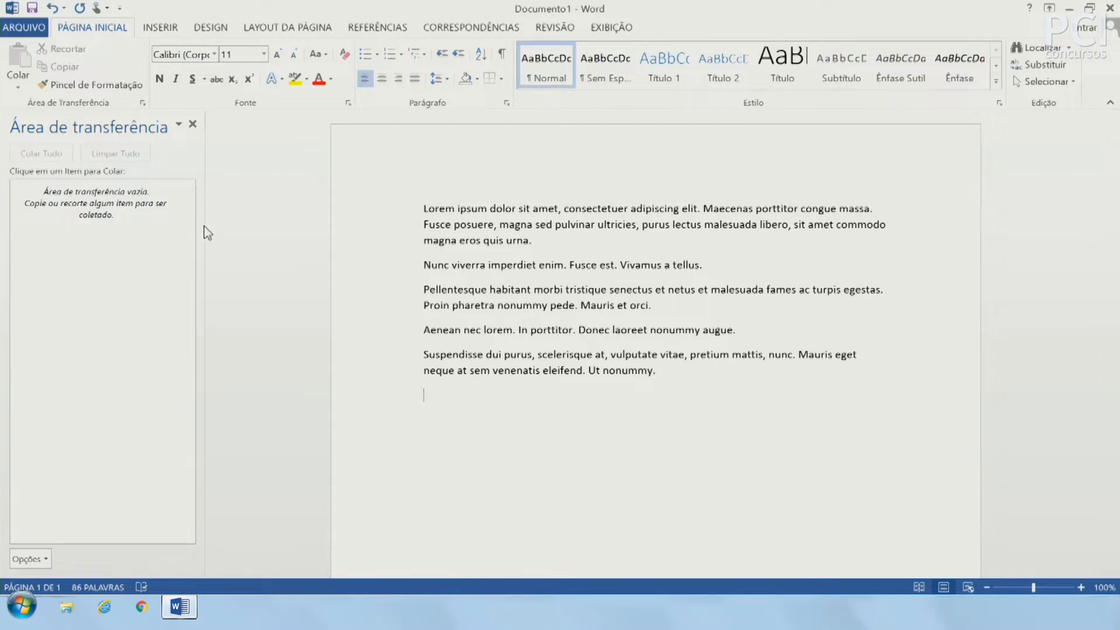
drag(428, 206, 544, 244)
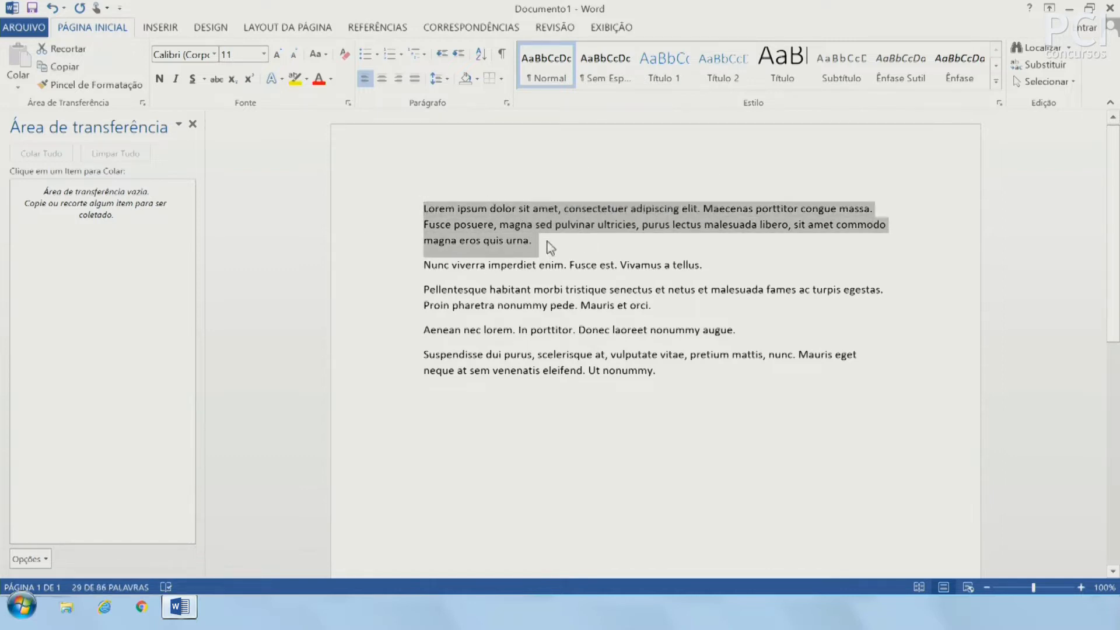
key(ctrl+c)
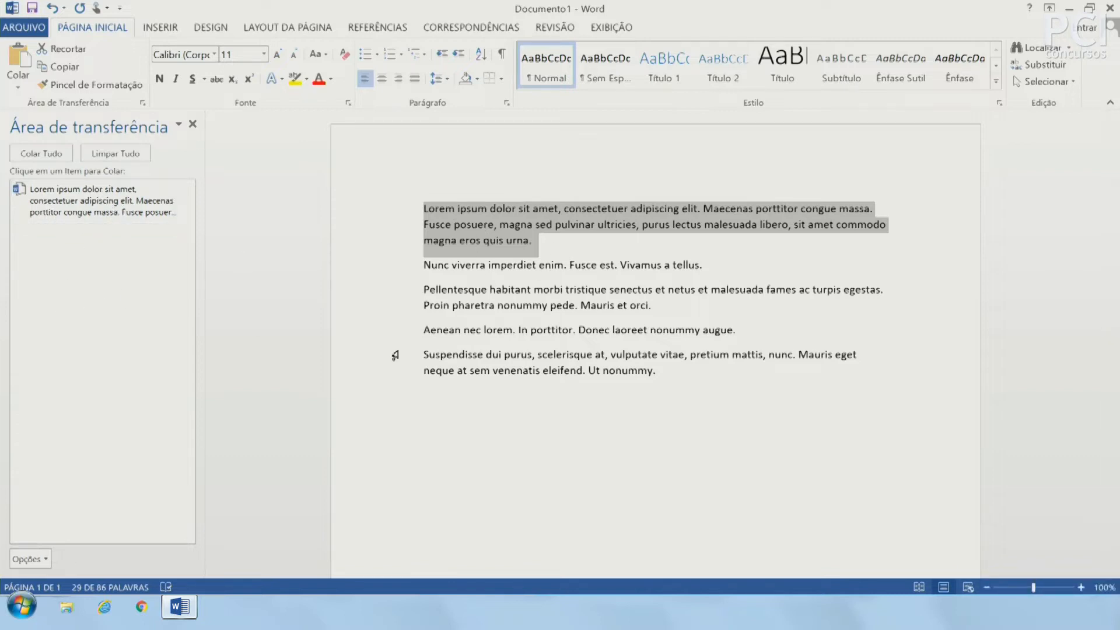
click(651, 376)
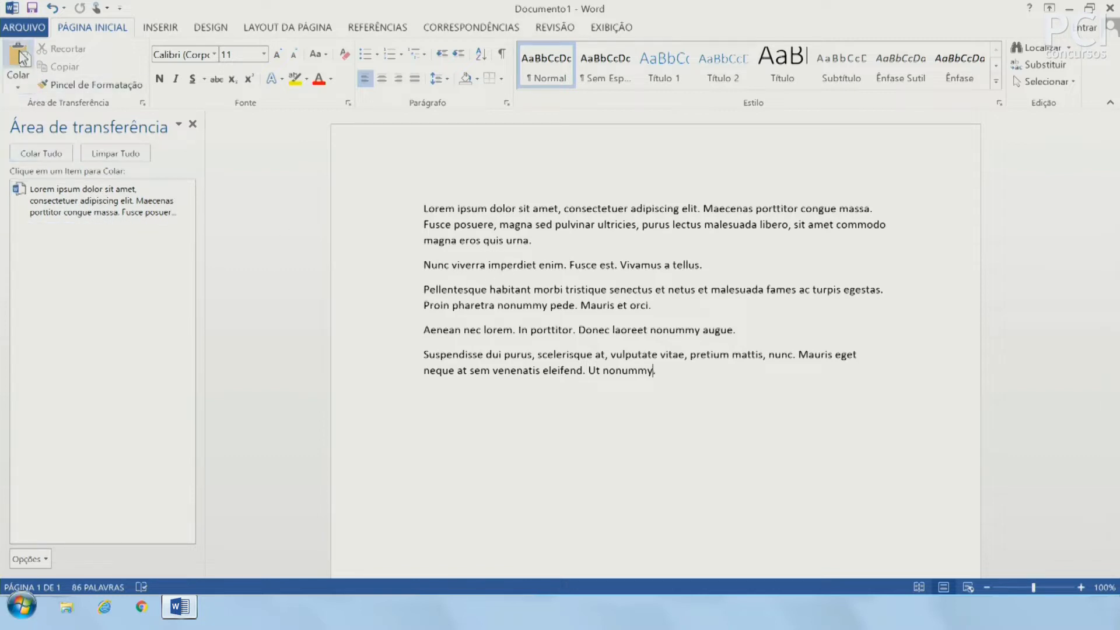
drag(537, 240, 433, 209)
click(684, 400)
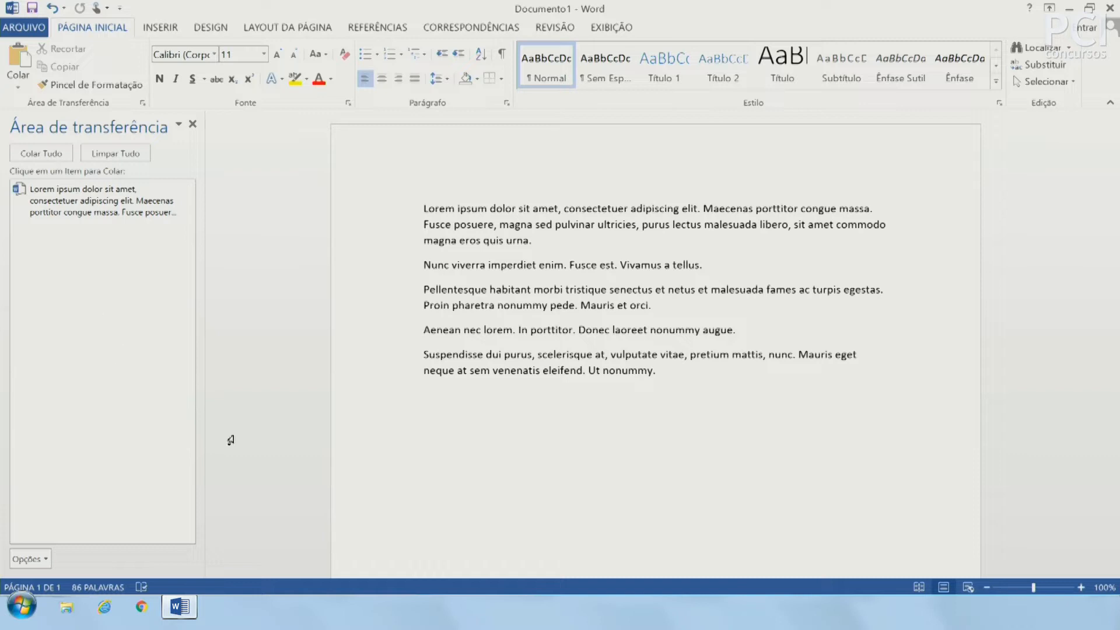
drag(557, 247, 425, 208)
click(607, 292)
click(670, 491)
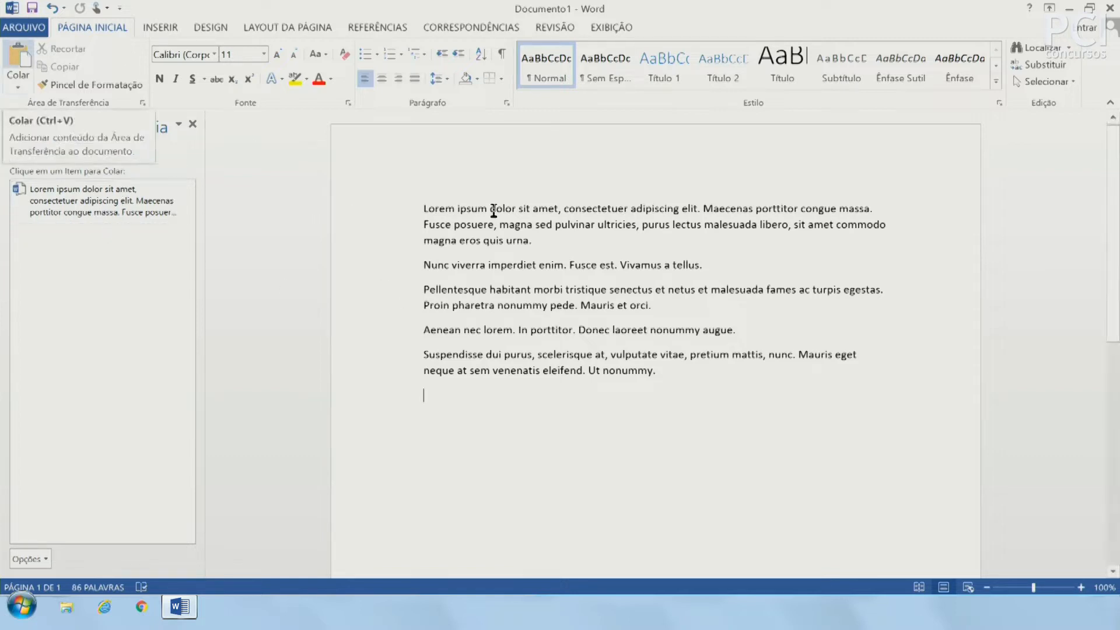
Delete the first Lorem ipsum paragraph and paste its copy on the empty line at the document's end
drag(537, 242, 427, 216)
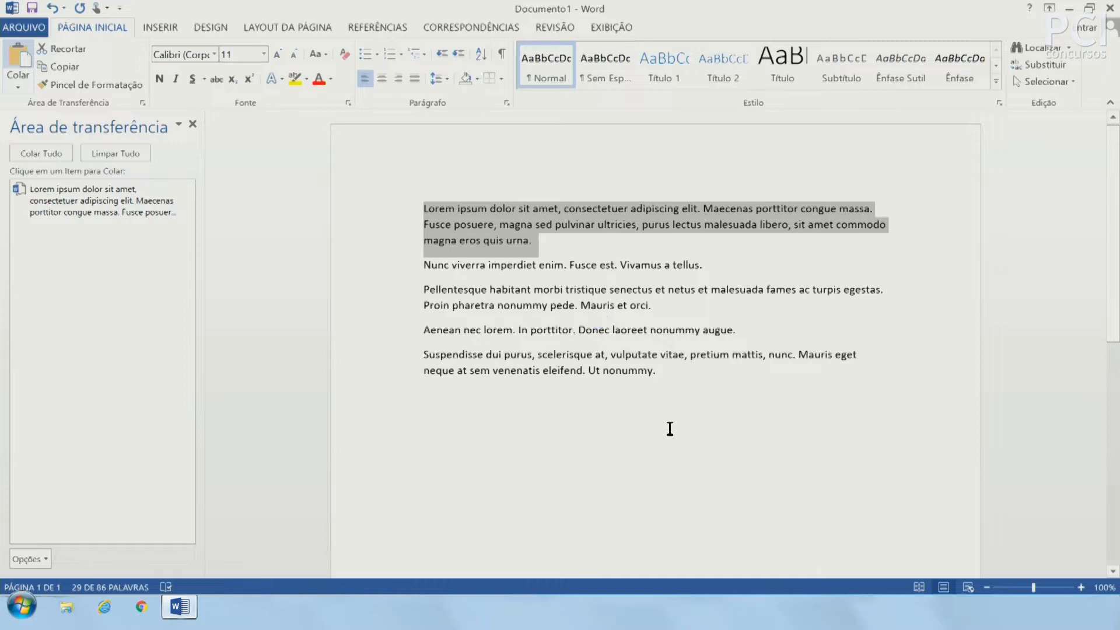
key(Delete)
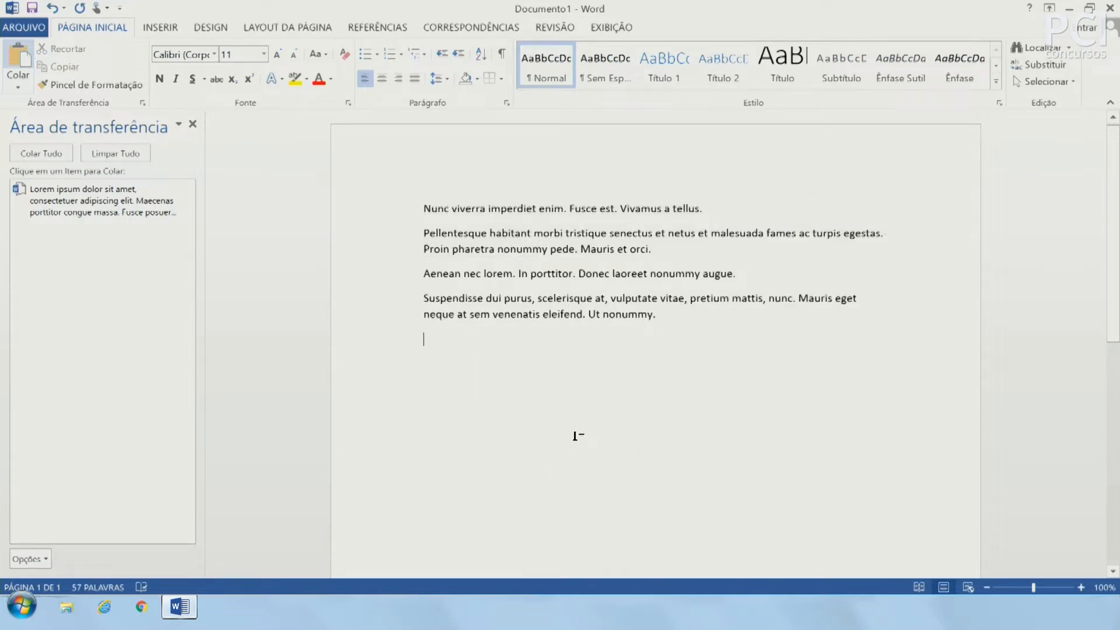
key(ctrl+v)
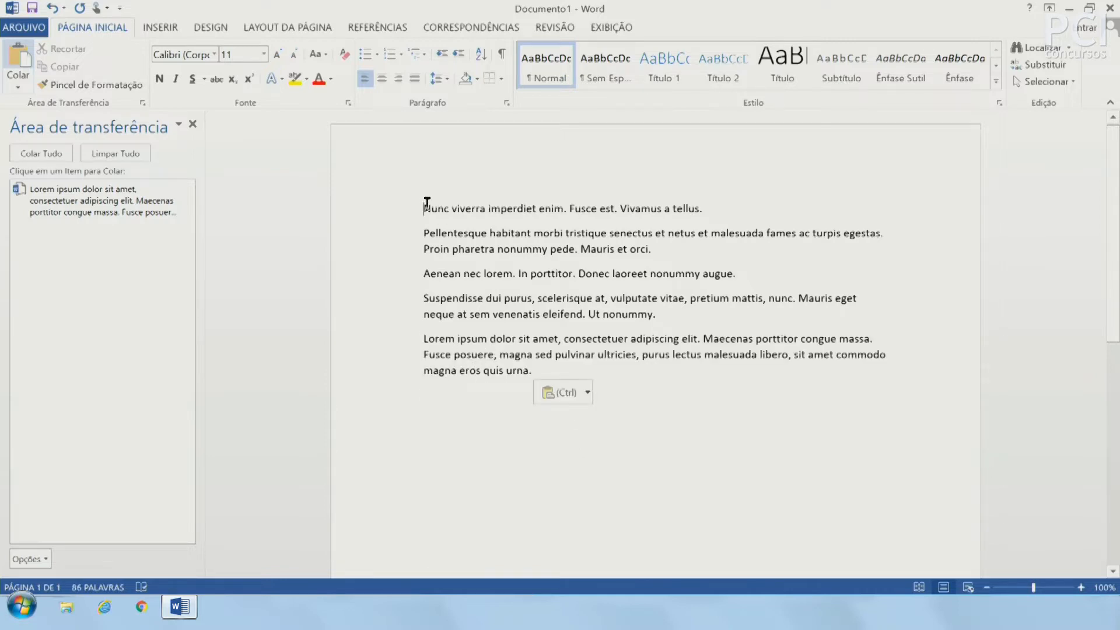
Undo the last paste and the deletion of the first paragraph, and clear the selection
key(ctrl+z)
key(ctrl+z)
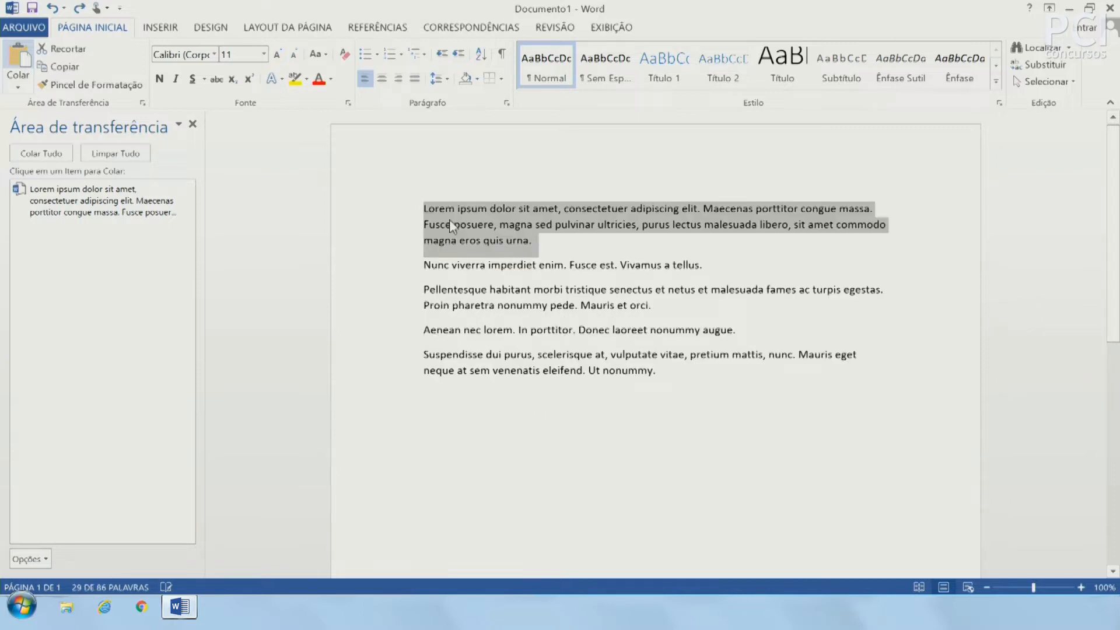
click(454, 226)
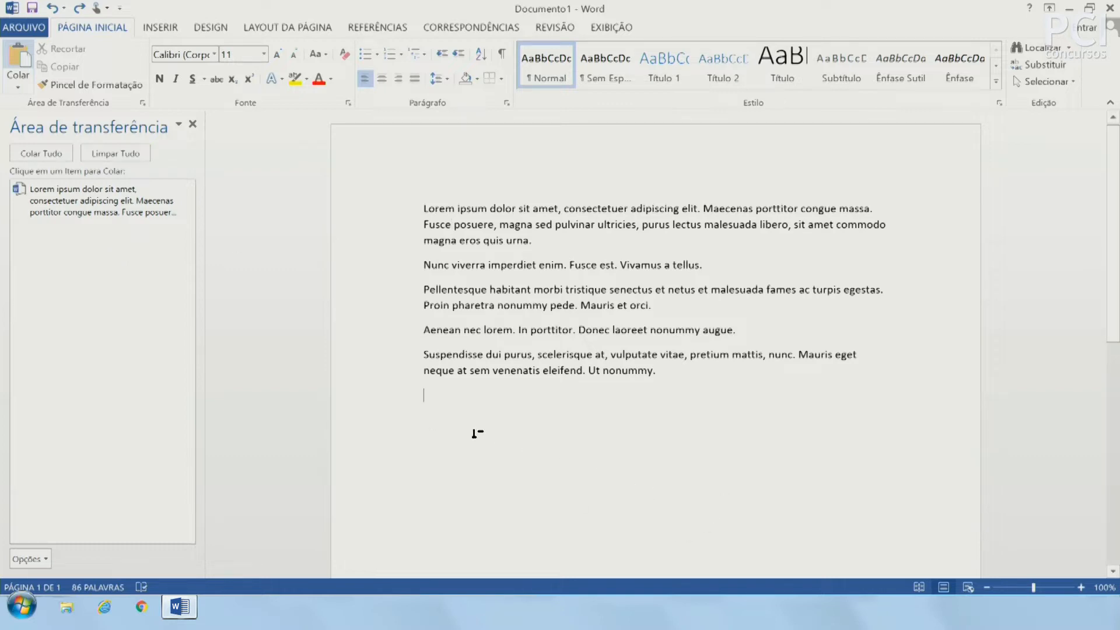
Paste the copied first paragraph below the last paragraph of the document
key(ctrl+v)
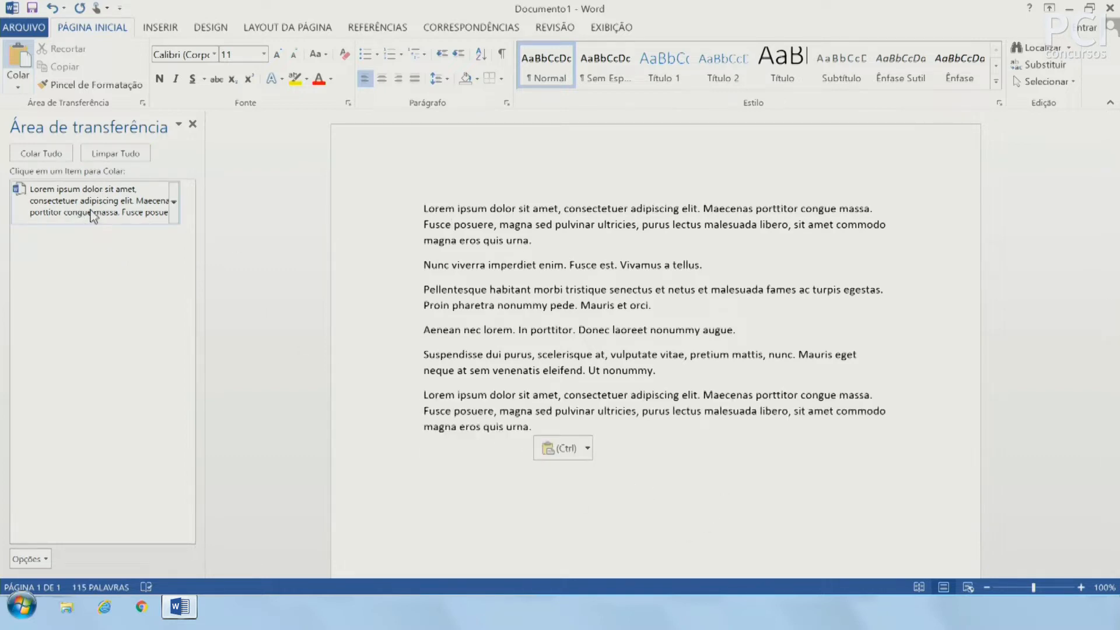
triple_click(508, 223)
click(528, 241)
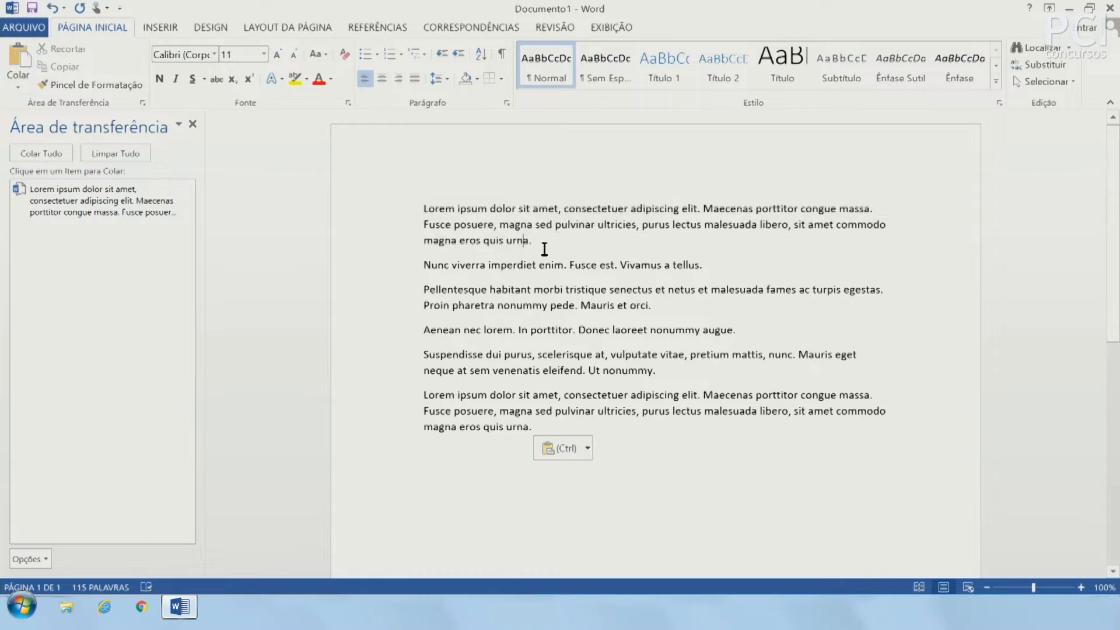
triple_click(544, 249)
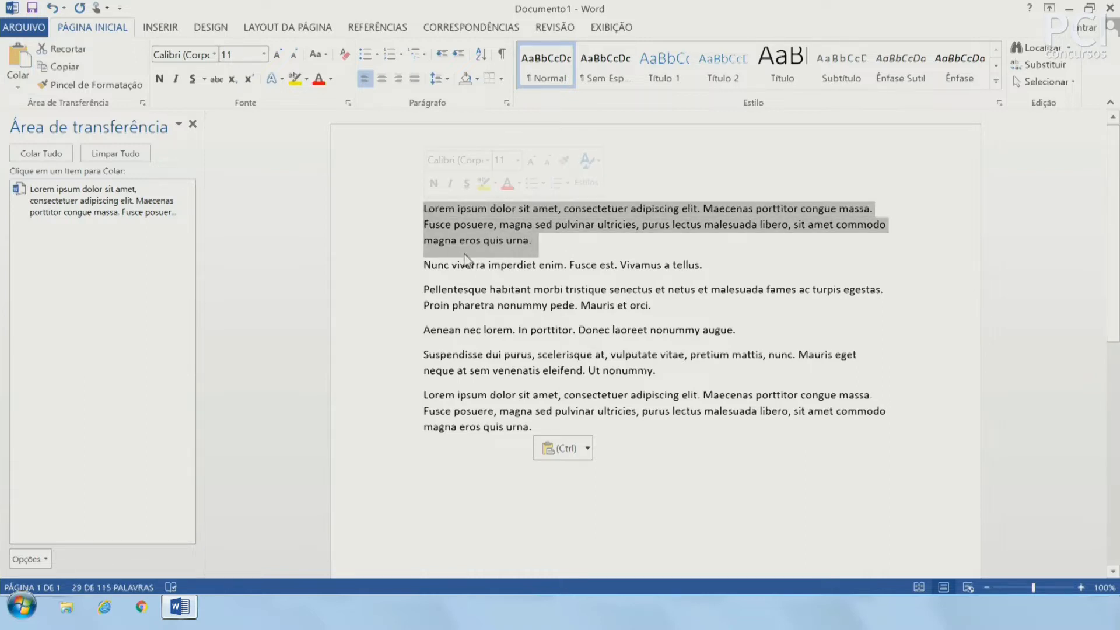
click(591, 252)
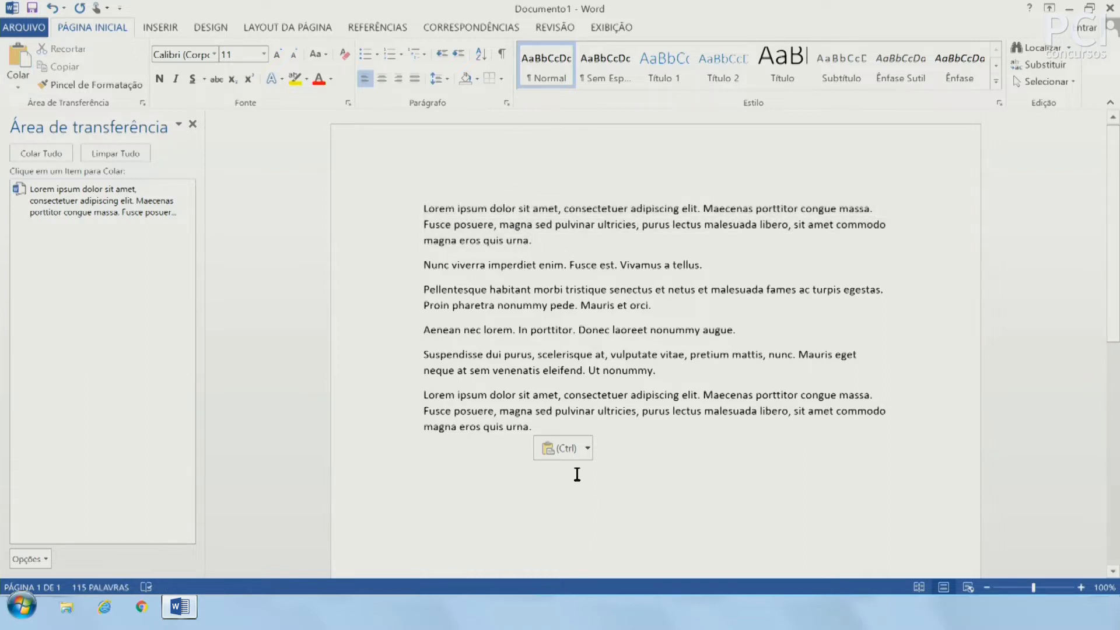
Delete the duplicate Lorem ipsum paragraph at the end of the document
drag(390, 406, 400, 429)
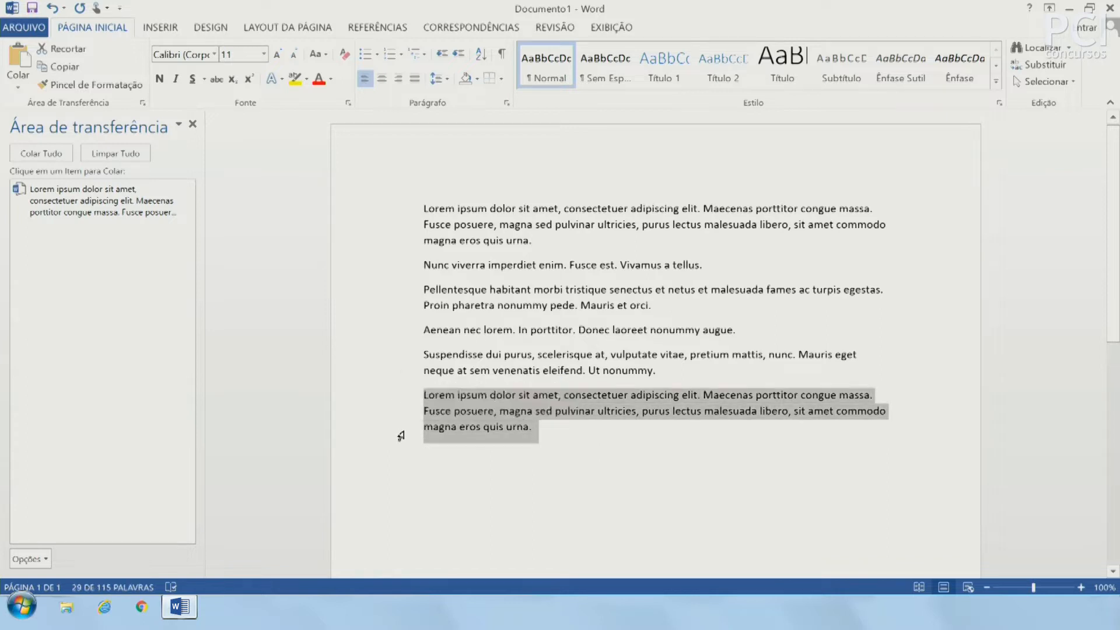
key(Delete)
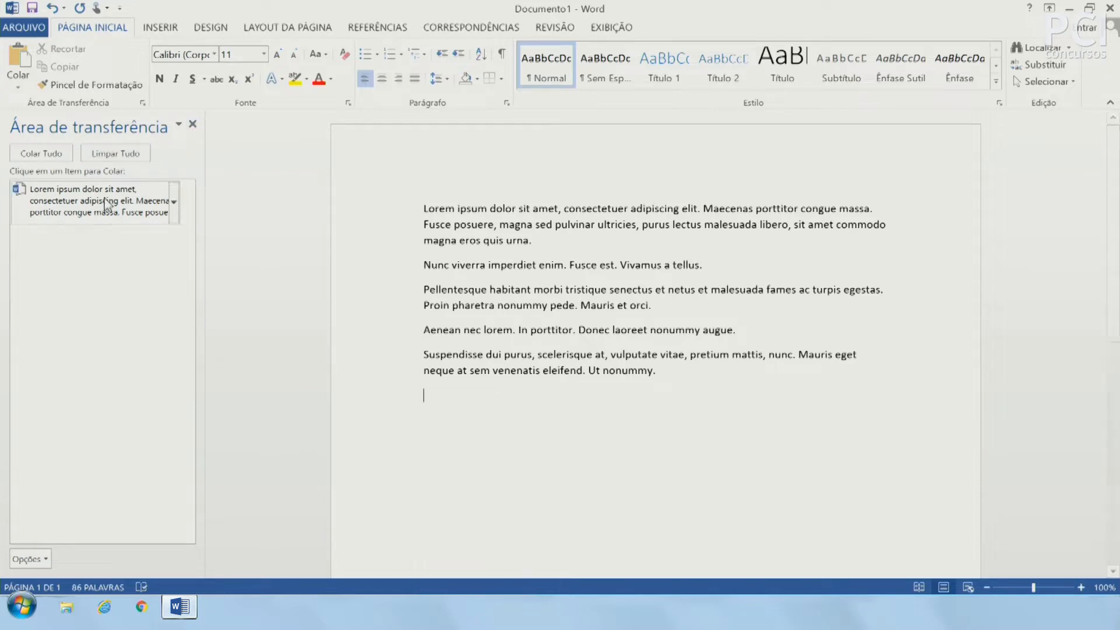
Copy the "Nunc viverra" paragraph to the clipboard, paste it over the first line of the last paragraph, and undo the paste
click(381, 267)
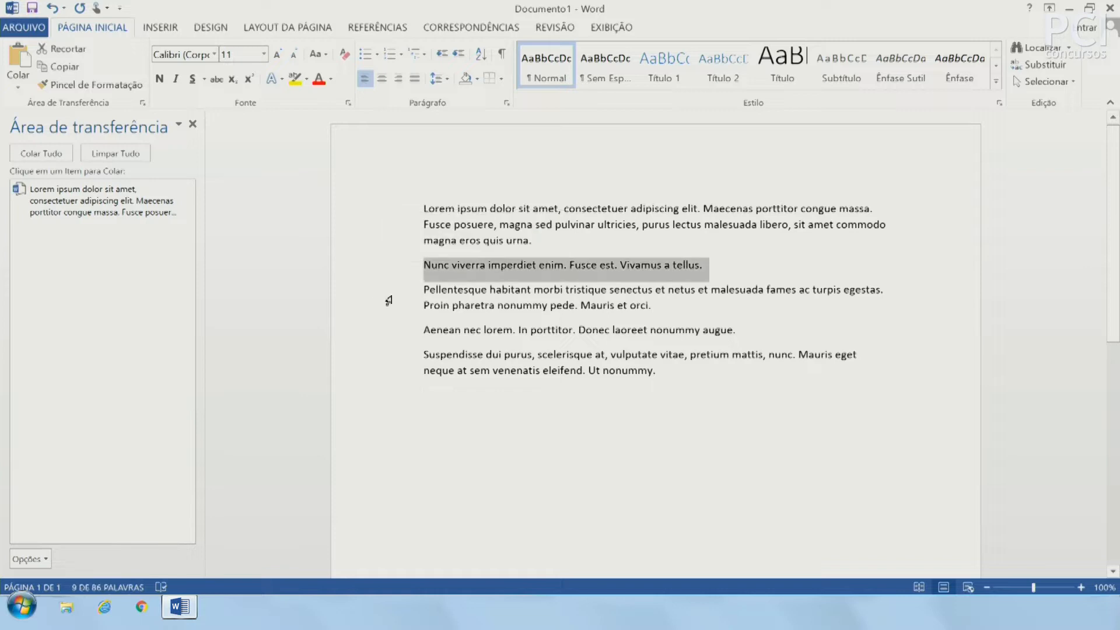
key(ctrl+c)
click(385, 353)
key(ctrl+v)
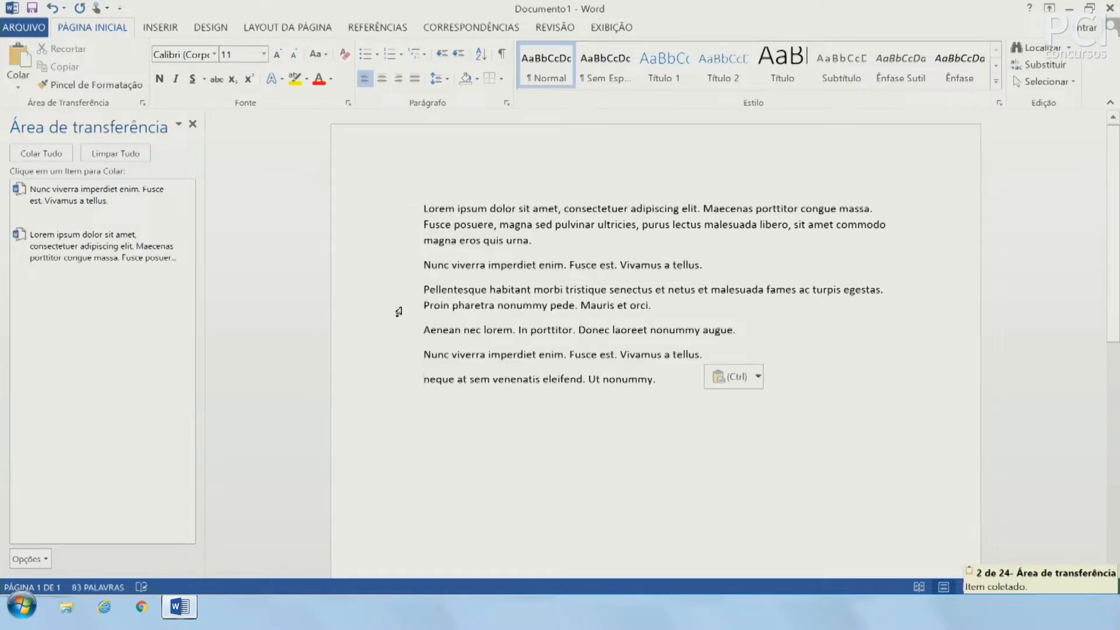
key(ctrl+z)
Copy the first line of the "Suspendisse" paragraph and the first line of the "Pellentesque" paragraph to the clipboard as separate items
key(ctrl+c)
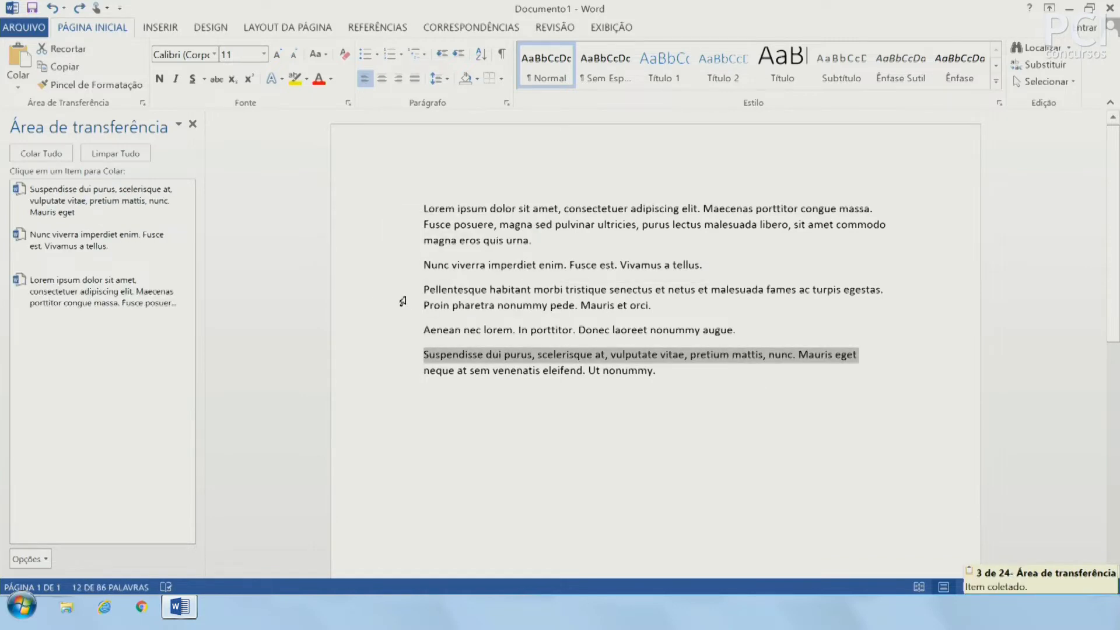
click(402, 297)
key(ctrl+c)
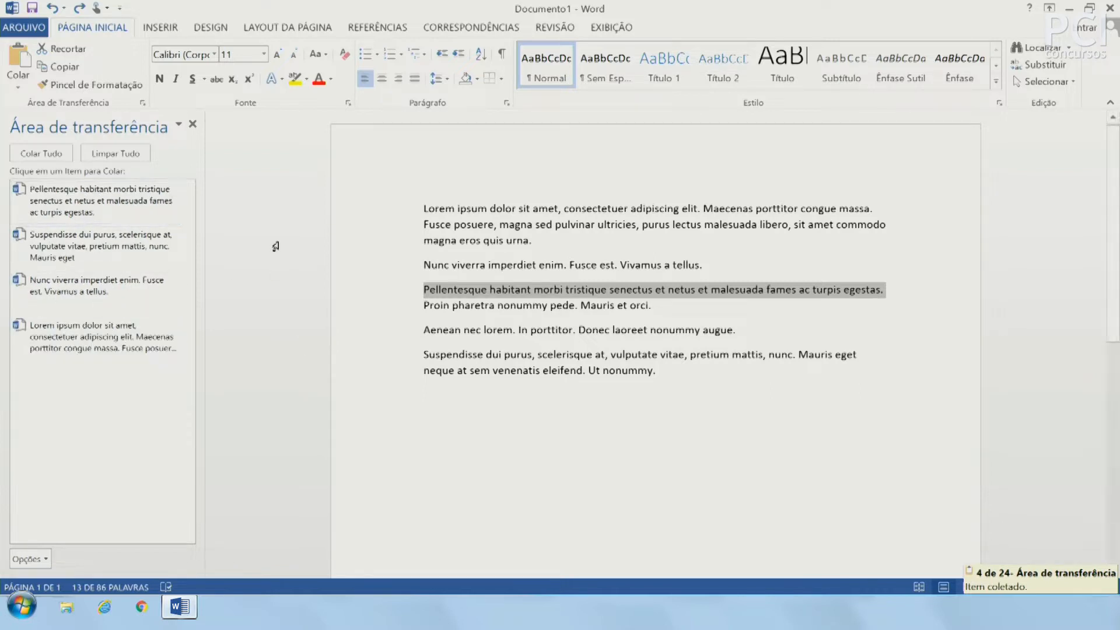
click(495, 225)
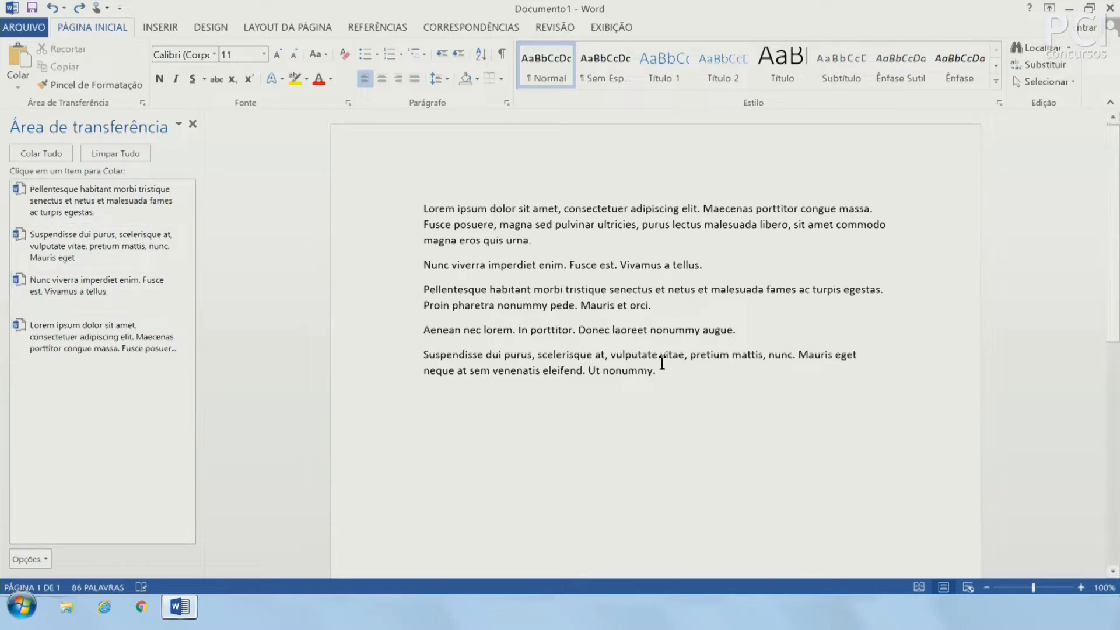
Select the first paragraph, the "Nunc viverra" paragraph and the "Proin pharetra" line in turn, clearing the selection at the end
drag(405, 211, 389, 251)
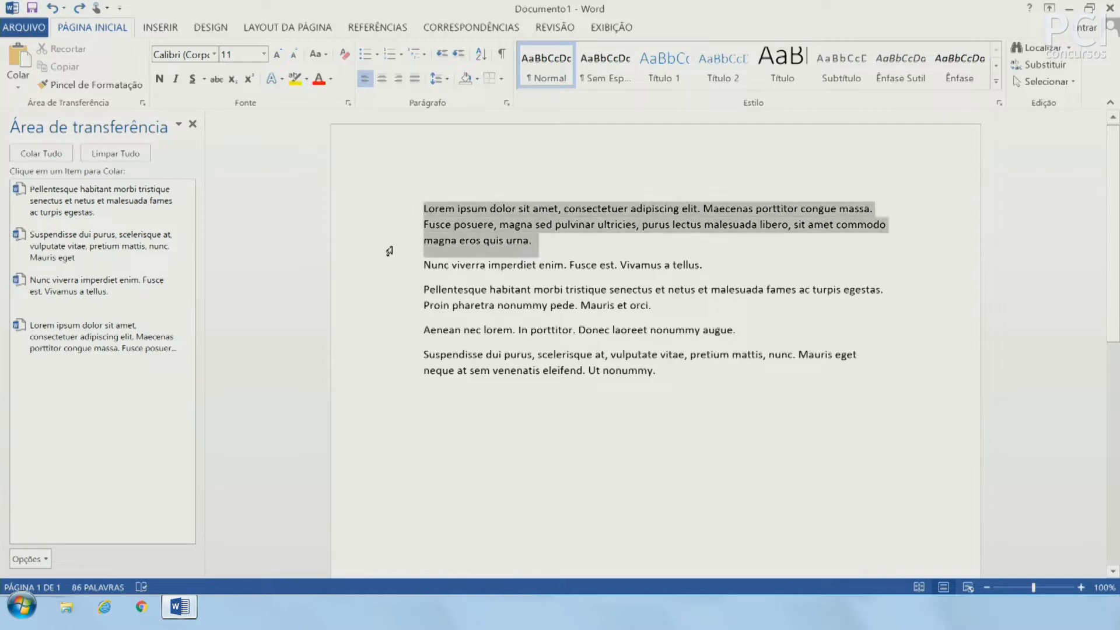
click(441, 305)
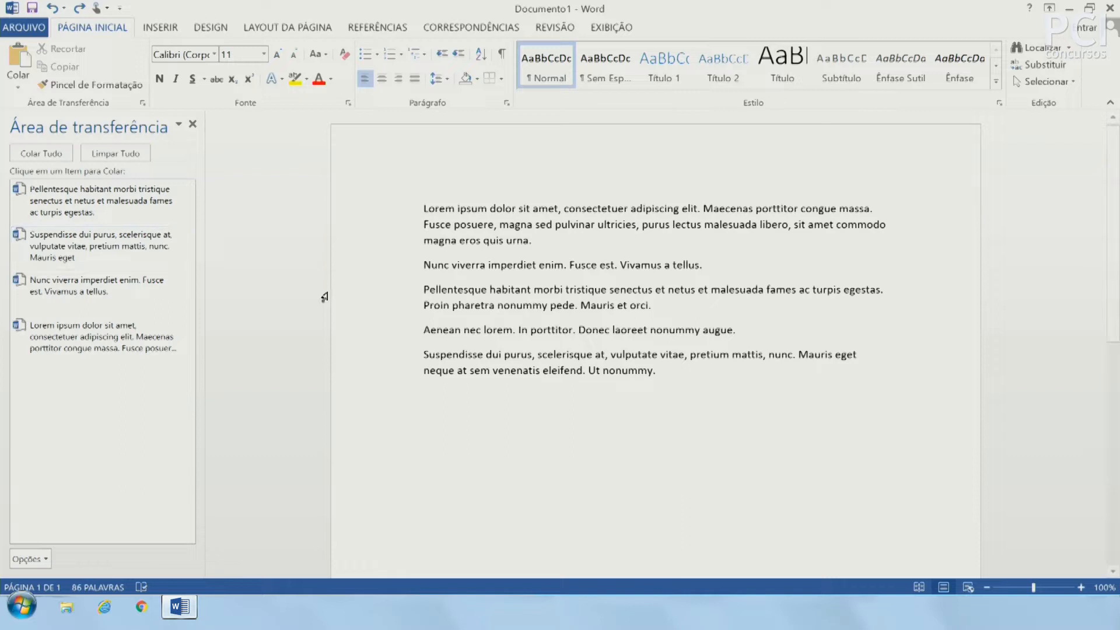
click(388, 265)
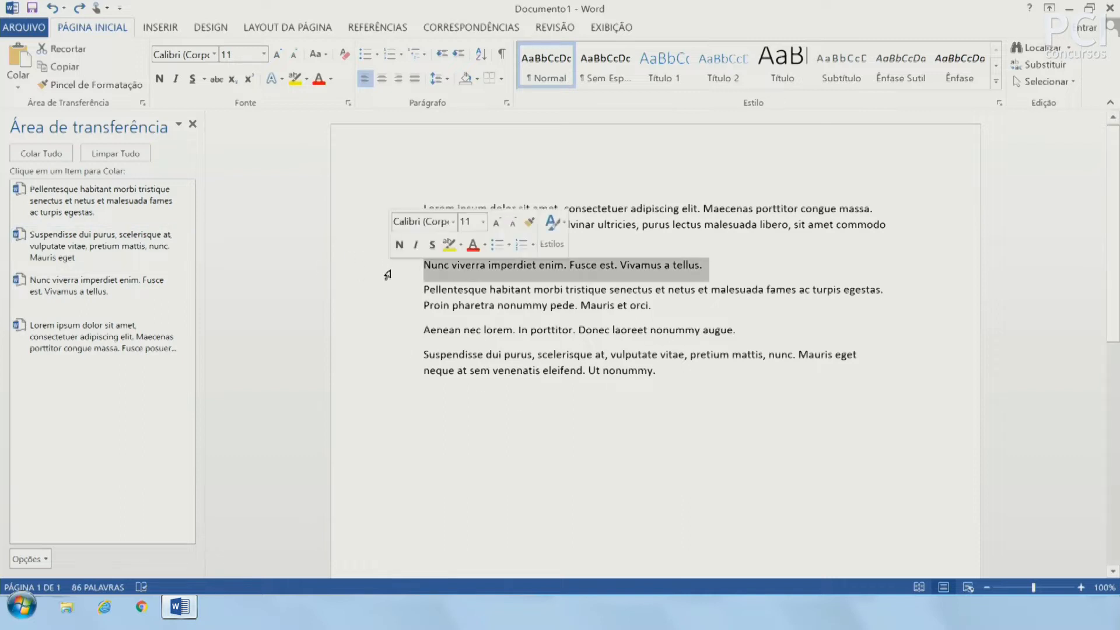
click(388, 305)
click(465, 362)
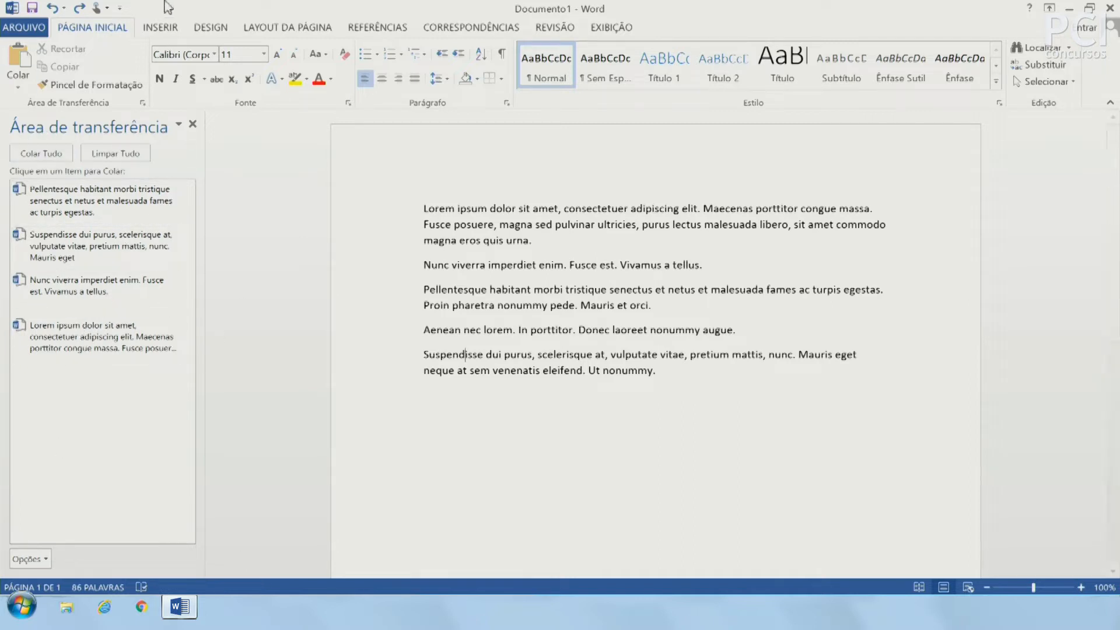
Close the clipboard pane and check the available paste options
click(193, 126)
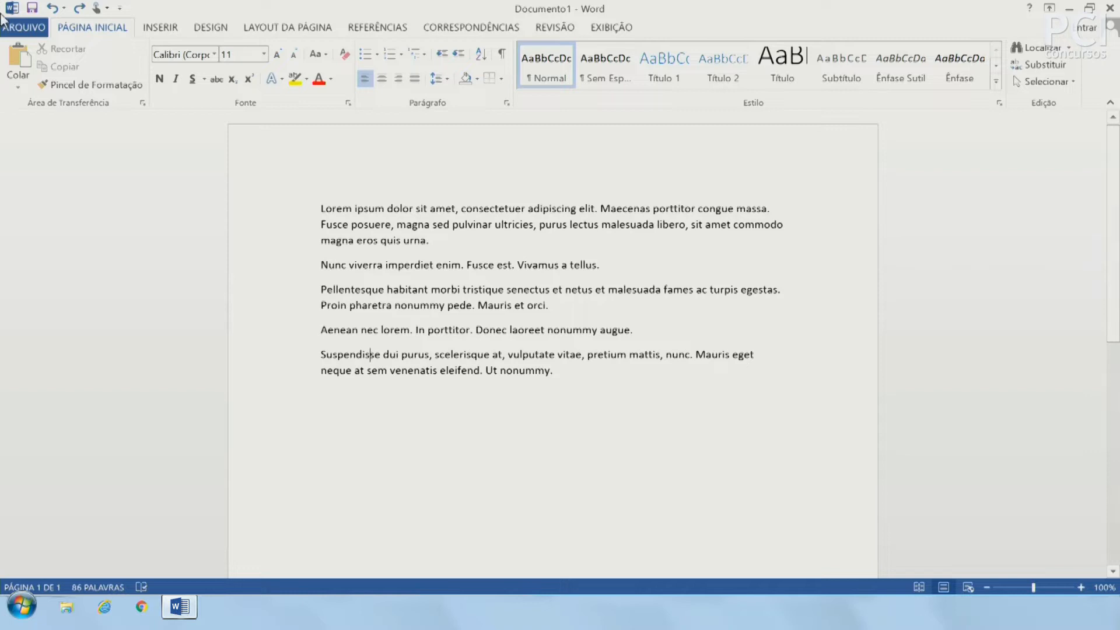
click(18, 88)
click(18, 87)
Insert the title line "Título Exemplo" above the first Lorem ipsum paragraph
click(321, 208)
key(Return)
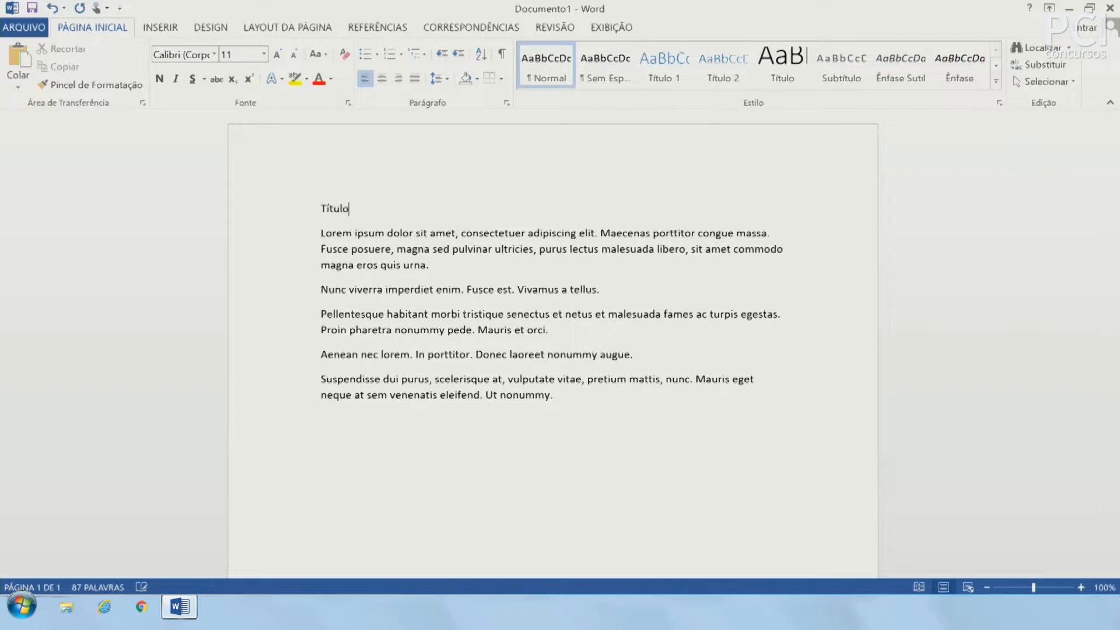
text(Título Exemplo)
Format the title "Título Exemplo" as bold, size 16 and red, and deselect it
key(shift+End)
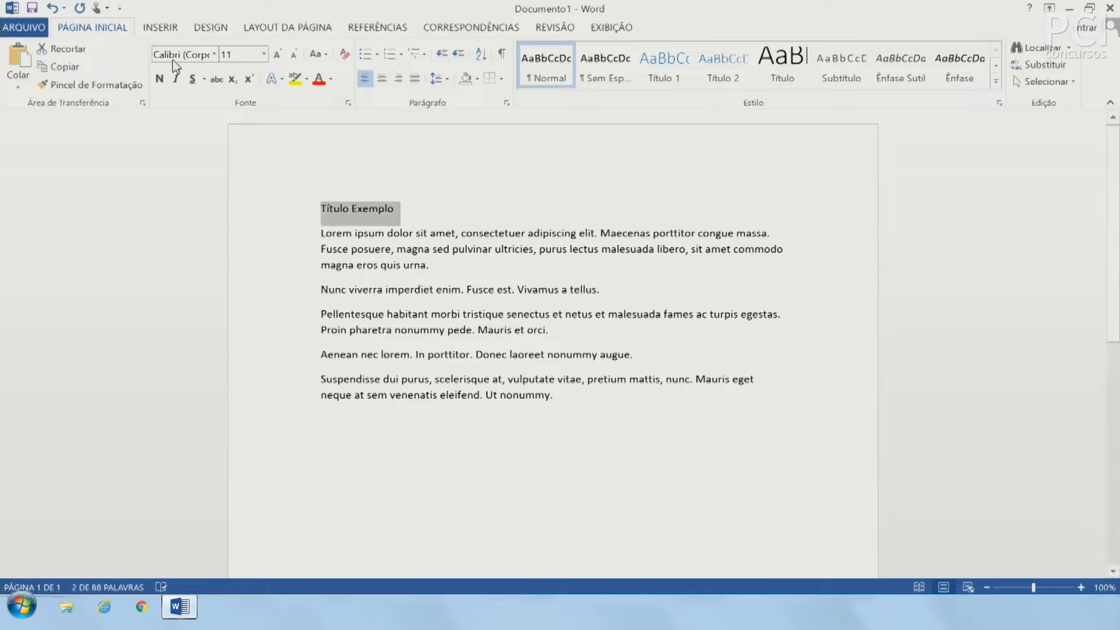
click(160, 81)
click(277, 57)
click(277, 57)
click(277, 57)
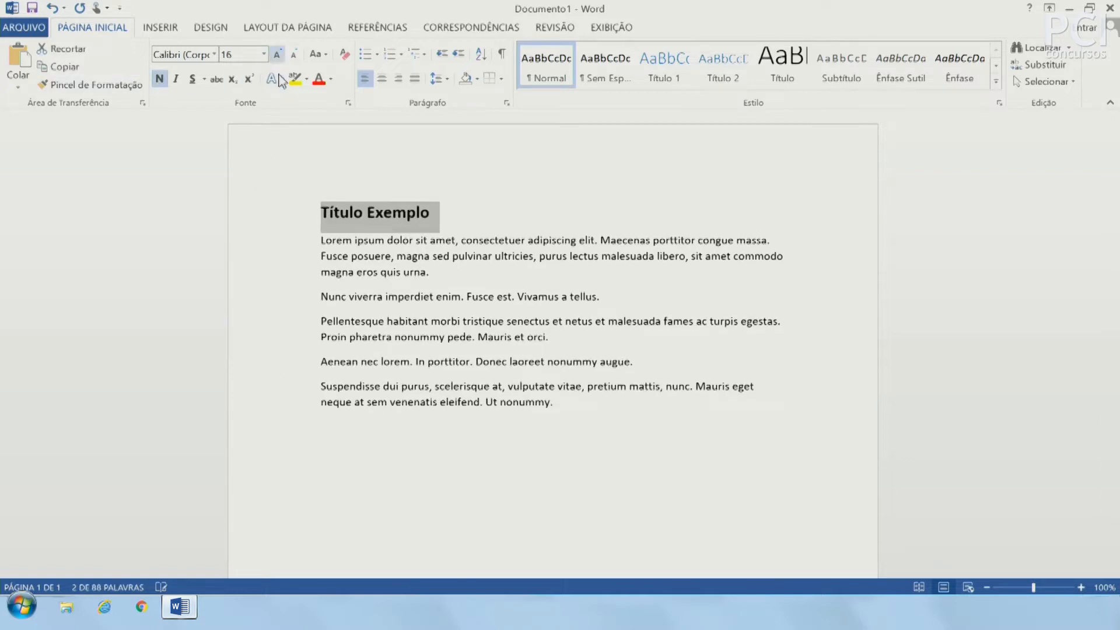
click(318, 79)
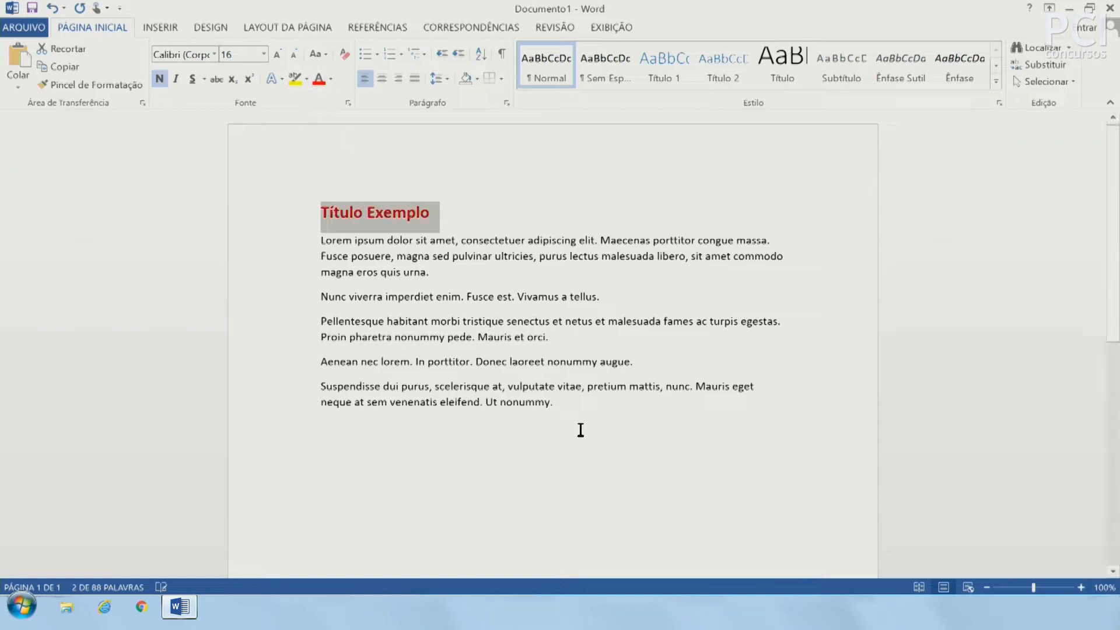
click(567, 438)
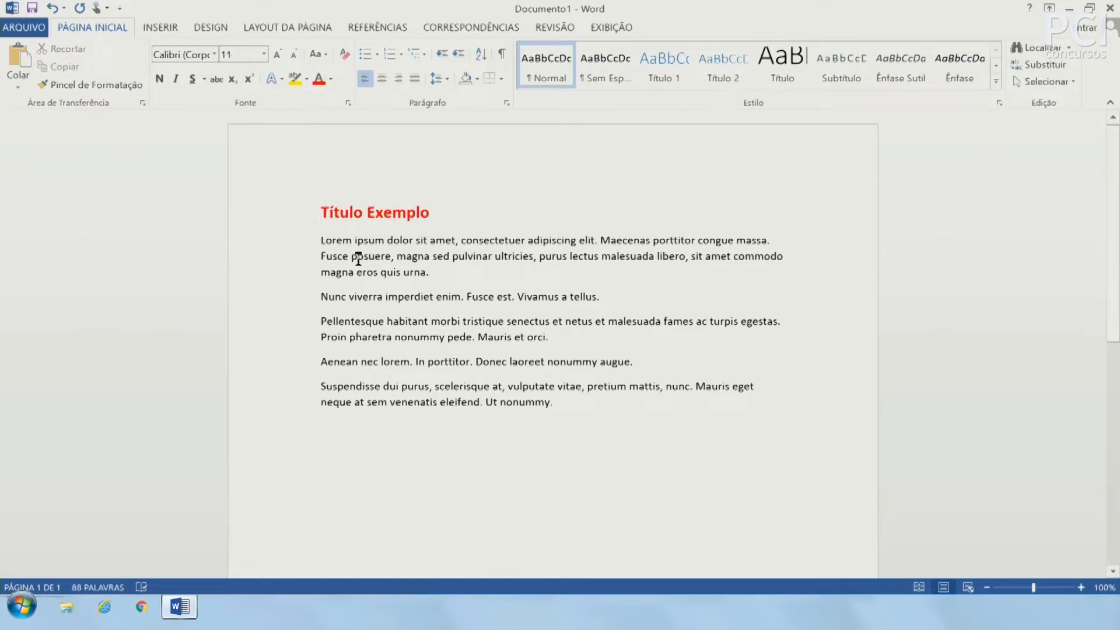
Select the whole title line twice and a passage from the first to the last paragraph, clearing each selection
click(280, 223)
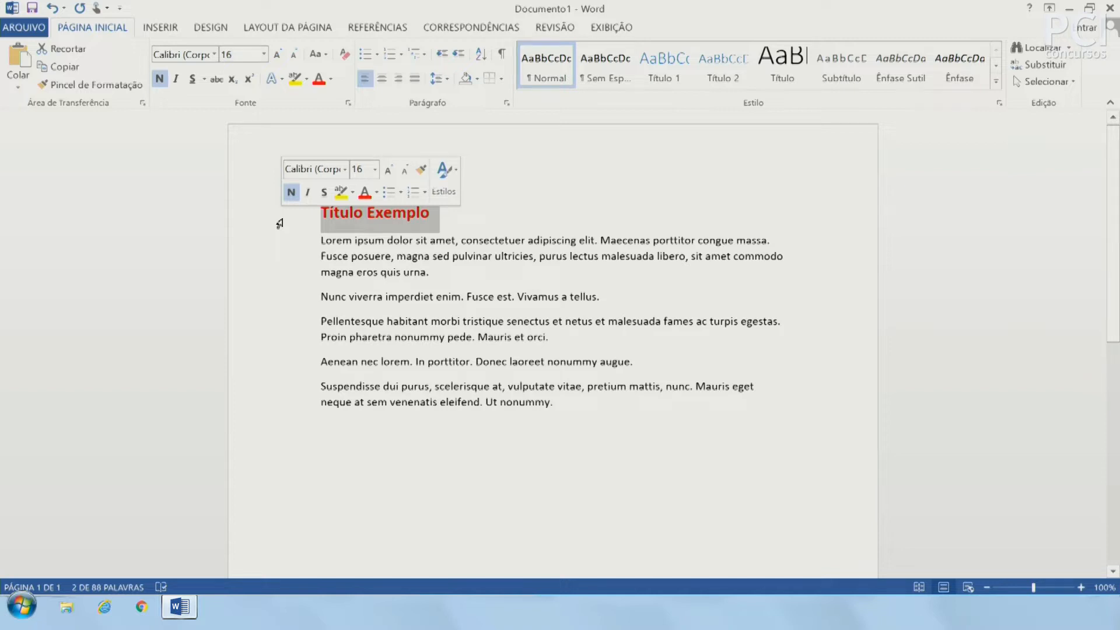
click(333, 528)
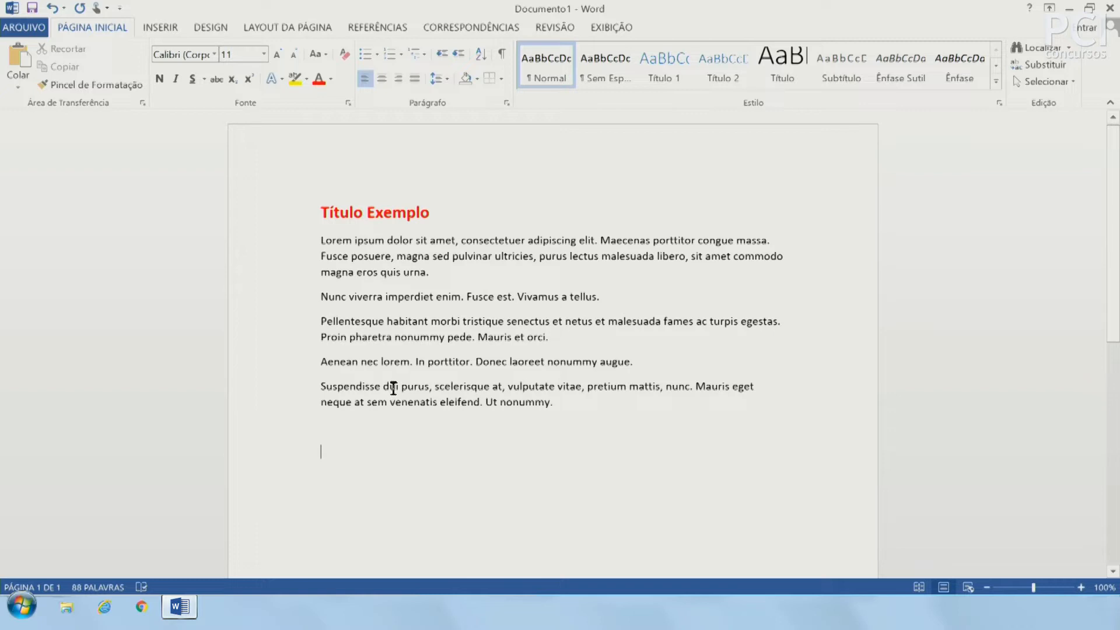
click(266, 214)
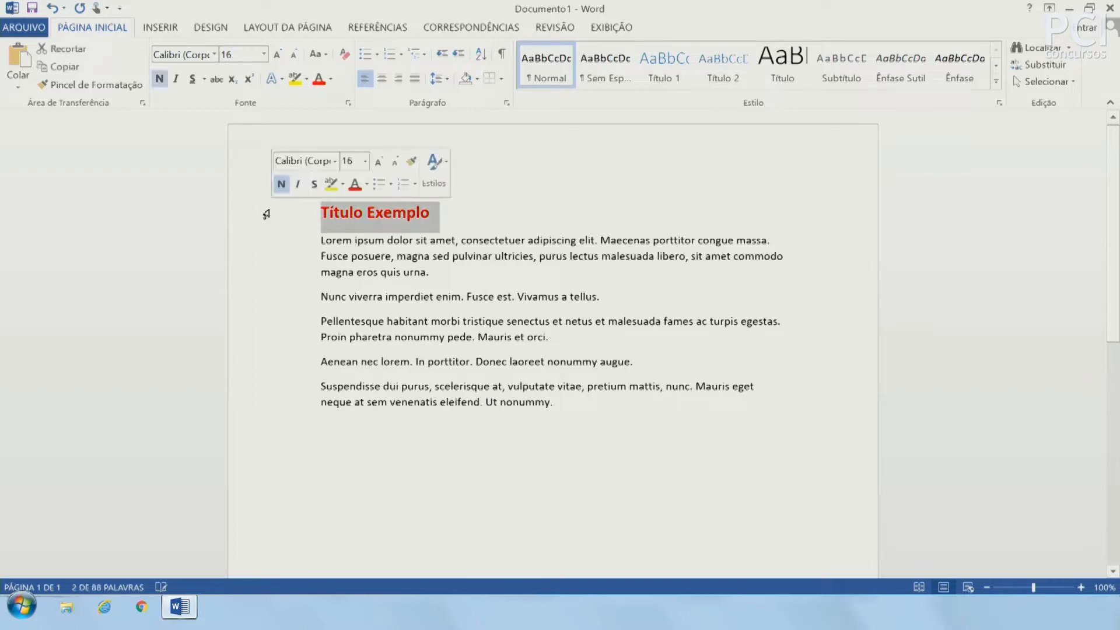
drag(357, 272, 525, 387)
click(529, 386)
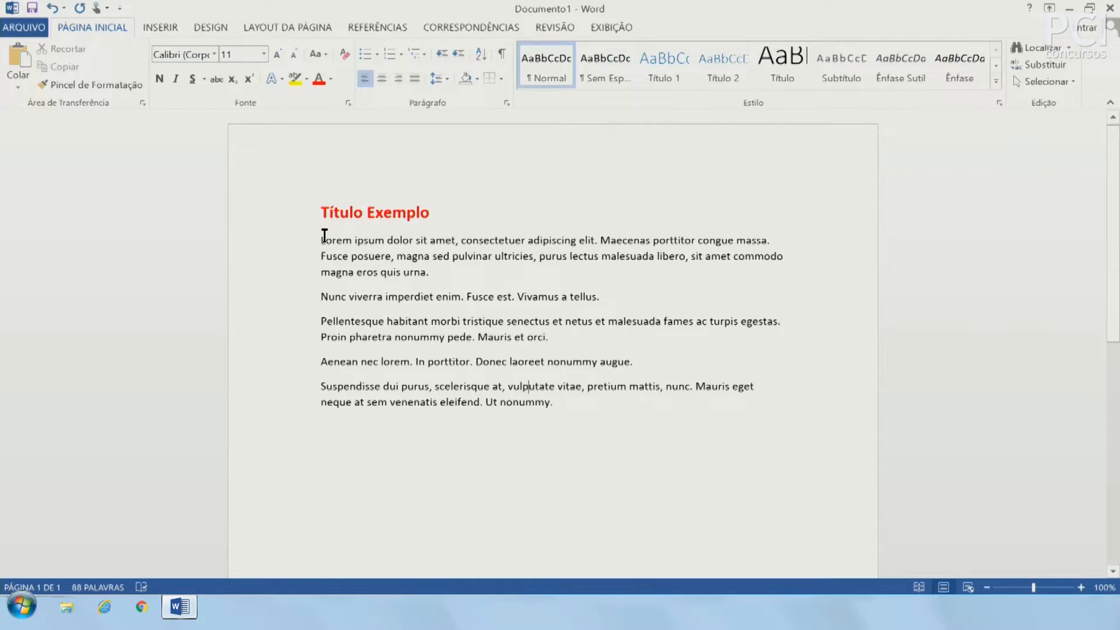
Select several freely chosen passages in the first three Lorem ipsum paragraphs, clearing each selection
drag(322, 239, 435, 274)
click(370, 338)
drag(346, 321, 399, 300)
click(477, 338)
click(399, 301)
drag(322, 239, 464, 295)
click(488, 296)
Select all body paragraphs below the title, and separately just the first line of the first paragraph, clearing each selection
drag(275, 243, 255, 419)
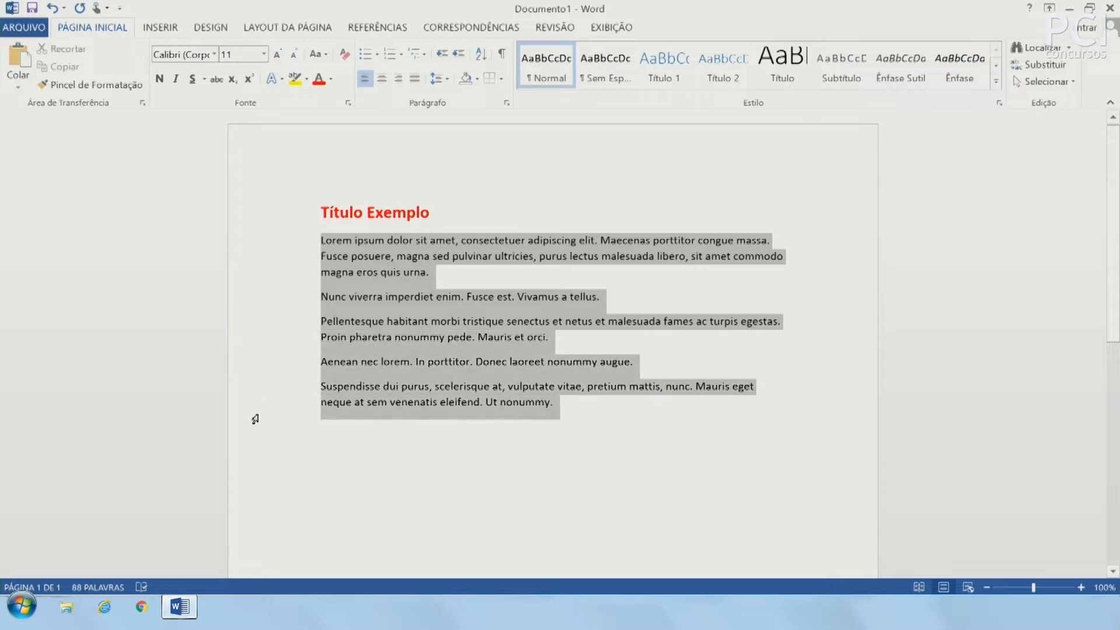
click(457, 342)
drag(320, 239, 770, 236)
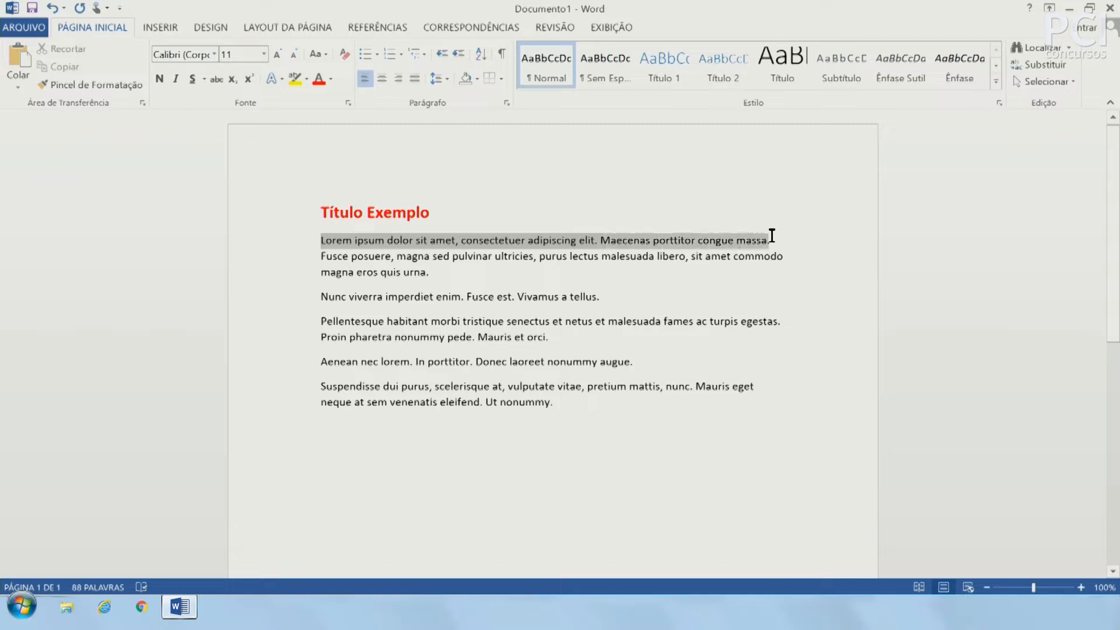
click(708, 300)
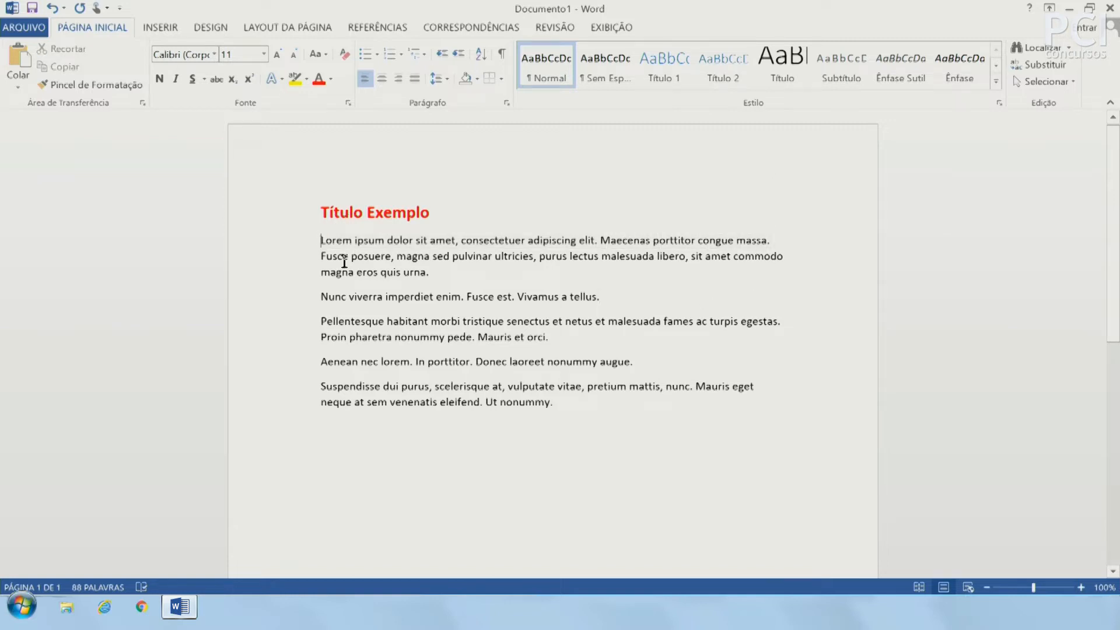
Extend a selection character by character backwards over "dolor" in the first paragraph and shrink it again
click(410, 238)
key(shift+Left)
key(shift+Left)
key(shift+Left)
key(shift+Left)
key(shift+Left)
key(shift+Left)
key(shift+Right)
key(shift+Right)
key(shift+Right)
key(shift+Right)
key(shift+Right)
key(shift+Right)
key(shift+Right)
key(shift+Right)
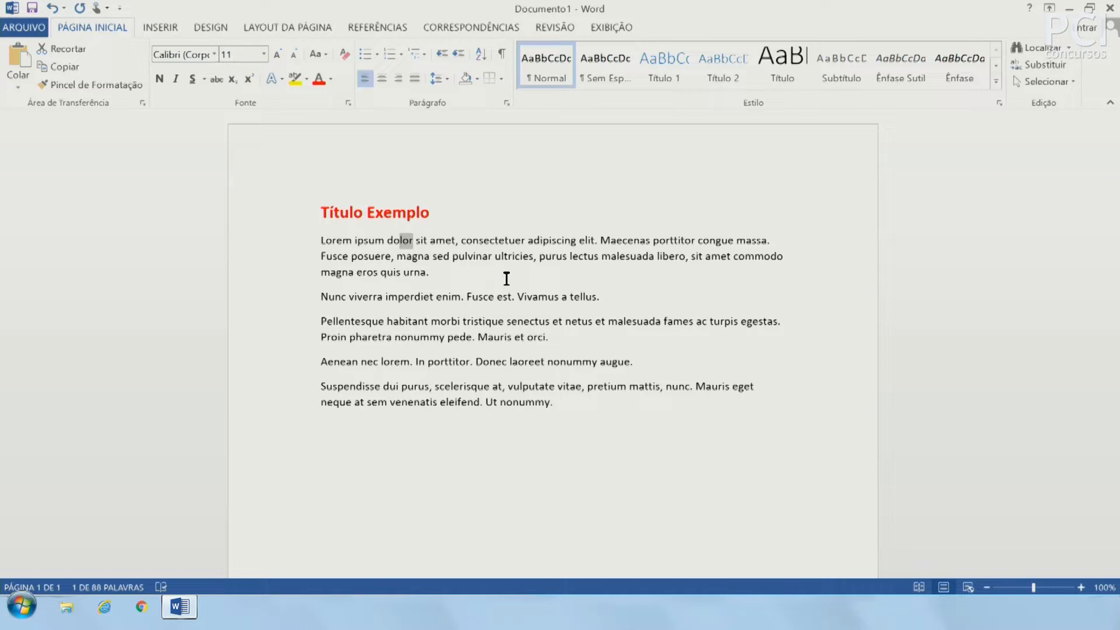
key(shift+Right)
key(shift+Right)
Extend a selection line by line downwards from after "dolor" in the first paragraph and shrink it again
key(shift+Down)
key(shift+Down)
key(shift+Down)
key(shift+Down)
key(shift+Down)
key(shift+Down)
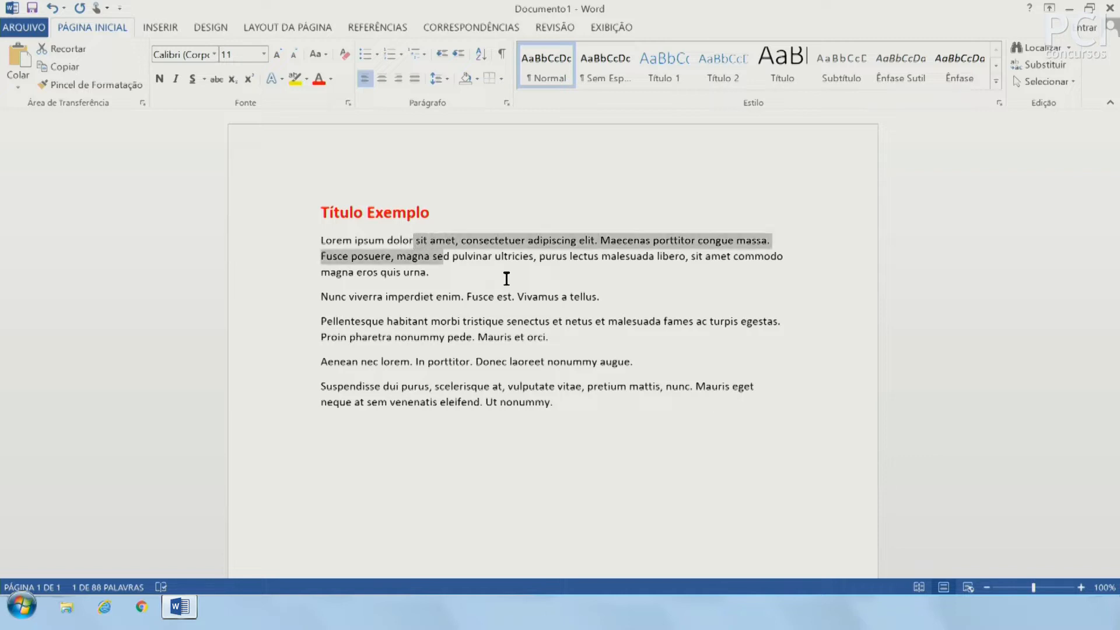
key(shift+Up)
key(shift+Up)
key(shift+Up)
key(shift+Up)
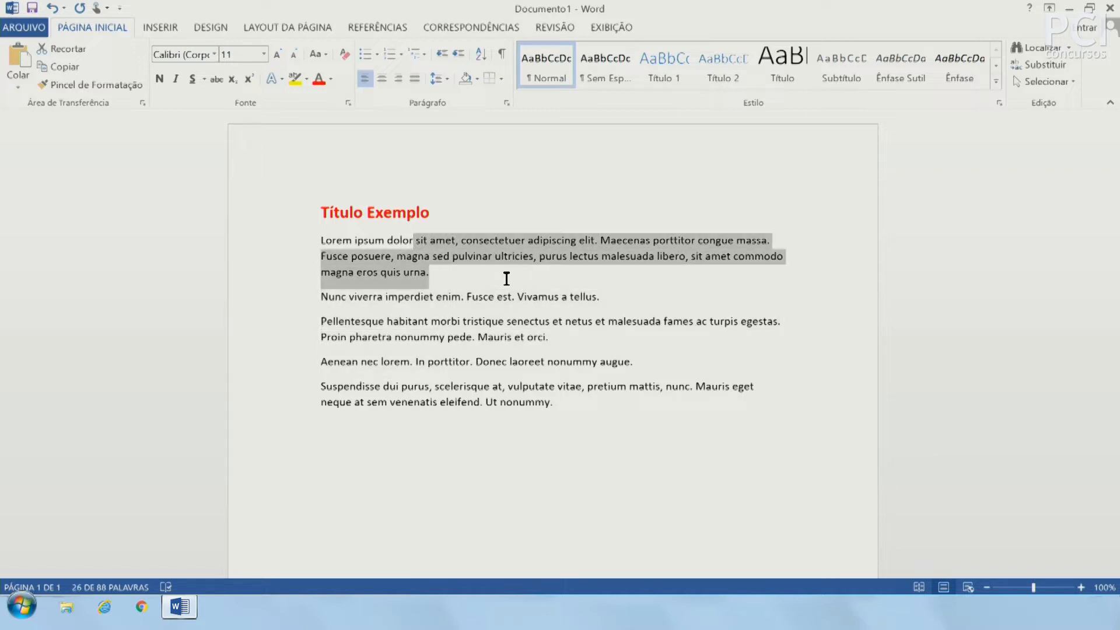
key(shift+Up)
key(shift+Up)
key(shift+Left)
key(shift+Left)
Select the opening text "Lorem ipsum dolor sit amet, consectetuer adipiscing elit" character by character from its end to its start, and clear the selection
key(Left)
key(Left)
key(Left)
key(Left)
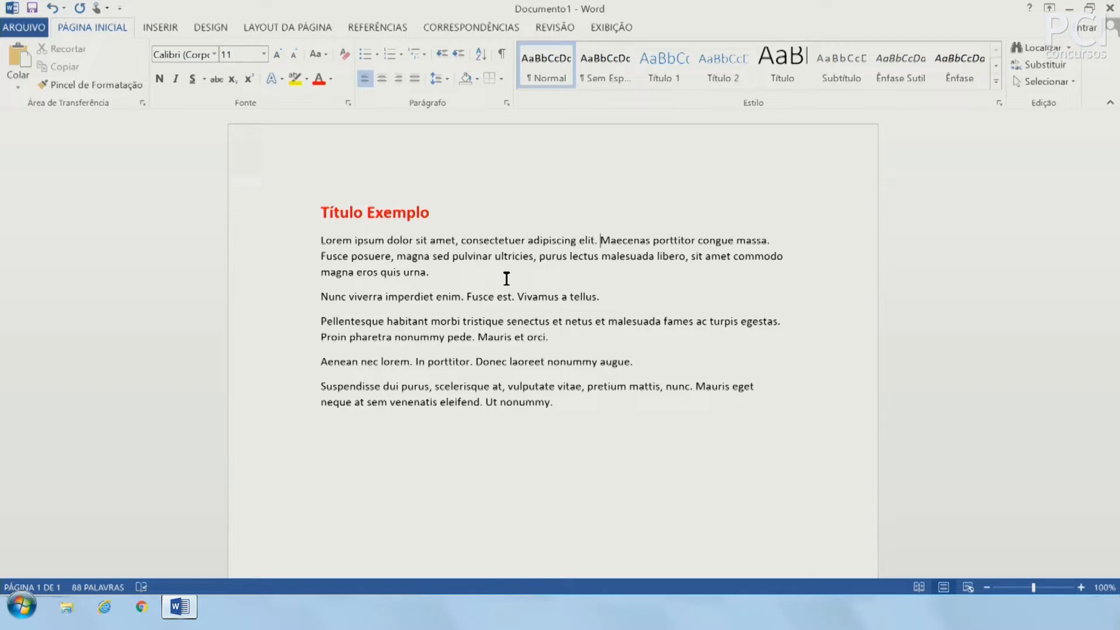
key(shift+Left)
key(shift+Left)
key(shift+Left)
key(shift+Left)
key(shift+Left)
key(shift+Left)
key(shift+Left)
key(shift+Left)
key(shift+Left)
key(shift+Left)
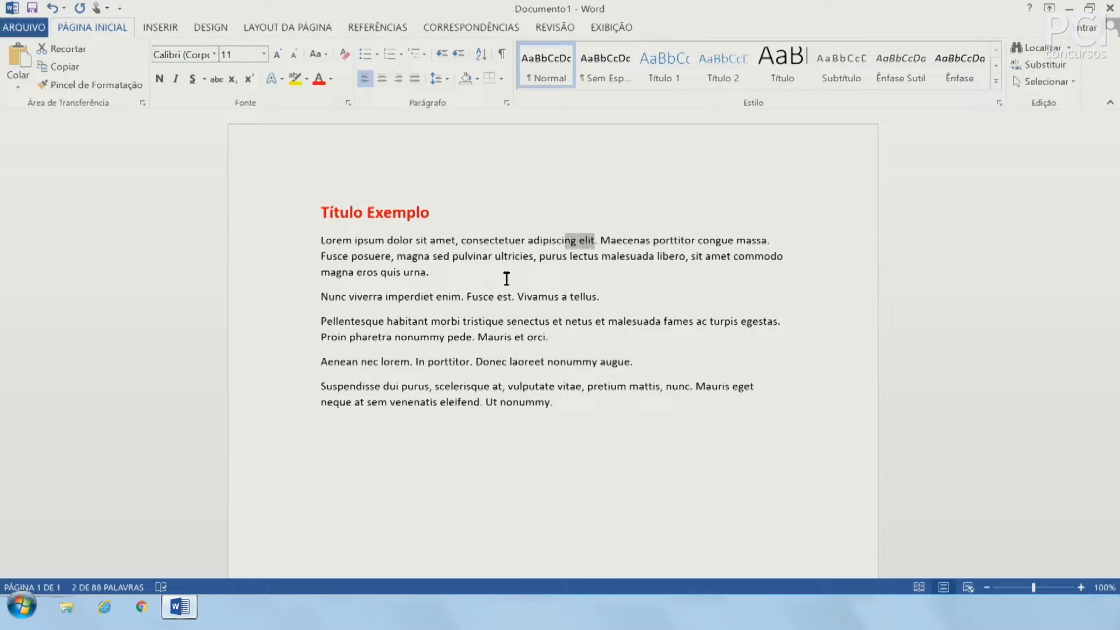
key(shift+Left)
key(shift+Left)
key(shift+Left)
key(shift+Left)
key(shift+Left)
key(shift+Left)
key(shift+Left)
key(shift+Left)
key(shift+Left)
key(shift+Left)
key(shift+Left)
key(shift+Left)
key(shift+Left)
key(shift+Left)
key(shift+Left)
key(shift+Left)
key(shift+Left)
key(shift+Left)
key(shift+Left)
key(shift+Left)
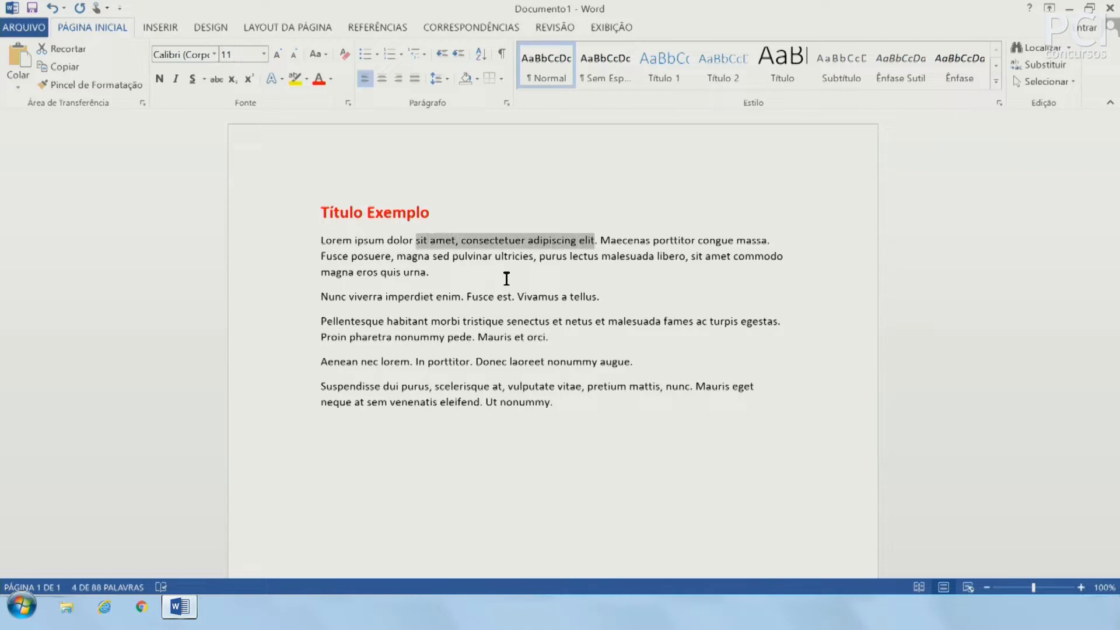
key(shift+Left)
key(shift+Left)
key(shift+Left)
key(shift+Left)
key(shift+Left)
key(shift+Left)
key(shift+Left)
key(shift+Left)
key(shift+Left)
key(shift+Left)
key(shift+Left)
key(shift+Left)
key(shift+Left)
key(shift+Left)
key(shift+Left)
key(shift+Left)
key(shift+Left)
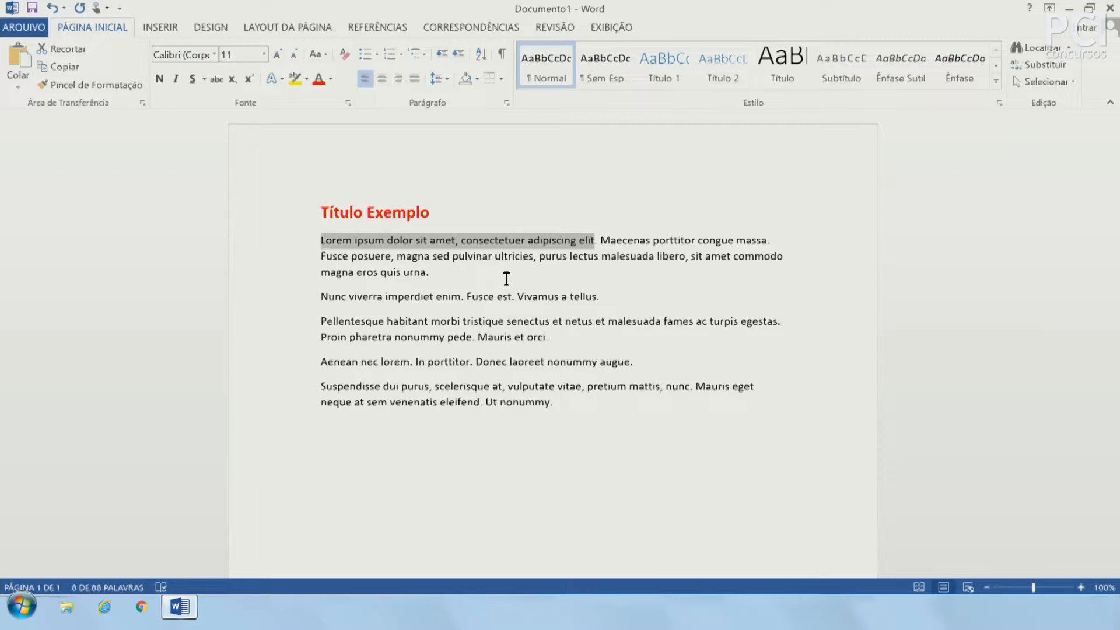
key(Down)
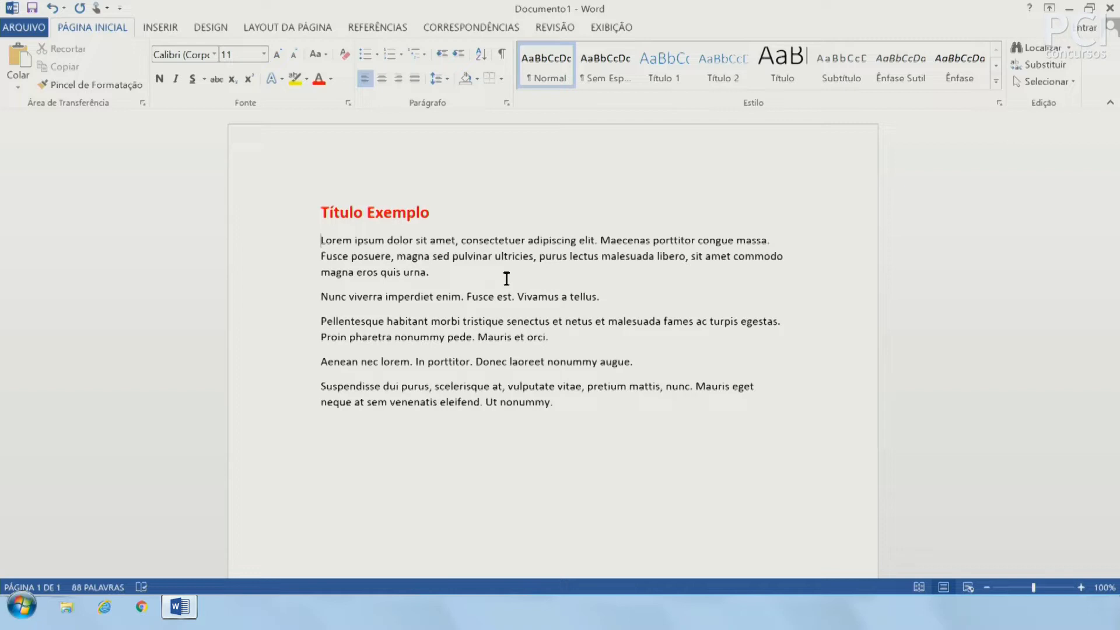
Select the word "Lorem" at the beginning of the first paragraph and clear the selection
key(shift+Right)
key(shift+Right)
key(shift+Right)
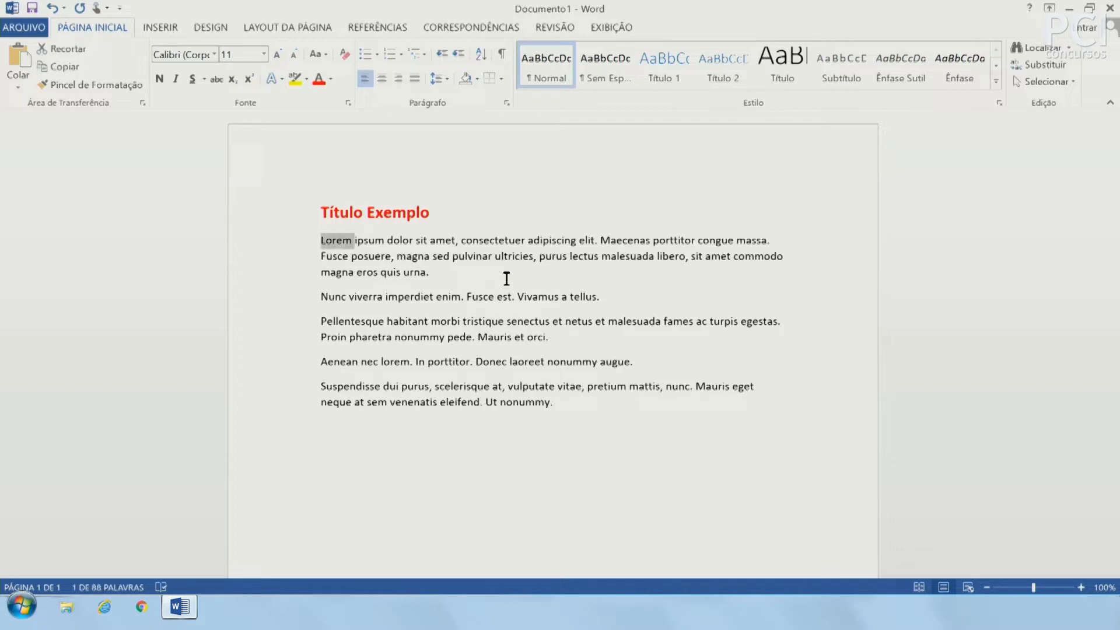
key(Right)
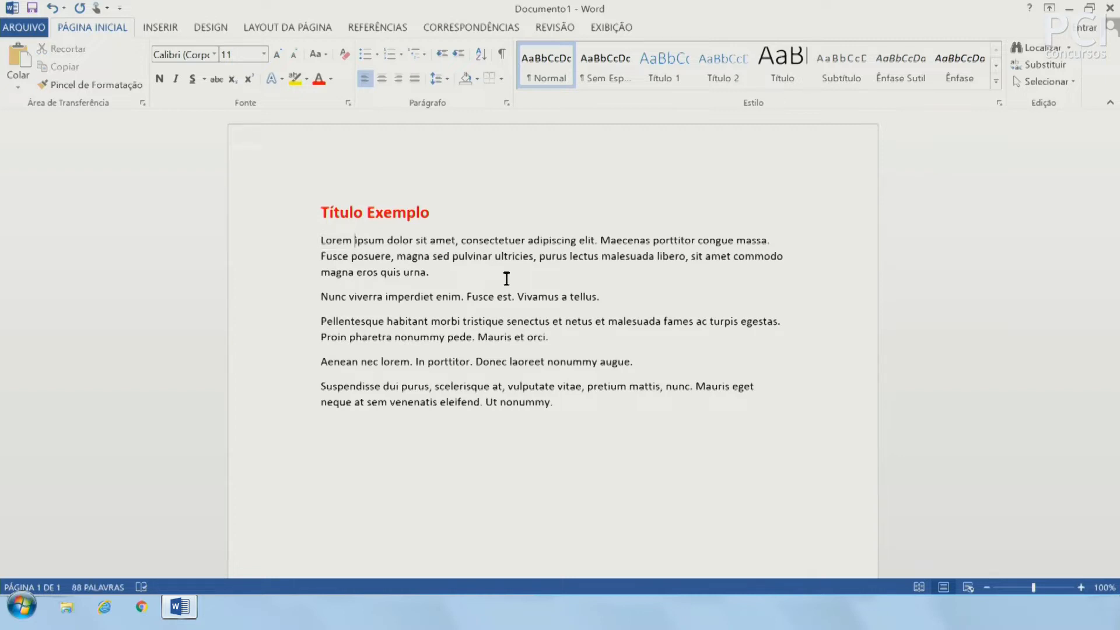
Copy the formatted title "Título Exemplo" and paste it below the last paragraph
click(287, 216)
key(ctrl+c)
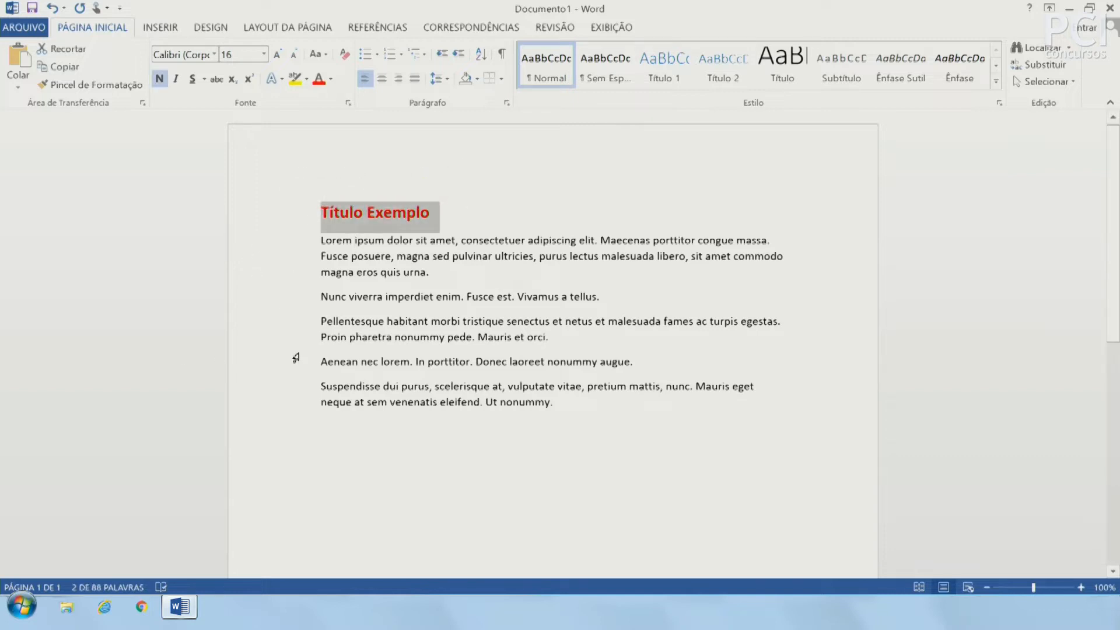
click(638, 472)
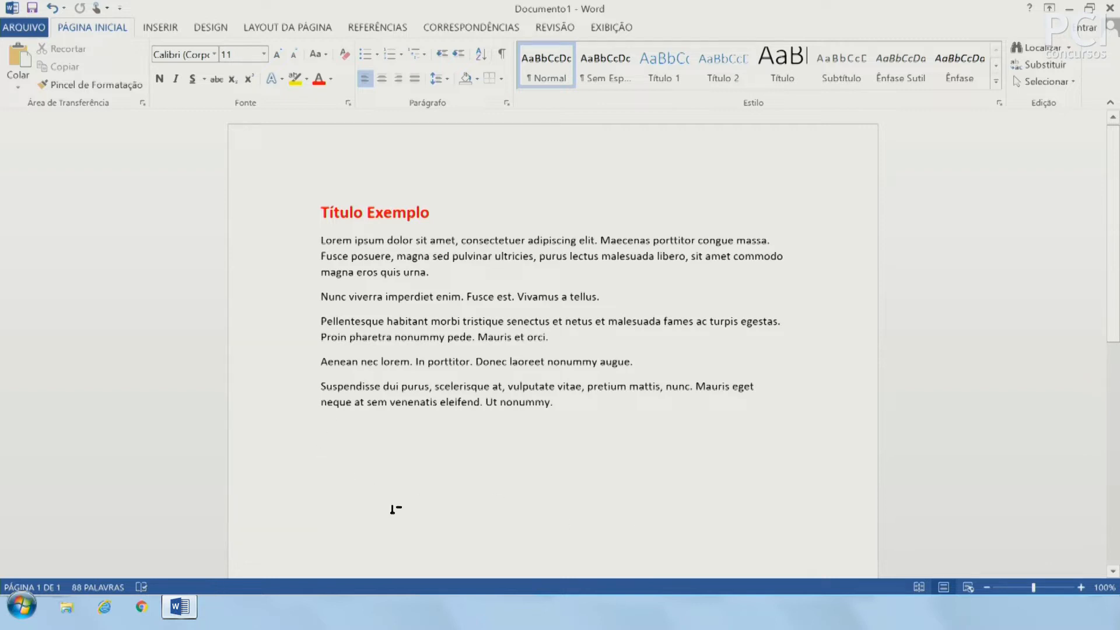
click(23, 58)
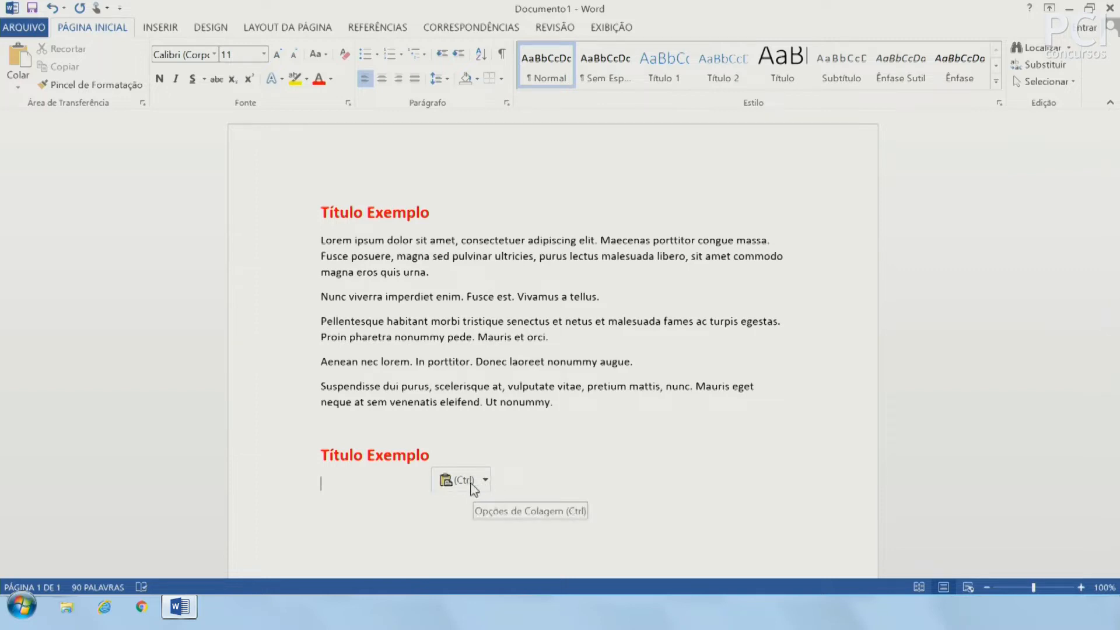
Review the paste options and change the title pasted below the last paragraph to text only
click(19, 90)
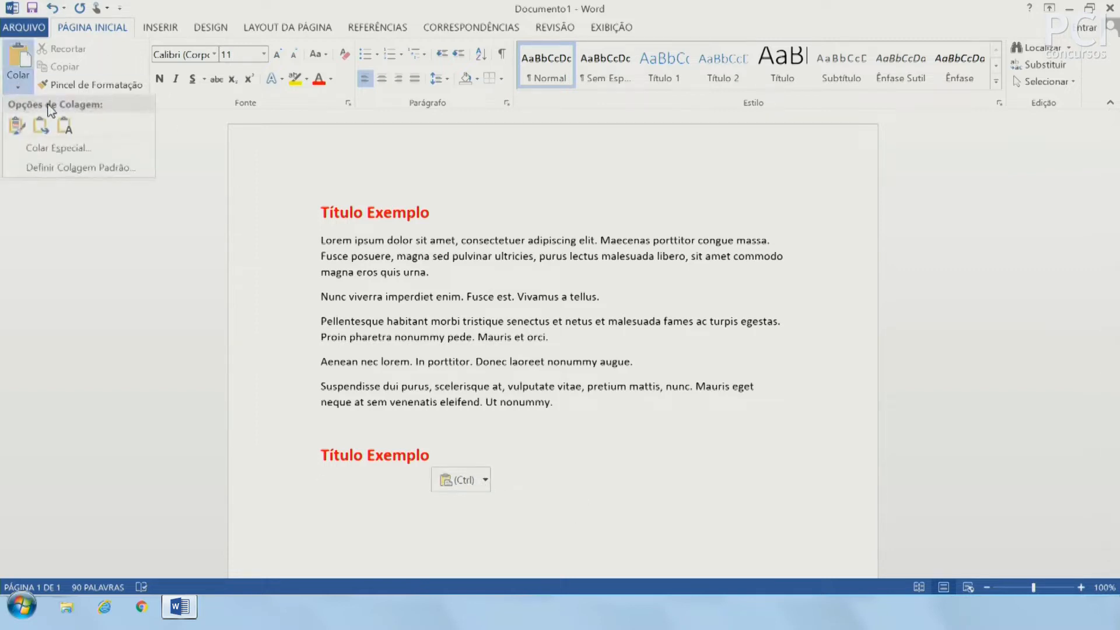
click(23, 88)
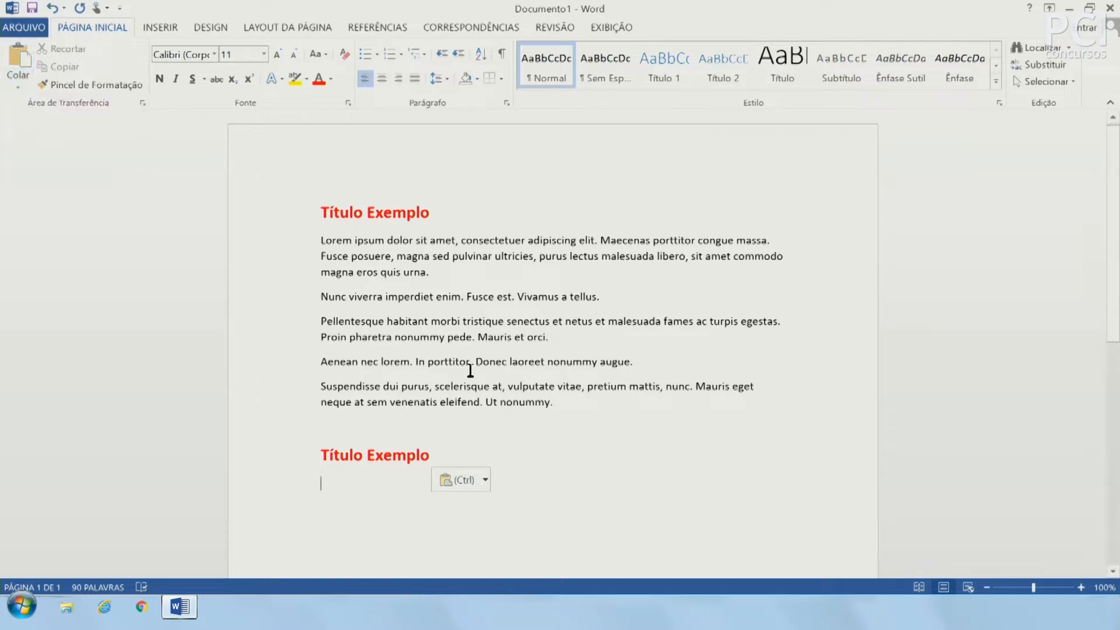
click(18, 87)
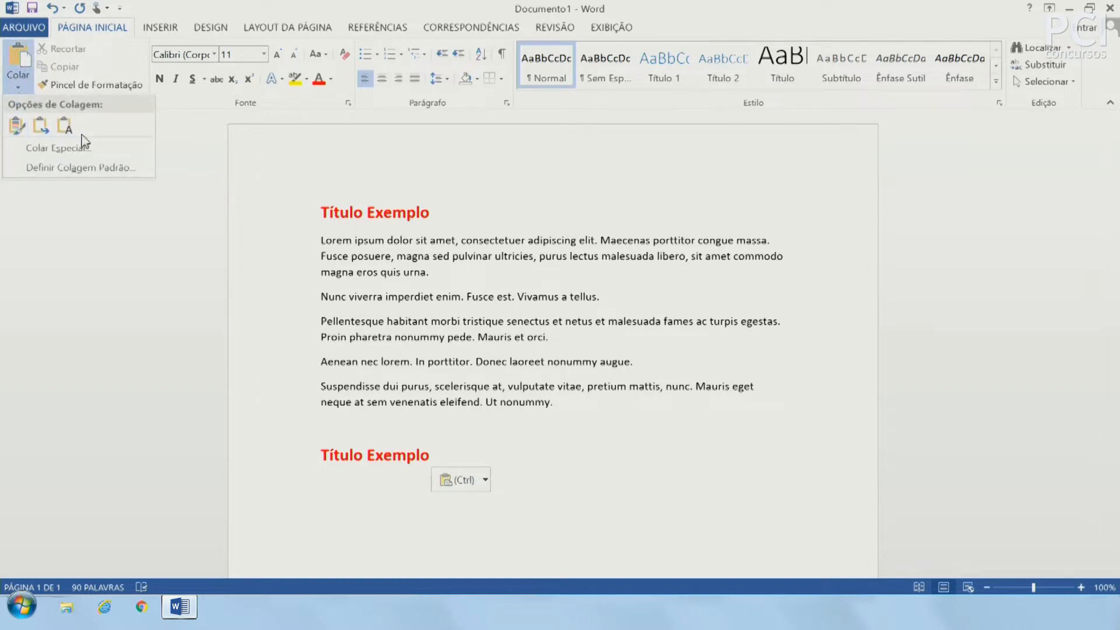
click(473, 483)
click(477, 483)
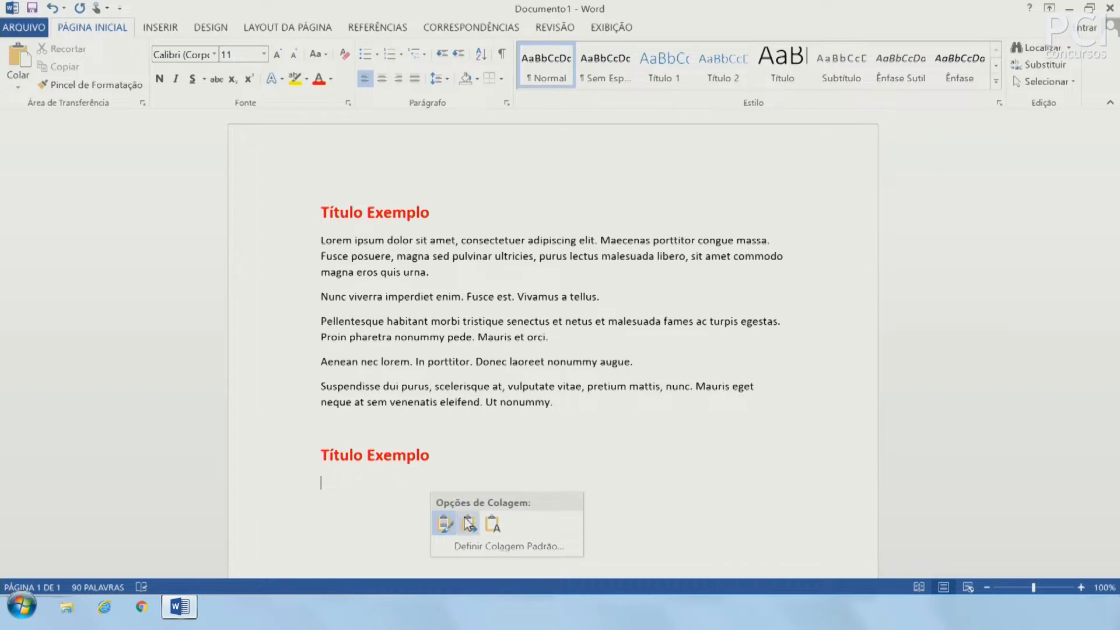
click(493, 524)
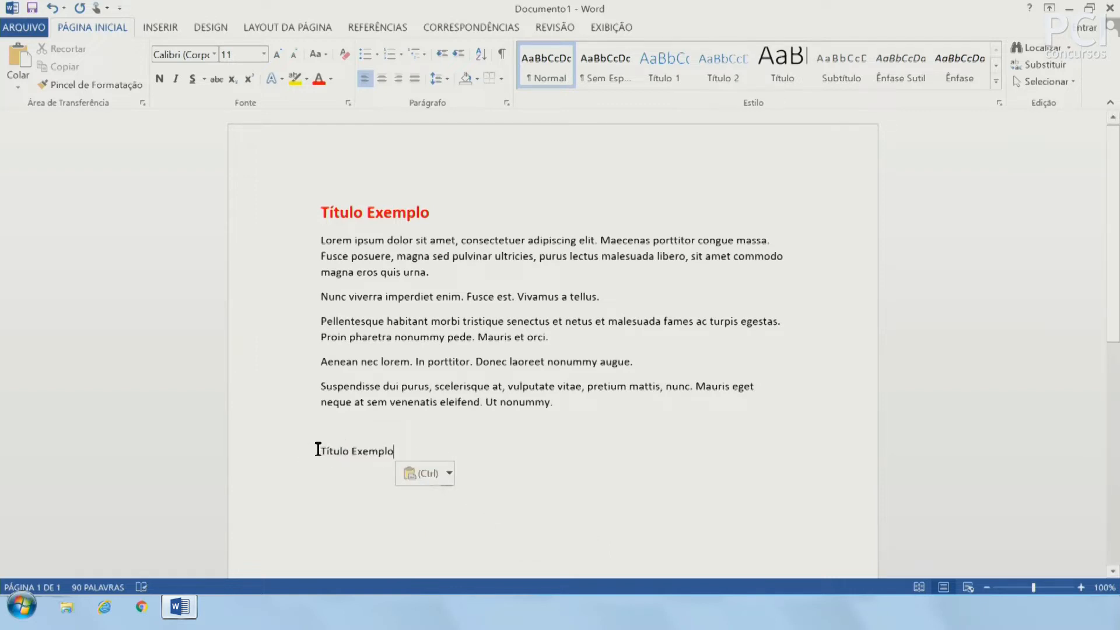
Compare the plain pasted title with the formatted title at the top and reapply the text-only paste option
drag(321, 449, 399, 451)
click(398, 448)
click(344, 217)
drag(345, 217, 408, 216)
click(417, 214)
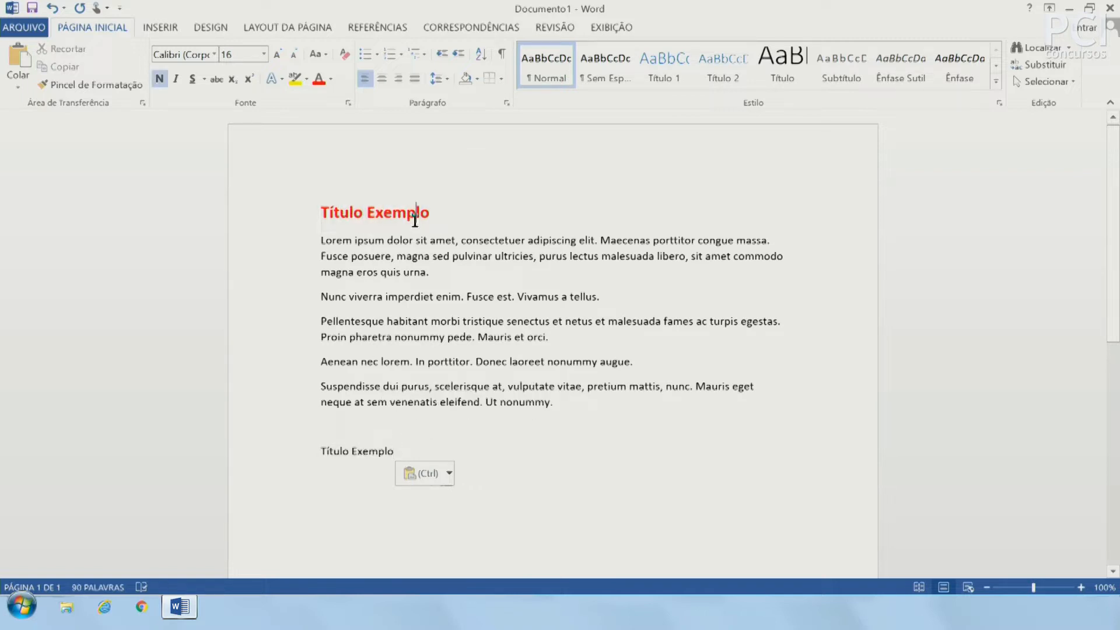
click(432, 473)
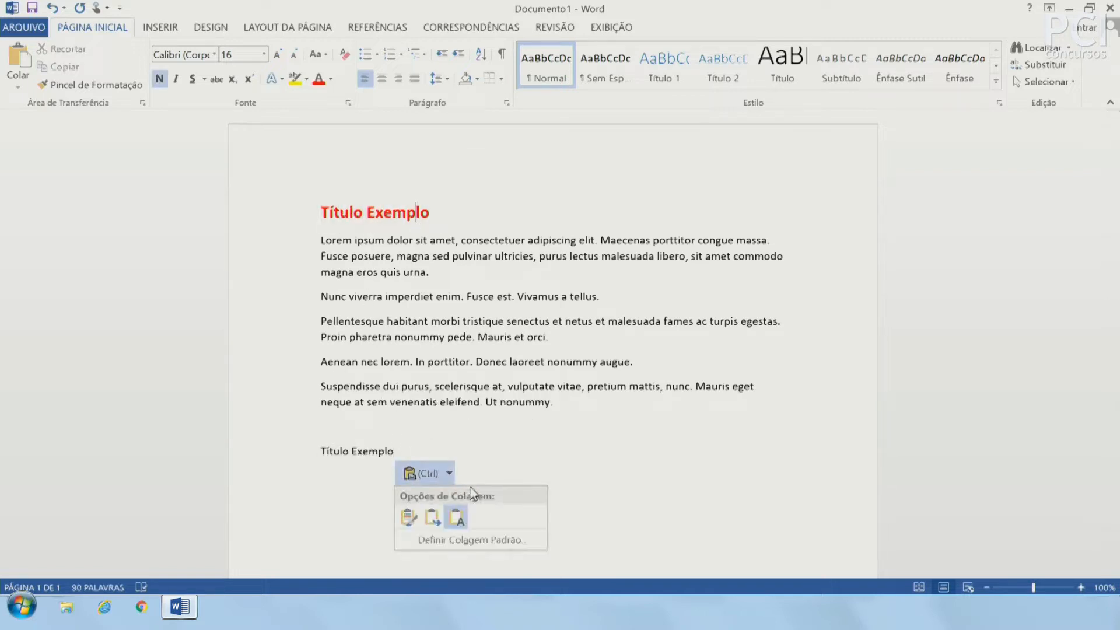
click(458, 519)
drag(405, 451, 297, 452)
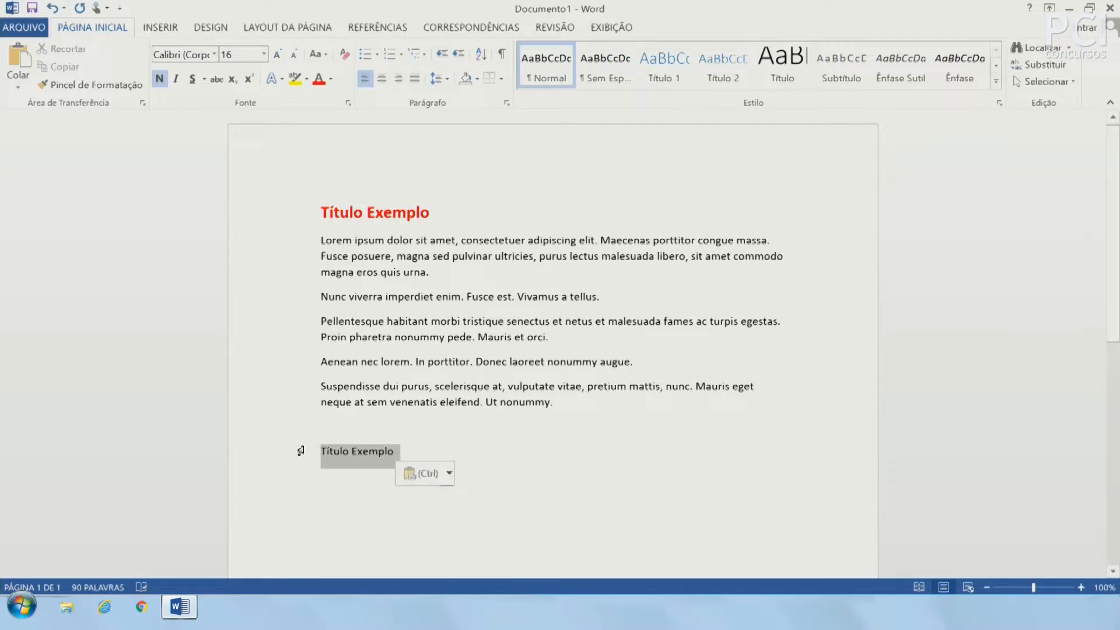
click(377, 320)
Undo the earlier paste and the title's red colour, and paste the copied title below the last paragraph
key(ctrl+z)
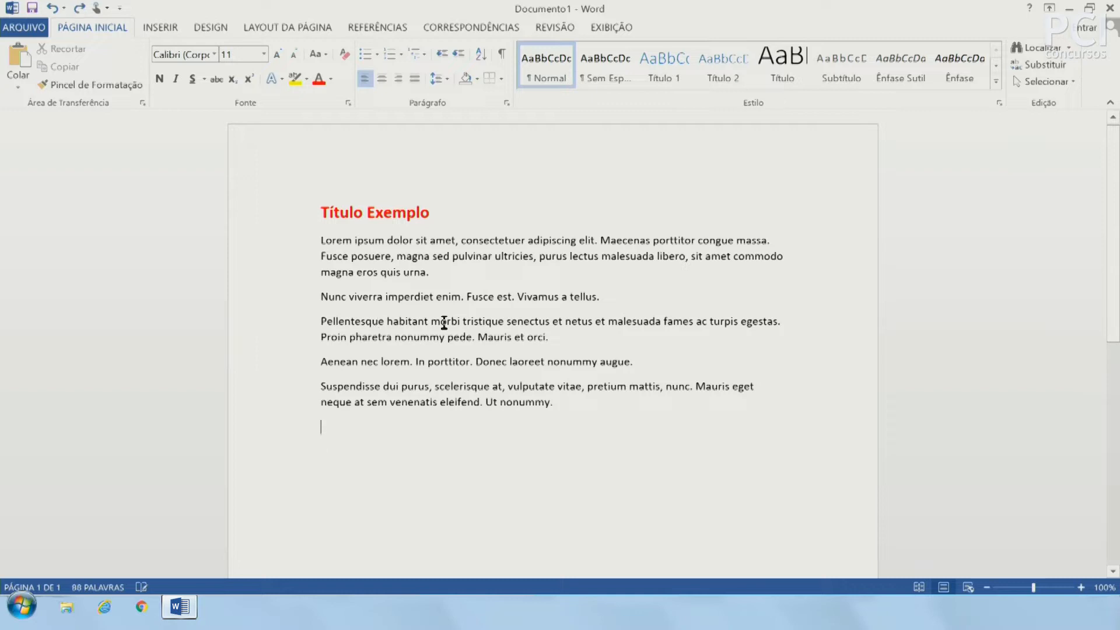
key(ctrl+z)
key(ctrl+c)
click(336, 456)
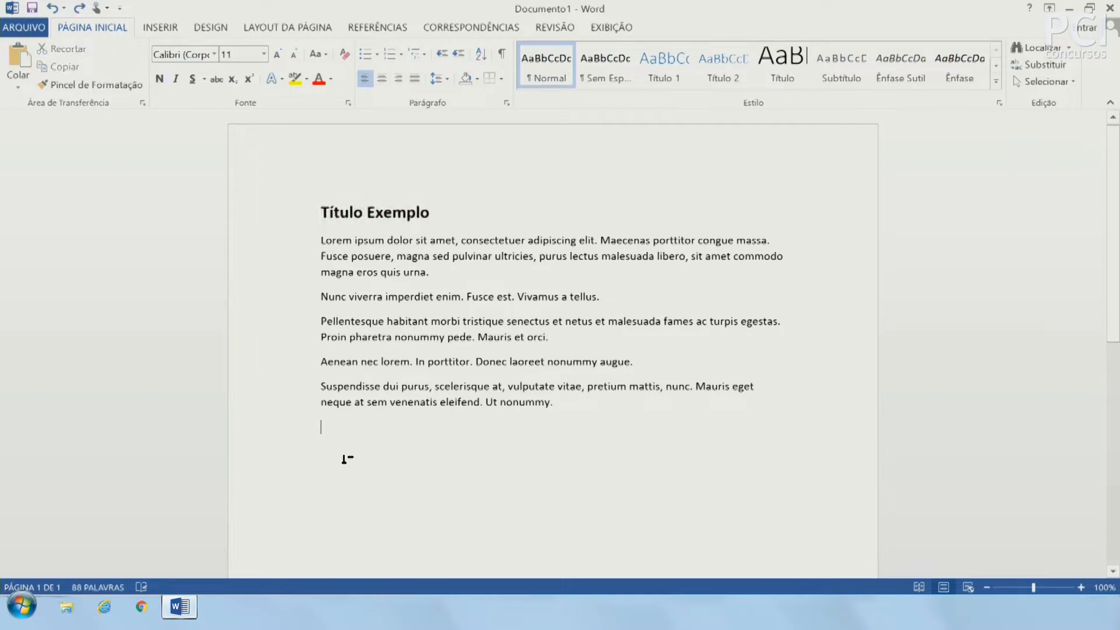
key(ctrl+v)
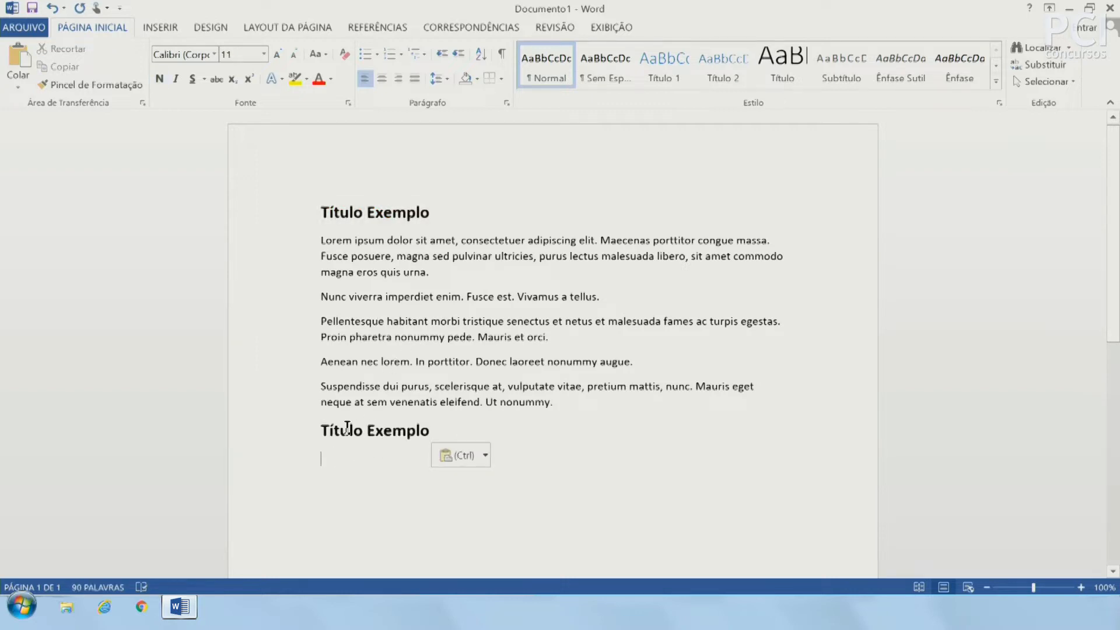
Remove bold from the pasted title, reduce its font size to 11 and clear the selection
click(302, 434)
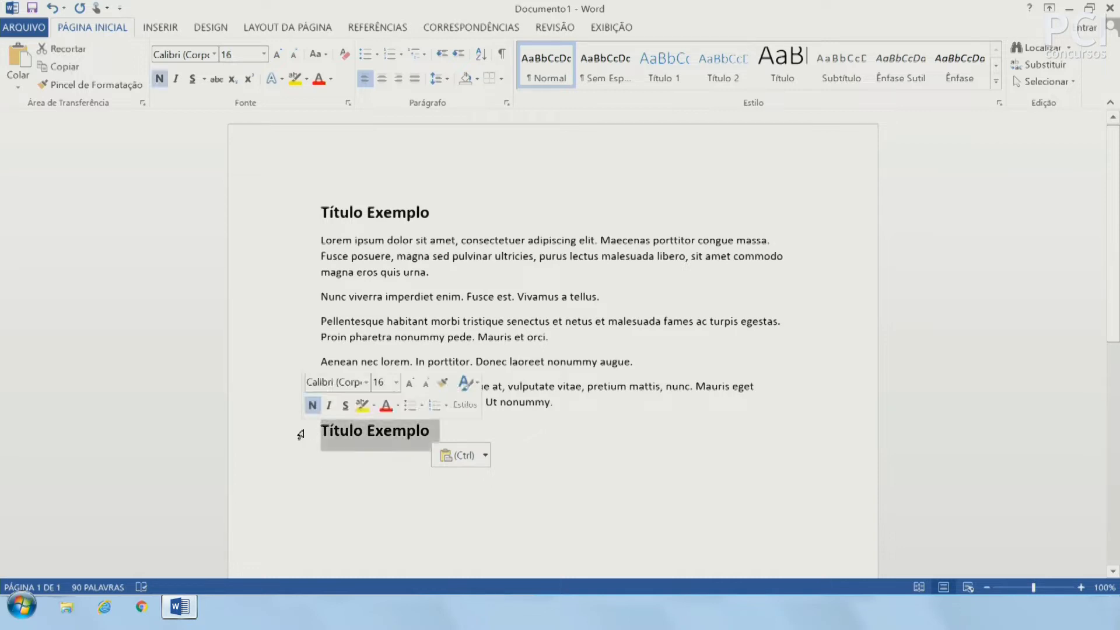
click(159, 79)
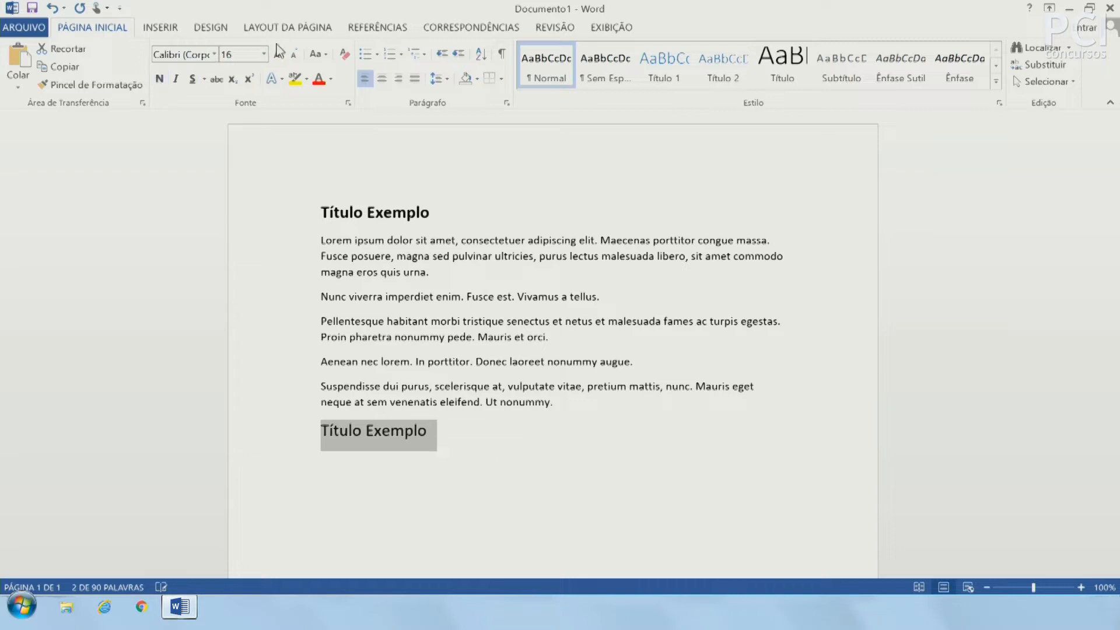
click(293, 55)
click(294, 55)
click(293, 55)
click(320, 452)
shift+click(354, 403)
click(315, 361)
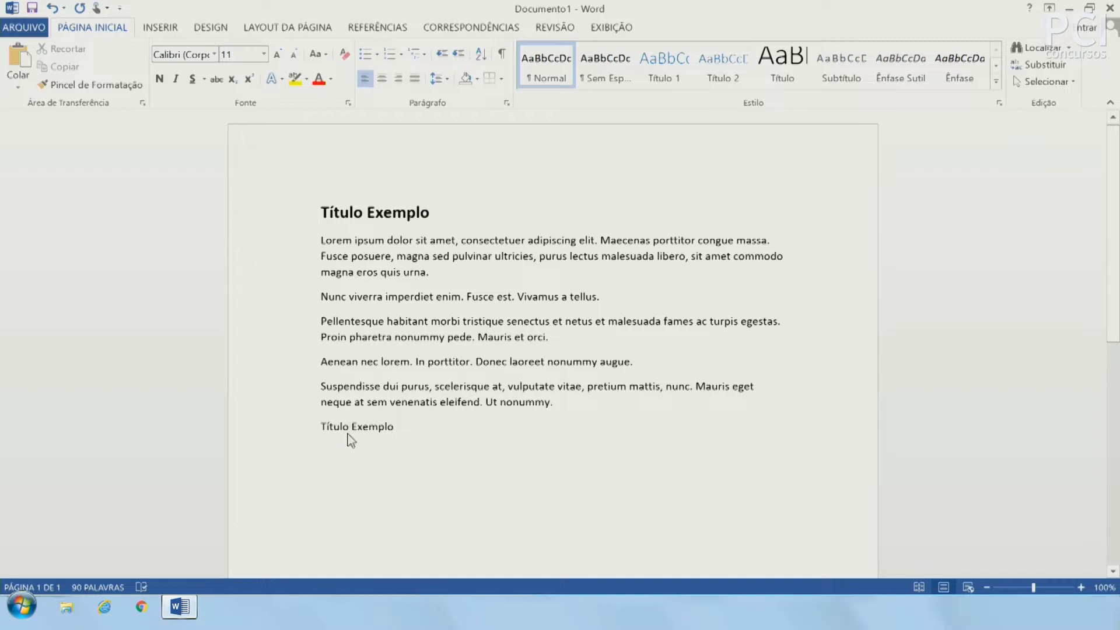
Undo the pasted title and its formatting changes, and colour the title at the top of the document red
key(ctrl+z)
key(ctrl+z)
key(ctrl+z)
key(ctrl+z)
key(ctrl+z)
click(260, 217)
click(319, 79)
Add the plain text "Título 2" below the last paragraph and "Título 3" several lines further down
click(377, 508)
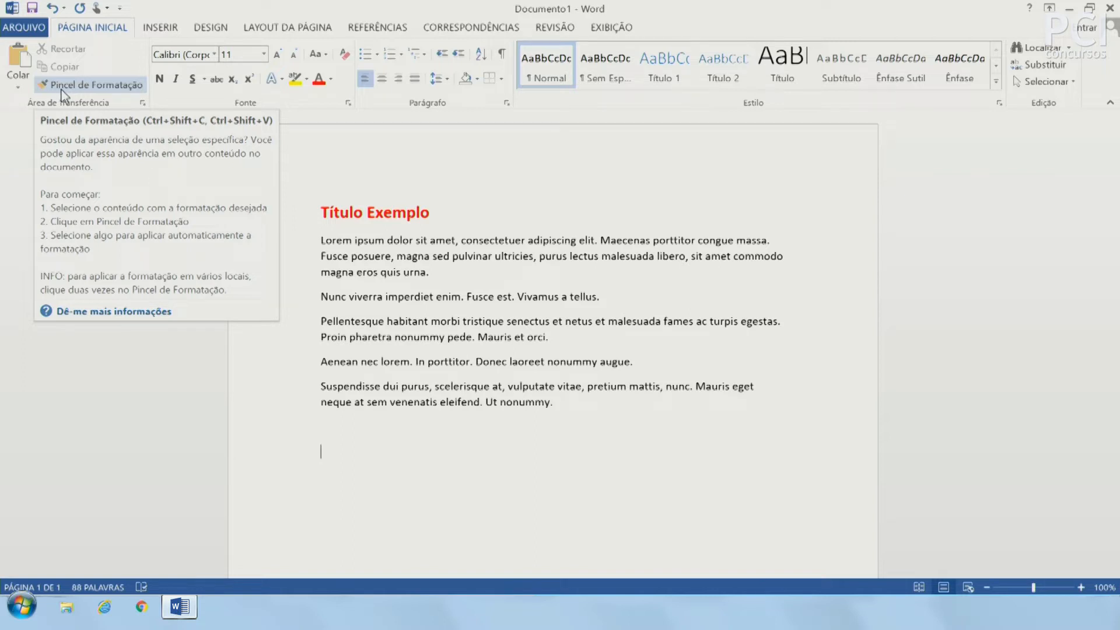
click(77, 85)
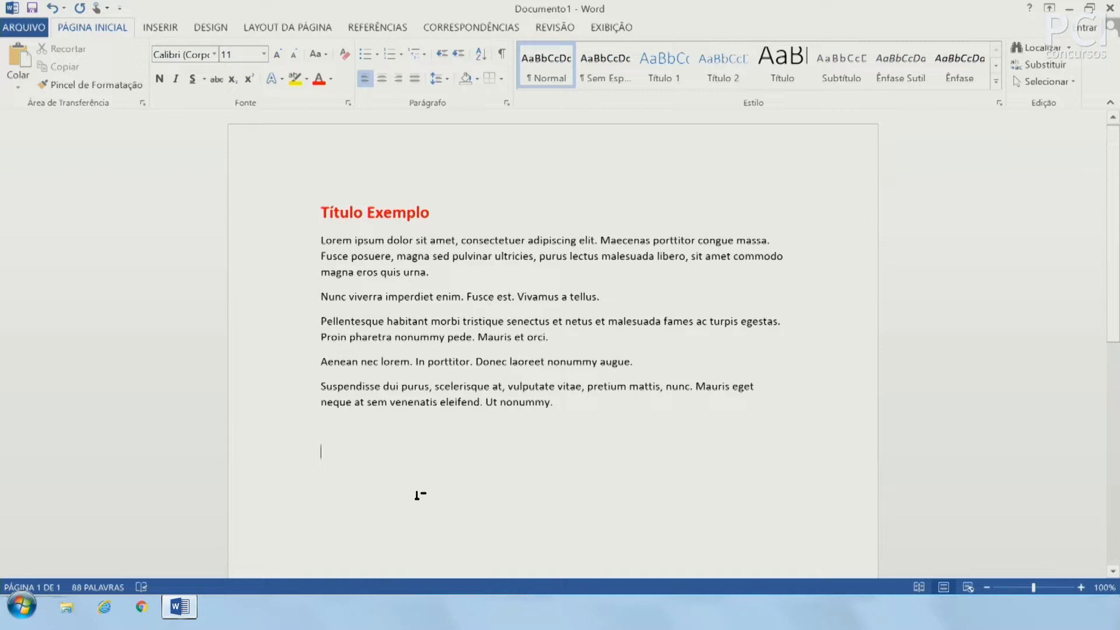
text(Título 2)
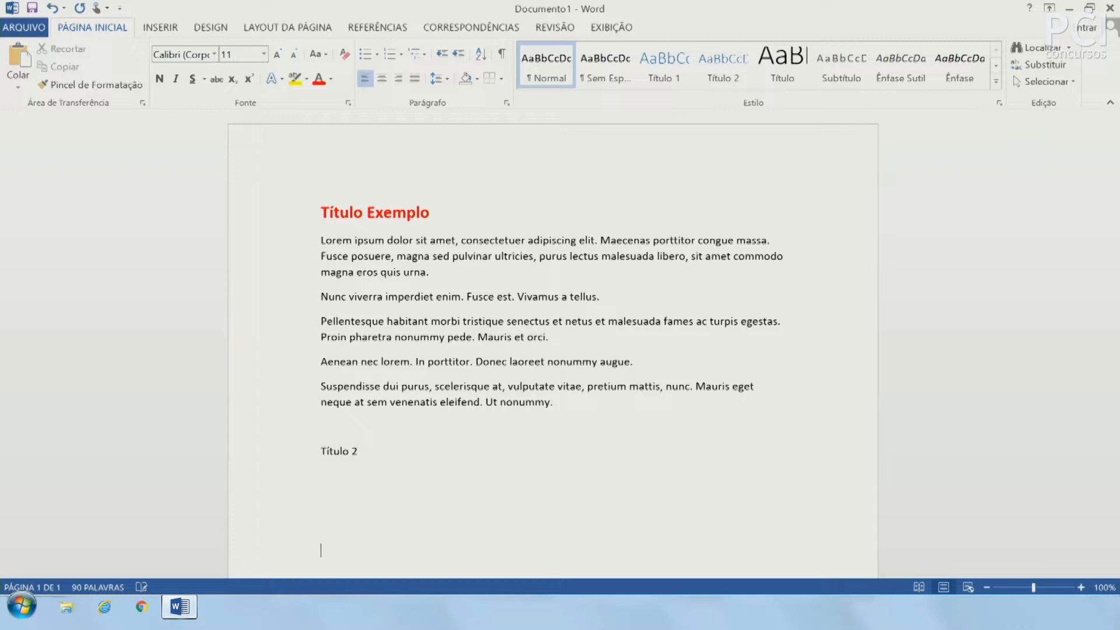
key(Return)
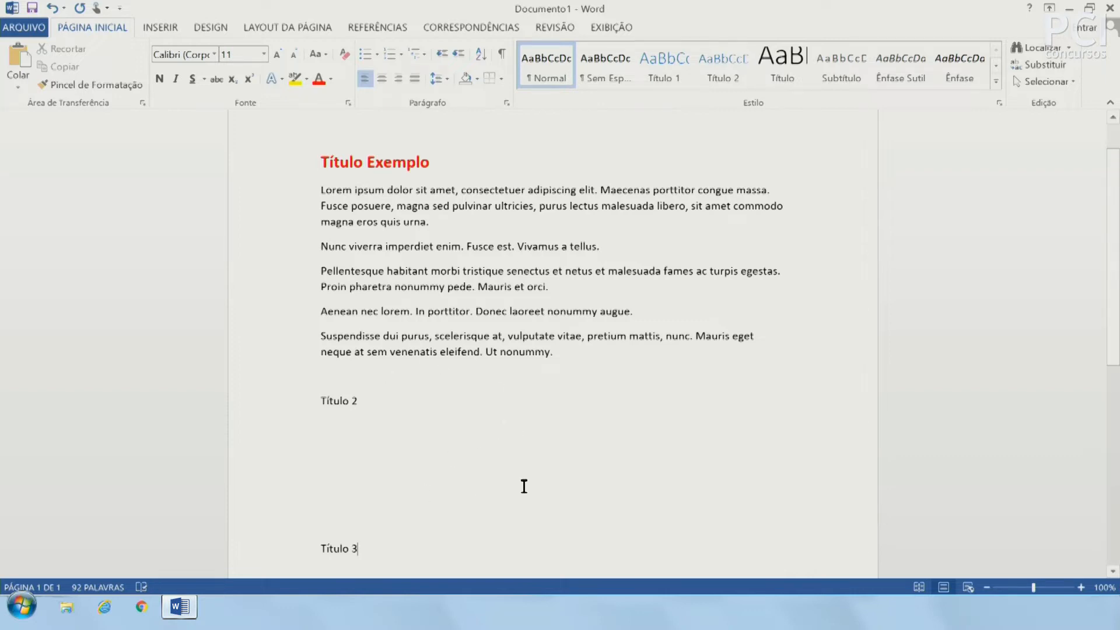
Change the title "Título Exemplo" to the blue theme colour and underline it
click(273, 168)
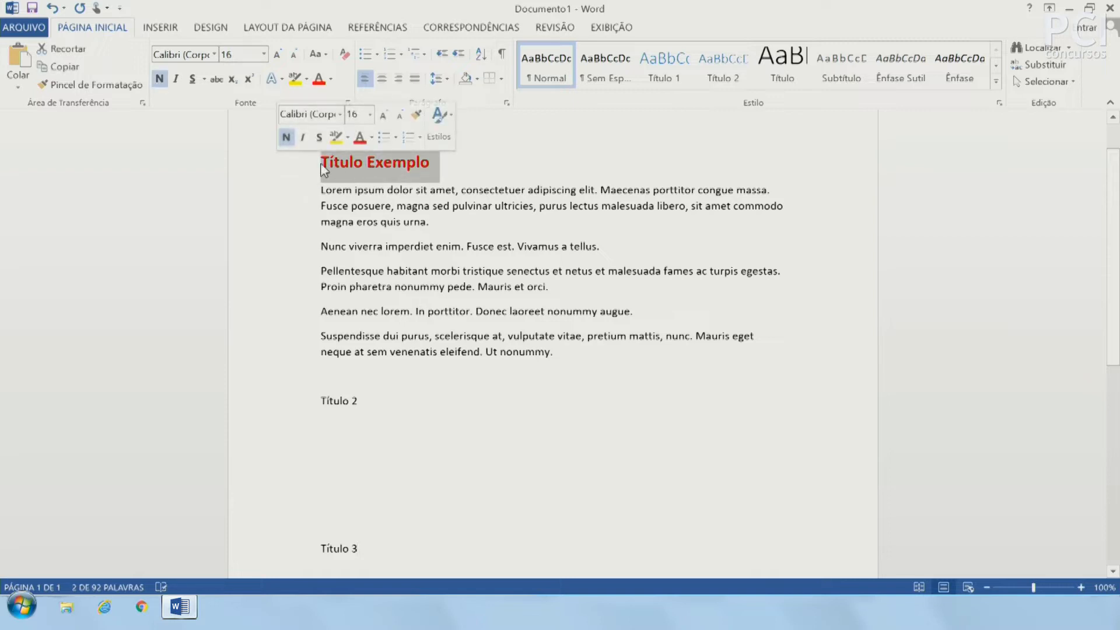
click(331, 78)
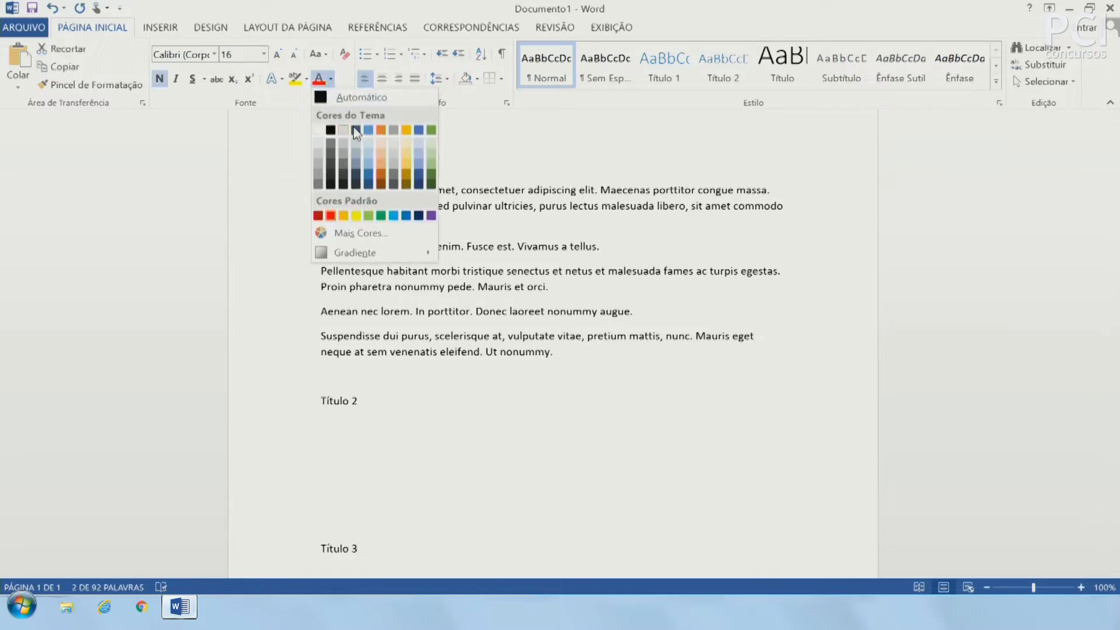
click(369, 131)
click(193, 80)
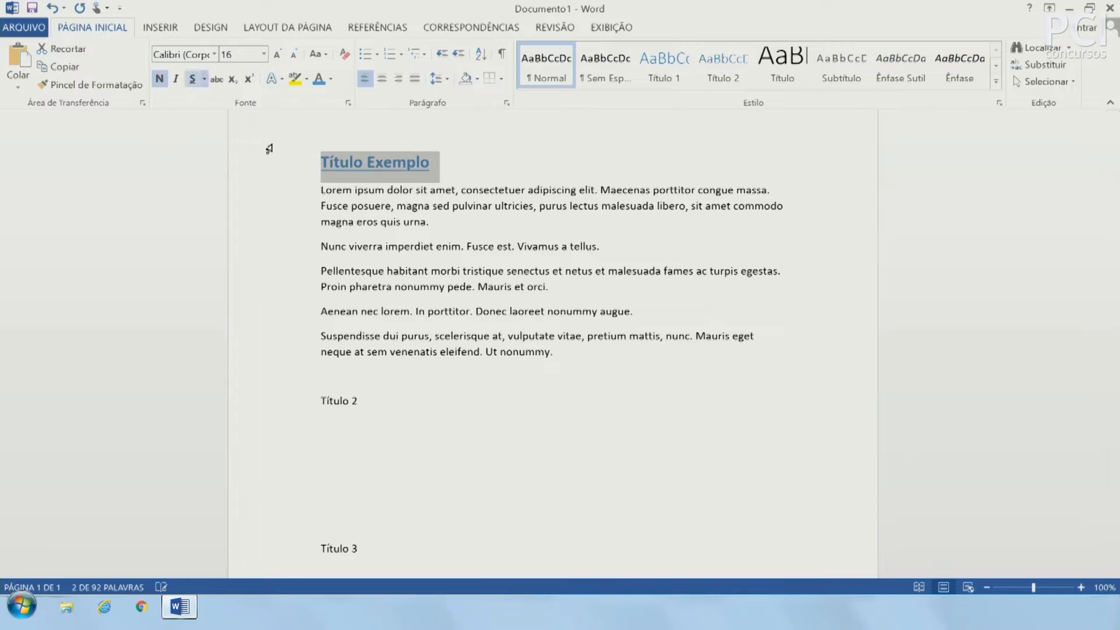
click(484, 266)
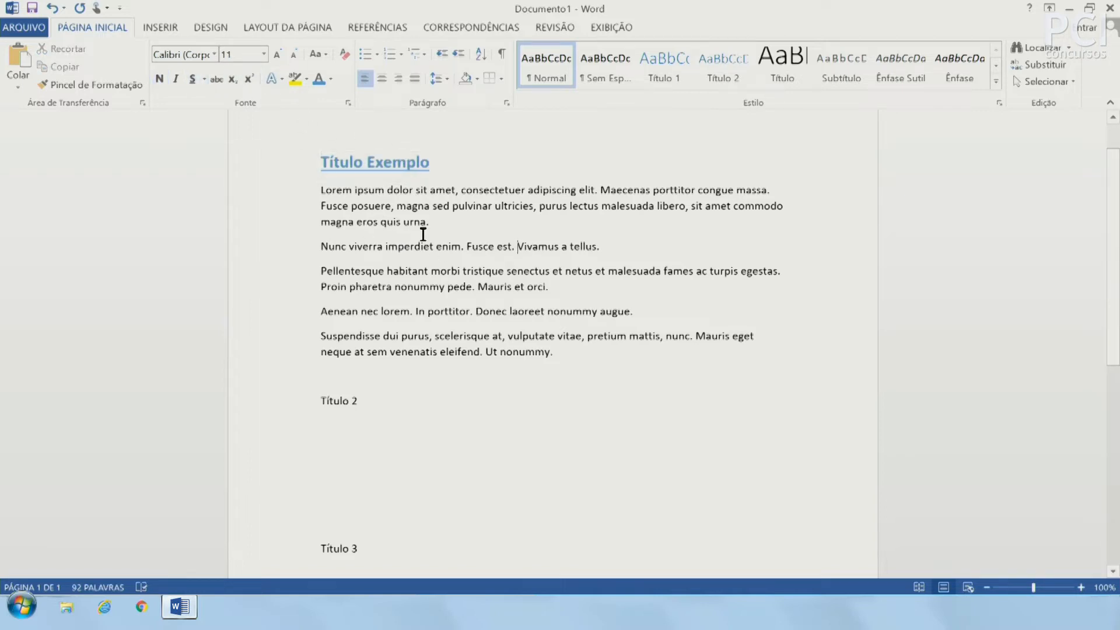
Format "Título 2" manually as bold, size 20, blue and underlined
click(269, 408)
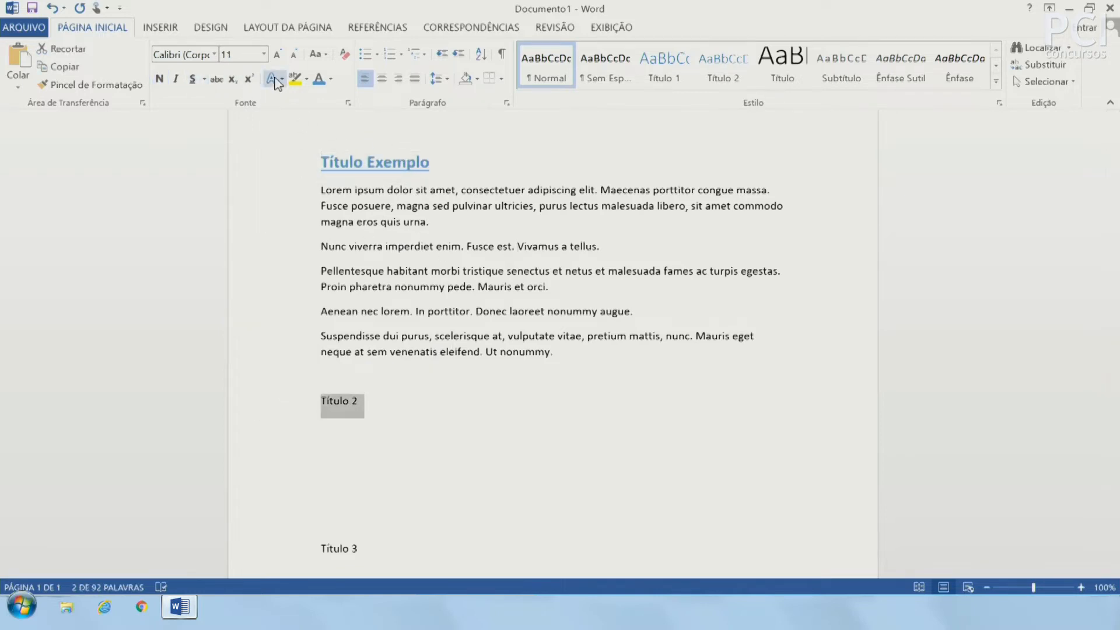
click(162, 81)
click(278, 54)
click(279, 55)
click(278, 54)
click(278, 55)
click(280, 54)
click(319, 81)
click(192, 79)
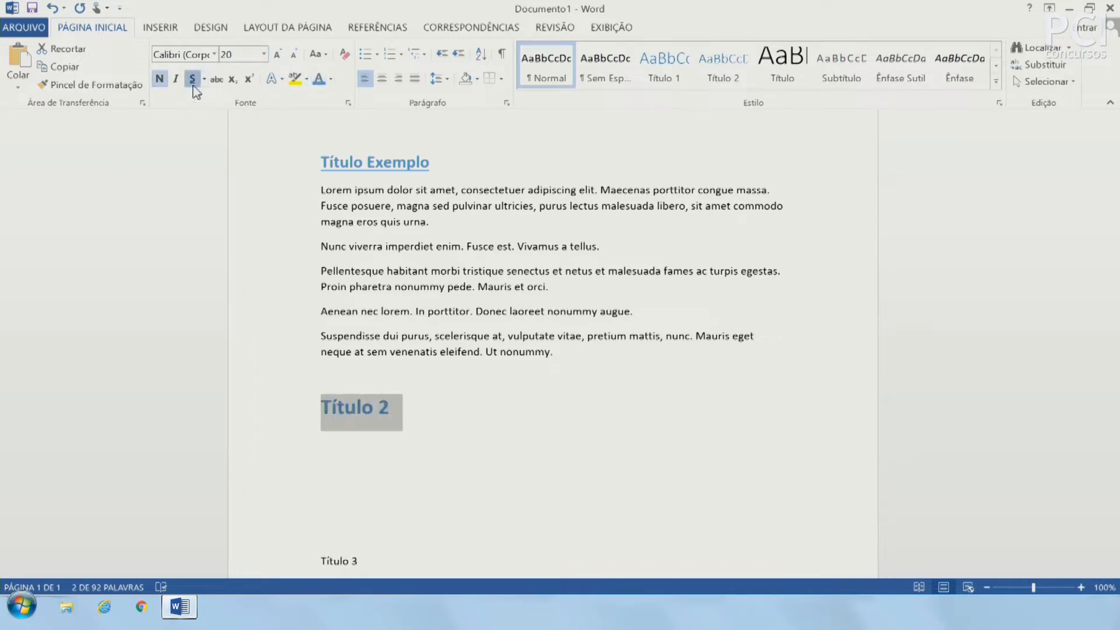
click(675, 419)
Select "Título 3" briefly and undo all the manual formatting of "Título 2"
scroll(675, 416, down, 3)
click(282, 489)
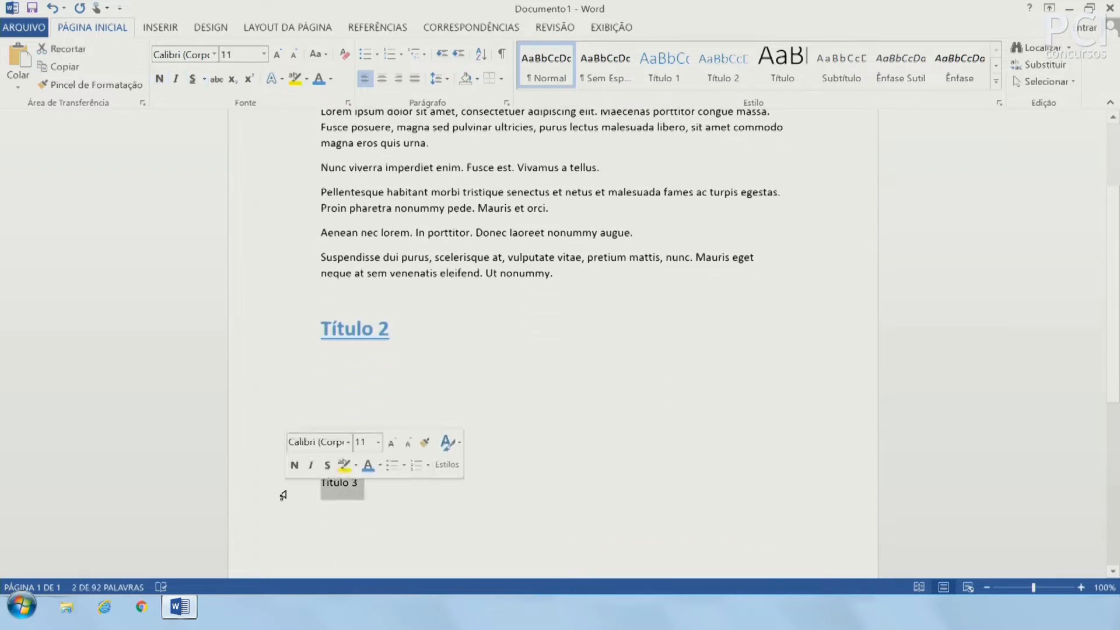
click(518, 348)
key(ctrl+z)
key(ctrl+z)
key(ctrl+z)
key(ctrl+z)
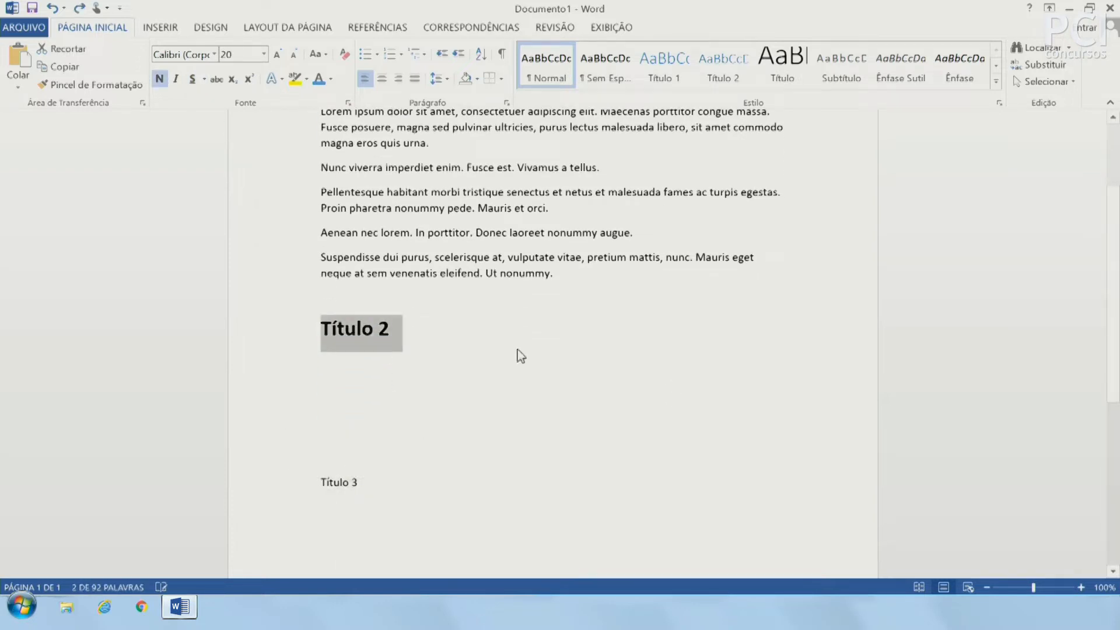
key(ctrl+z)
key(ctrl+z)
key(ctrl+z)
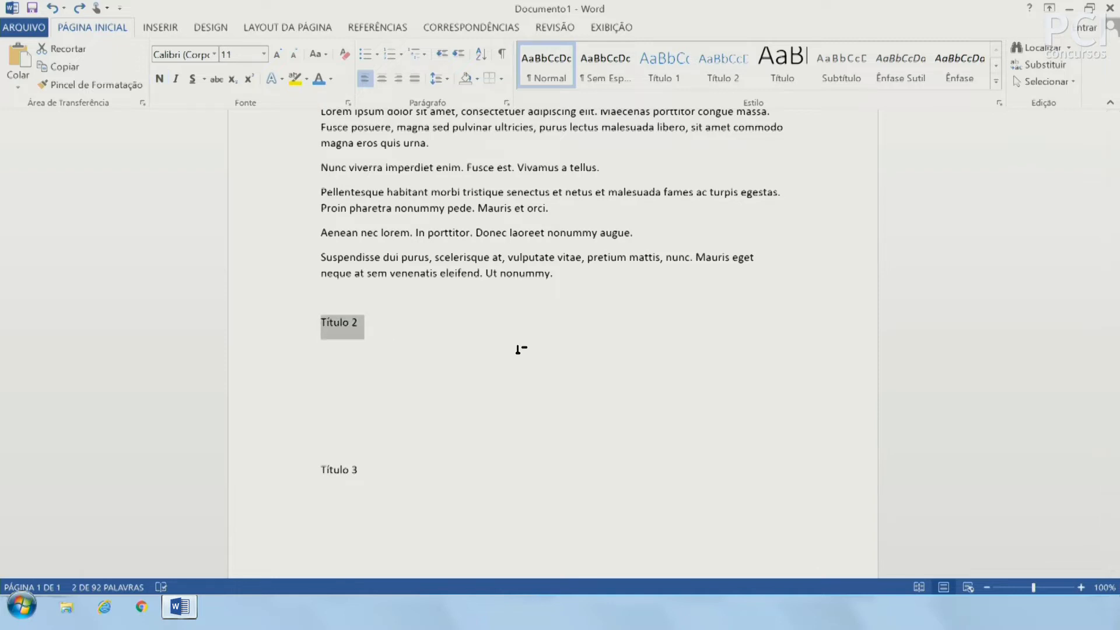
Copy the formatting of "Título Exemplo" onto "Título 2" with the Format Painter
scroll(521, 349, up, 3)
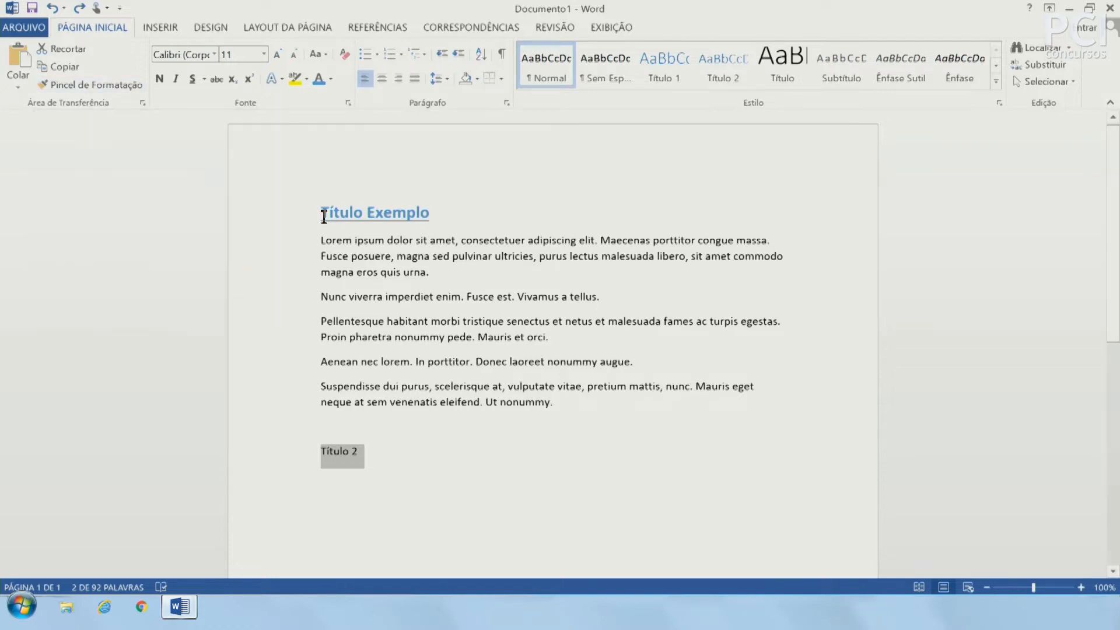
click(287, 228)
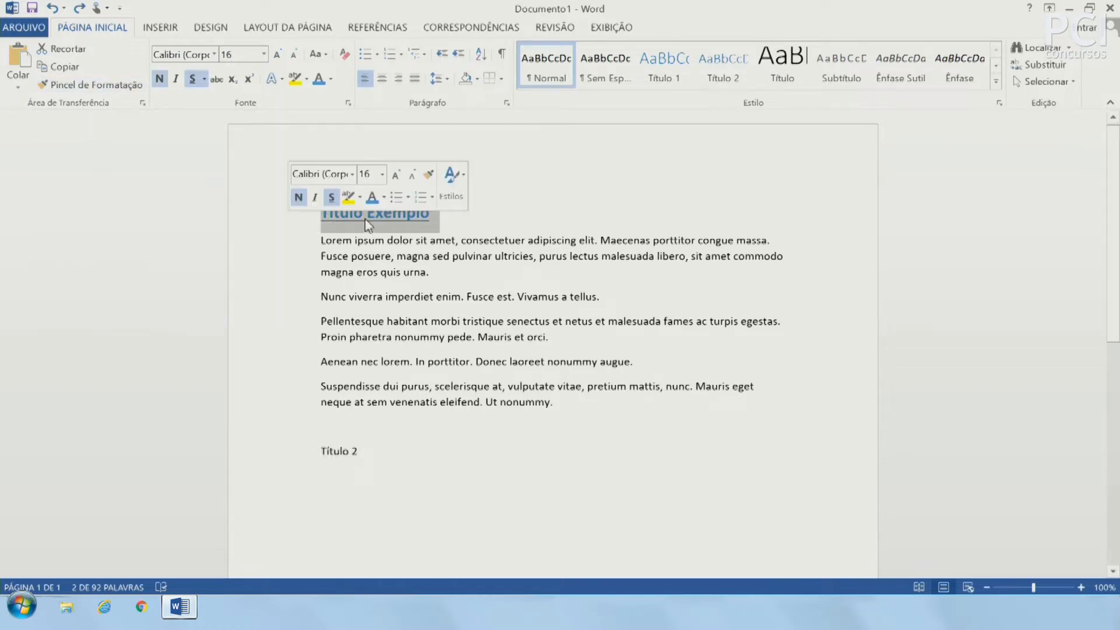
click(85, 88)
scroll(464, 259, down, 3)
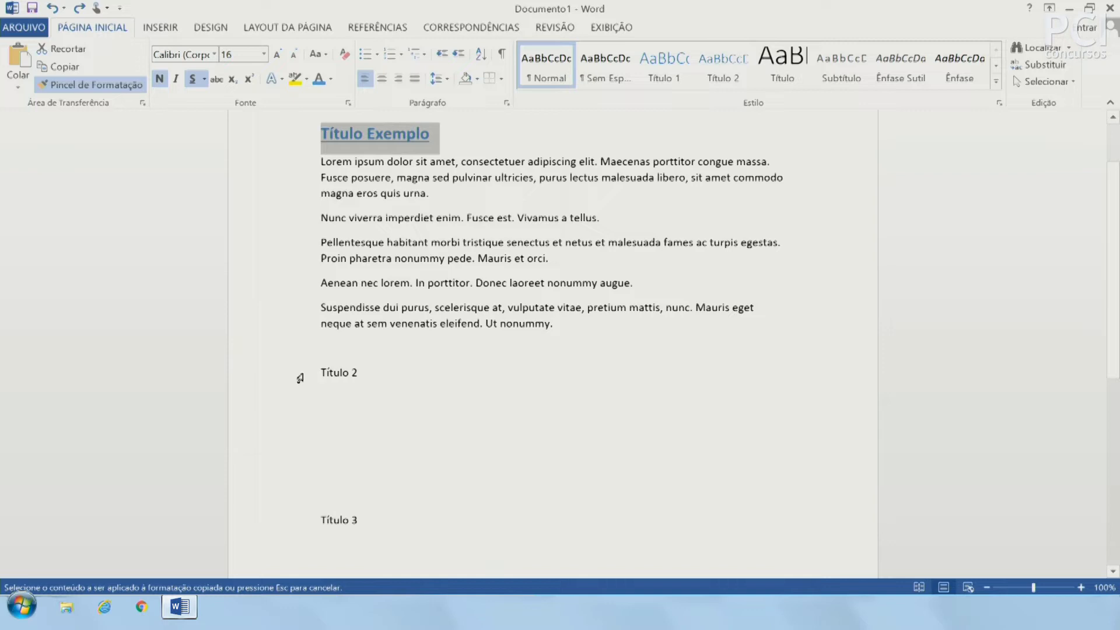
click(288, 378)
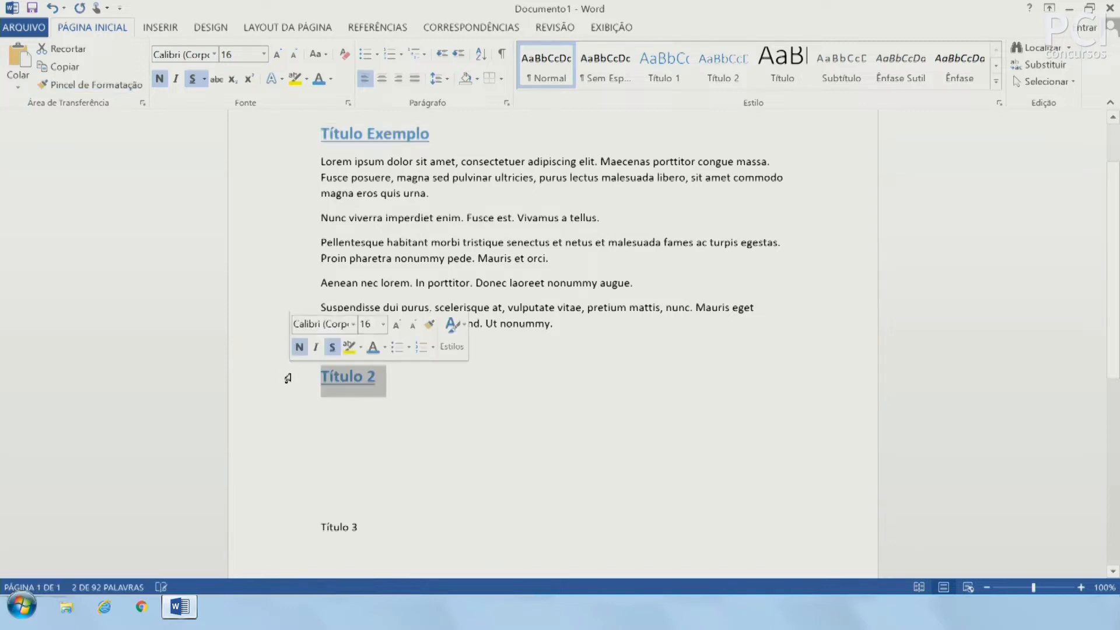
click(400, 402)
Copy the formatting of "Título 2" onto "Título 3" with the Format Painter and clear the selection
triple_click(342, 129)
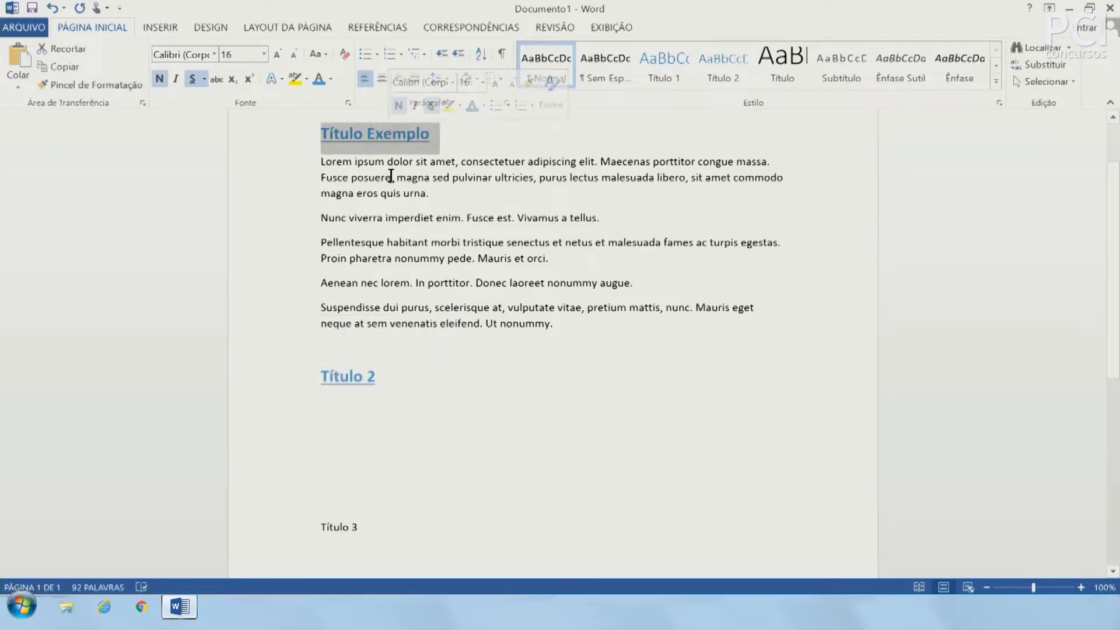
click(283, 385)
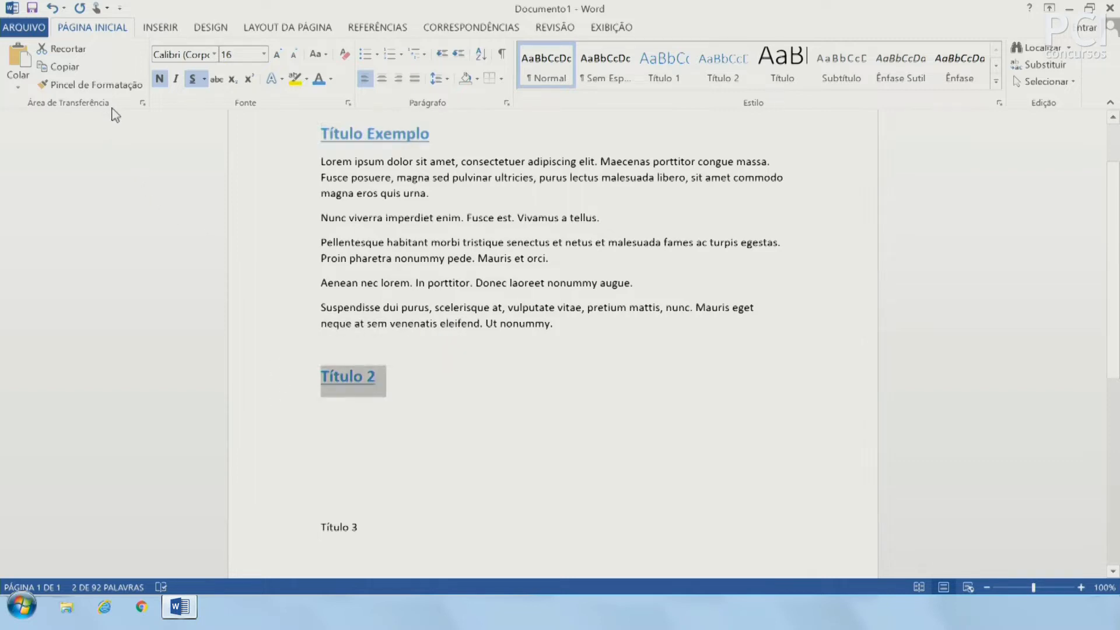
click(116, 85)
click(295, 533)
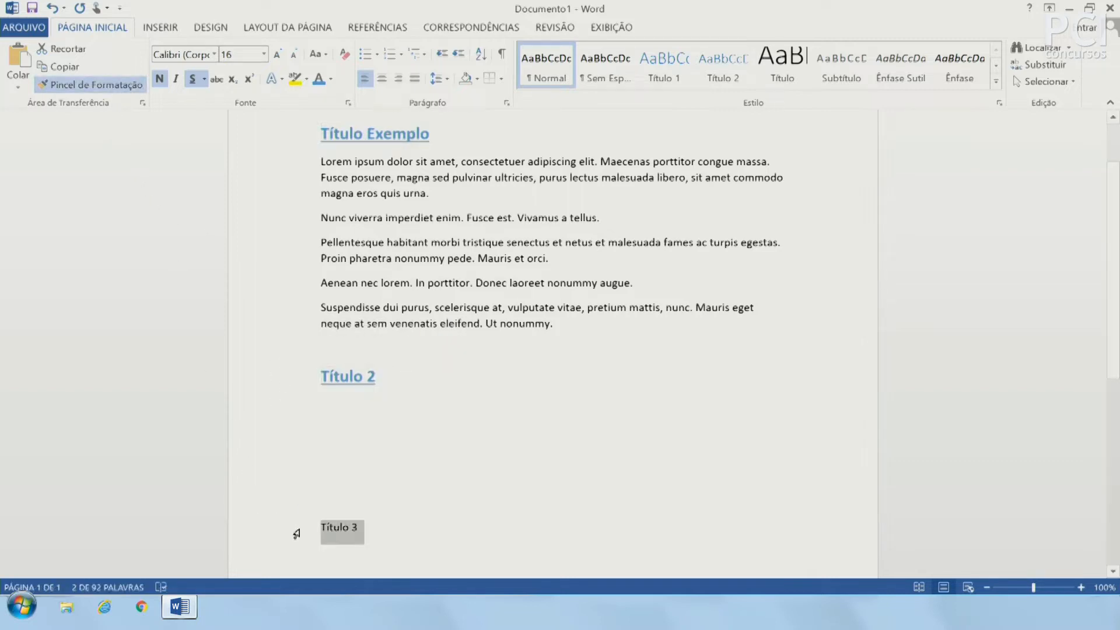
click(482, 290)
scroll(457, 409, up, 2)
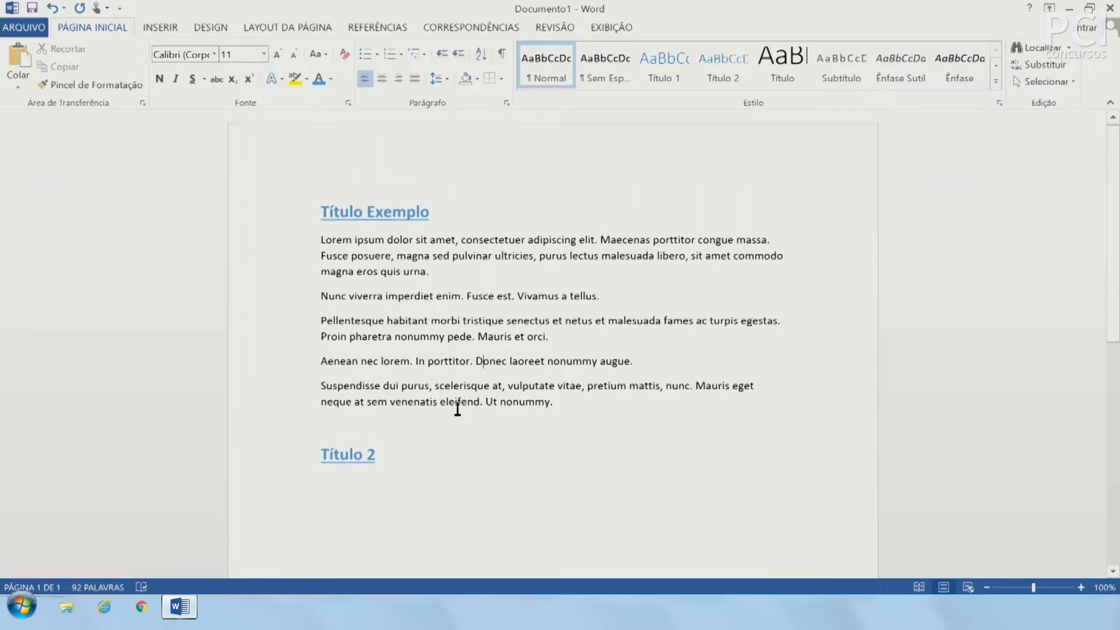
Insert two blank lines above "Título 2" and zoom the document to 150%
scroll(457, 408, down, 4)
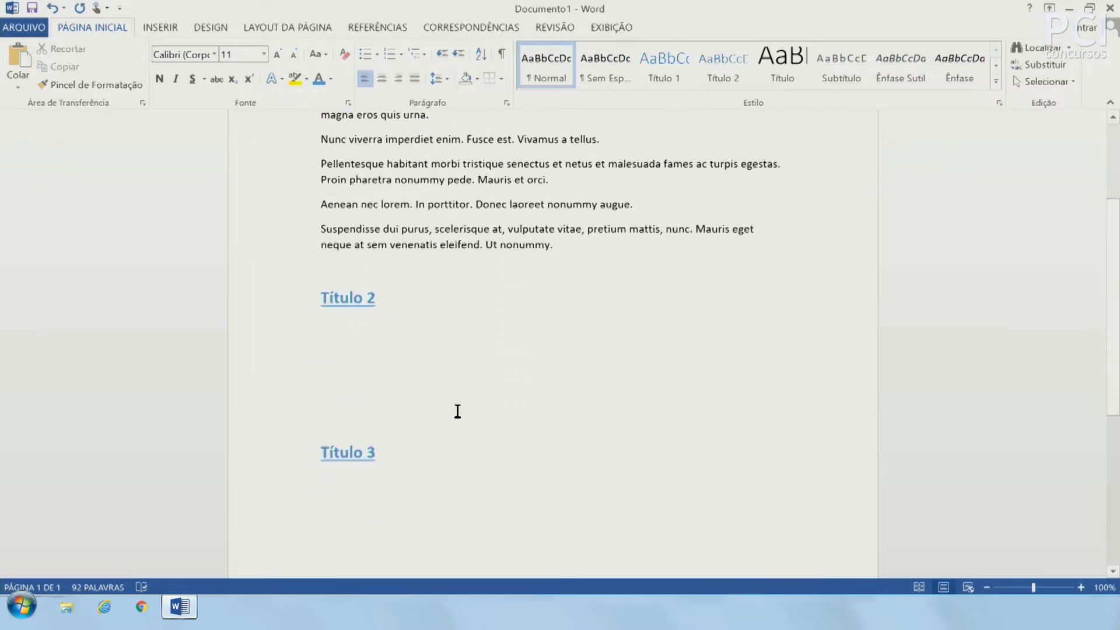
scroll(490, 411, up, 4)
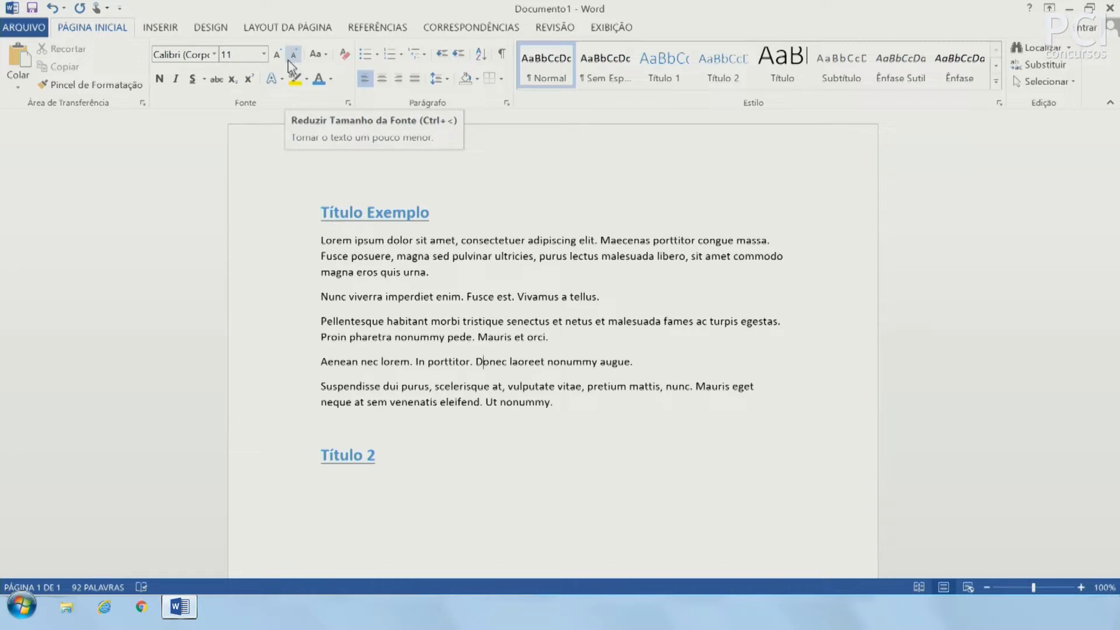
key(Return)
key(Return)
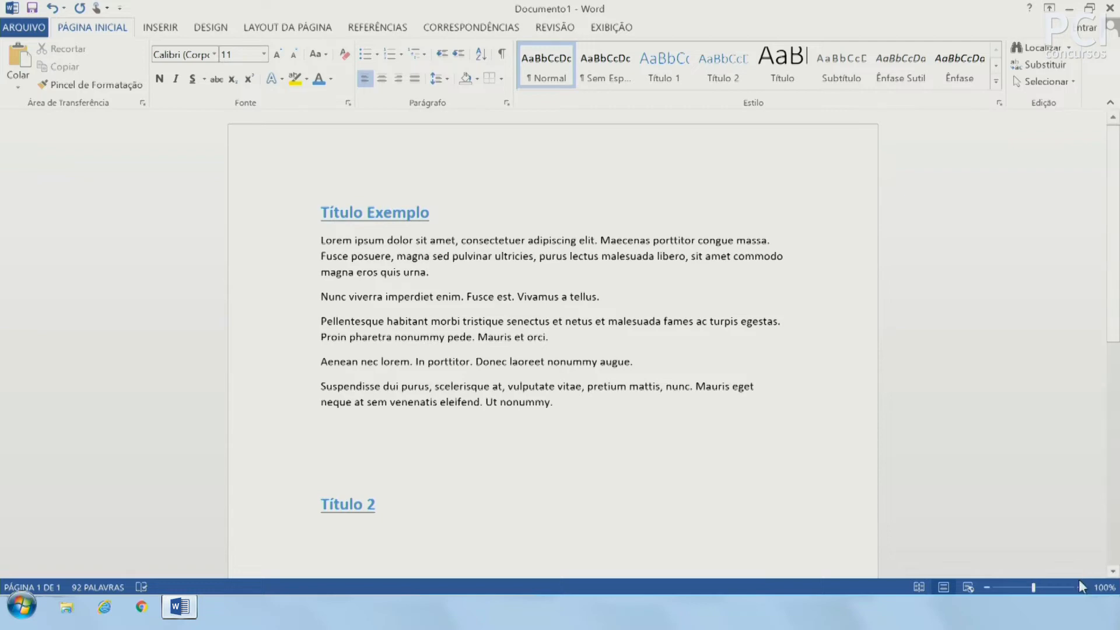
click(1080, 587)
click(1081, 587)
click(1081, 588)
click(1081, 587)
click(1081, 587)
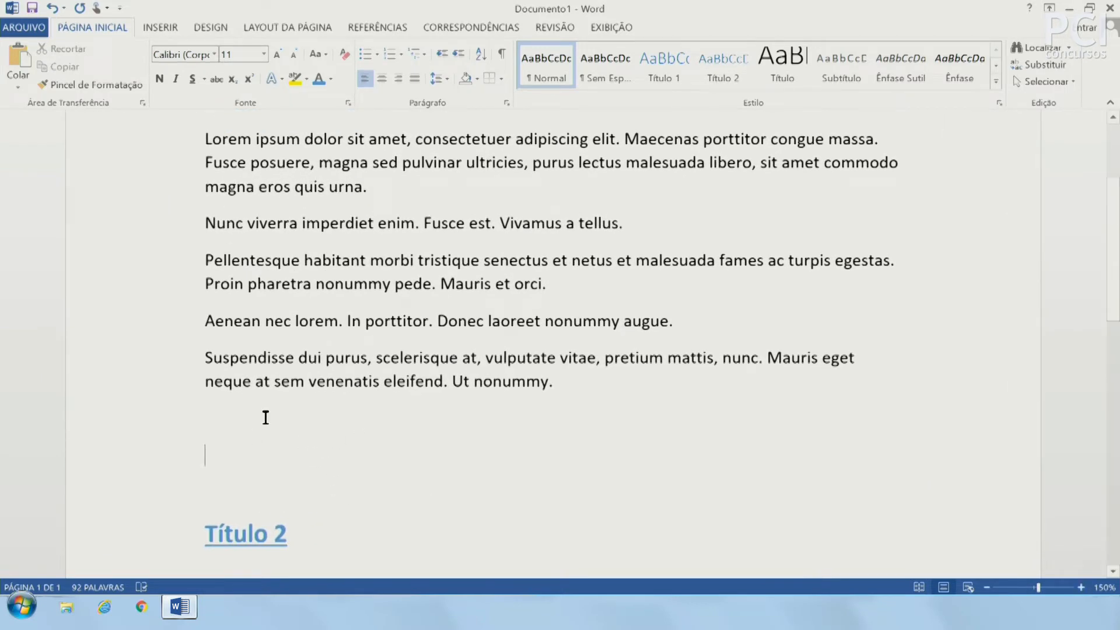
Browse the list of available fonts and leave it without choosing one
click(216, 55)
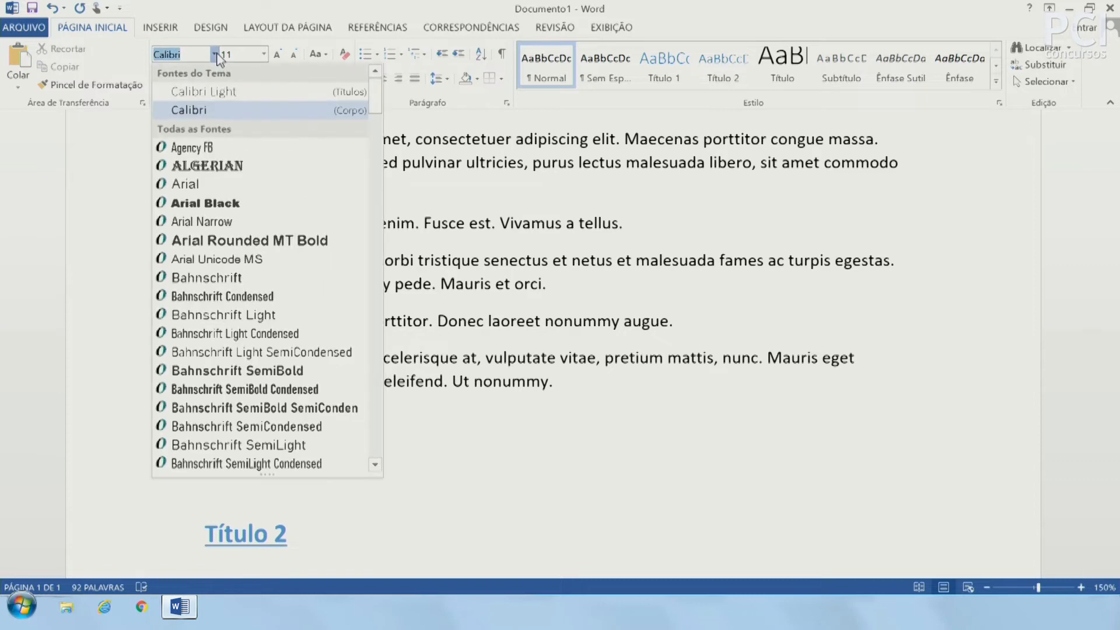
scroll(252, 198, down, 10)
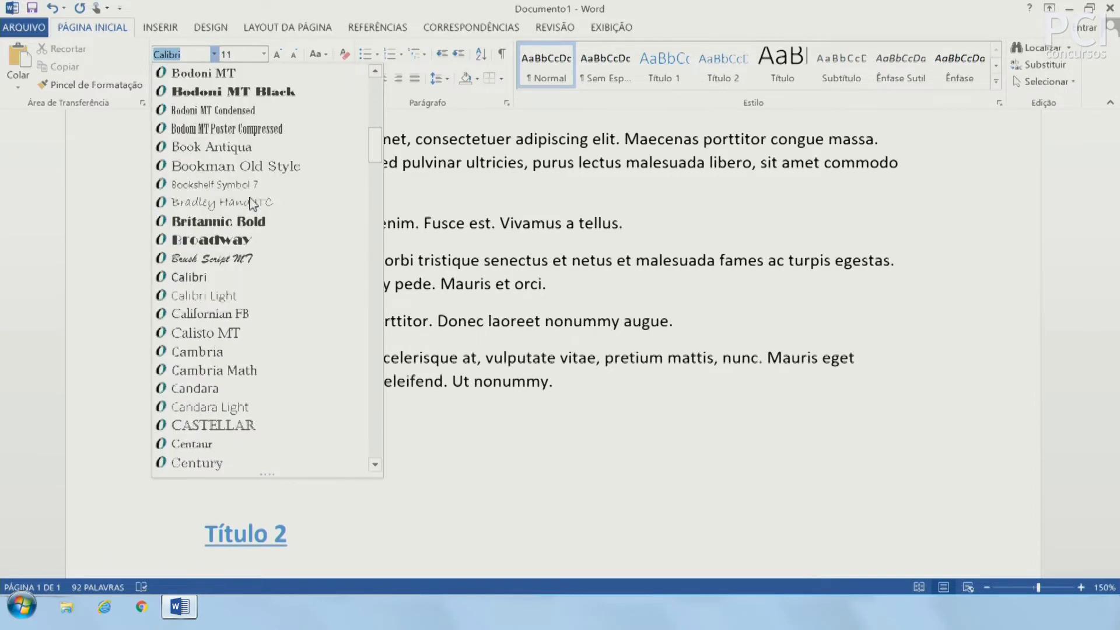
scroll(252, 203, down, 7)
scroll(249, 199, up, 14)
click(341, 4)
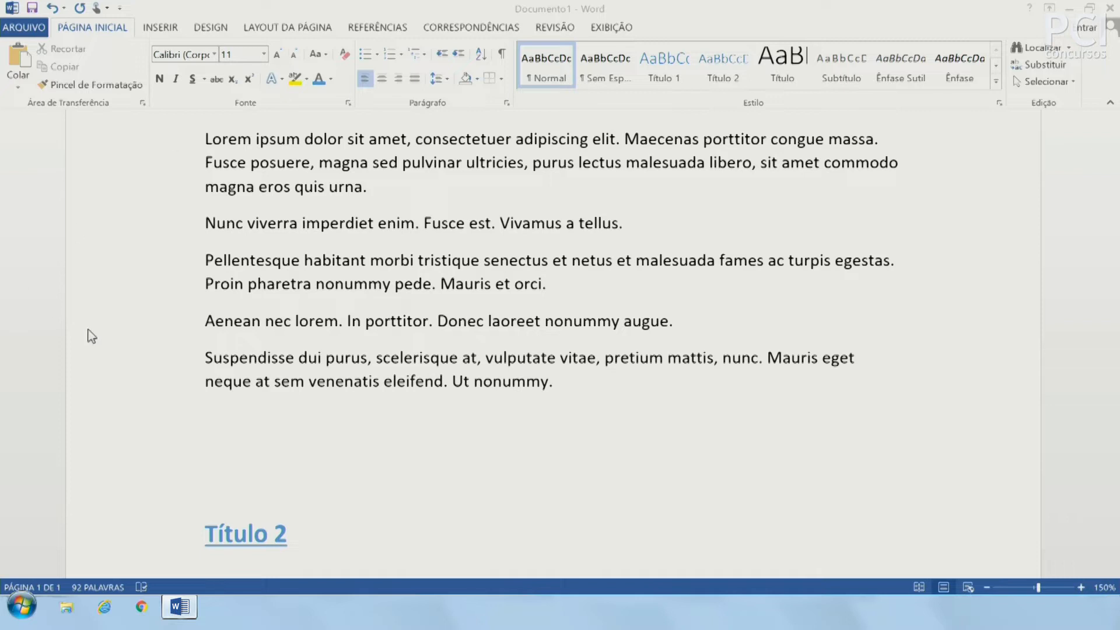
Select "Título 2" and shrink and grow its font size step by step, ending at 18
click(152, 358)
click(164, 522)
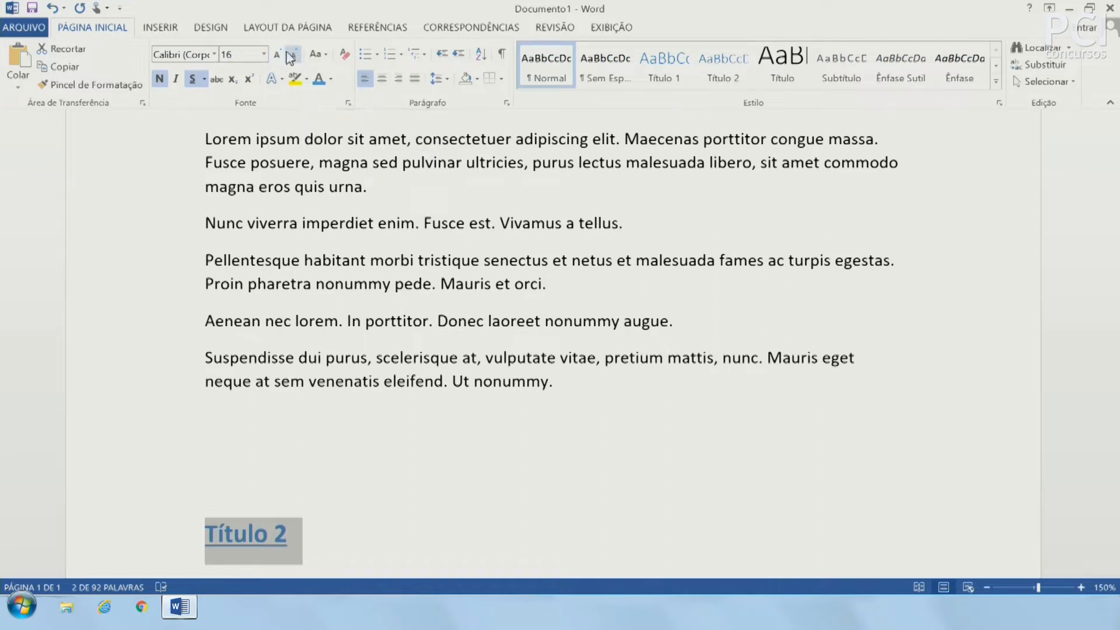
key(ctrl+shift+less)
key(ctrl+shift+less)
key(ctrl+shift+less)
key(ctrl+shift+less)
key(ctrl+shift+greater)
key(ctrl+shift+greater)
key(ctrl+shift+greater)
key(ctrl+shift+greater)
key(ctrl+shift+greater)
key(ctrl+shift+greater)
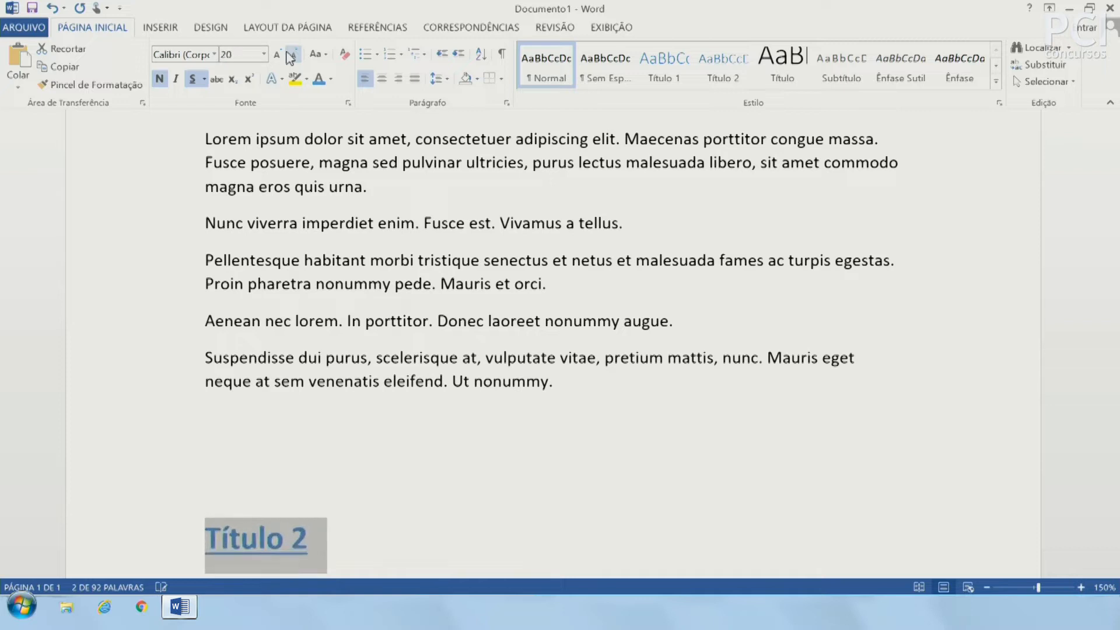
key(ctrl+shift+less)
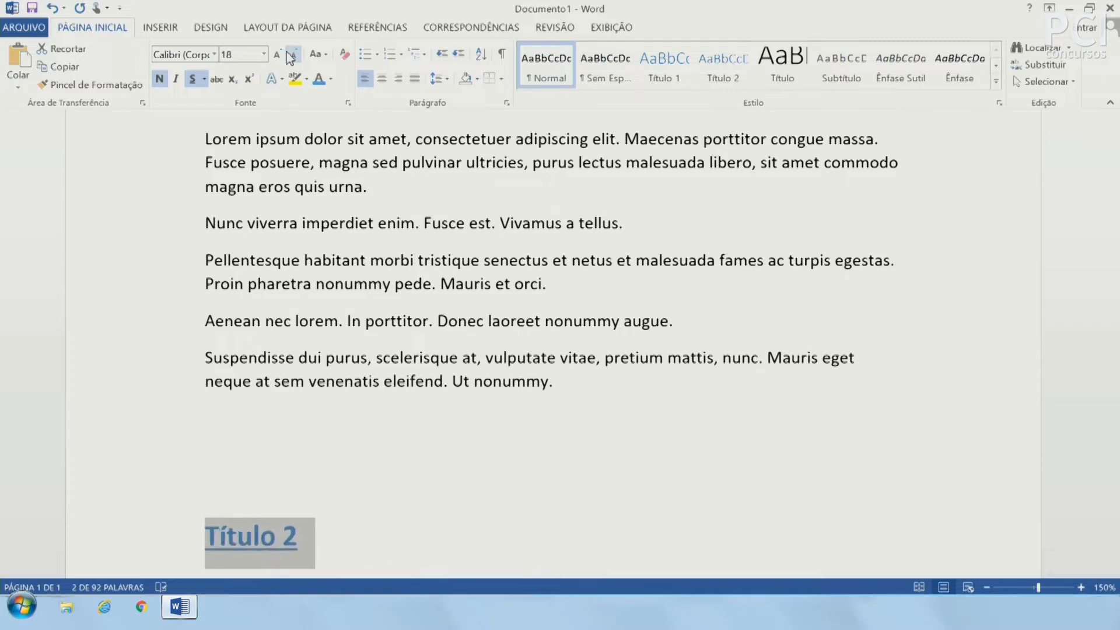
Enlarge the font of "Título 2" by four increments, reduce it back to 18 and clear the selection
click(277, 54)
click(277, 54)
click(276, 55)
click(276, 54)
click(289, 54)
click(289, 54)
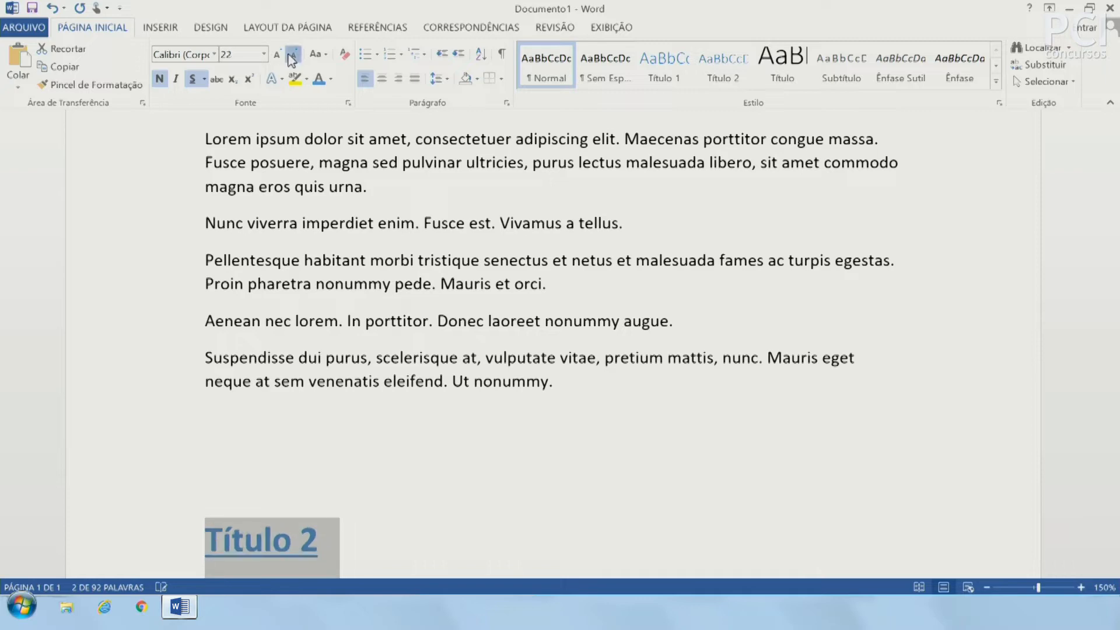
click(291, 58)
click(291, 58)
click(411, 283)
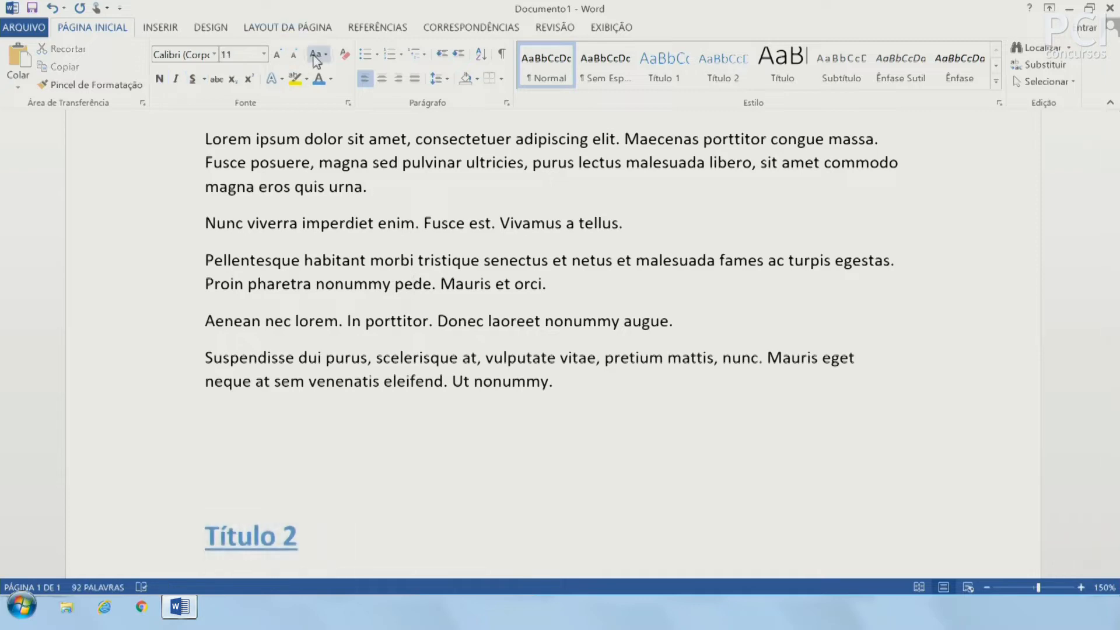
Write a random uppercase string below the last body paragraph, replace it with a lowercase one and delete it
scroll(320, 230, up, 5)
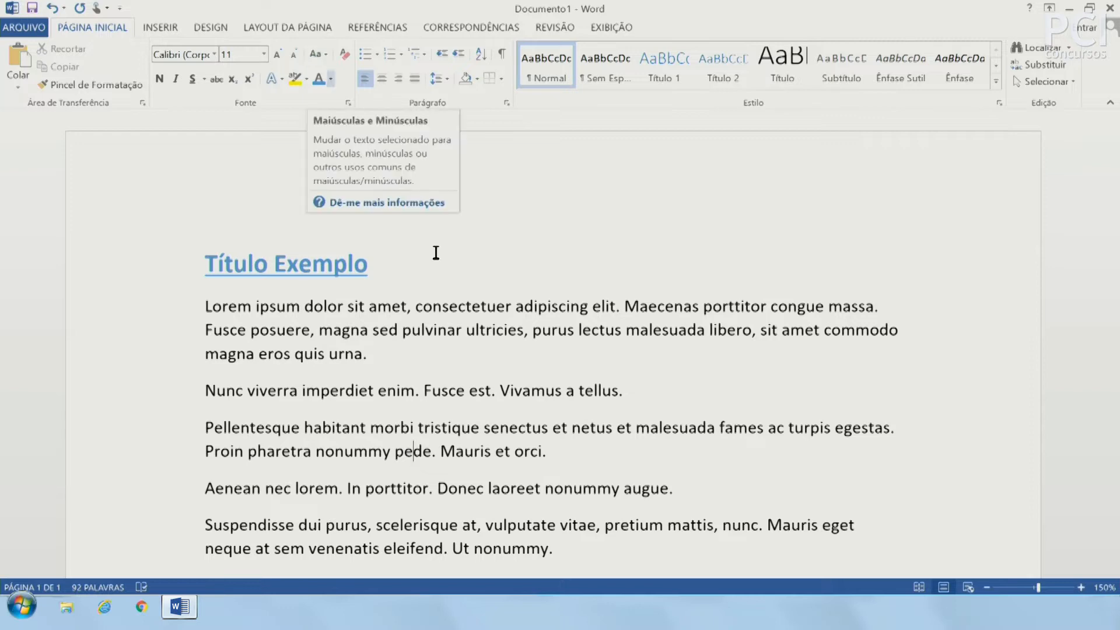
scroll(436, 252, down, 5)
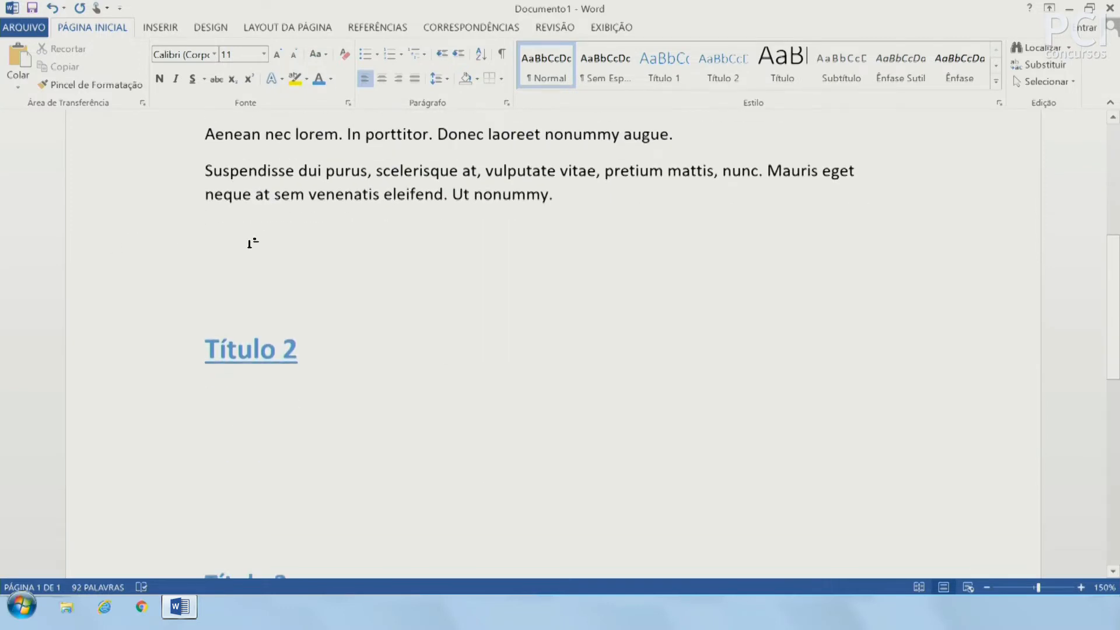
text(KJSHDLFKJHSALDKFJHKLSADJF)
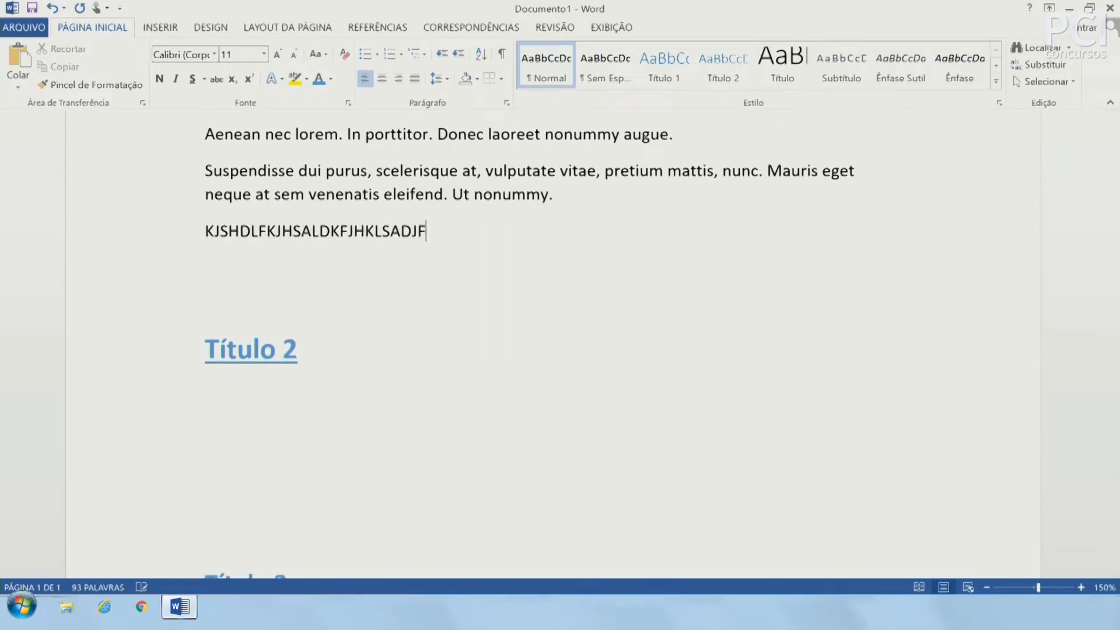
key(shift+Home)
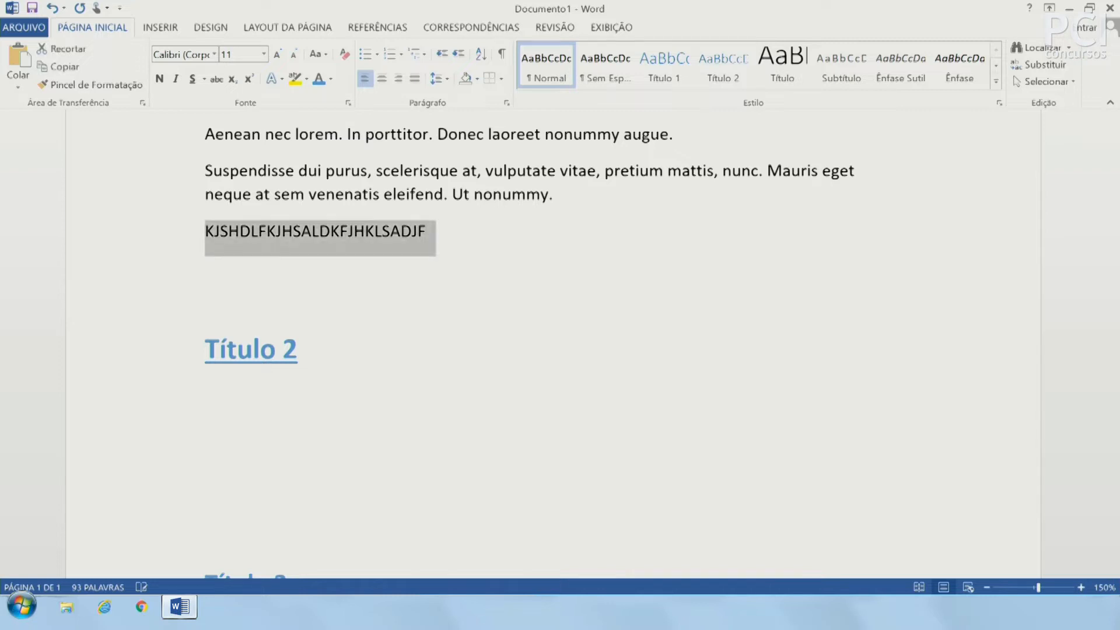
text(sdkfjhskjdfhkjshflkshafkj)
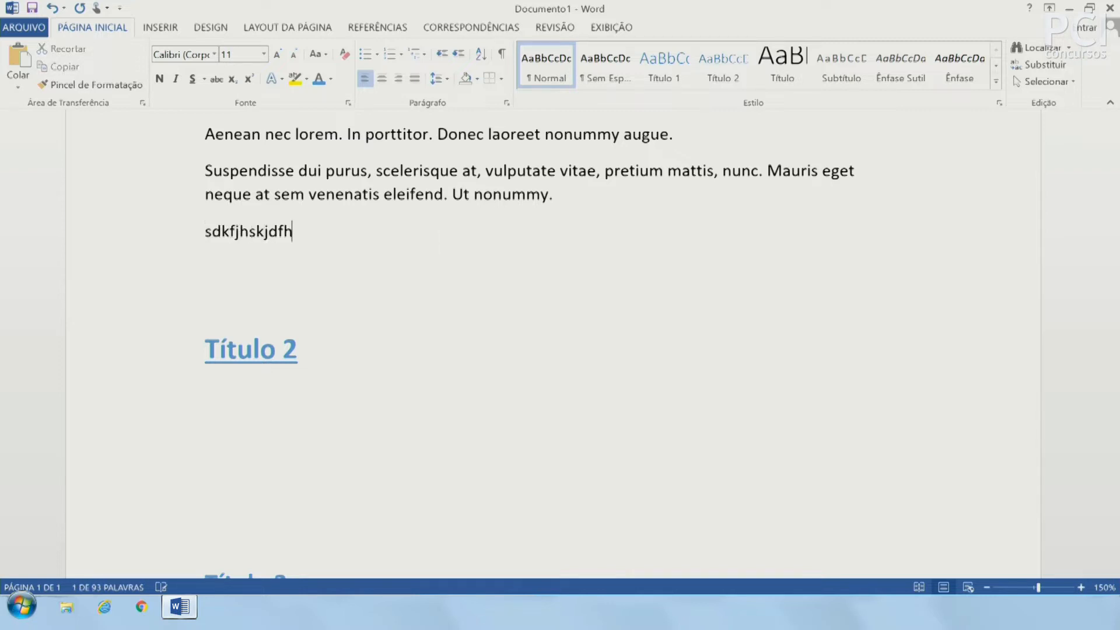
key(shift+Home)
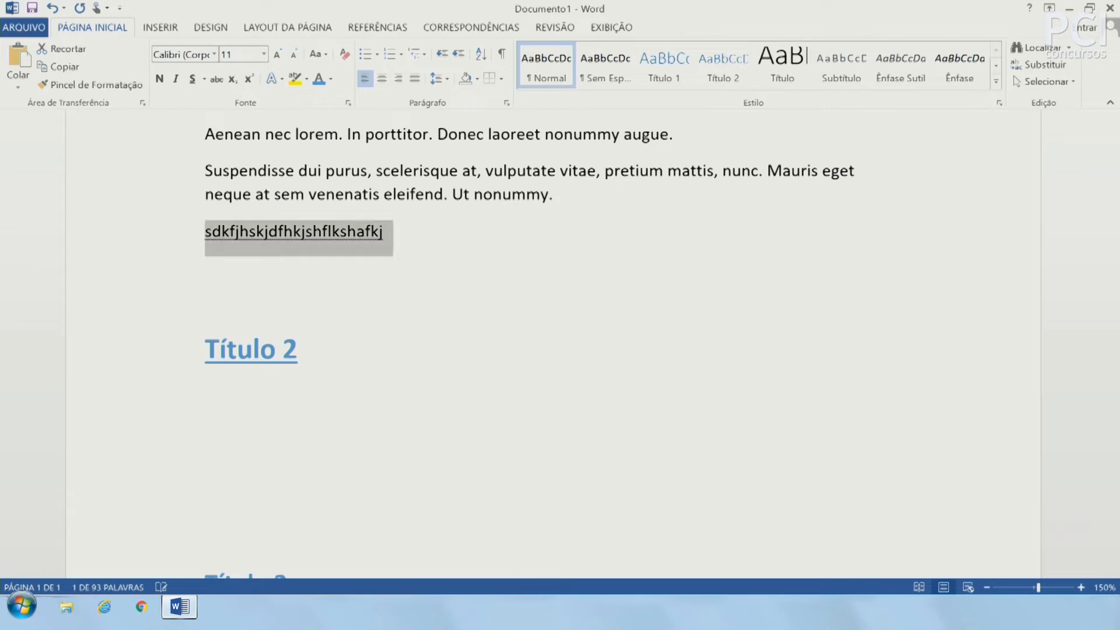
key(BackSpace)
Select the first body paragraph and change its case to MAIÚSCULAS
scroll(290, 245, up, 3)
scroll(290, 245, up, 2)
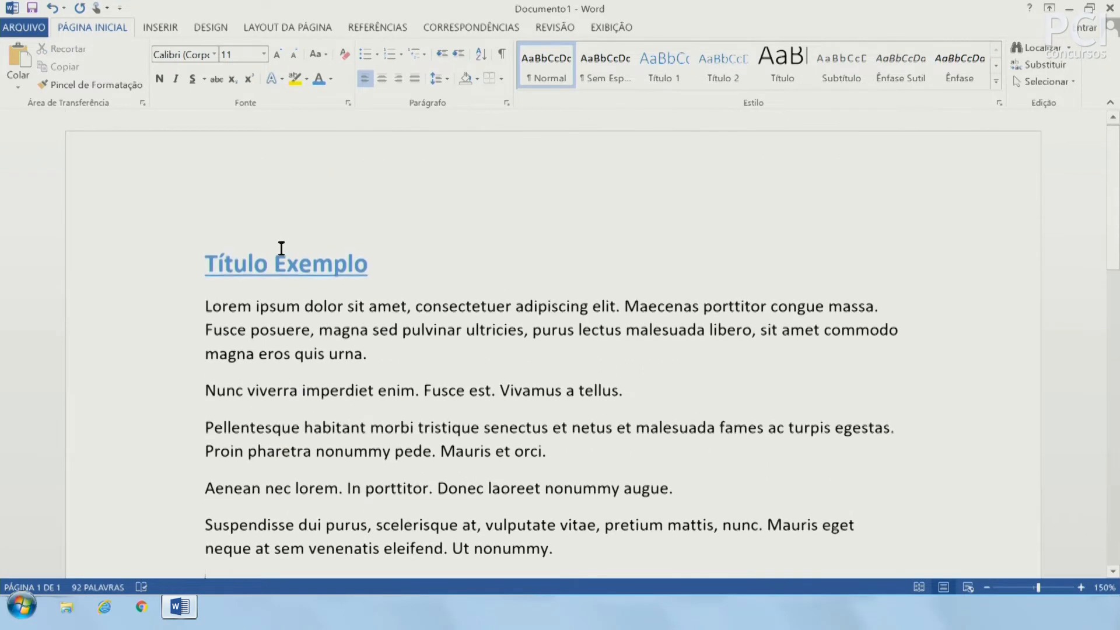
drag(181, 312, 172, 349)
double_click(180, 313)
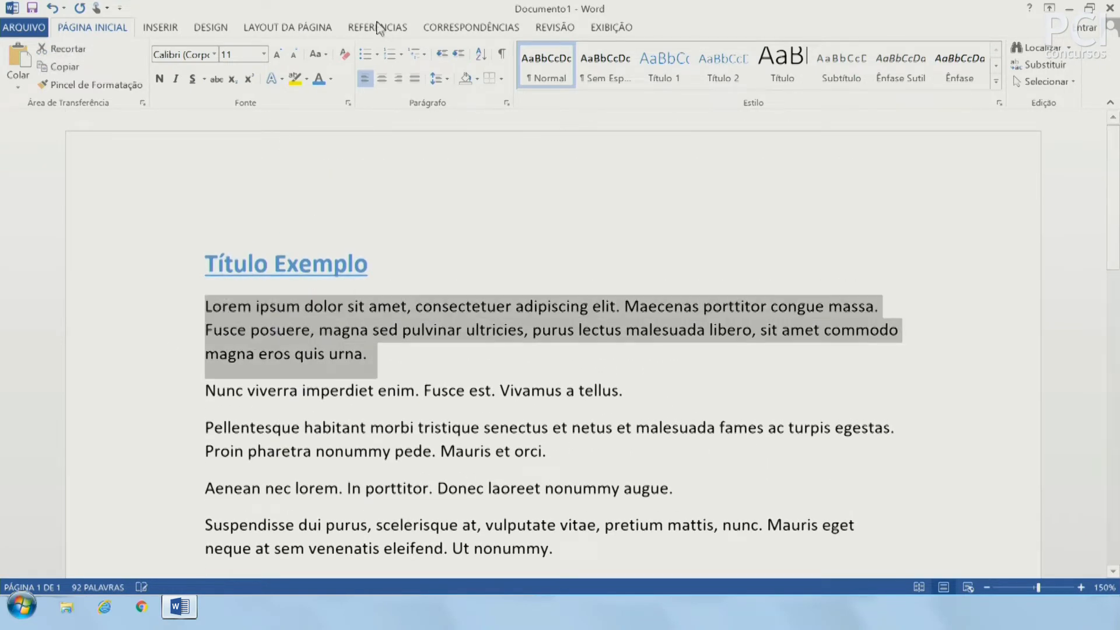
click(316, 54)
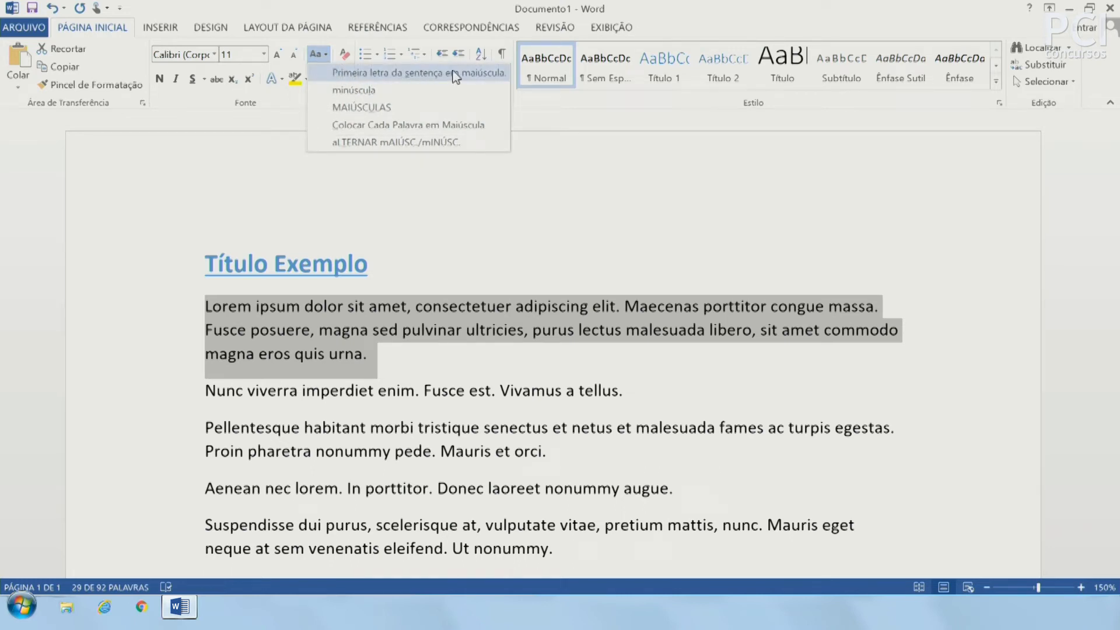
click(392, 107)
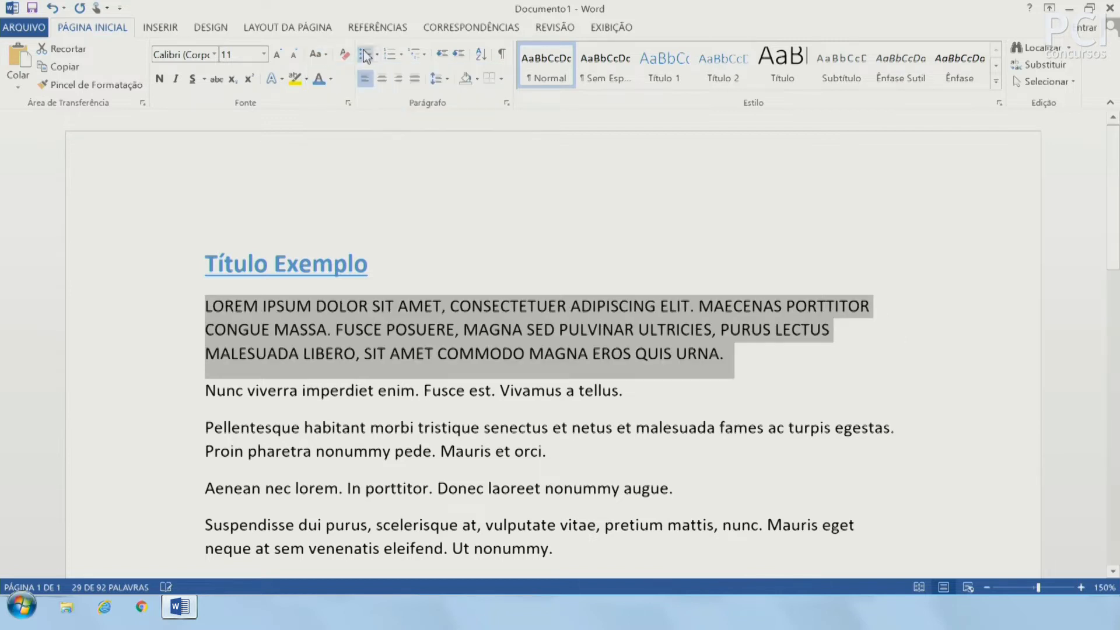
Capitalize each word of the first body paragraph, and toggle its uppercase and lowercase letters
click(322, 56)
click(390, 124)
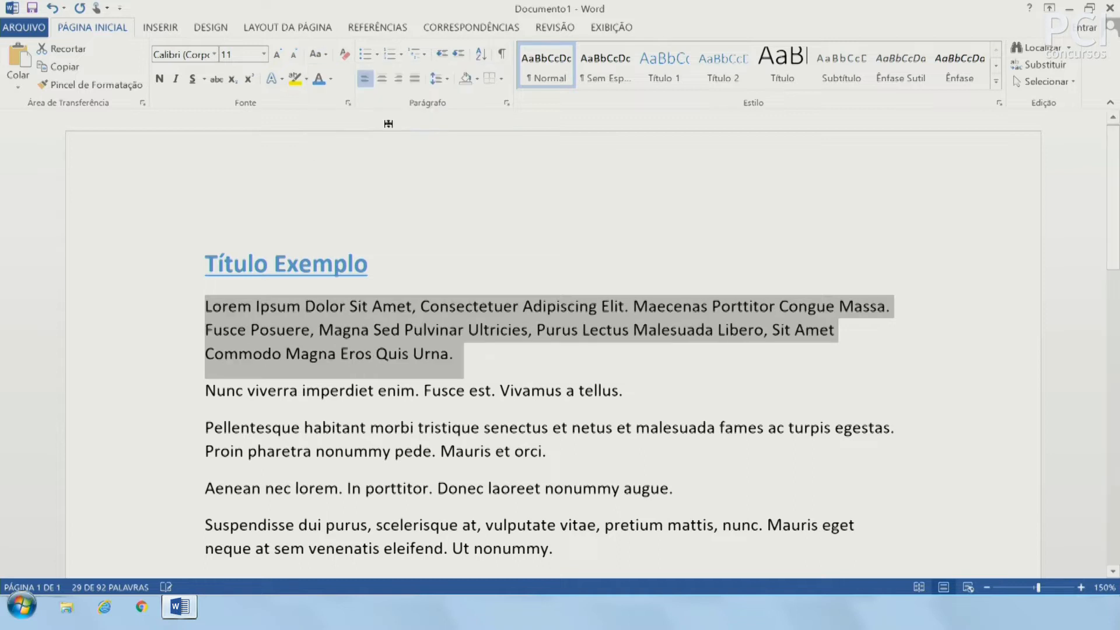
click(323, 55)
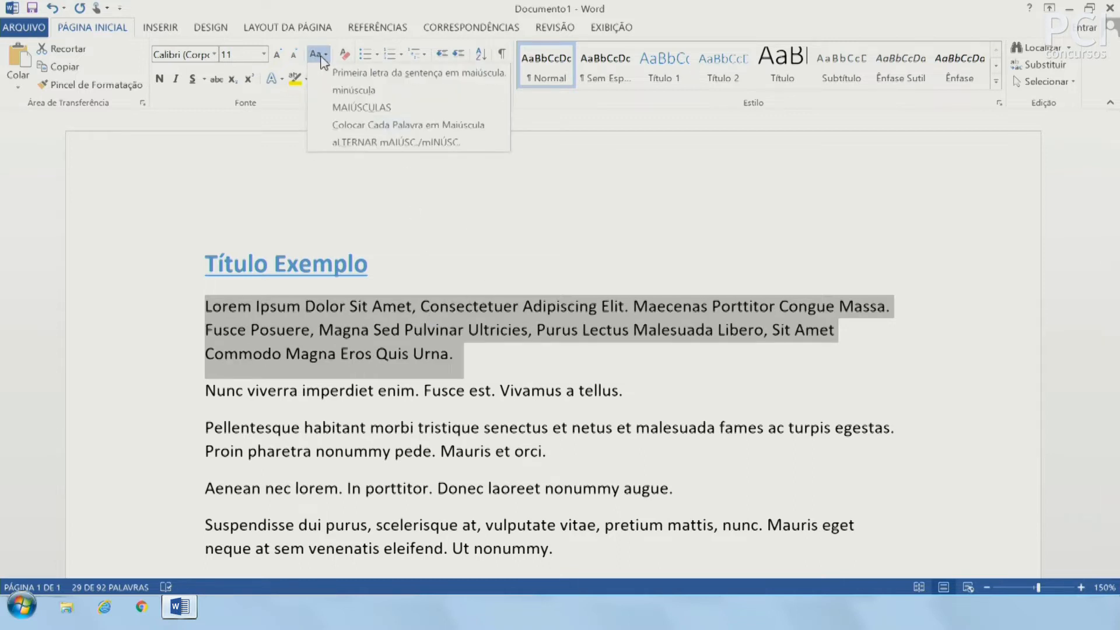
click(367, 143)
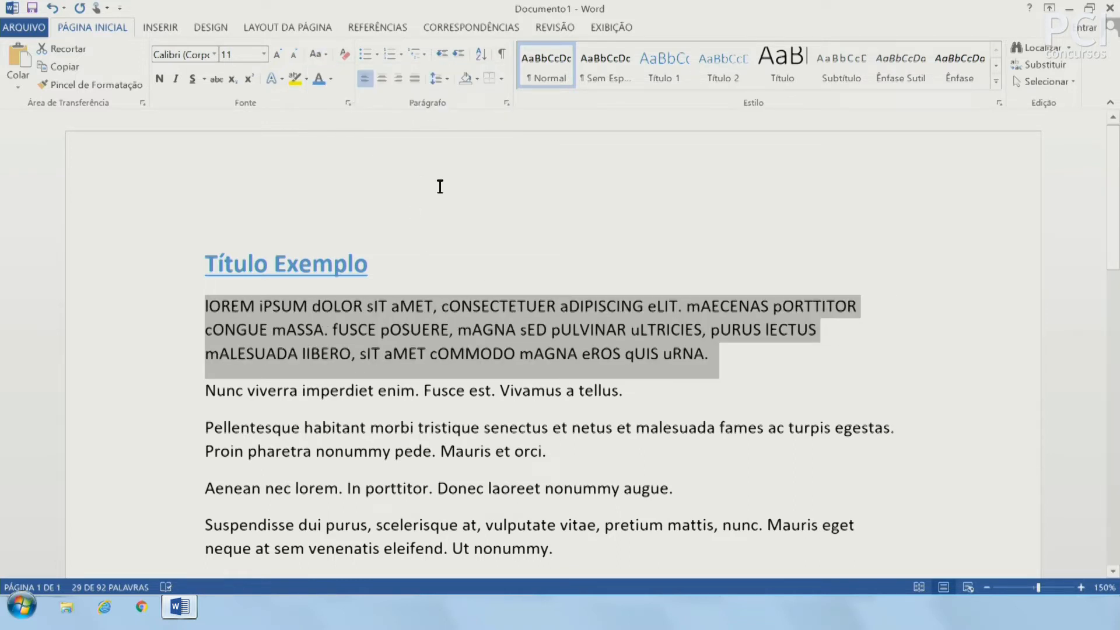
Change the first body paragraph's case to "Primeira letra da sentença em maiúscula" and clear the selection
click(319, 54)
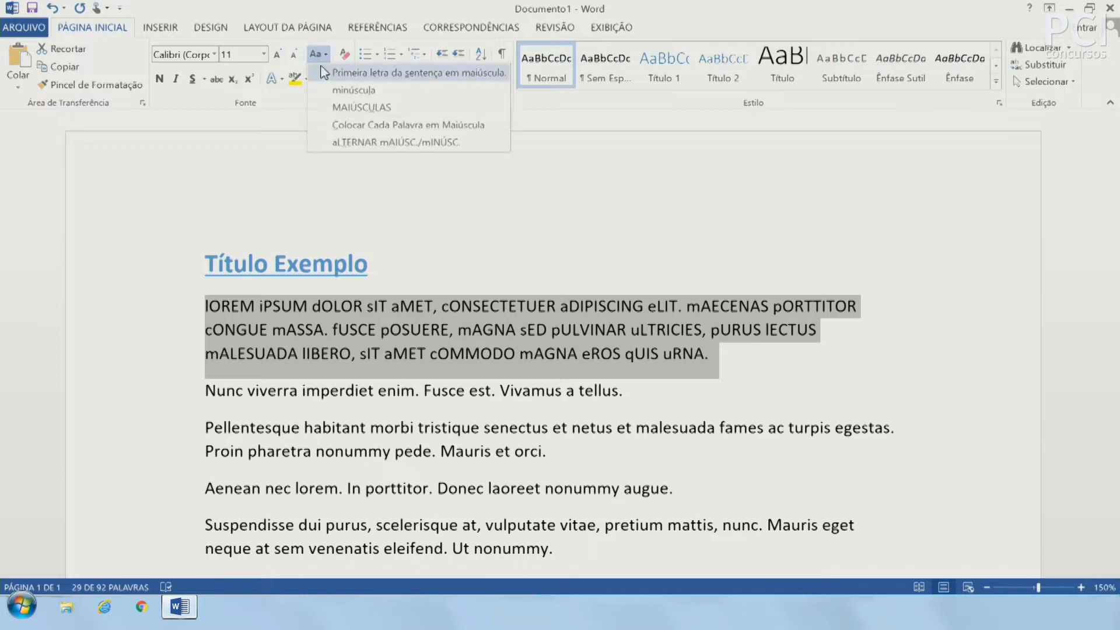
click(325, 72)
click(385, 357)
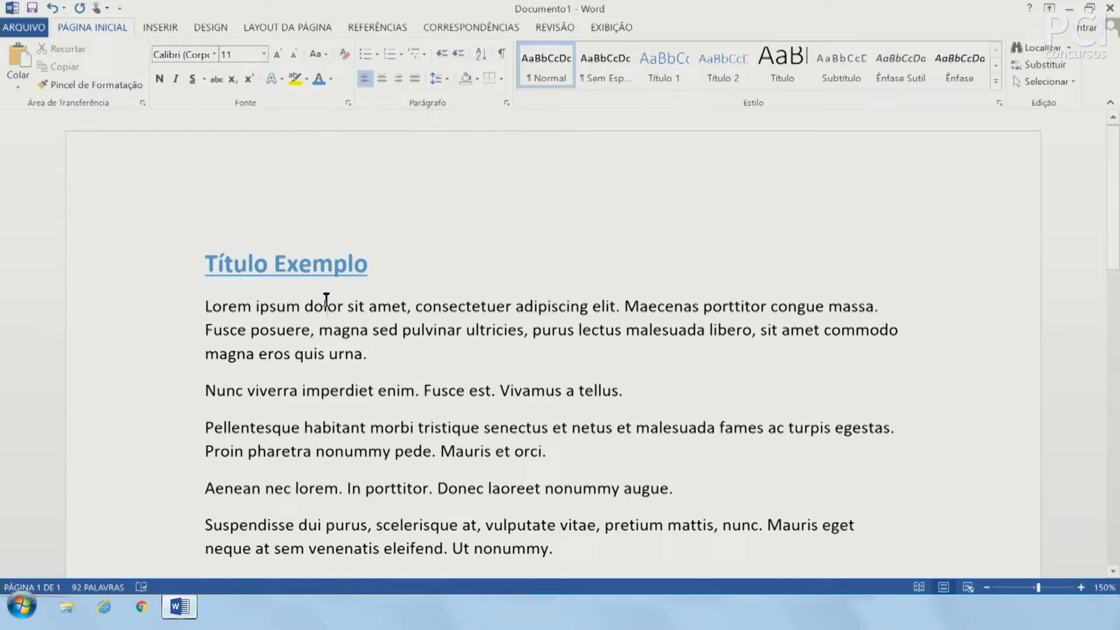
Make "eros quis" bold and "consectetuer adipiscing" italic in the first body paragraph
drag(283, 350, 328, 350)
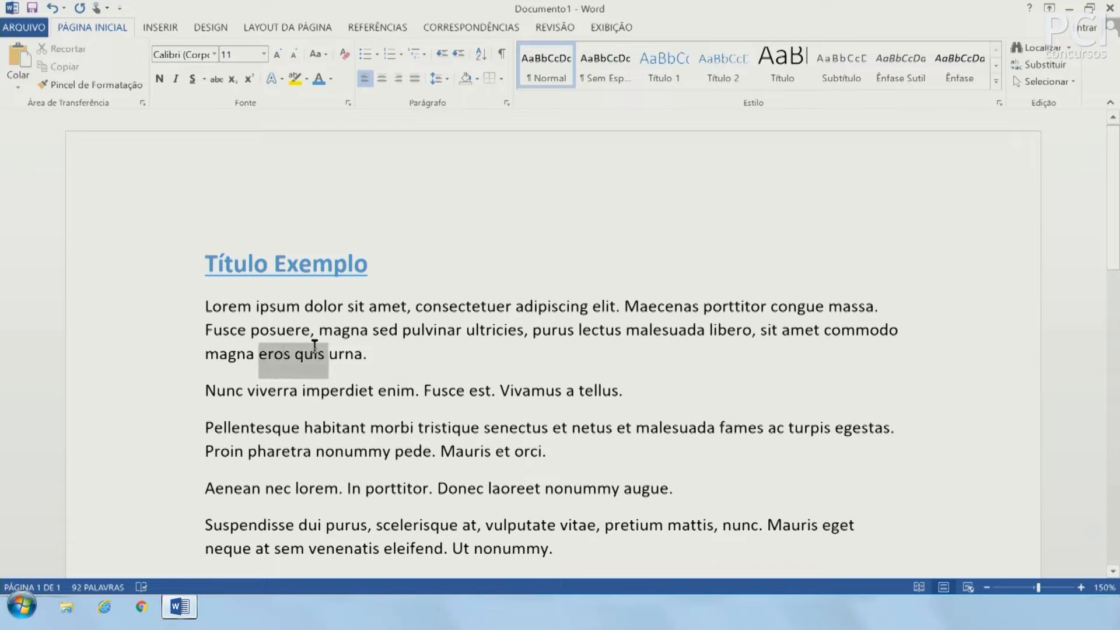
click(159, 78)
drag(488, 306, 589, 307)
click(176, 80)
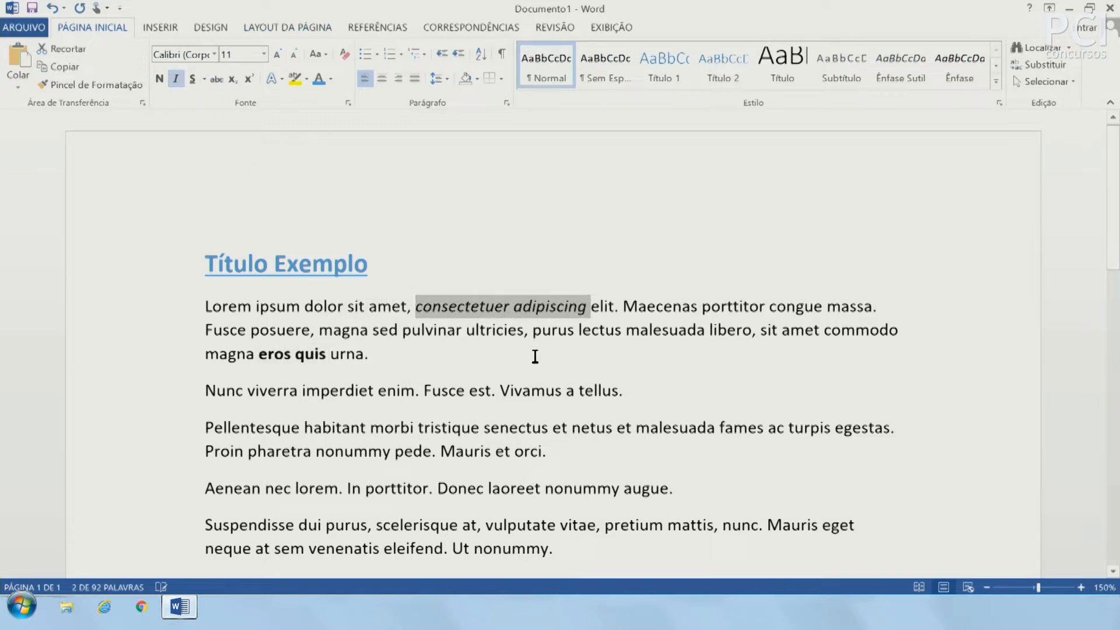
Underline "Fusce est" in the second body paragraph, colour it blue and clear the selection
drag(449, 385, 492, 389)
click(192, 78)
click(331, 79)
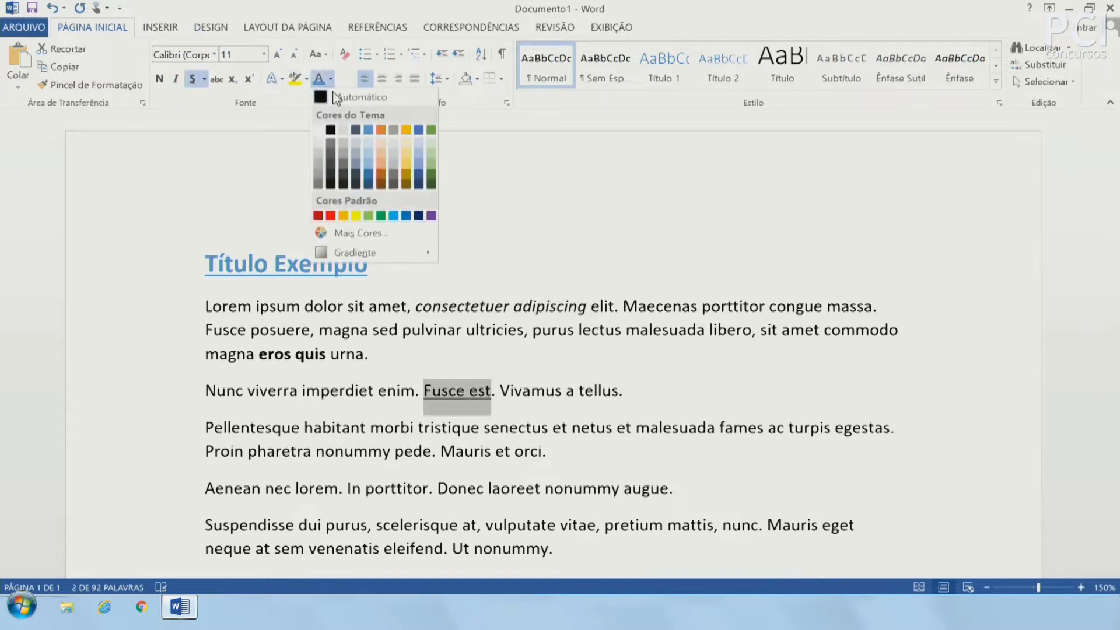
click(370, 173)
click(658, 330)
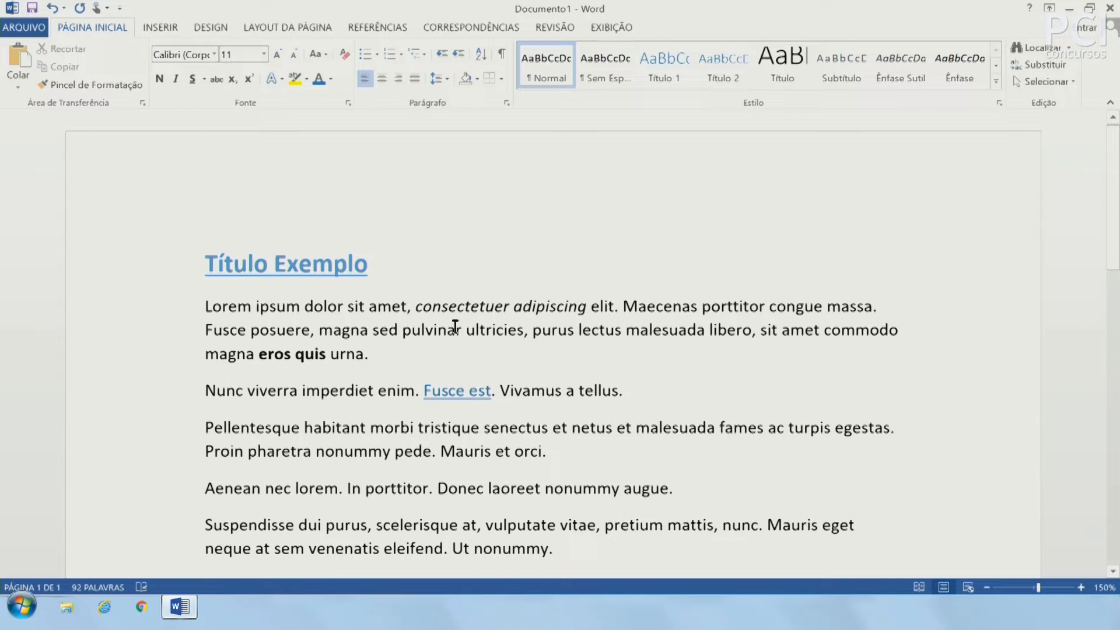
Clear all formatting from the first two body paragraphs and deselect them
drag(259, 354, 329, 356)
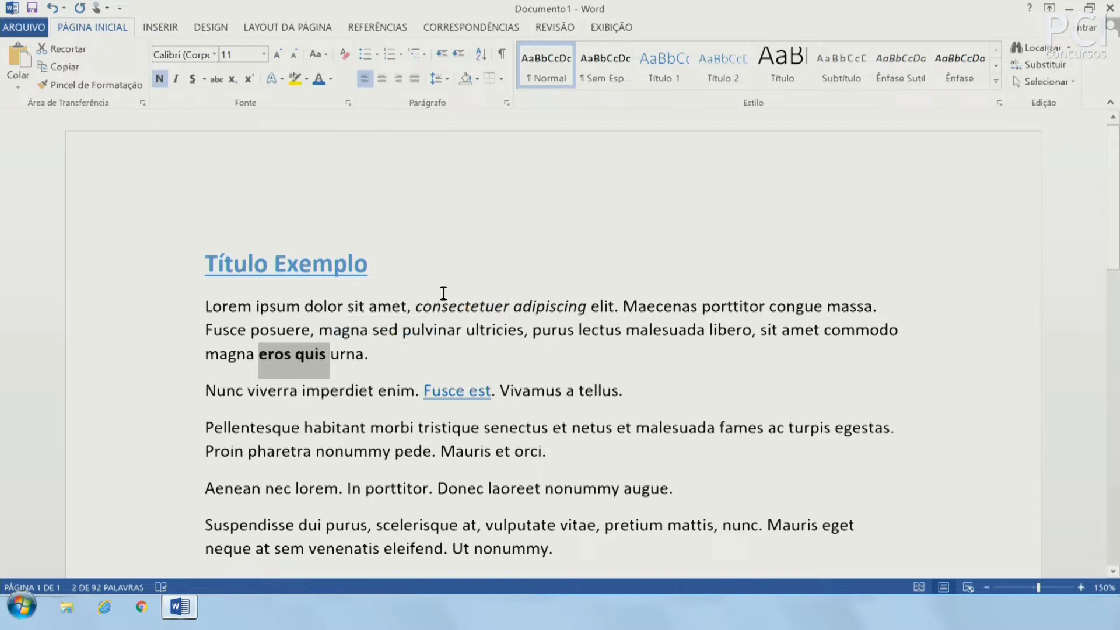
drag(433, 307, 542, 320)
click(650, 399)
drag(150, 390, 150, 313)
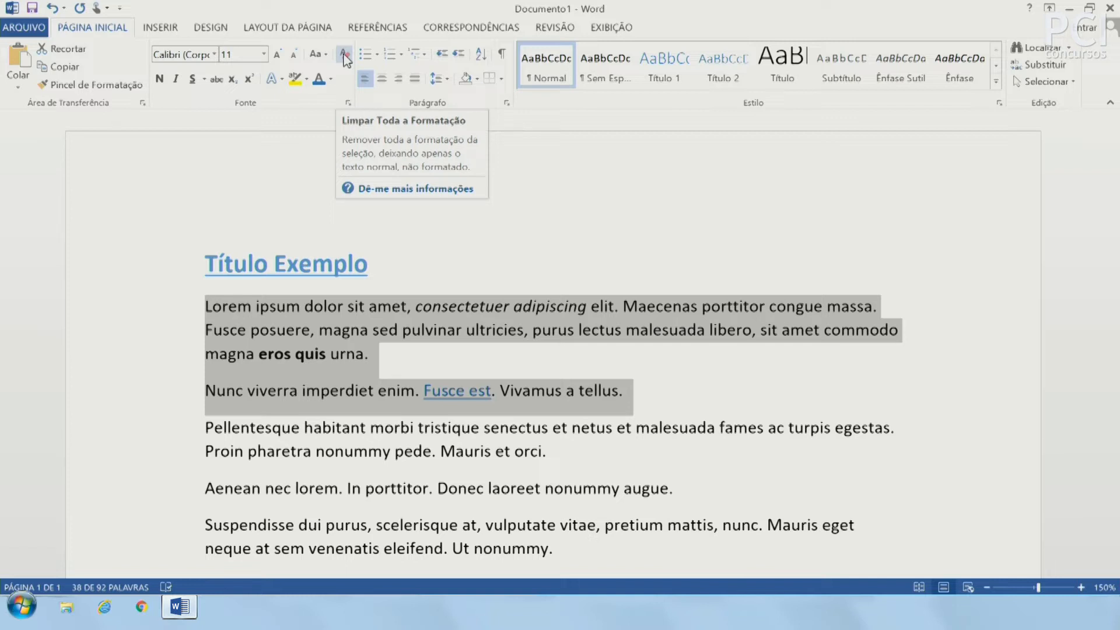
click(344, 56)
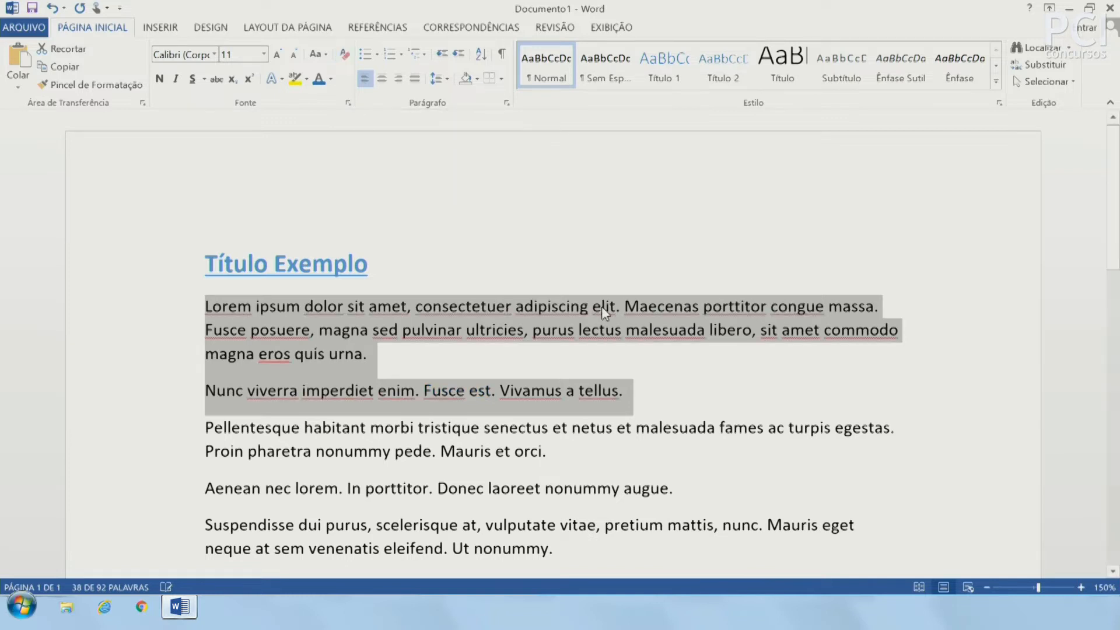
click(661, 362)
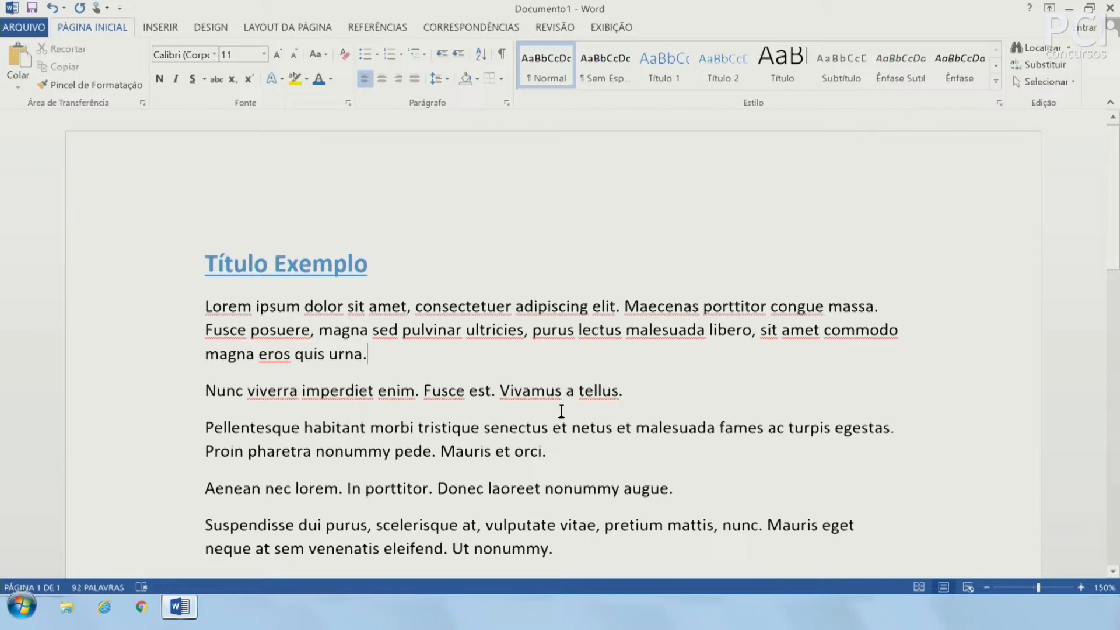
drag(307, 330, 492, 338)
click(492, 337)
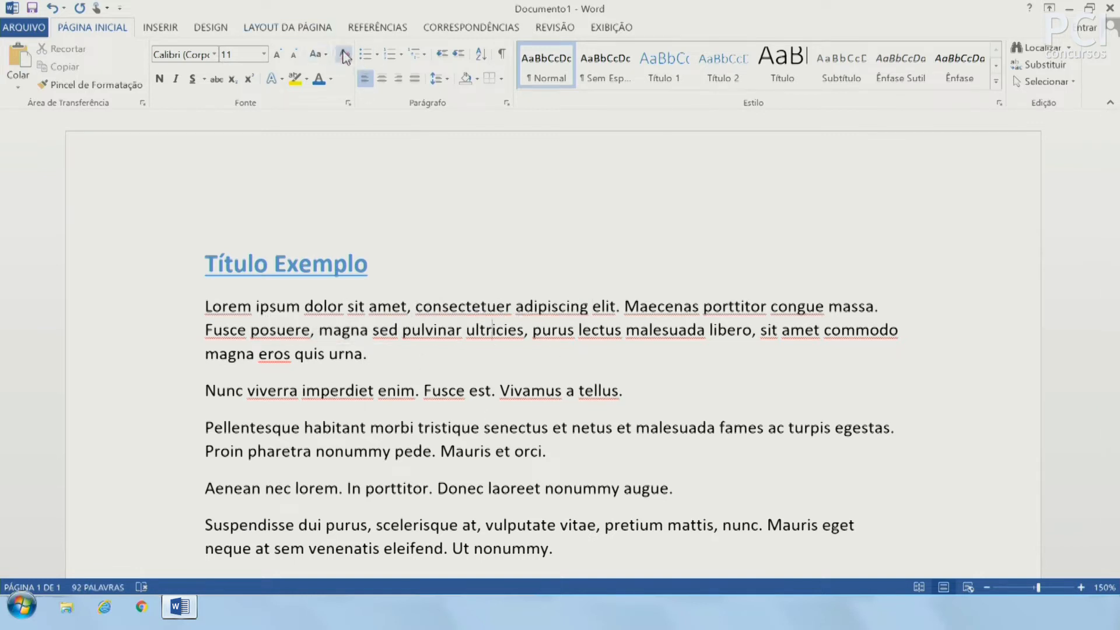
click(623, 402)
click(205, 79)
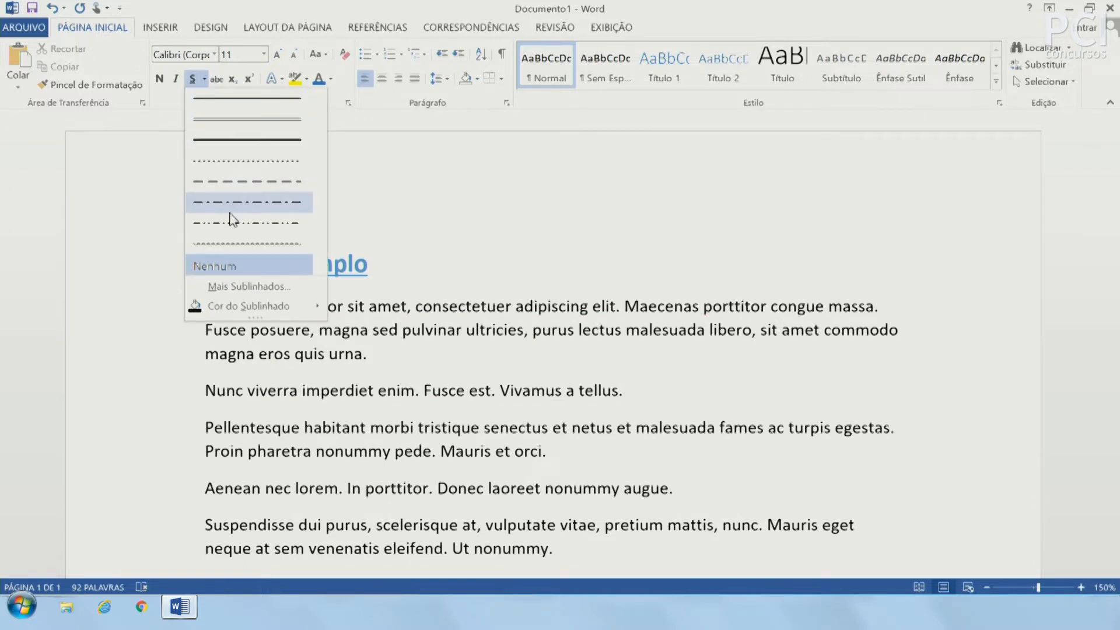
click(333, 254)
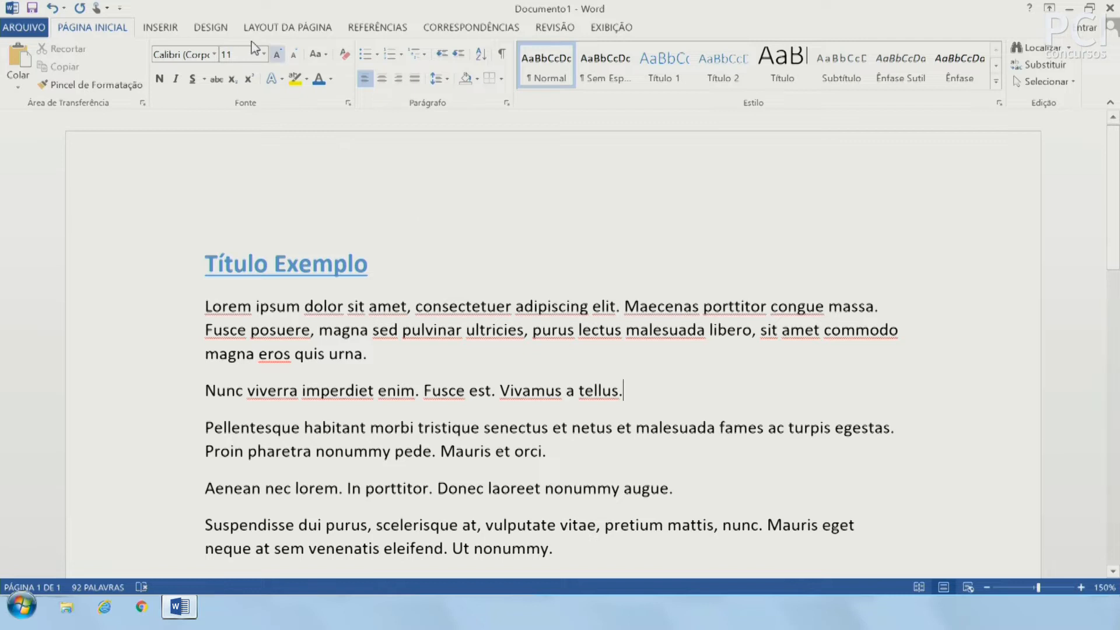
Apply strikethrough to "Lorem ipsum dolor" in the first body paragraph and clear the selection
mouse_move(205, 307)
mouse_down()
mouse_move(347, 307)
mouse_move(205, 308)
mouse_up()
click(217, 79)
click(540, 299)
click(350, 327)
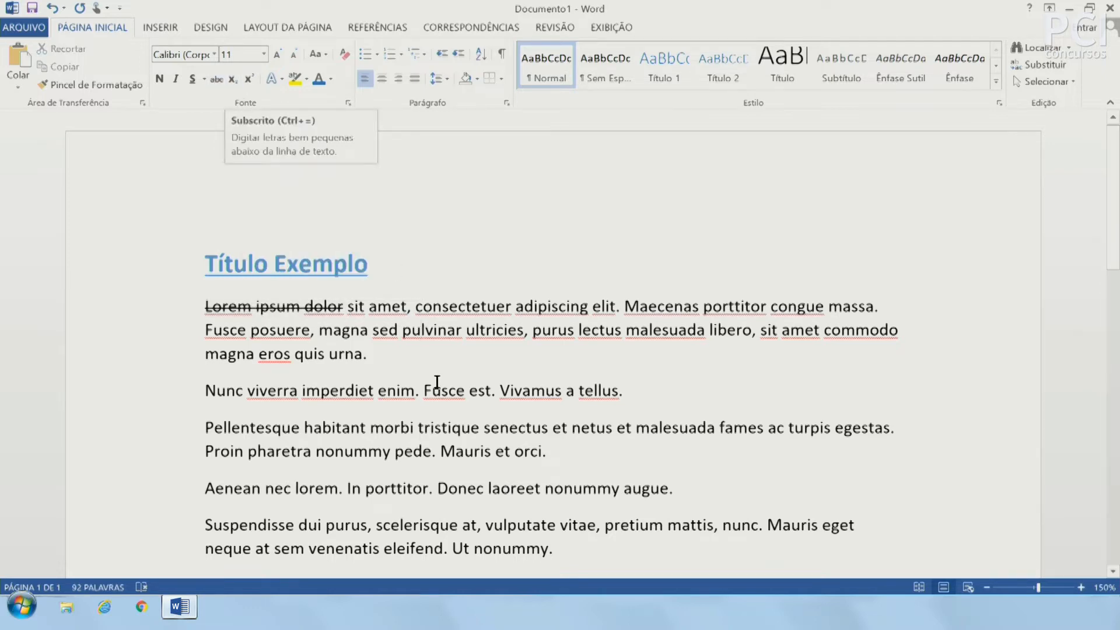
Add two lines reading "H2O" and "x2" between the last body paragraph and the "Título 2" heading
scroll(437, 382, down, 6)
scroll(272, 382, up, 2)
click(292, 374)
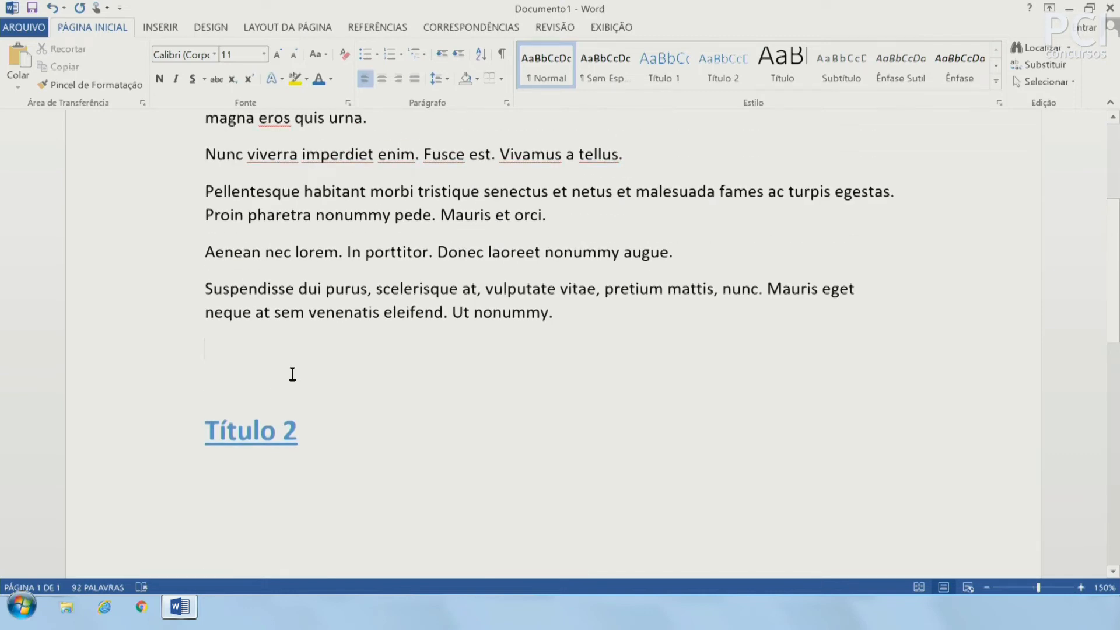
key(Return)
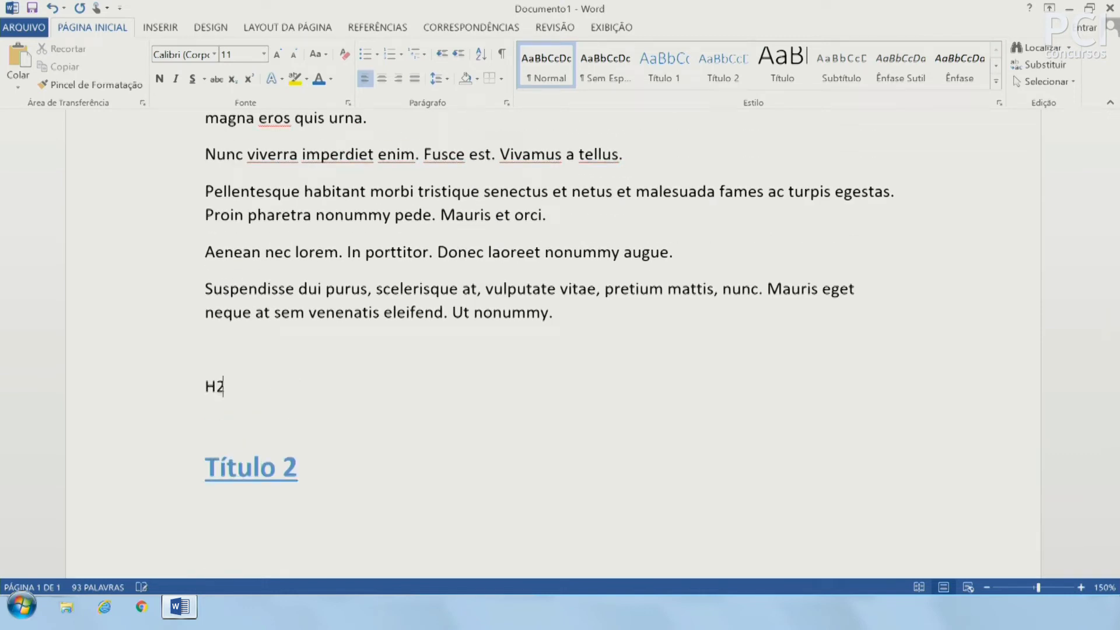
key(Return)
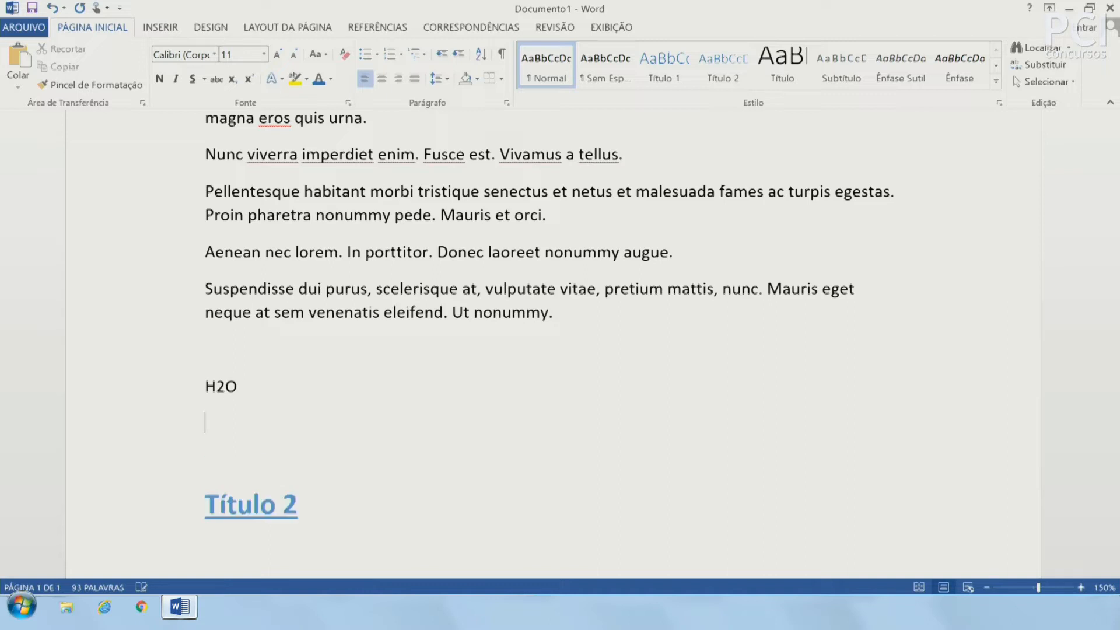
text(x)
key(BackSpace)
text(X2)
key(Left)
key(BackSpace)
text(x)
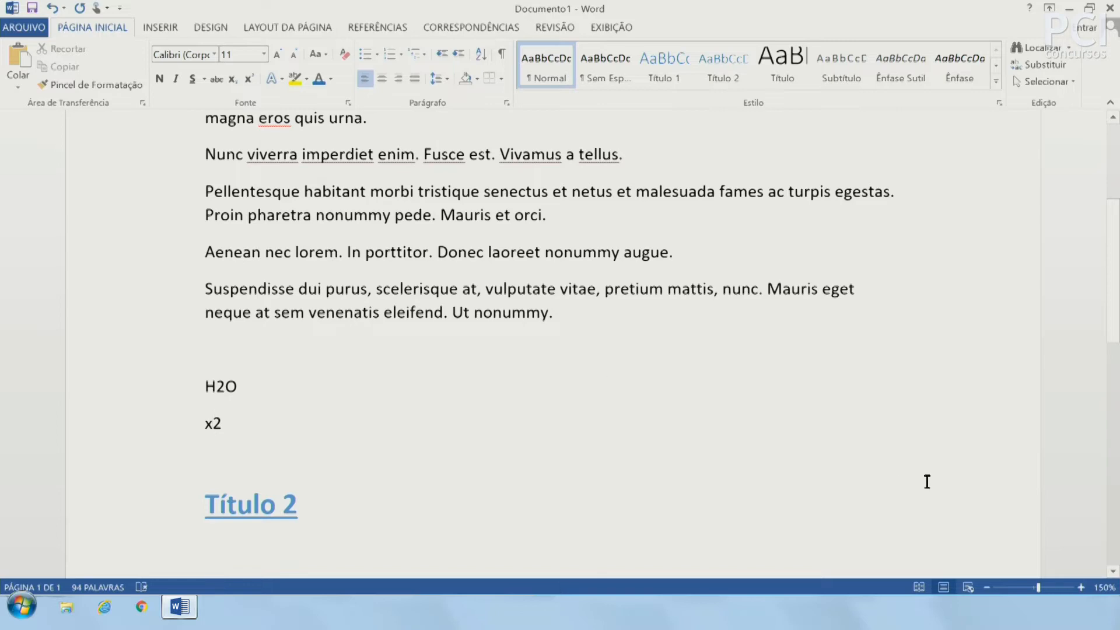
Format the 2 in "H2O" as subscript and clear the selection
click(1081, 588)
click(1081, 588)
click(1081, 587)
click(1081, 587)
click(1081, 588)
click(1081, 587)
click(1081, 587)
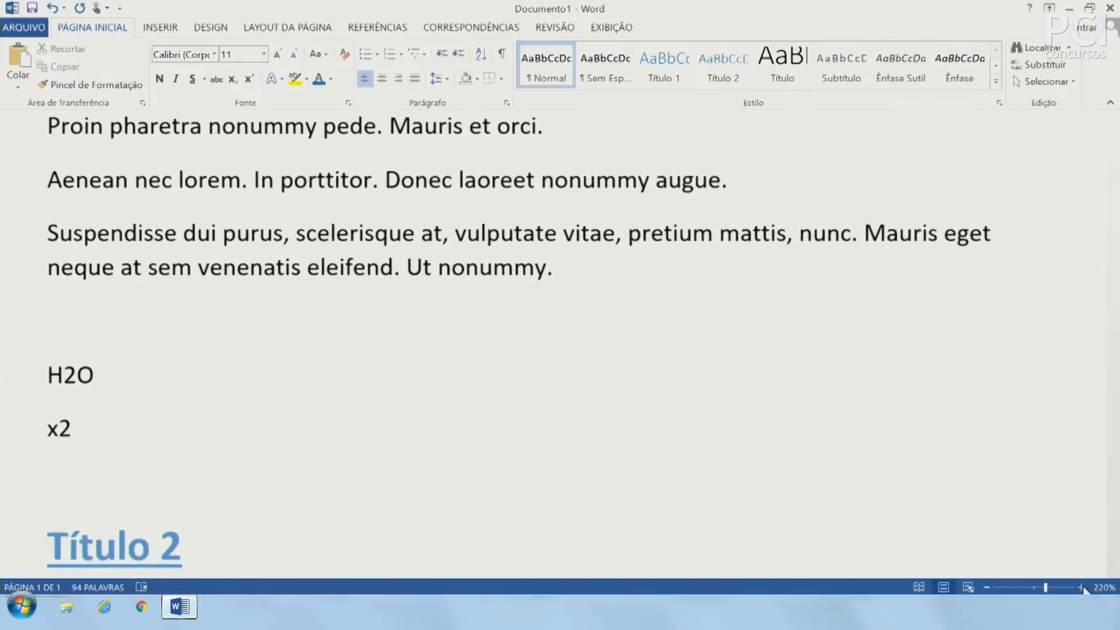
click(1081, 587)
drag(335, 572, 245, 572)
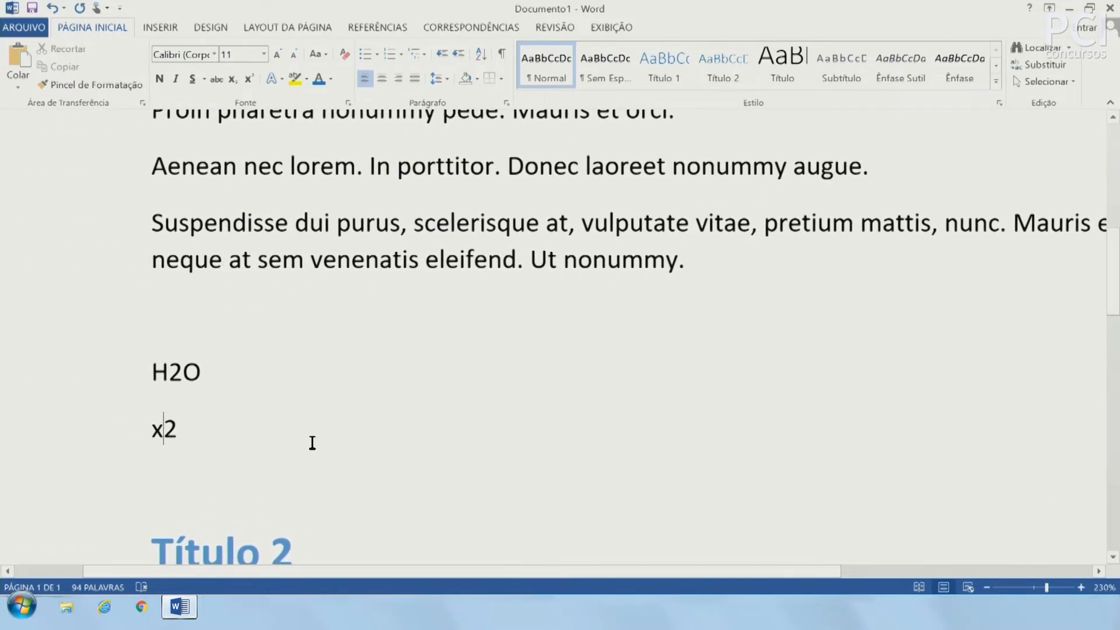
drag(177, 383, 185, 383)
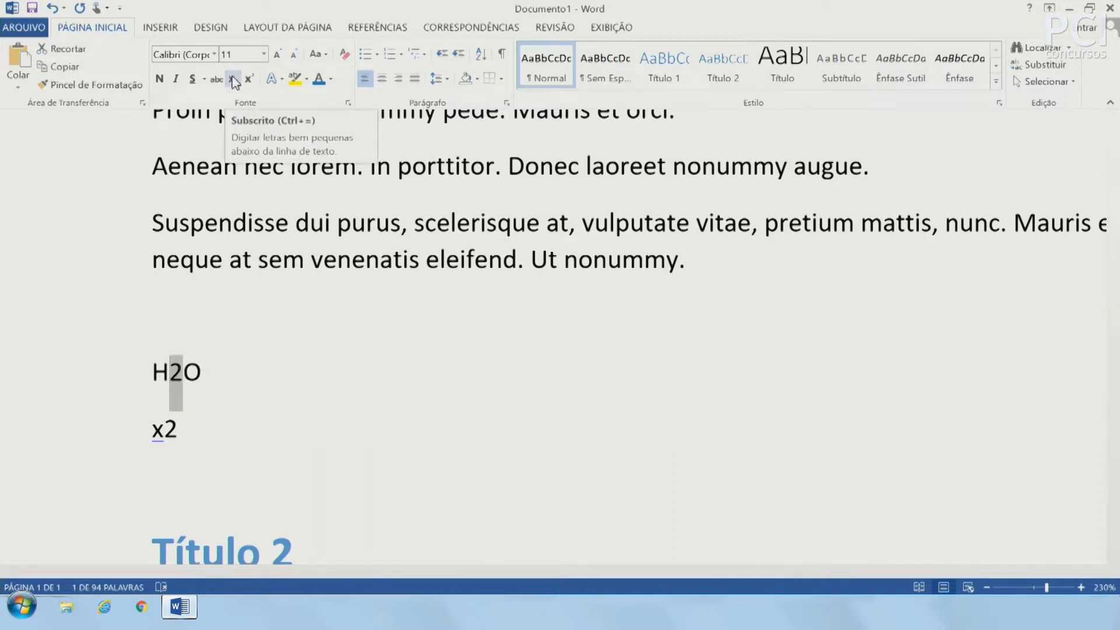
click(233, 80)
click(212, 418)
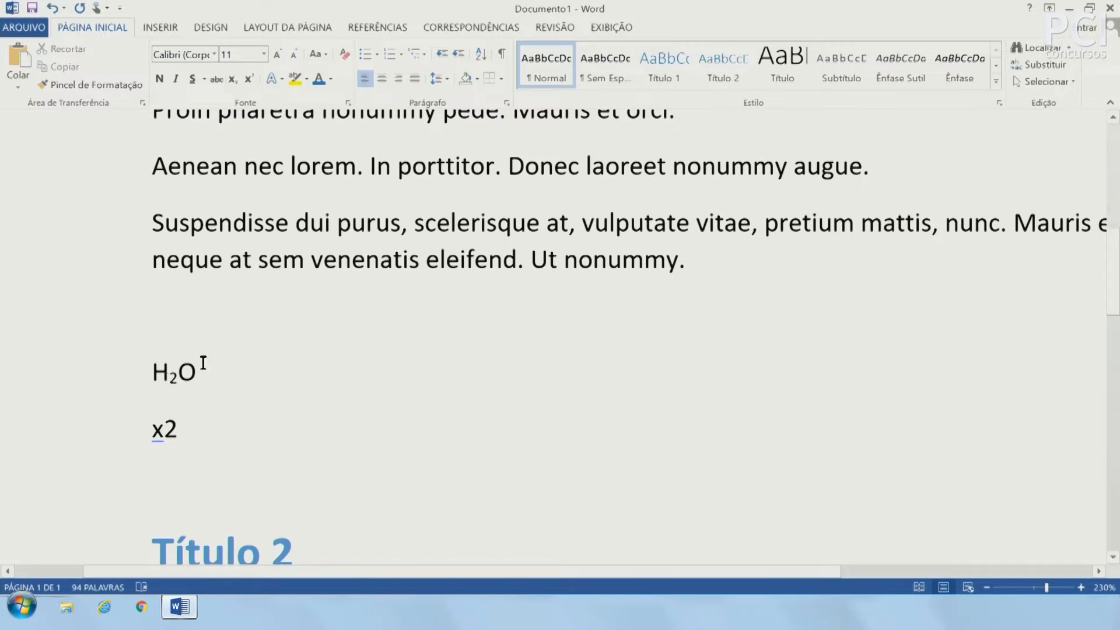
Format the 2 in "x2" as superscript and clear the selection
drag(168, 430, 179, 429)
click(249, 82)
click(225, 408)
click(247, 429)
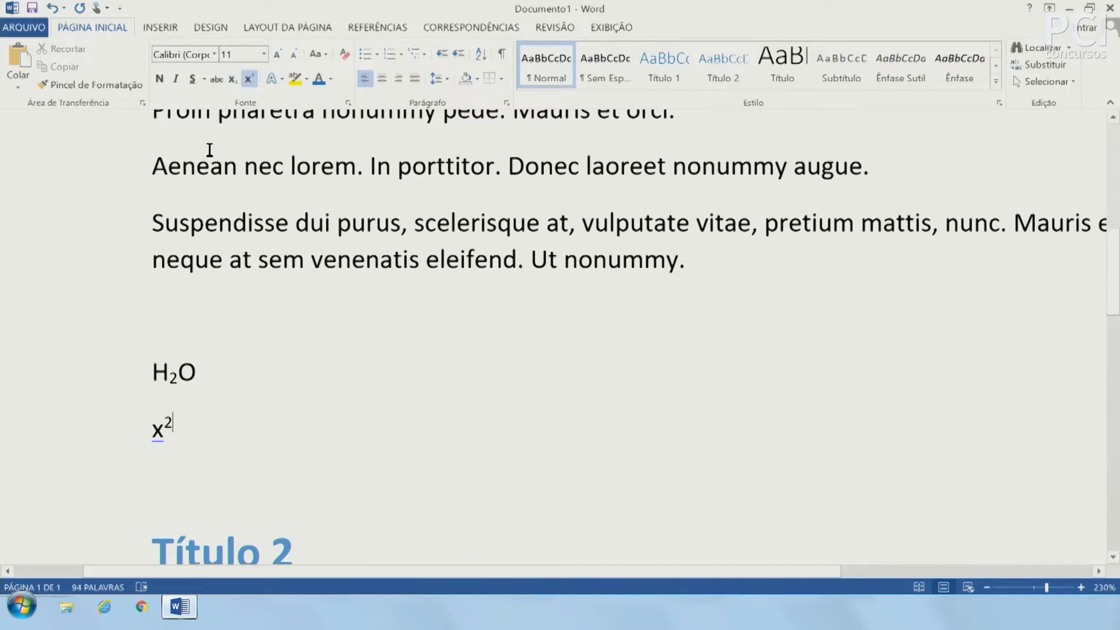
Apply the blue, white-outlined text effect with a hard shadow to the "Título 2" heading and deselect it
click(281, 85)
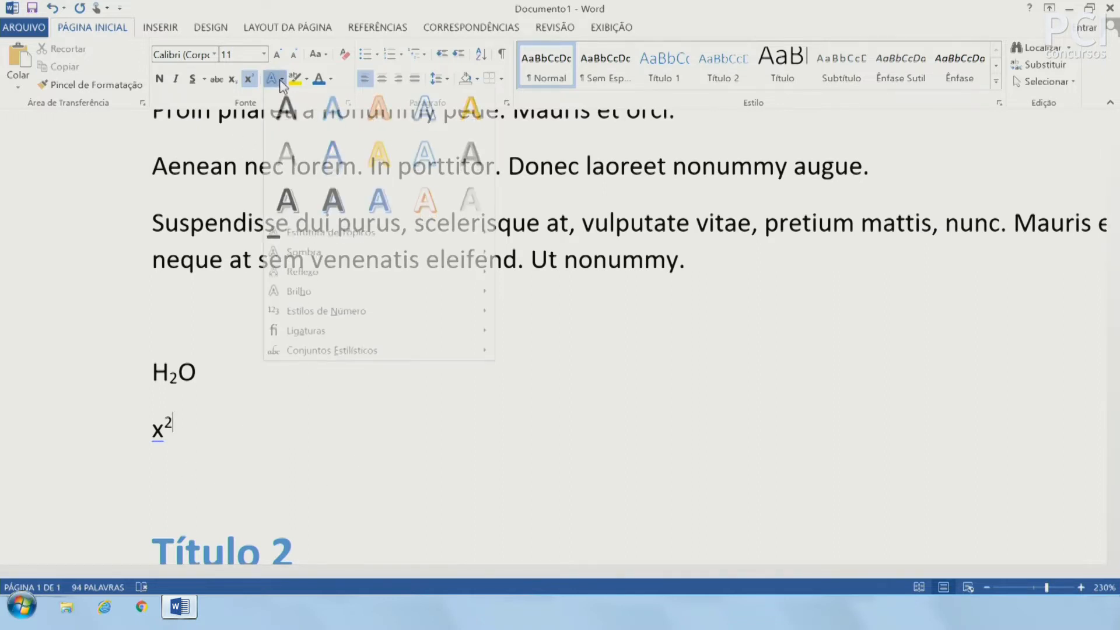
click(487, 447)
scroll(195, 380, down, 4)
click(103, 300)
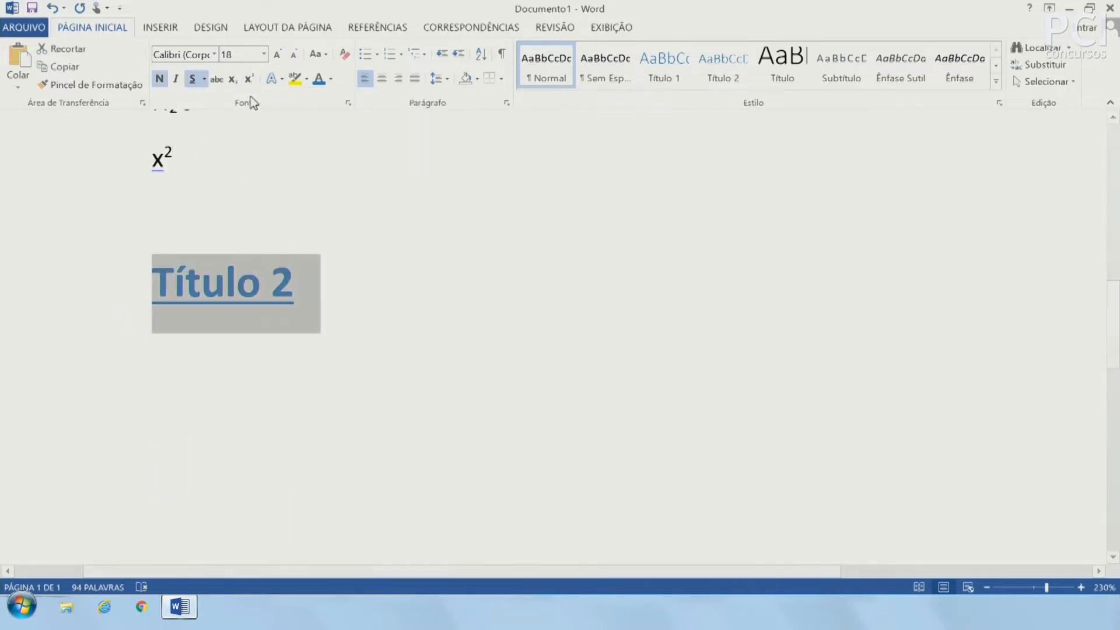
click(273, 79)
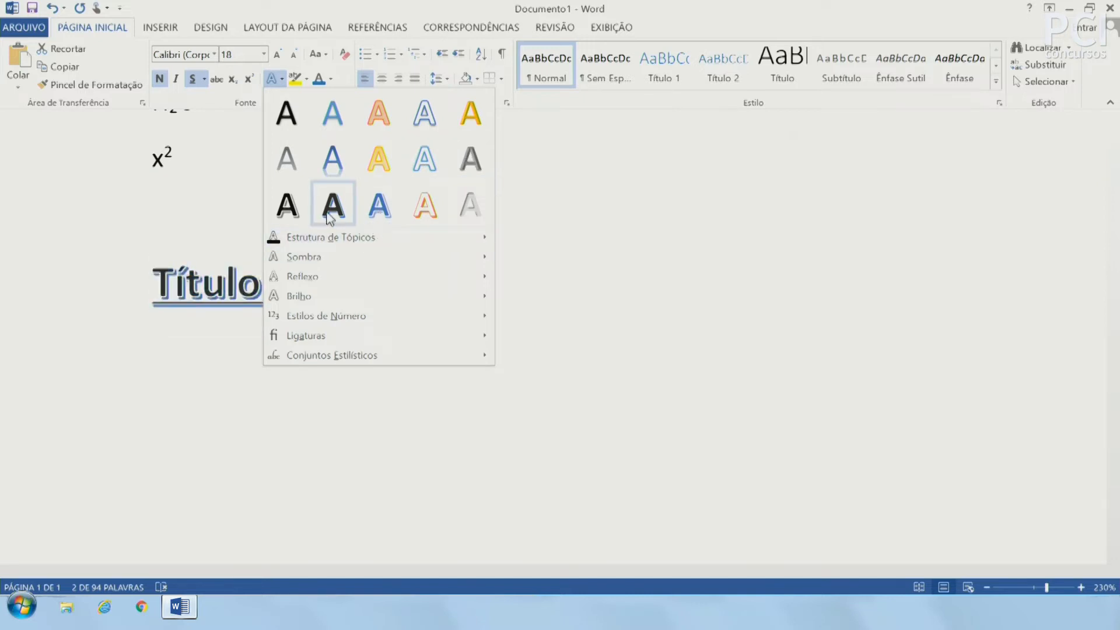
click(378, 204)
click(334, 302)
Highlight "consectetuer adipiscing" in the first body paragraph in yellow and clear the selection
scroll(335, 352, up, 3)
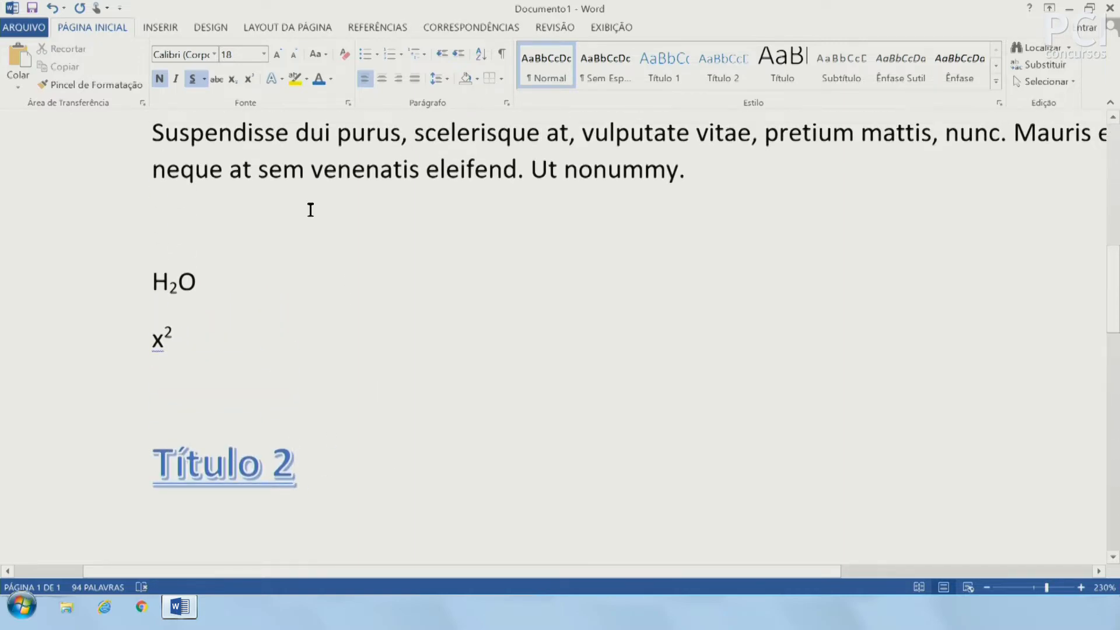
scroll(315, 278, up, 2)
scroll(314, 279, up, 7)
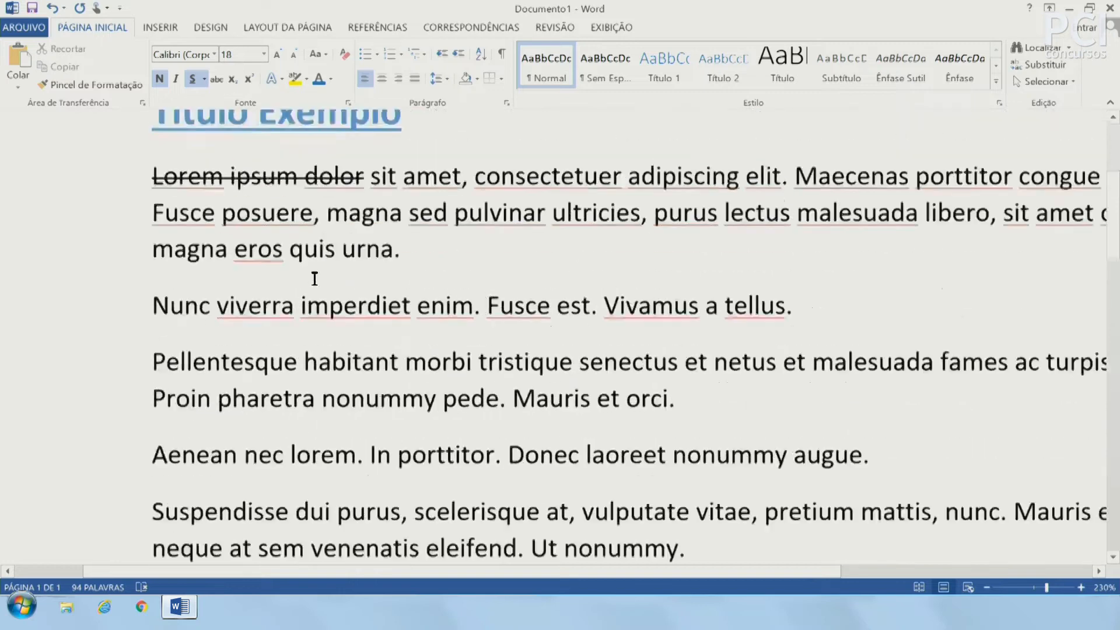
scroll(317, 282, down, 2)
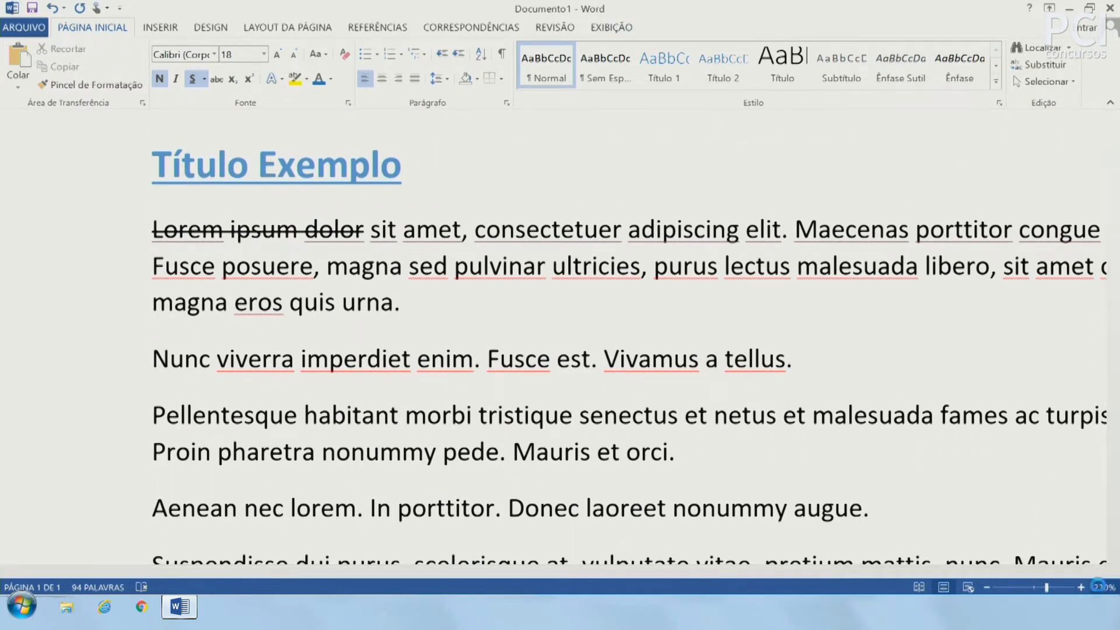
click(1105, 587)
click(579, 191)
click(610, 420)
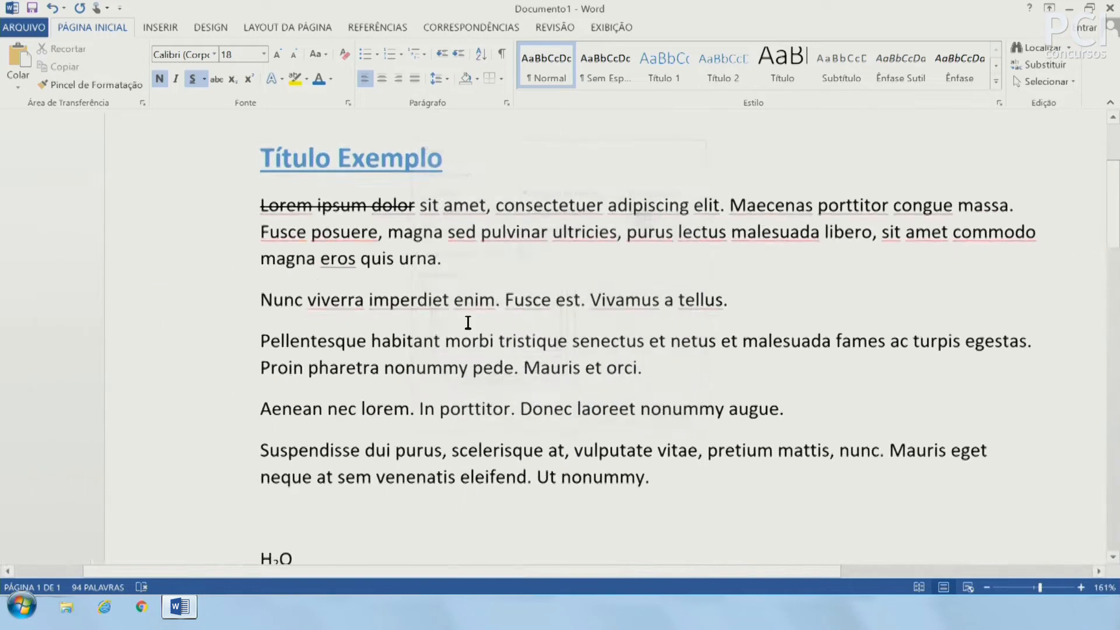
click(420, 291)
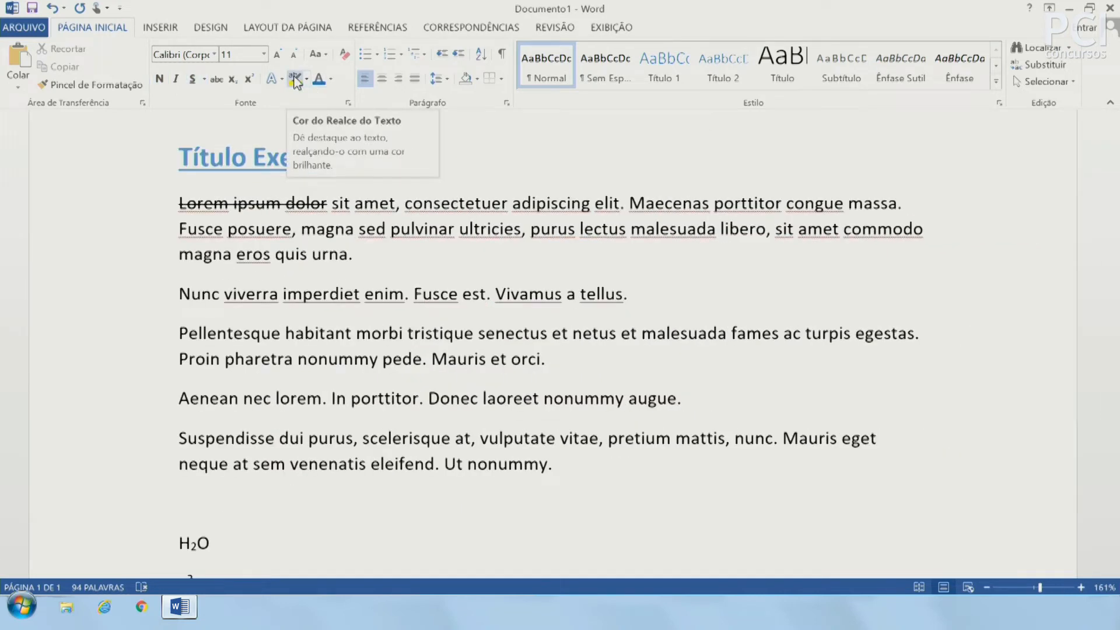
drag(409, 205, 593, 196)
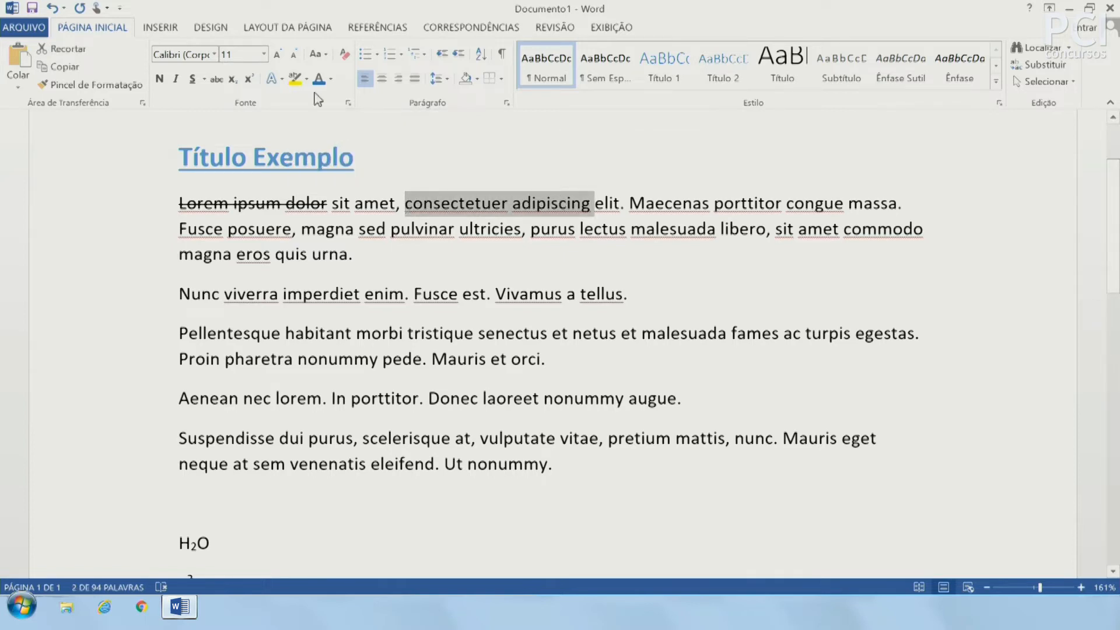
click(295, 78)
click(550, 293)
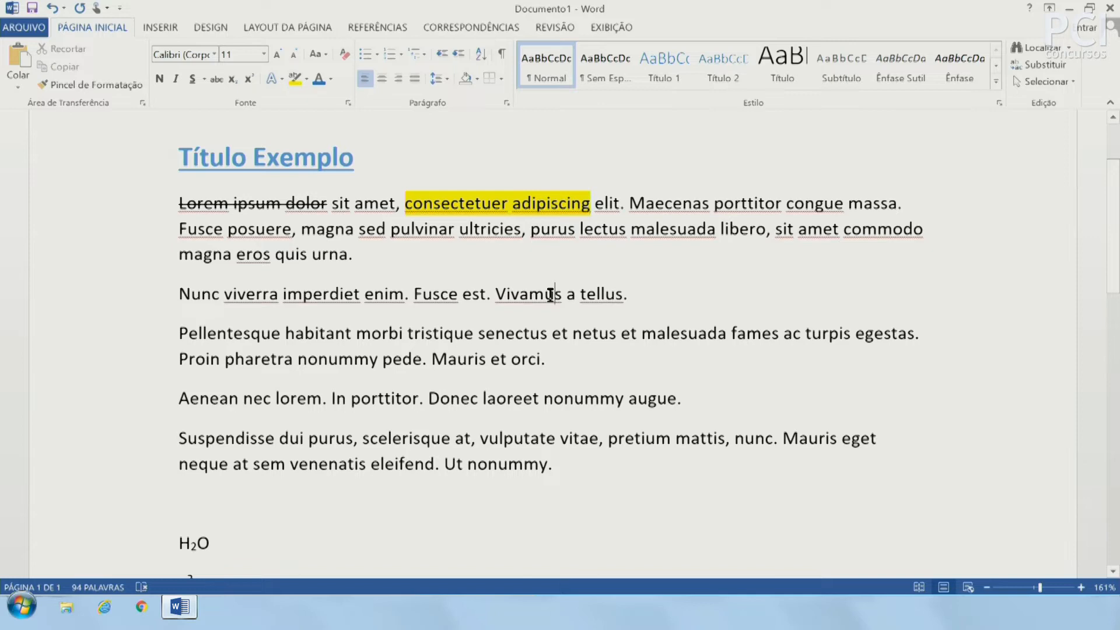
Change the highlight on "consectetuer adipiscing" to green
drag(406, 198, 590, 196)
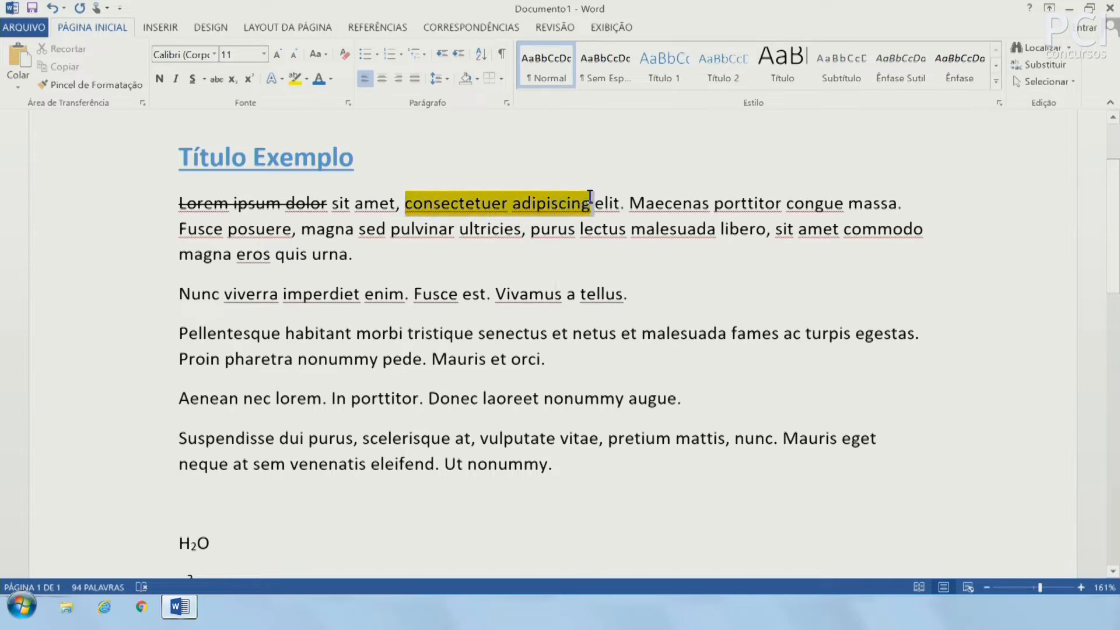
click(307, 78)
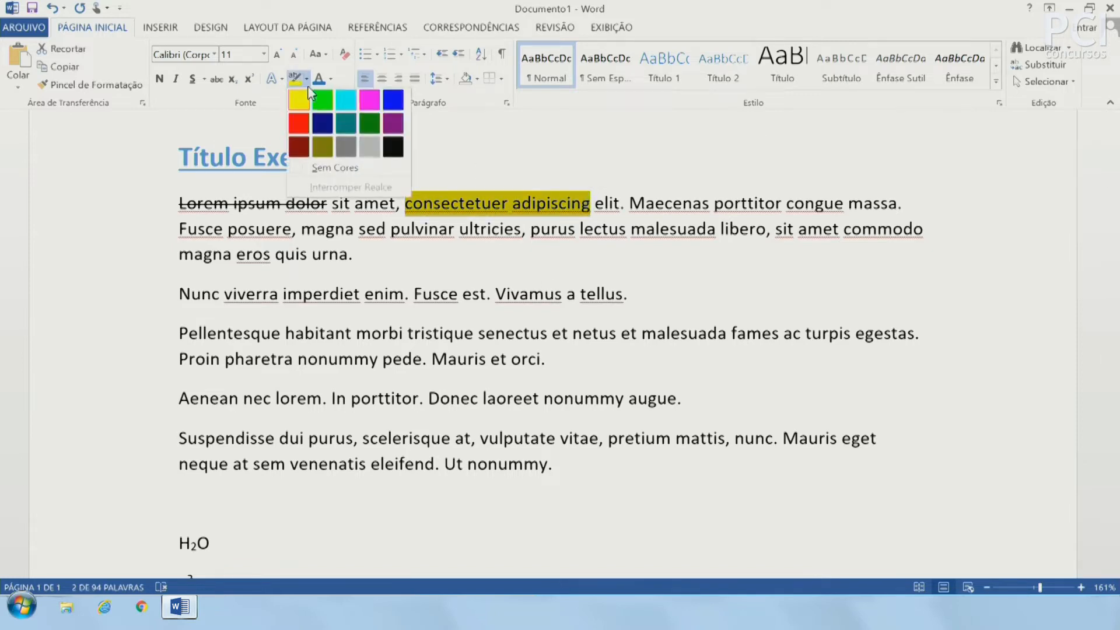
click(321, 99)
Recolour the highlight on "consectetuer adipiscing" red
click(306, 79)
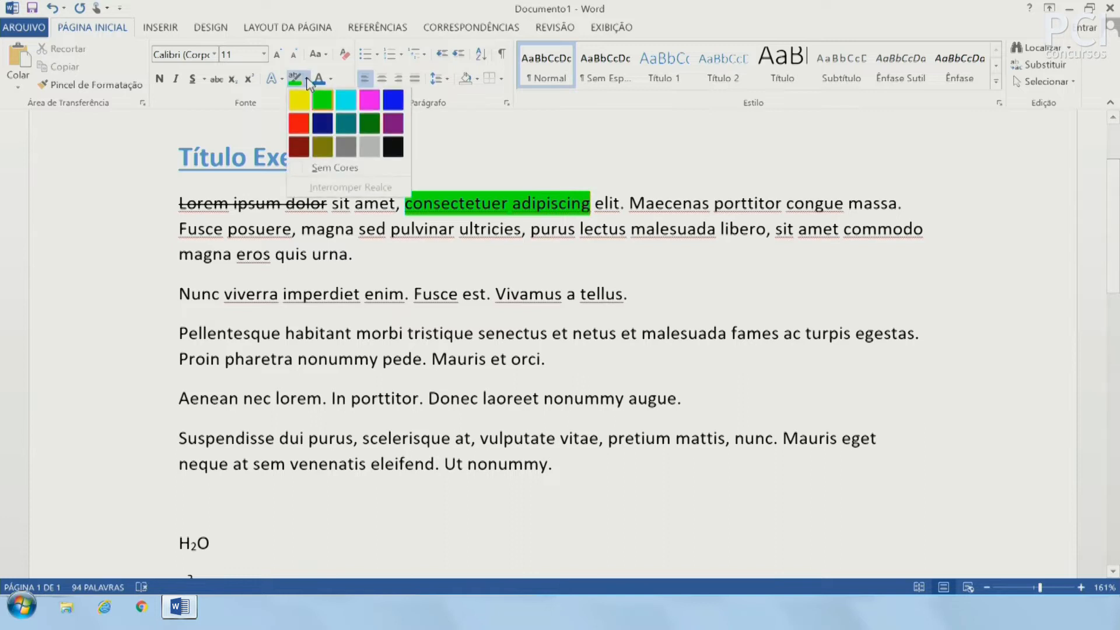
click(302, 121)
drag(411, 203, 590, 204)
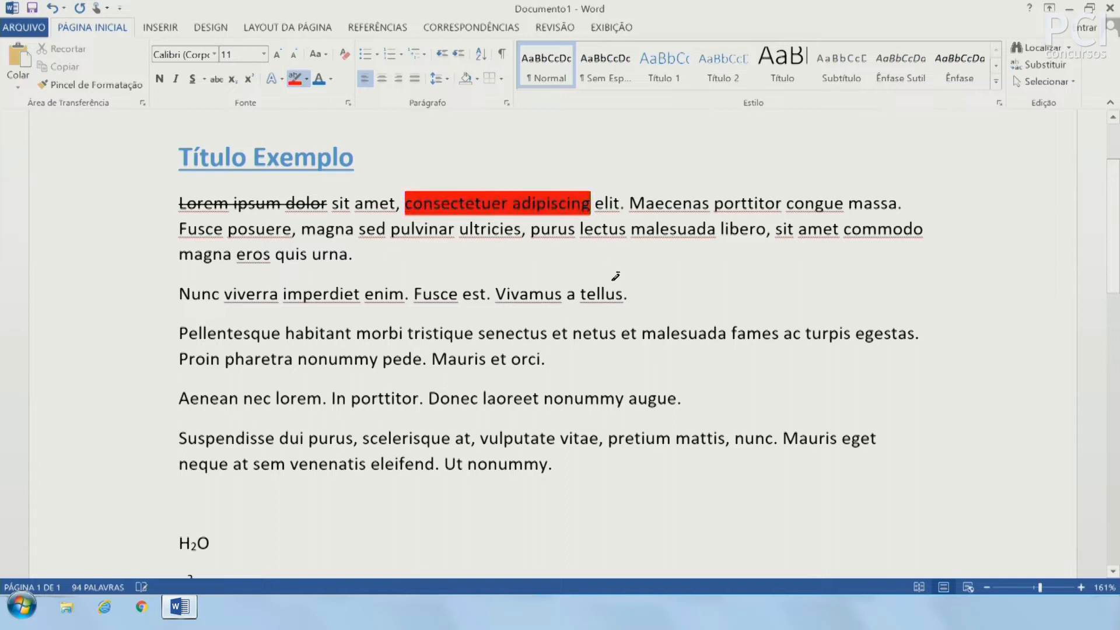
click(581, 256)
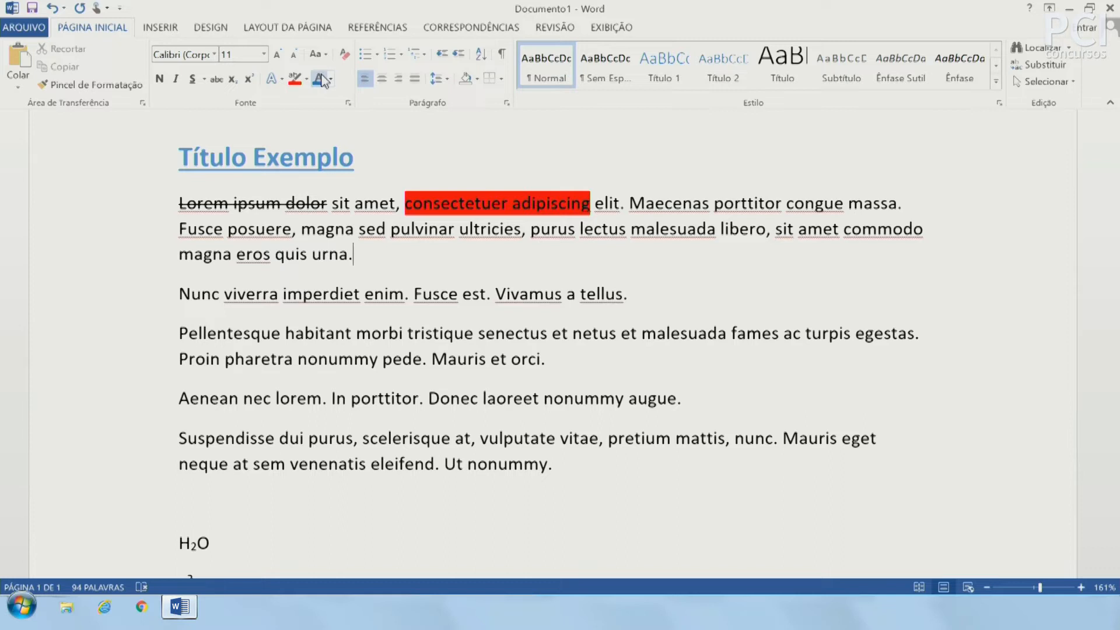
Set the font colour of "dipiscing" in the highlighted text to dark green and clear the selection
drag(596, 205, 521, 204)
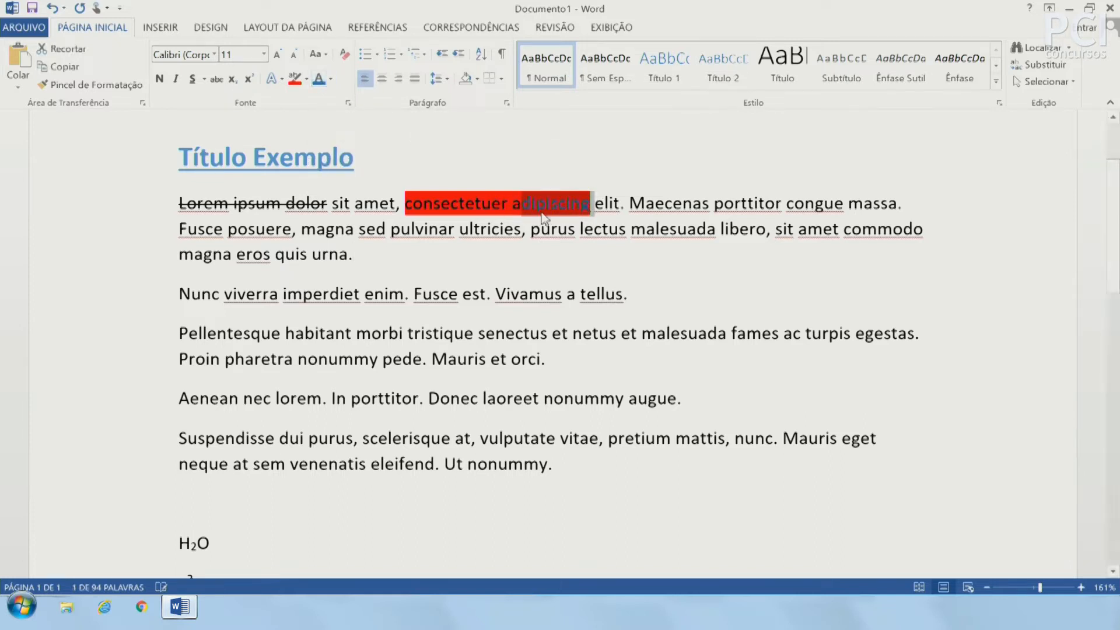
click(330, 79)
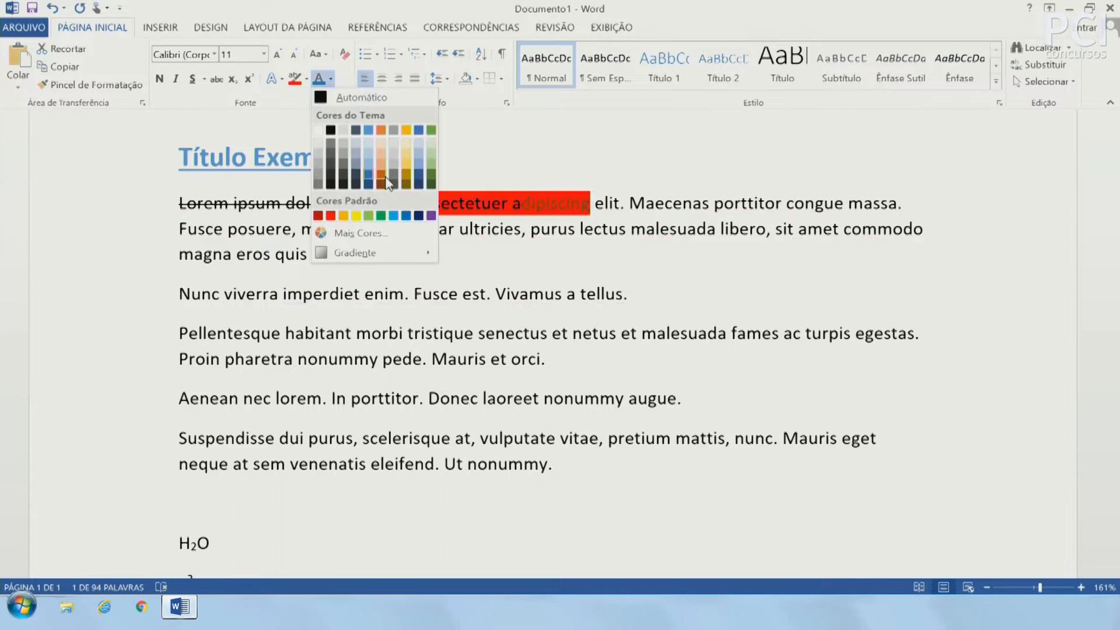
click(430, 170)
click(739, 231)
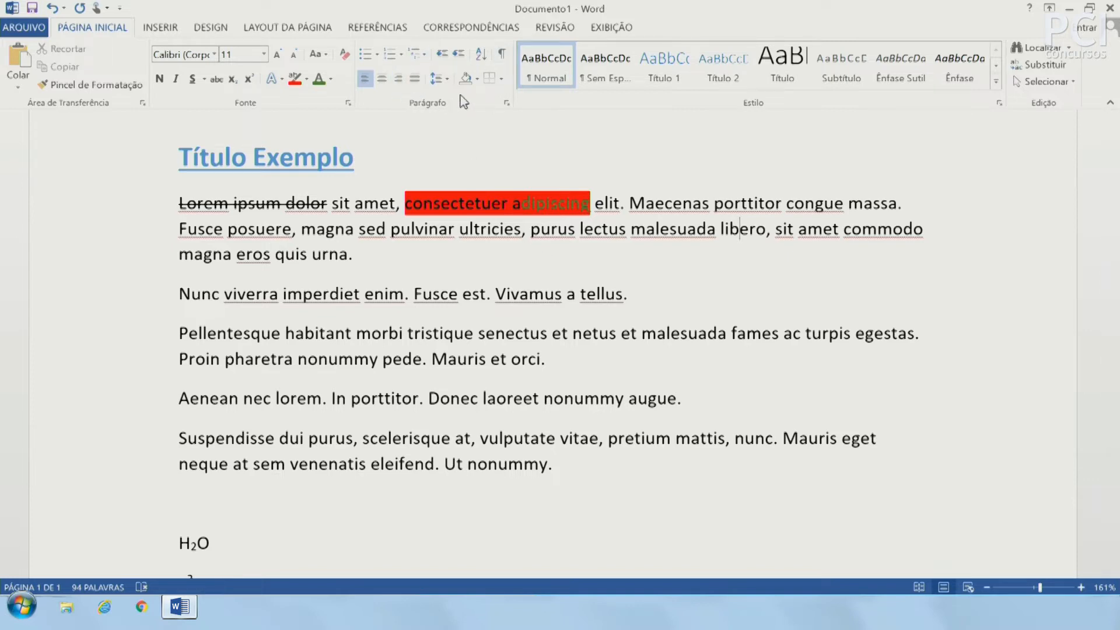
Clear all formatting from the first three body paragraphs and deselect them
click(545, 294)
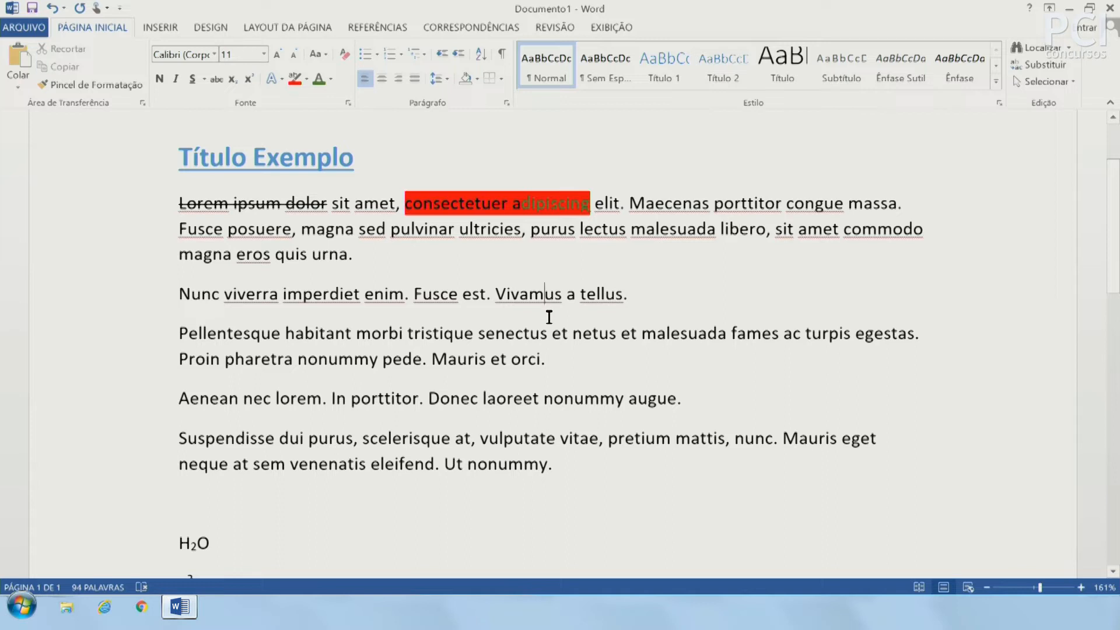
drag(144, 210, 389, 365)
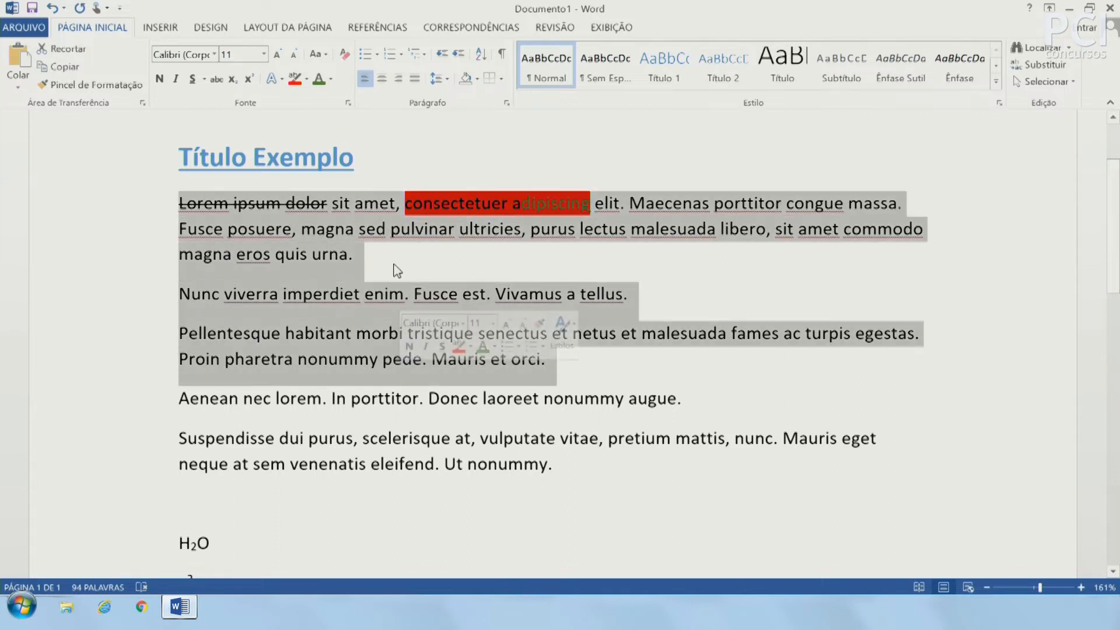
click(344, 54)
click(644, 362)
Remove the highlight from "consectetuer adipiscing" in the first body paragraph using "Sem Cores"
drag(364, 207, 681, 204)
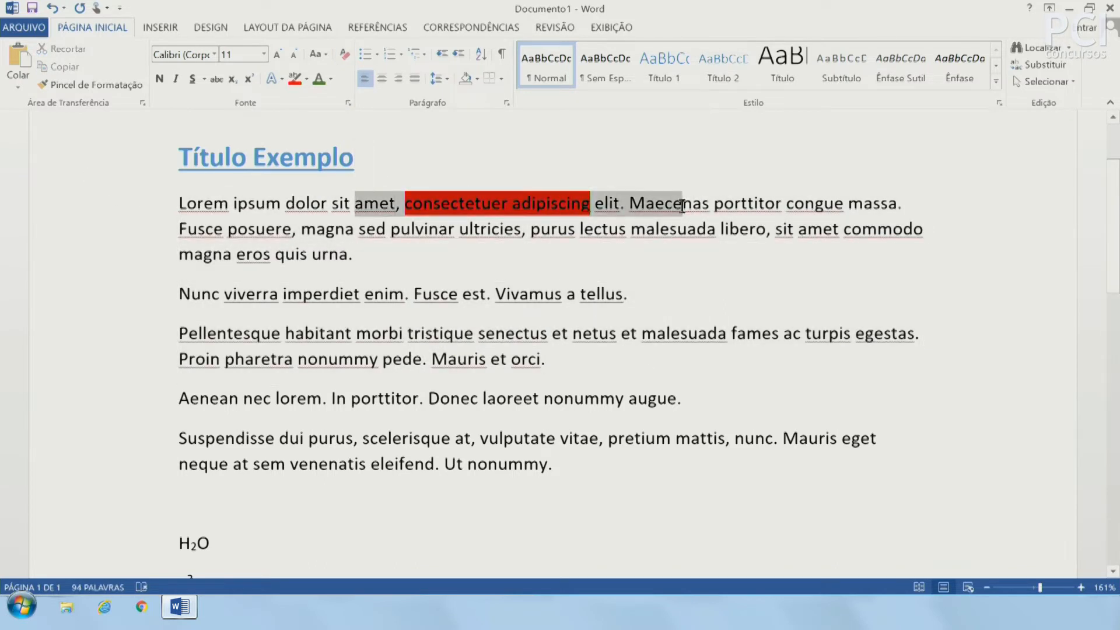
click(307, 80)
click(315, 171)
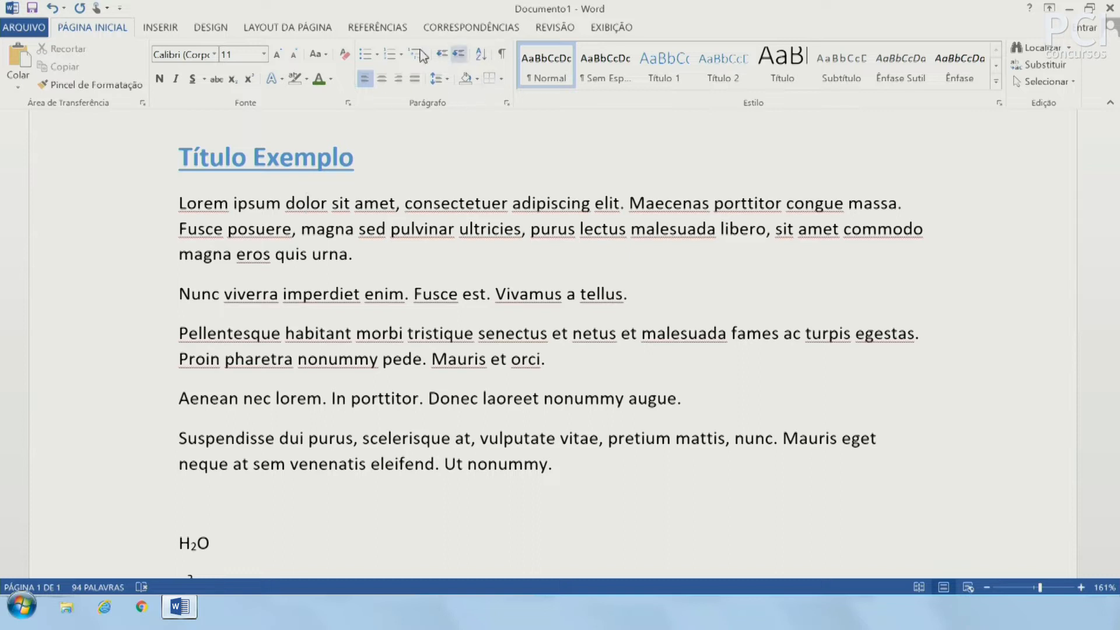
drag(236, 204, 434, 466)
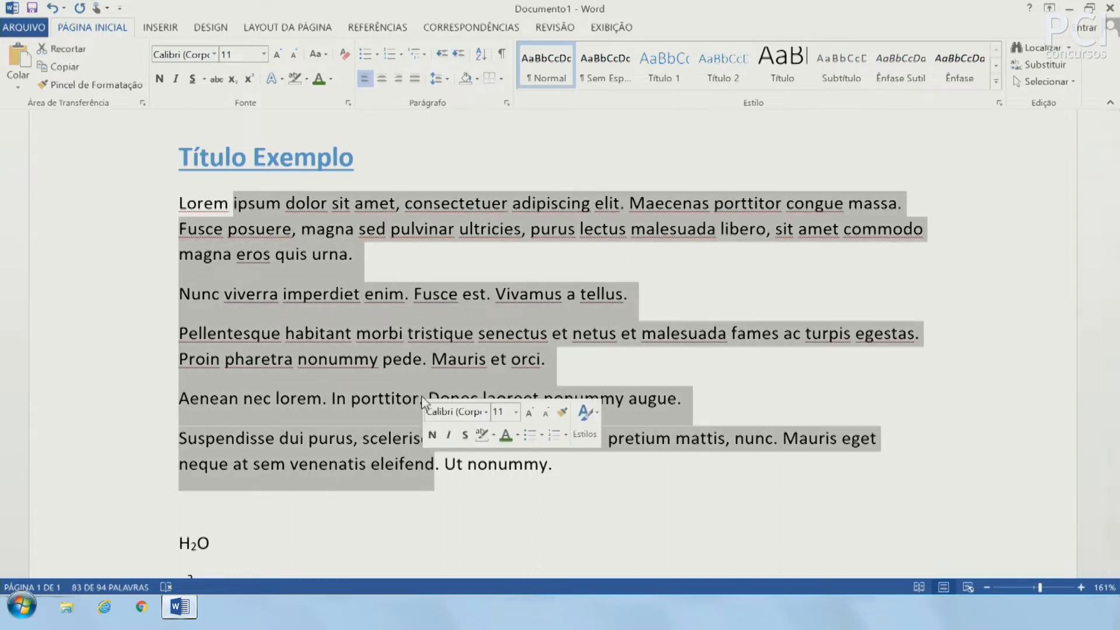
click(362, 250)
drag(375, 250, 190, 202)
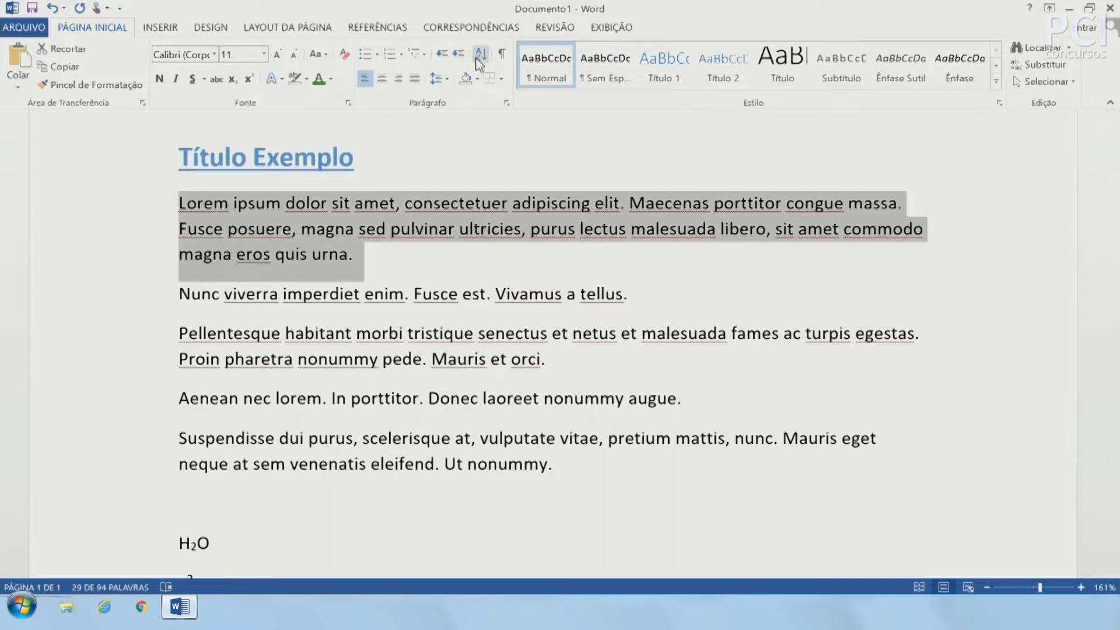
click(426, 229)
Bullet the first body paragraph and add the items "gdhghgh", "fghgfh" and "hfdhdgh" below it, ending the list with a blank line
click(438, 222)
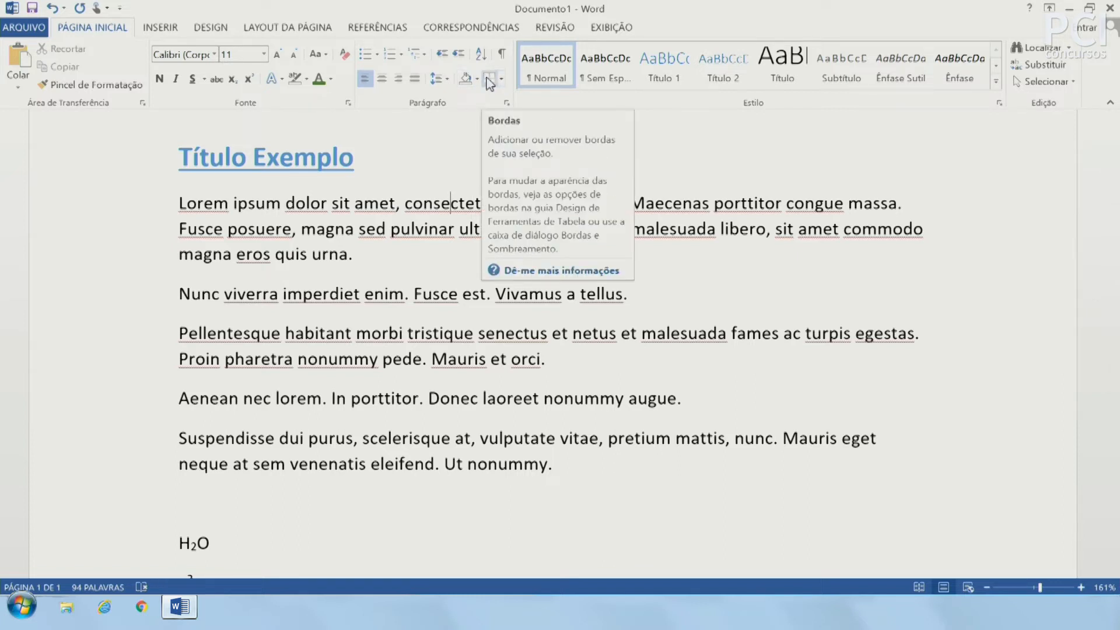
click(368, 56)
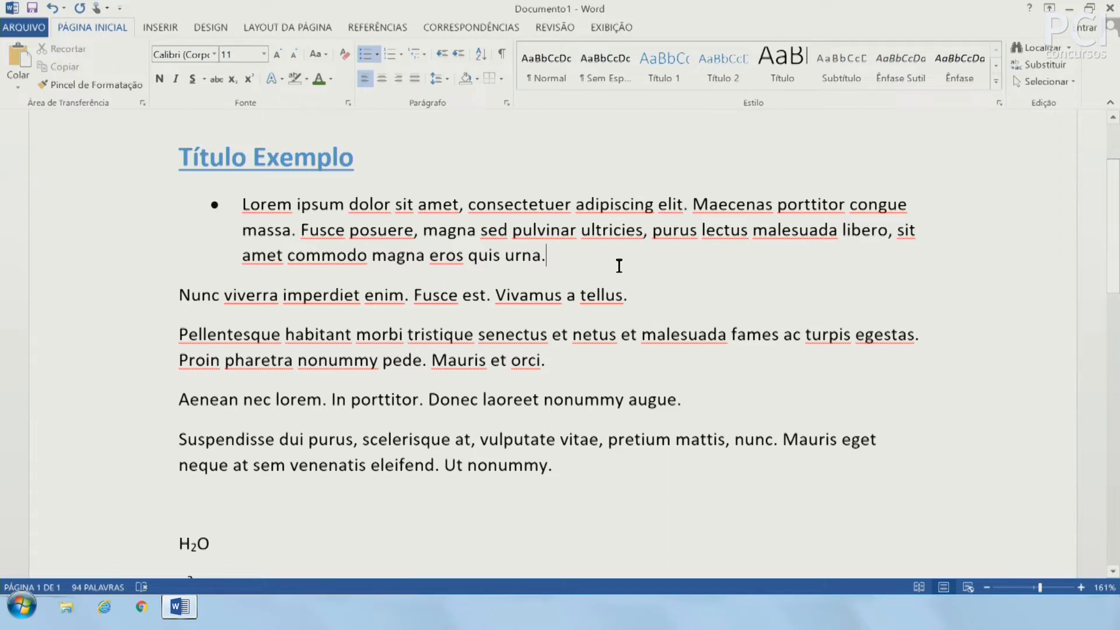
key(Return)
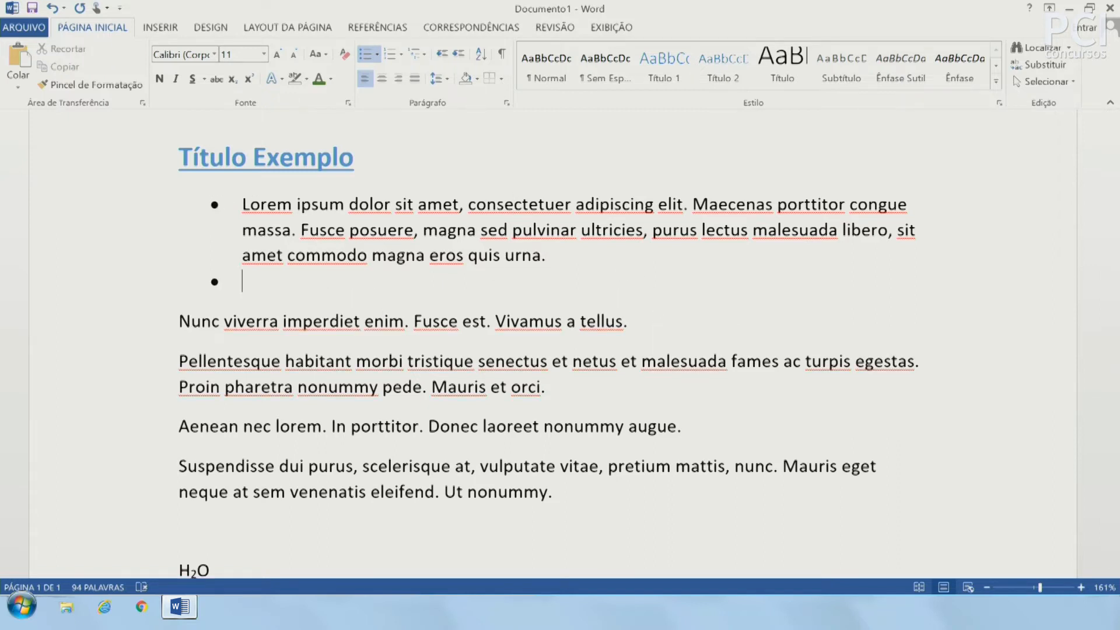
text(gdhghgh)
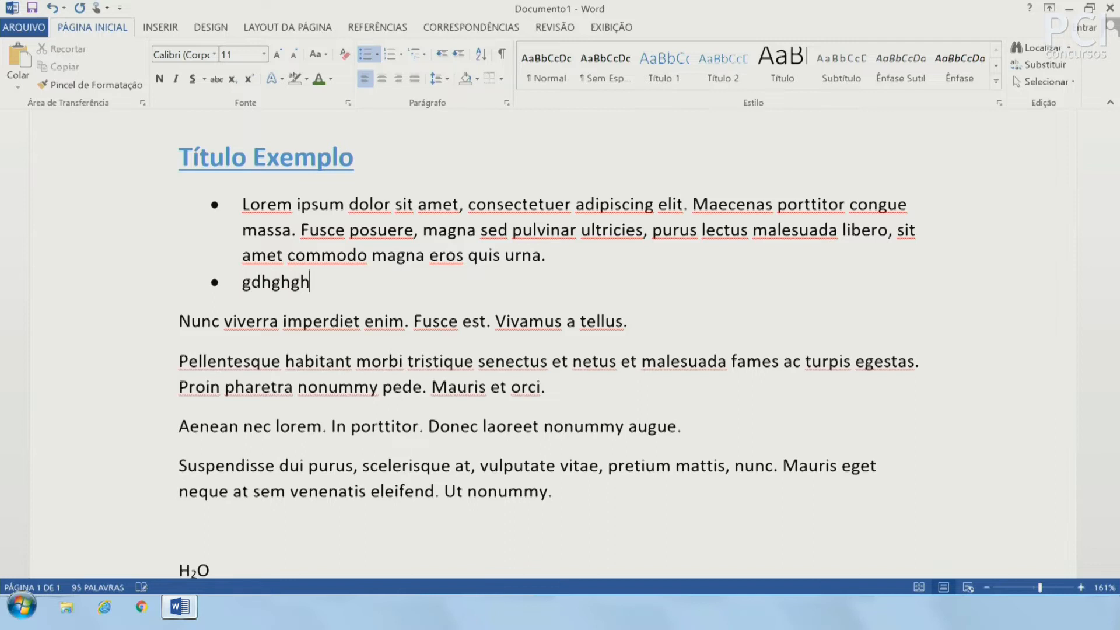
key(Return)
text(fghgfh)
key(Return)
text(hfdhdgh)
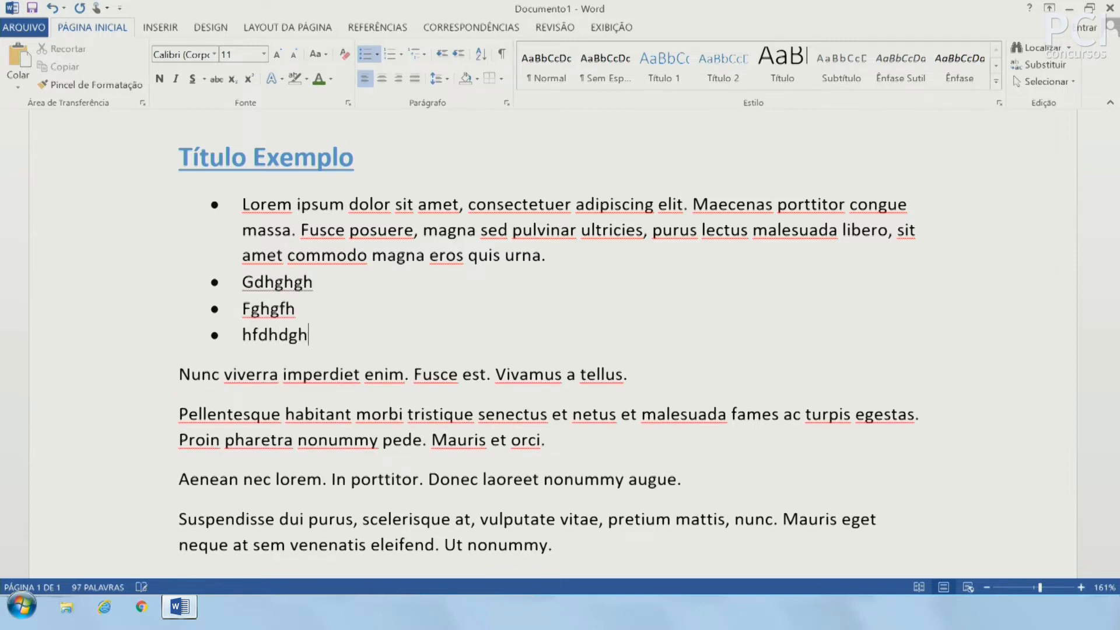
key(Return)
key(Return)
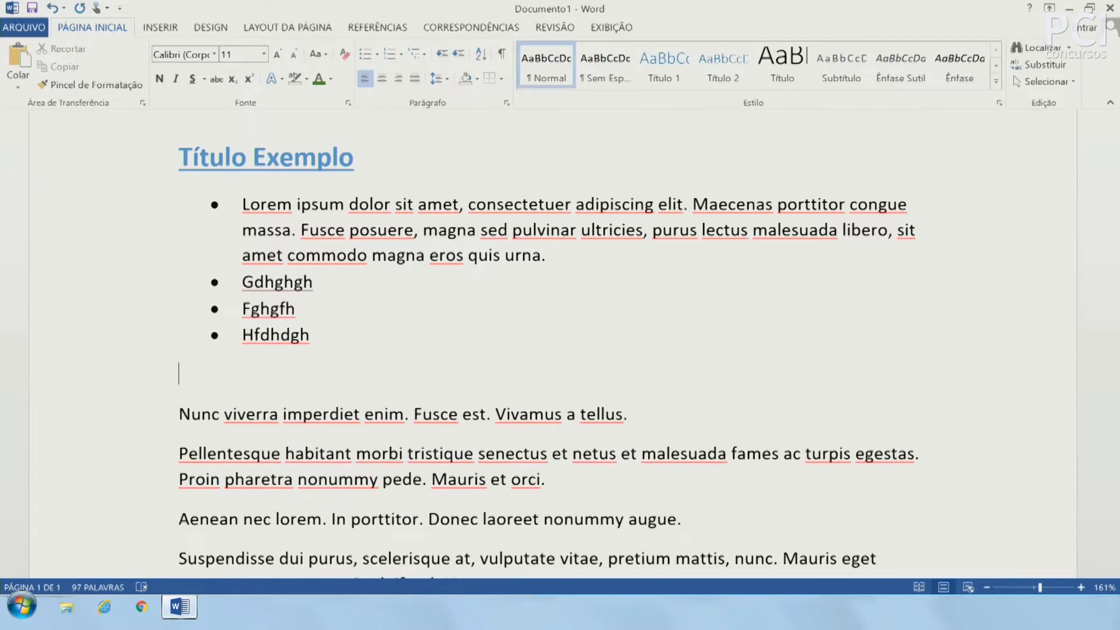
Undo the added bullet items and the bullet formatting on the first body paragraph
key(ctrl+z)
key(ctrl+z)
key(ctrl+z)
key(ctrl+z)
key(ctrl+z)
key(ctrl+z)
key(ctrl+z)
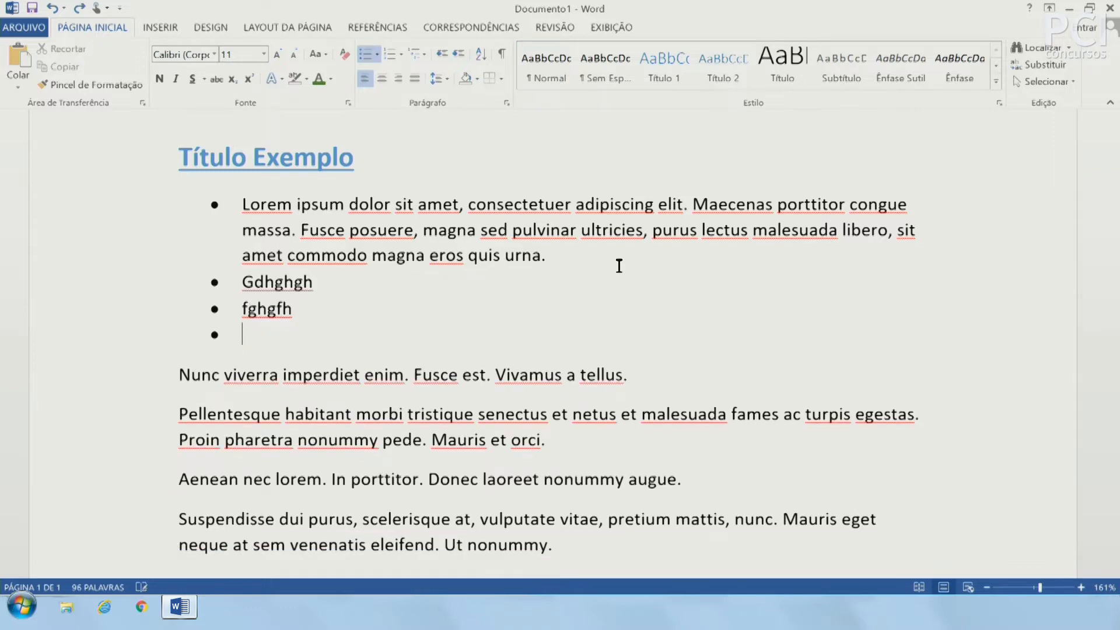
key(ctrl+z)
key(ctrl+z)
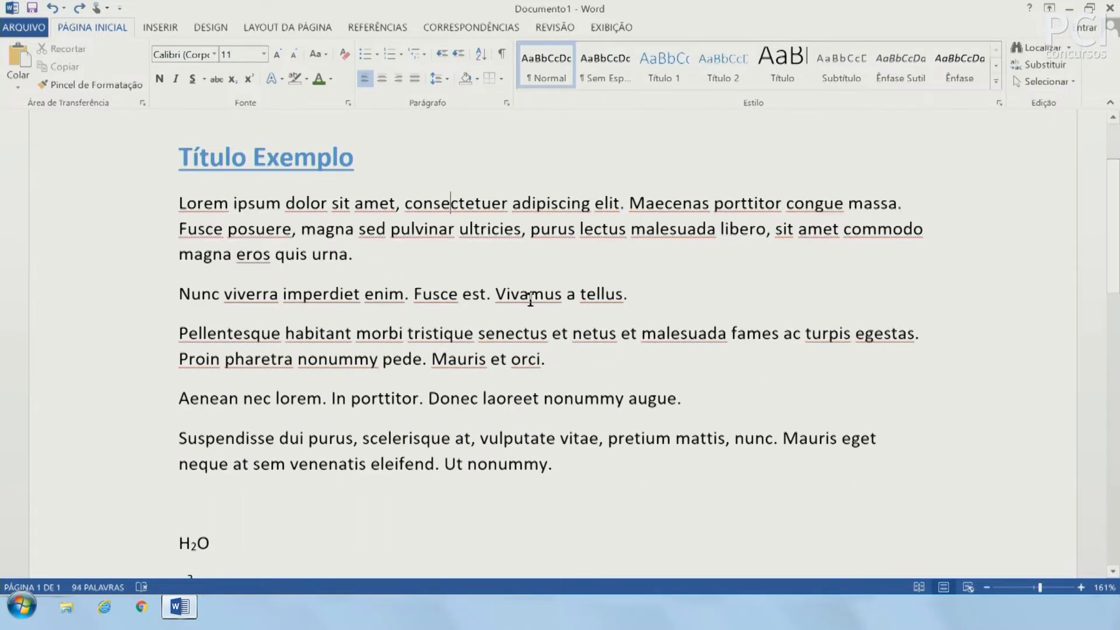
Try bullets on all five body paragraphs, deselect them and undo the bullets
drag(118, 242, 145, 443)
click(367, 56)
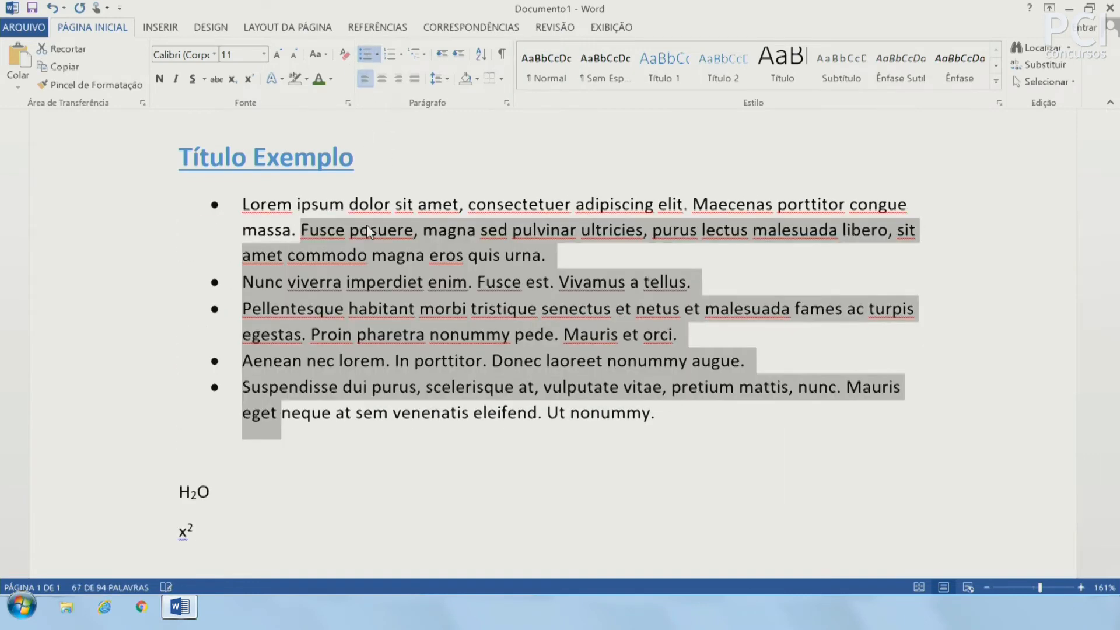
click(399, 387)
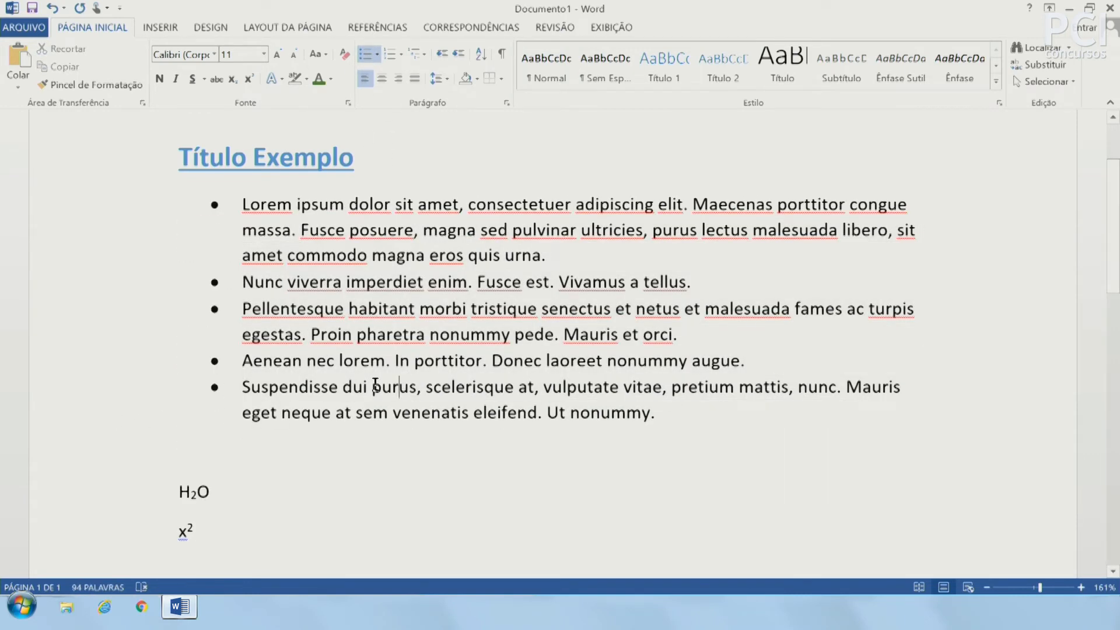
key(ctrl+z)
Delete the H₂O and x² sample lines below the body paragraphs
scroll(198, 251, down, 5)
drag(144, 240, 140, 324)
key(Delete)
scroll(333, 265, up, 6)
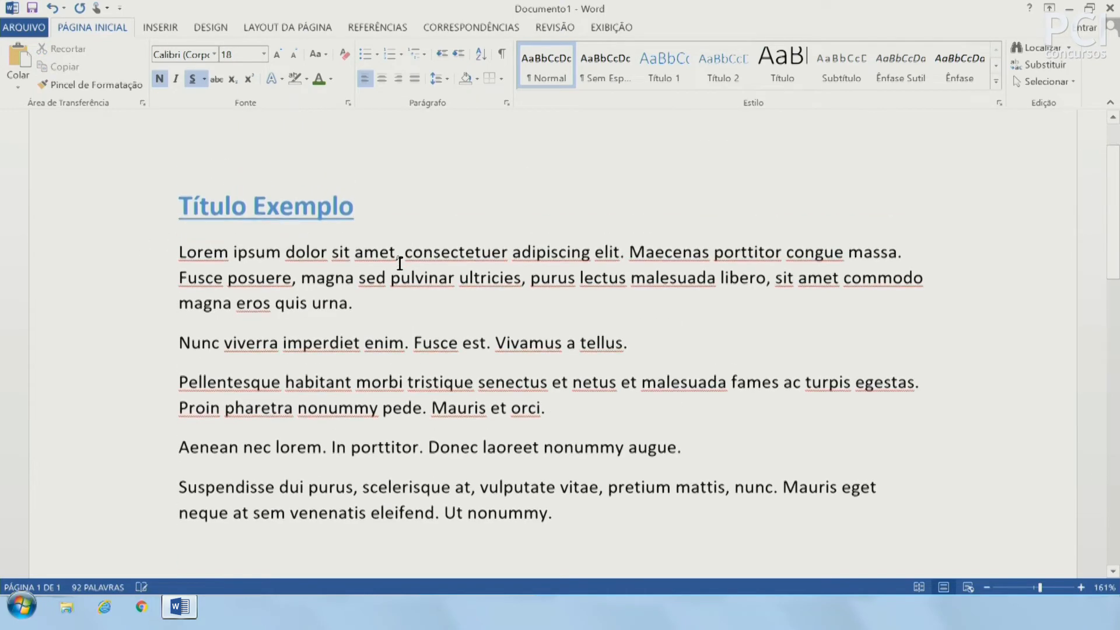
scroll(446, 401, down, 3)
scroll(430, 325, up, 2)
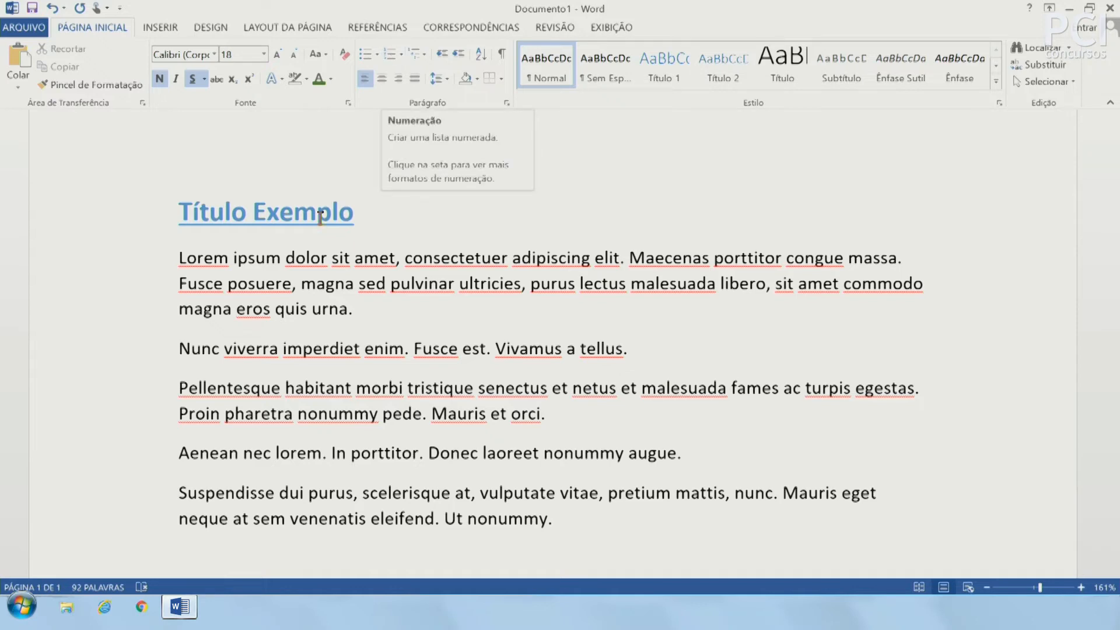
Number the first two body paragraphs as items 1 and 2 of a list
click(282, 284)
click(388, 54)
click(389, 348)
click(389, 54)
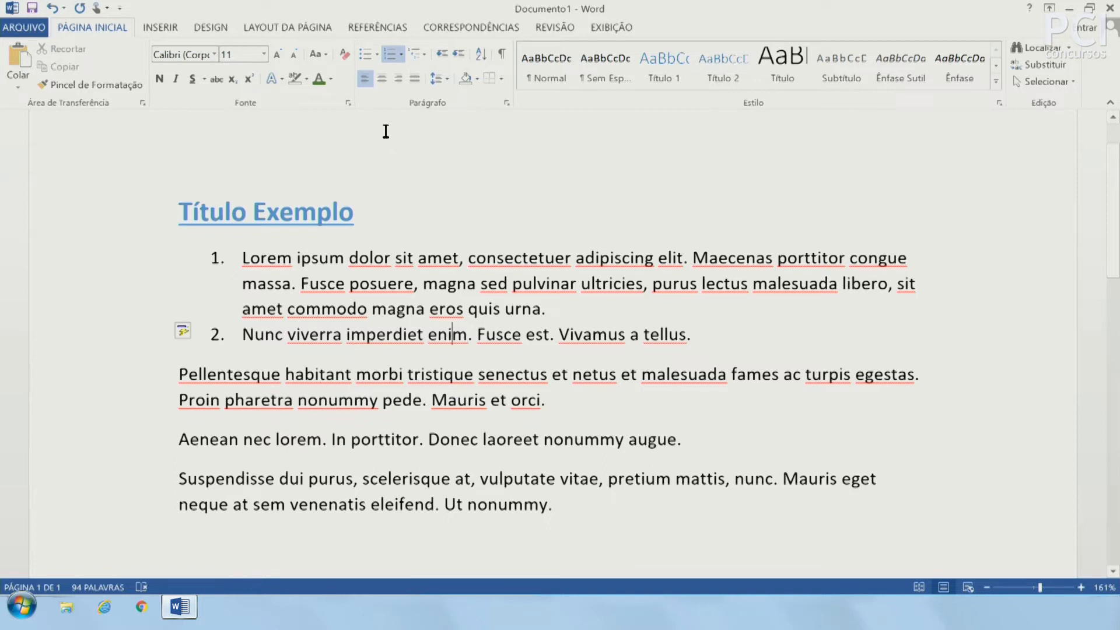
Examine the bullet, numbering and multilevel list libraries for the numbered list without applying a new format
click(378, 56)
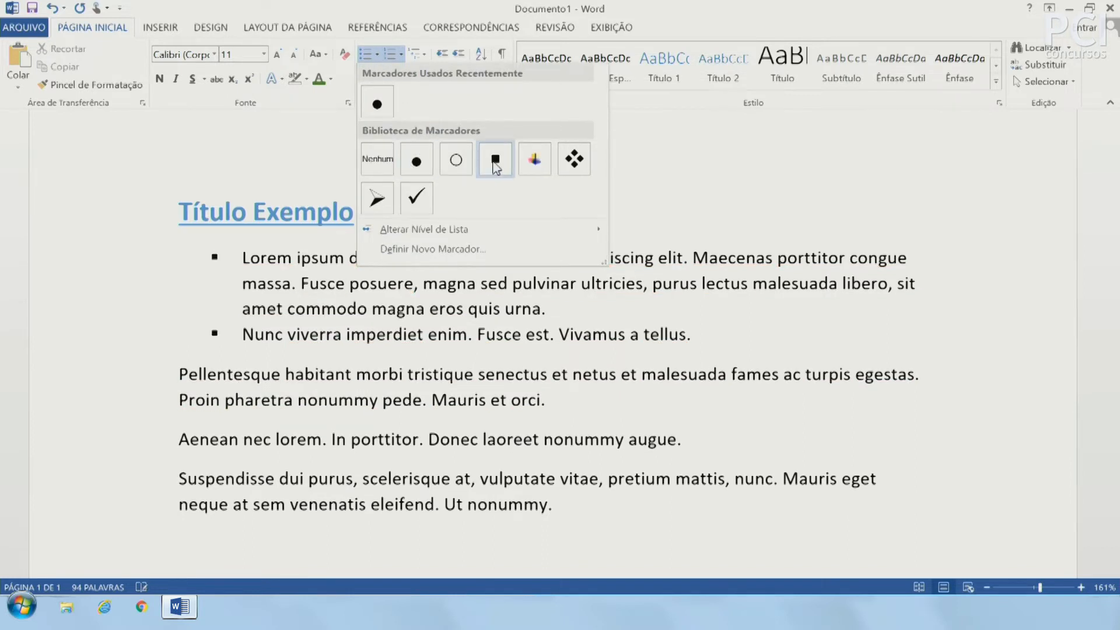
click(402, 54)
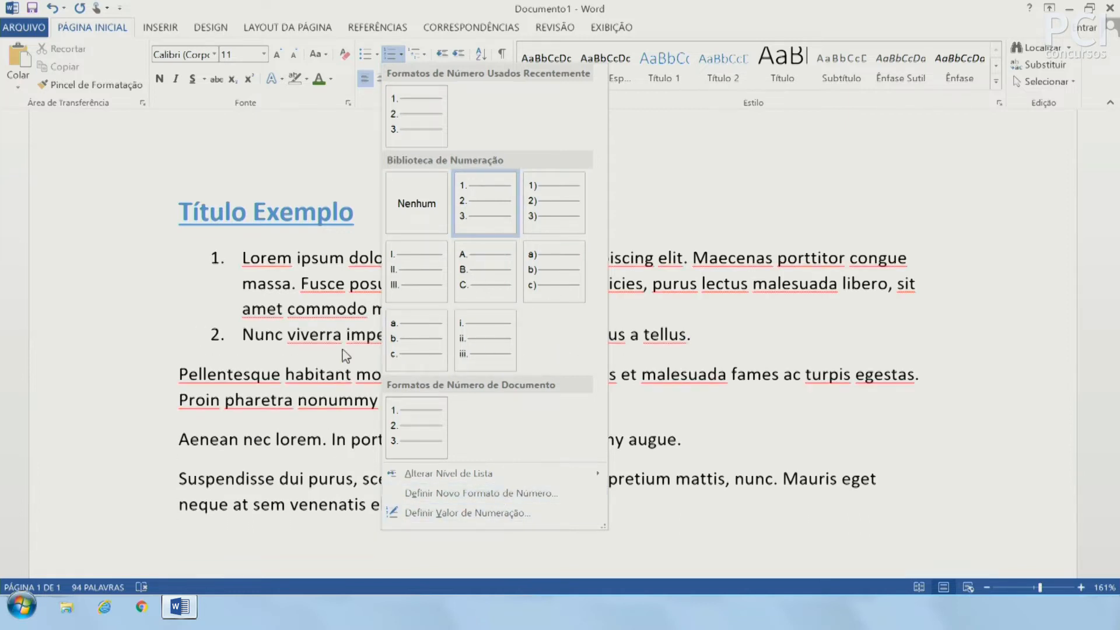
click(329, 313)
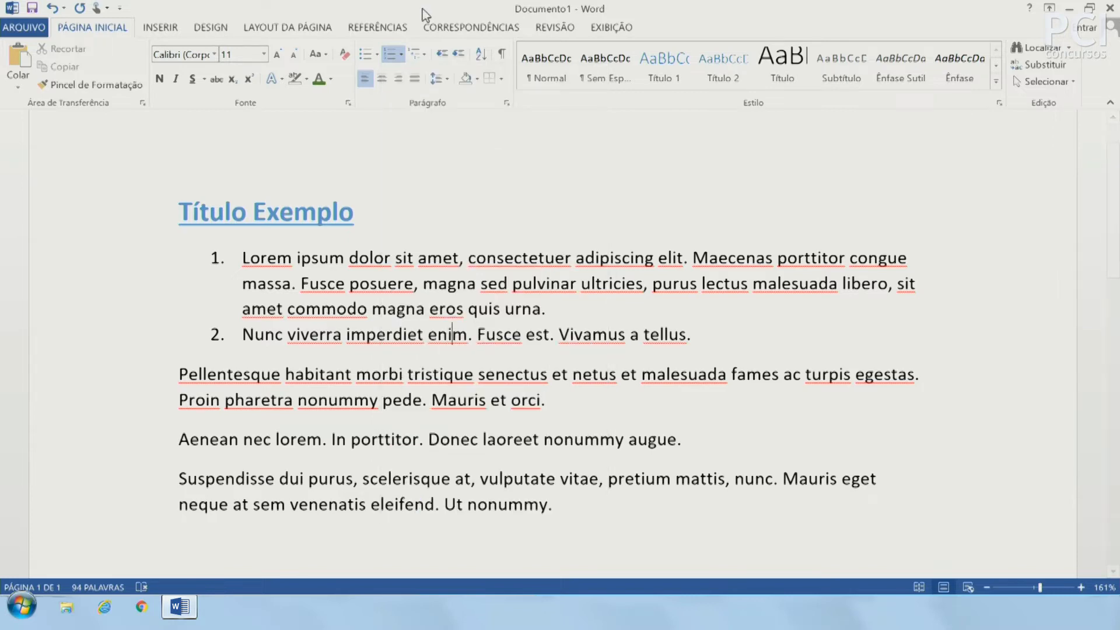
click(420, 56)
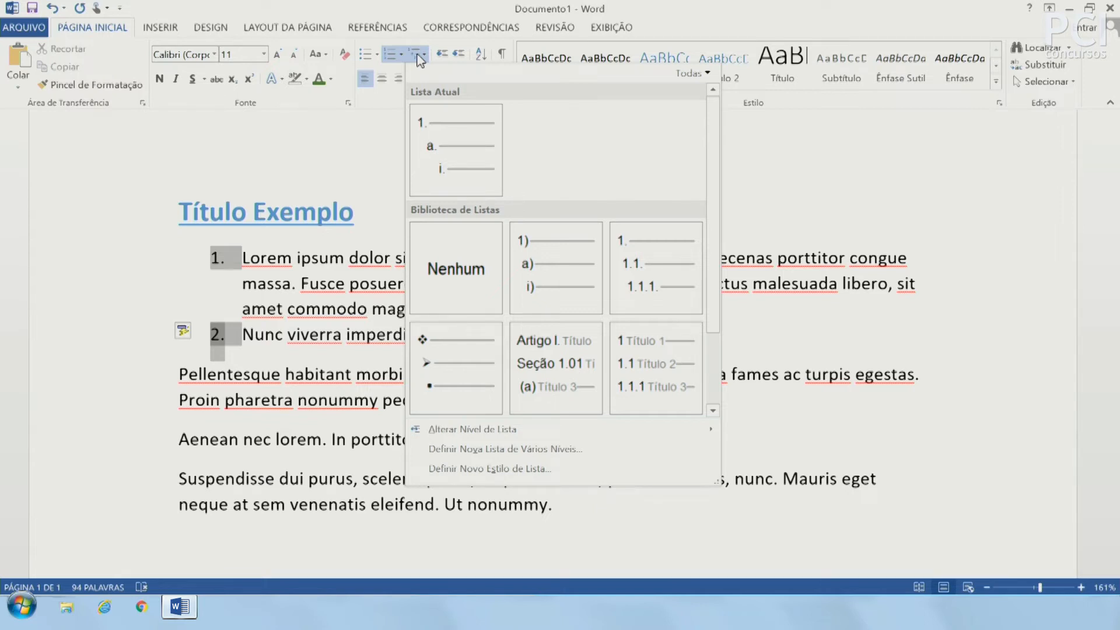
mouse_move(430, 175)
click(785, 291)
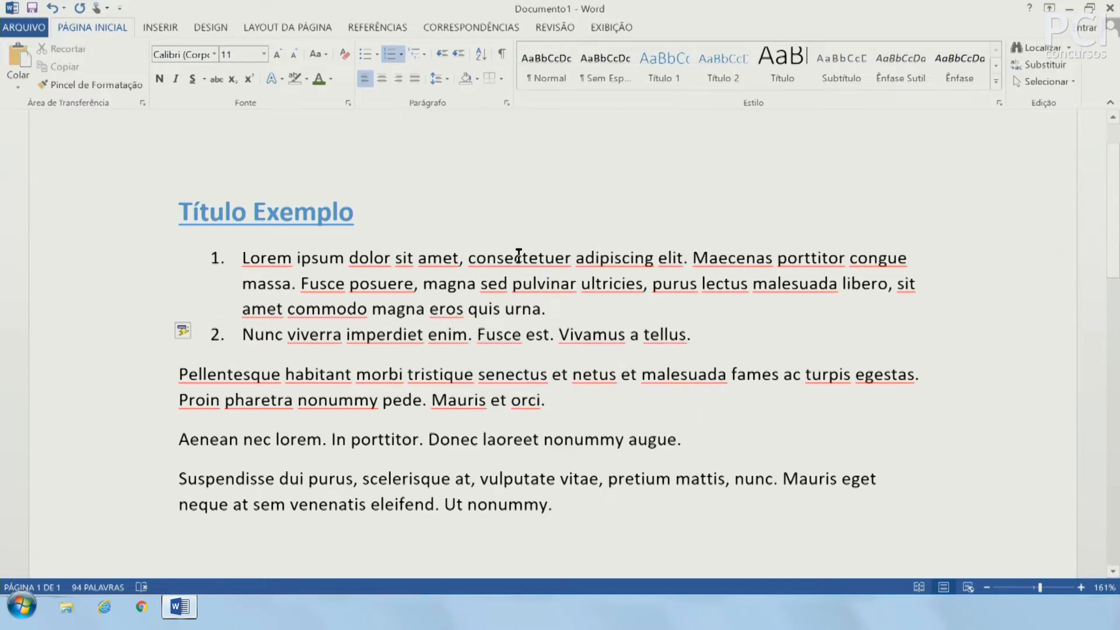
Extend the numbered list to the remaining three body paragraphs as items 3 to 5 and deselect them
click(309, 384)
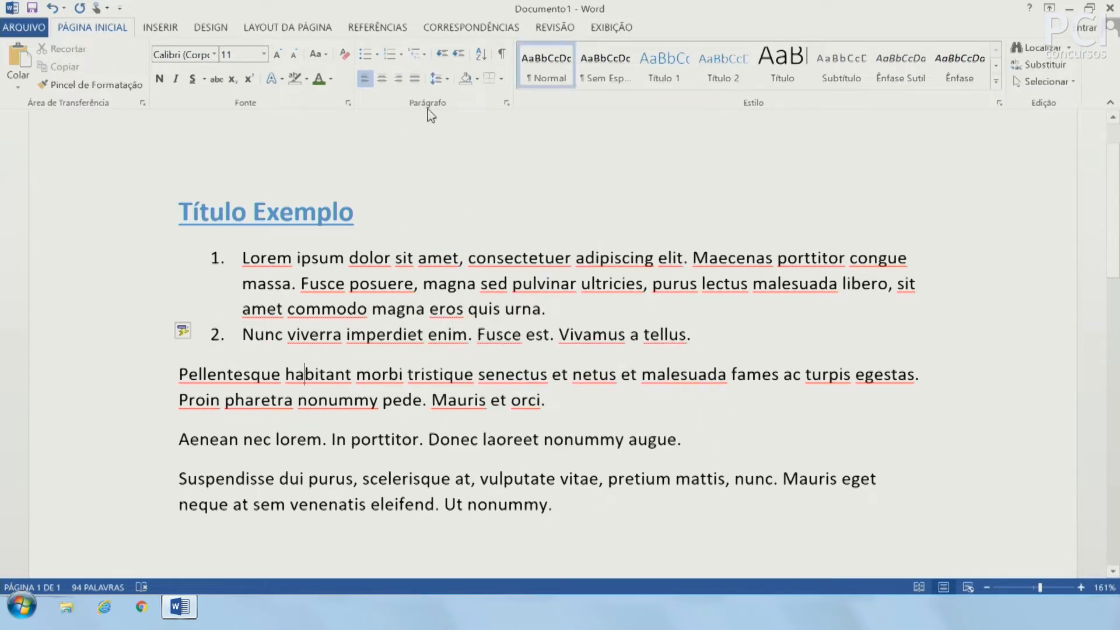
click(388, 54)
click(410, 428)
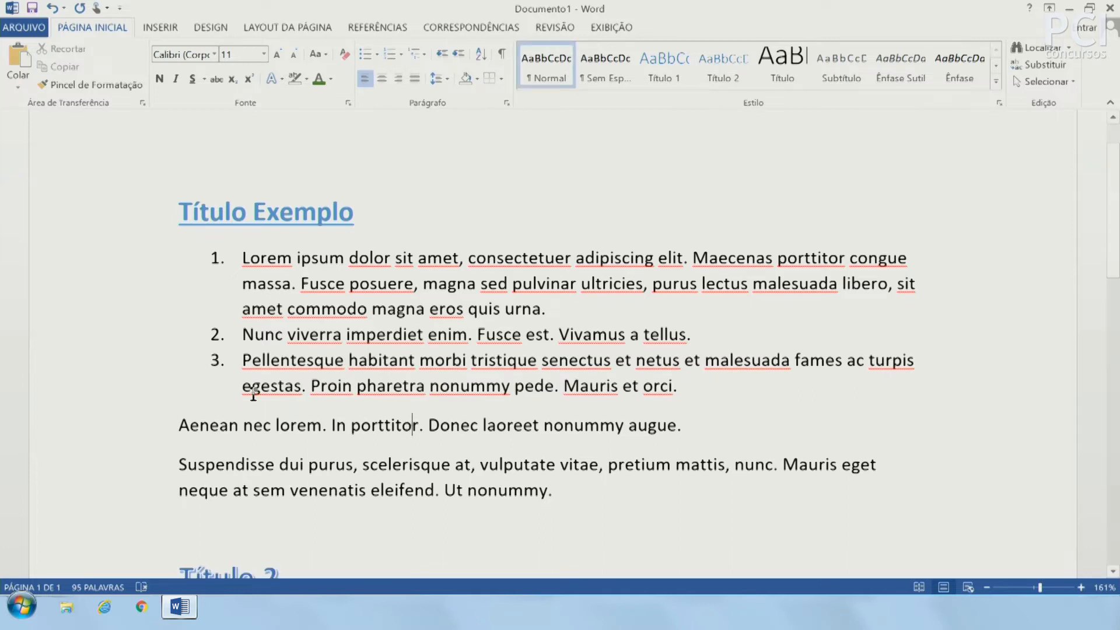
drag(142, 422, 148, 469)
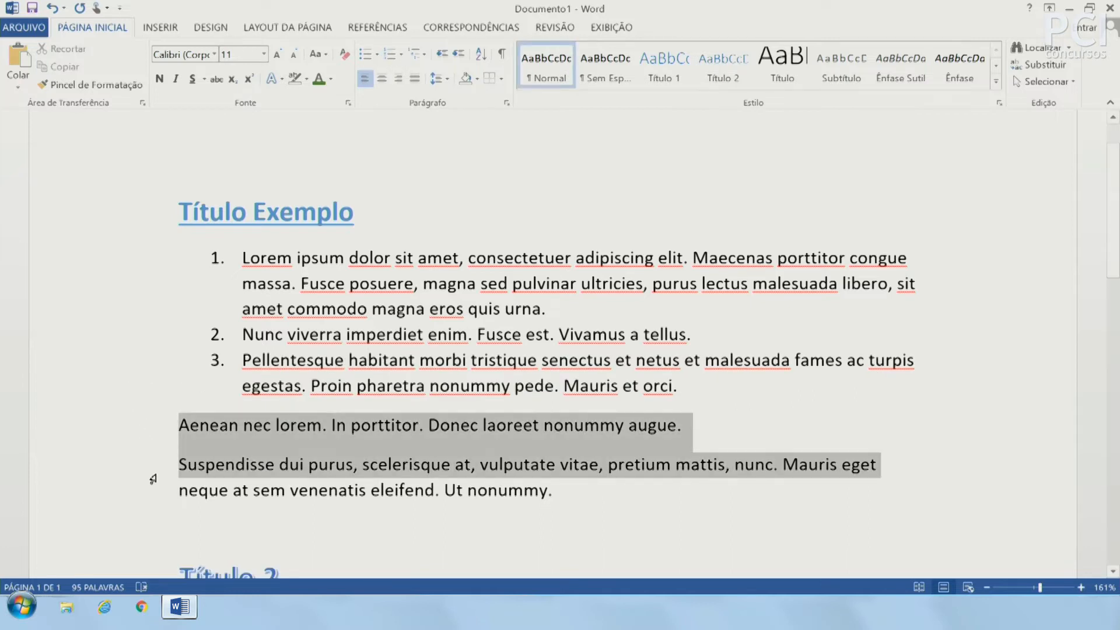
click(387, 54)
click(512, 334)
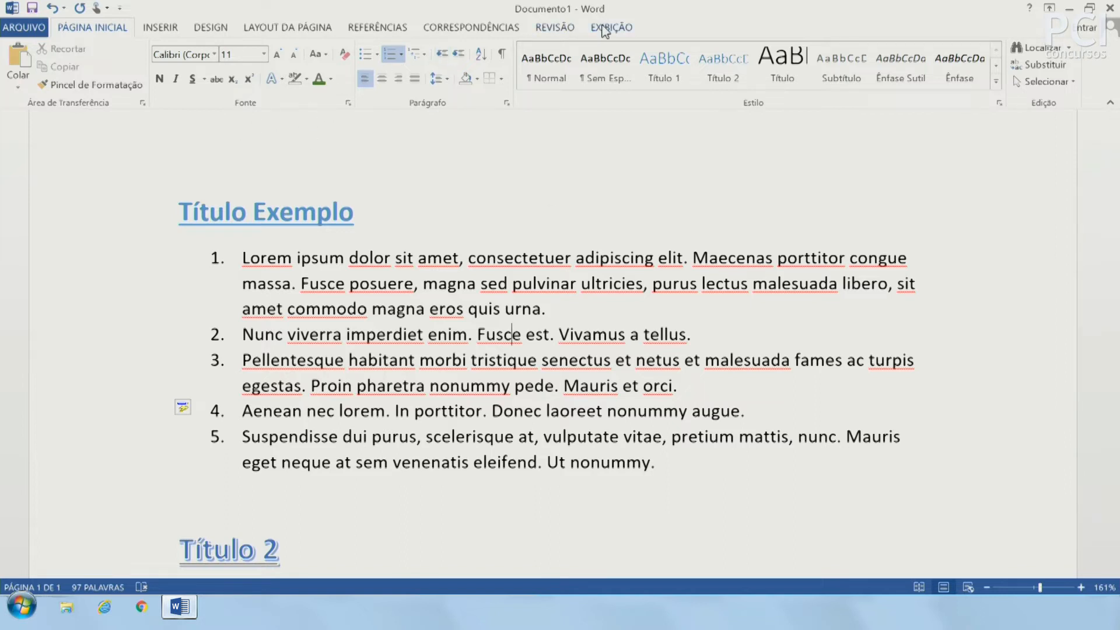
Display the ruler (Régua) and return to the home commands
click(606, 28)
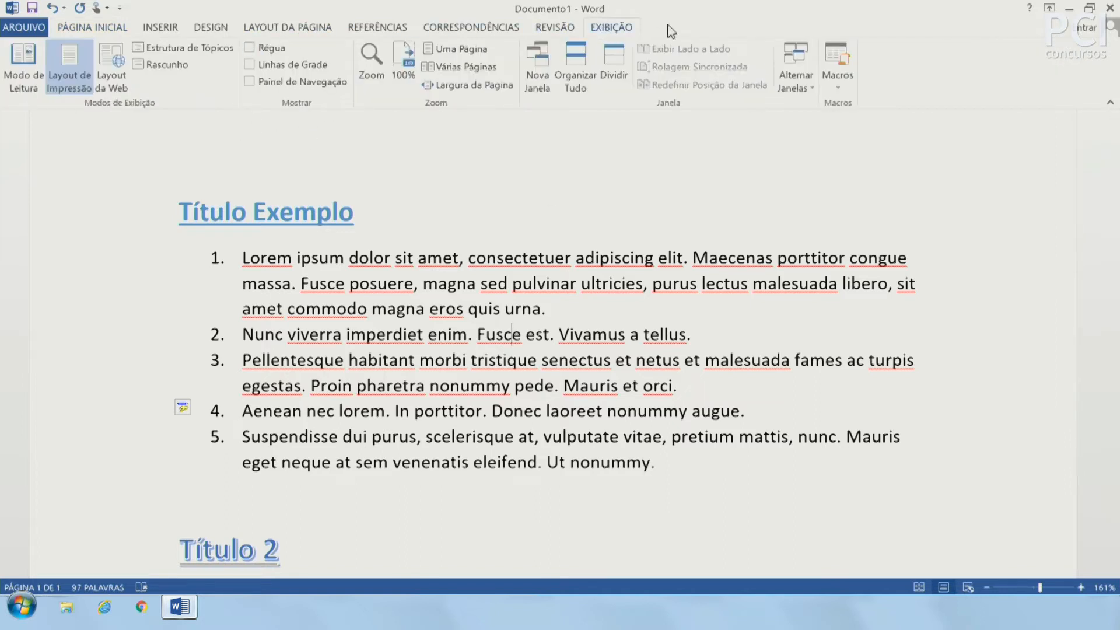
click(265, 48)
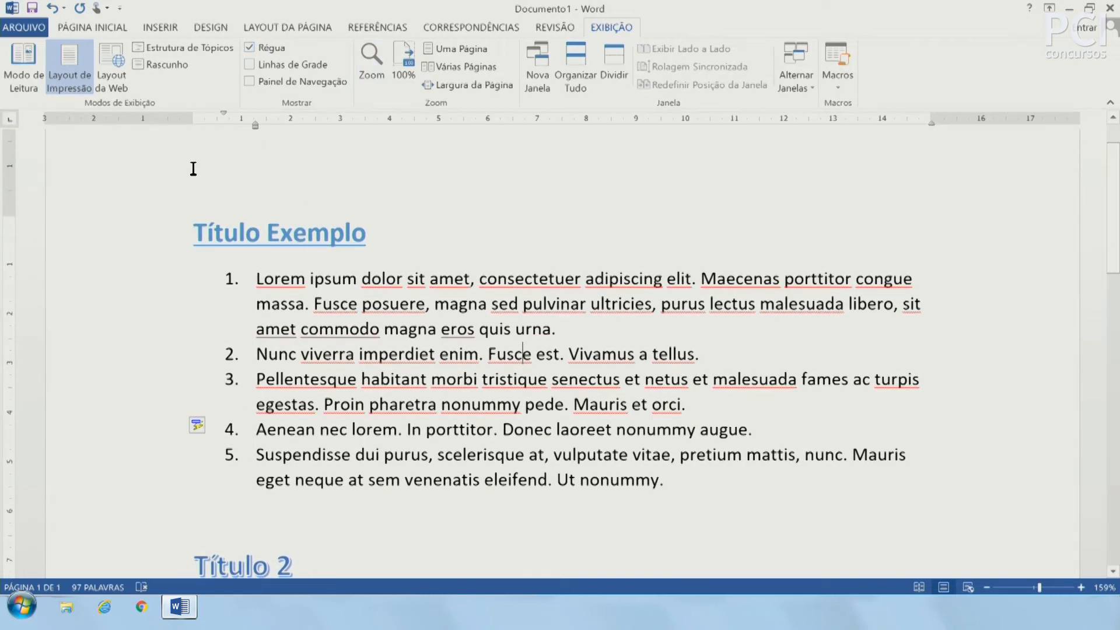
click(92, 27)
Increase the numbered list's indent four times, and decrease it until the numbers align with the left margin
click(286, 267)
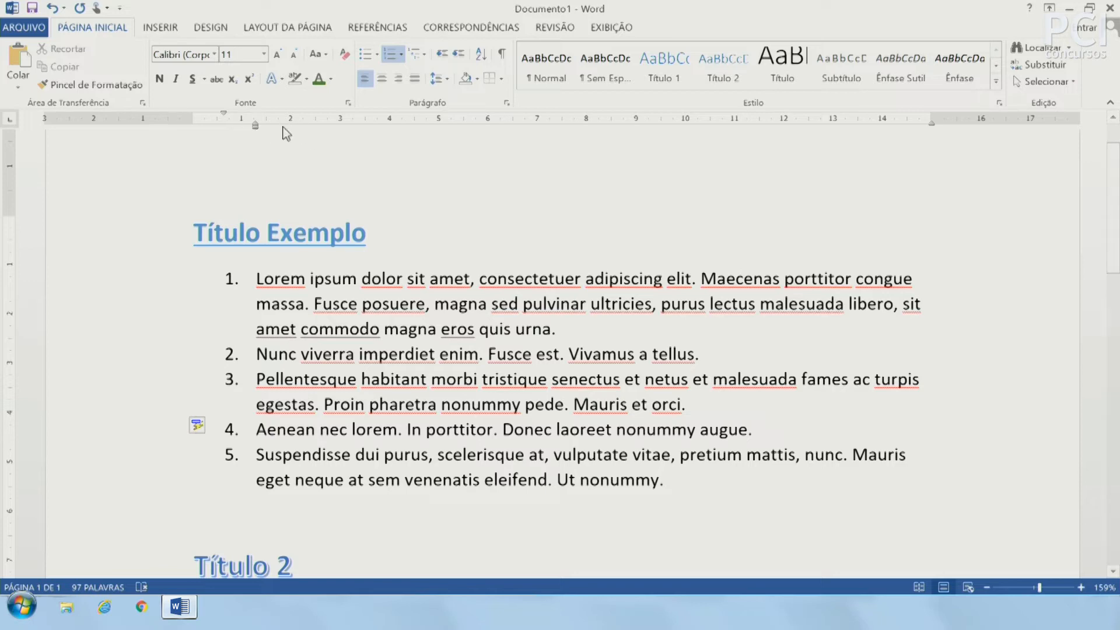
mouse_move(254, 125)
mouse_down()
mouse_move(413, 130)
mouse_move(280, 131)
mouse_move(255, 144)
mouse_move(257, 122)
mouse_up()
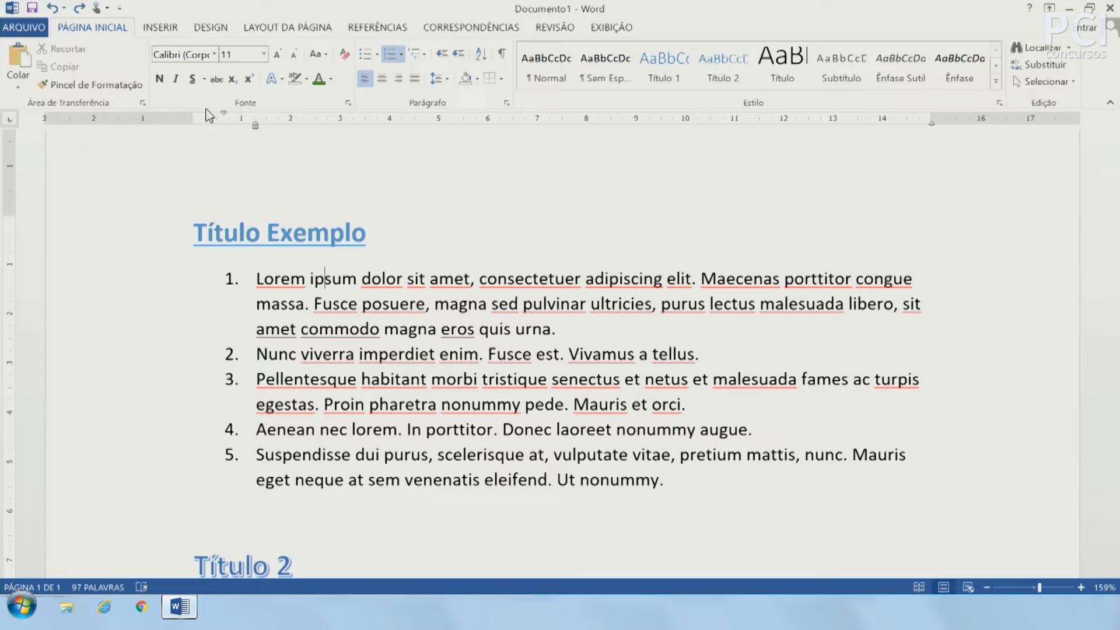
click(460, 54)
click(459, 54)
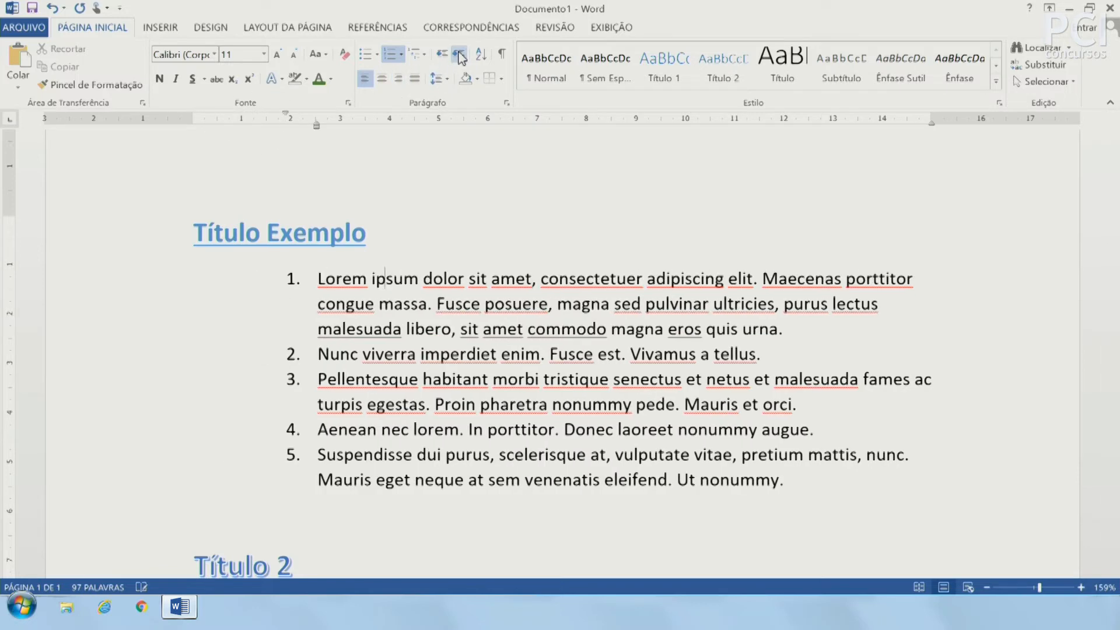
click(459, 54)
click(459, 54)
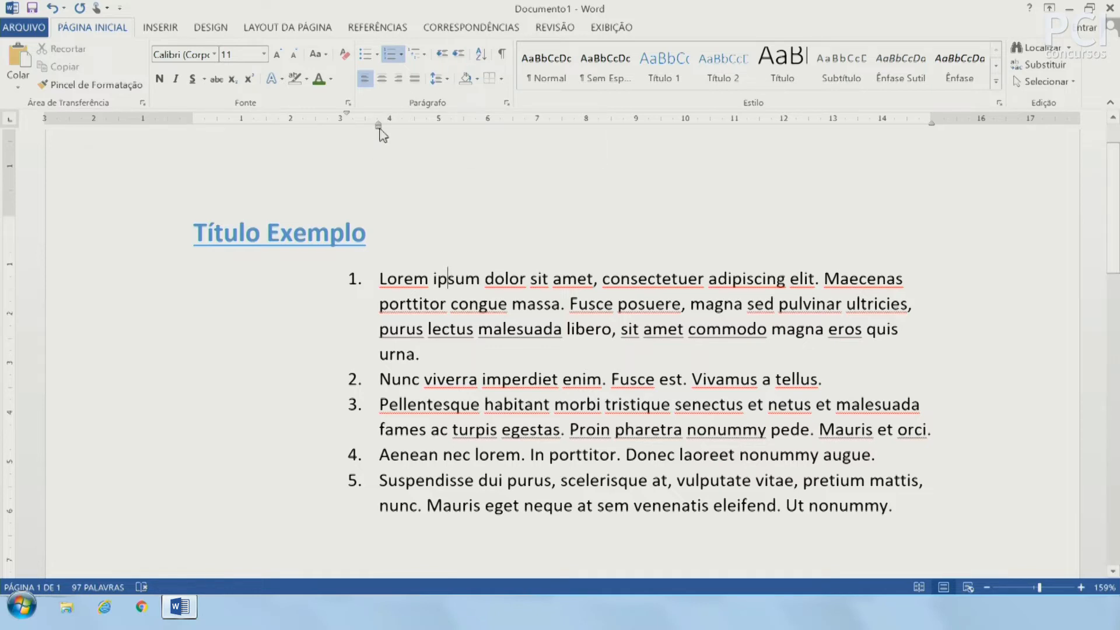
click(443, 54)
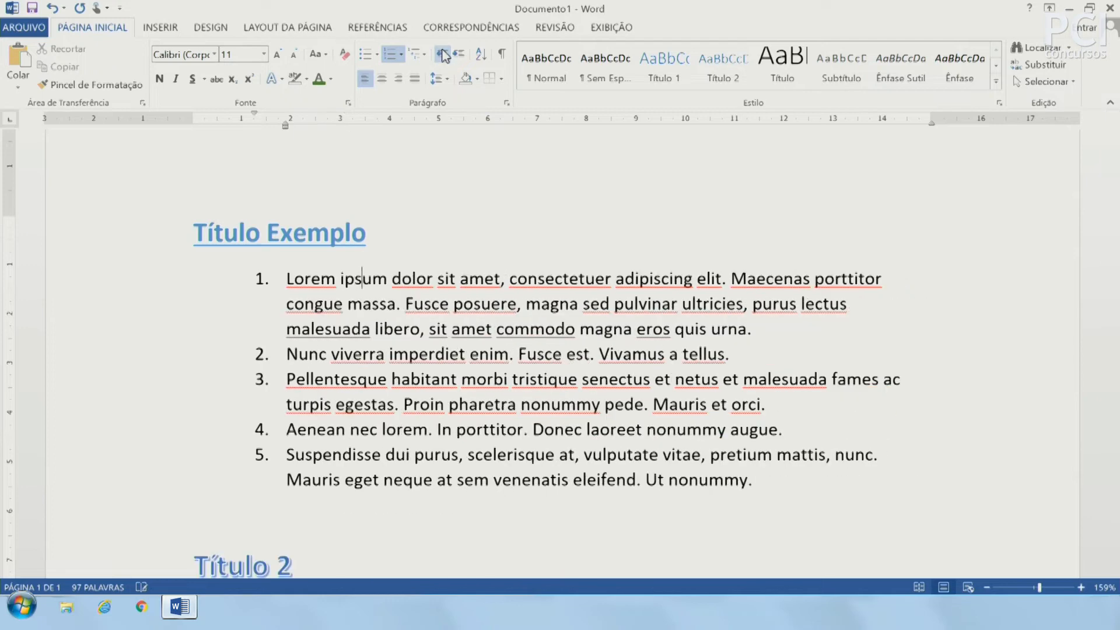
click(443, 55)
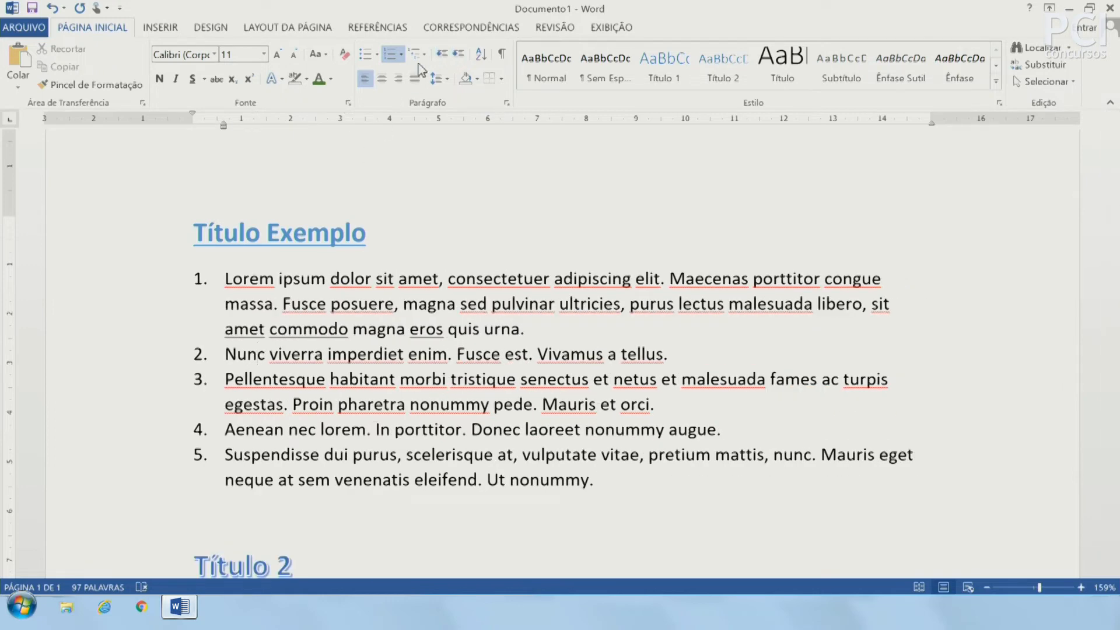
Demote the second list item, "Nunc viverra imperdiet enim", to sub-item a under item 1
click(301, 354)
click(205, 280)
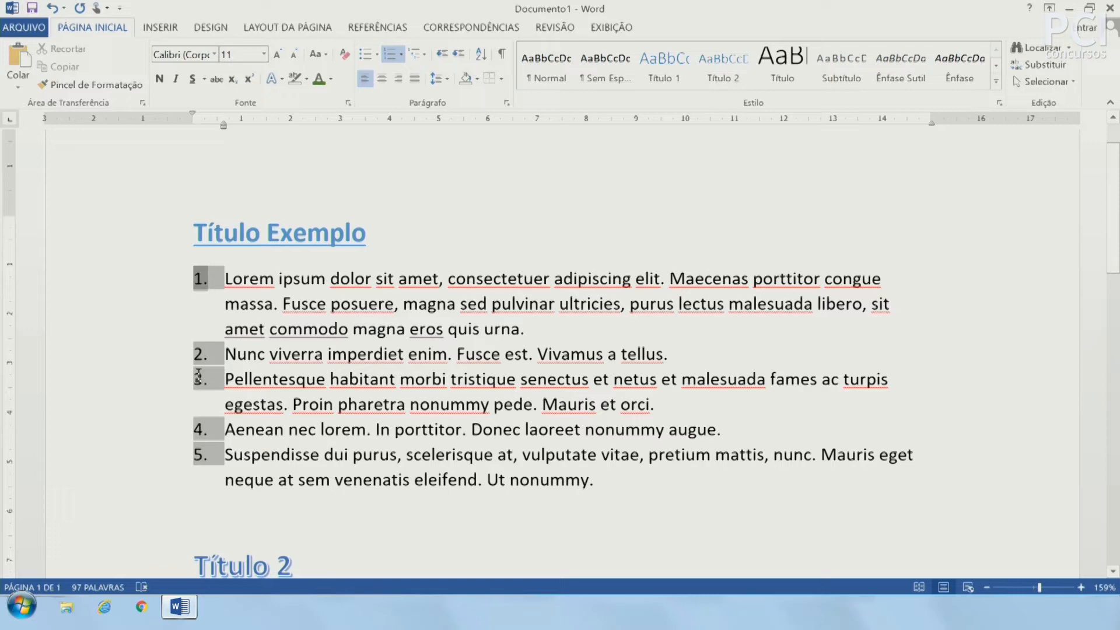
click(280, 351)
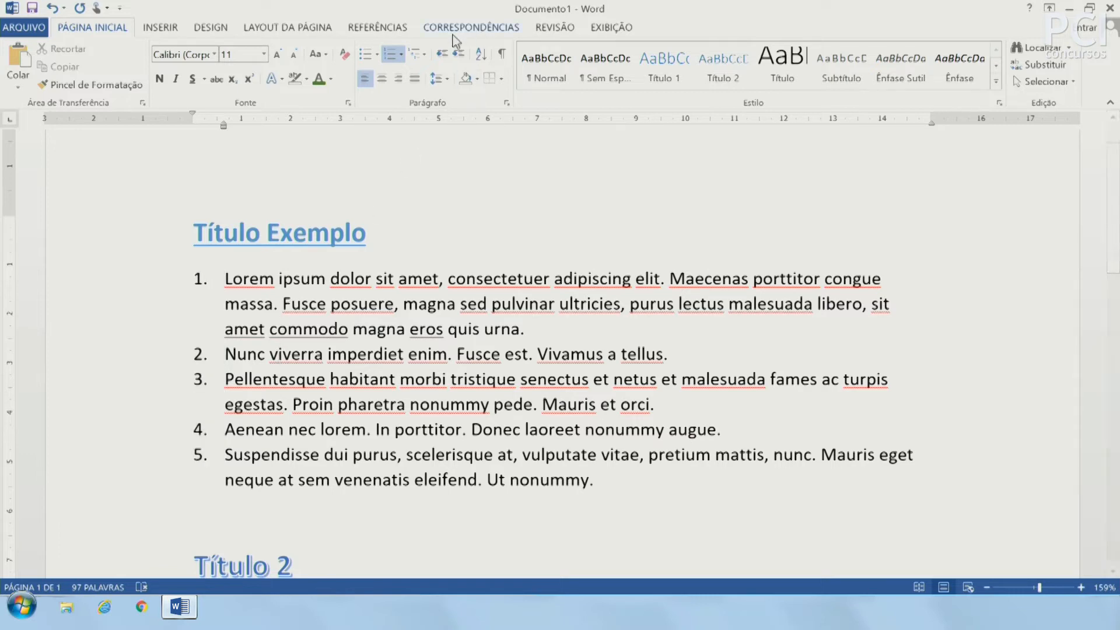
click(458, 57)
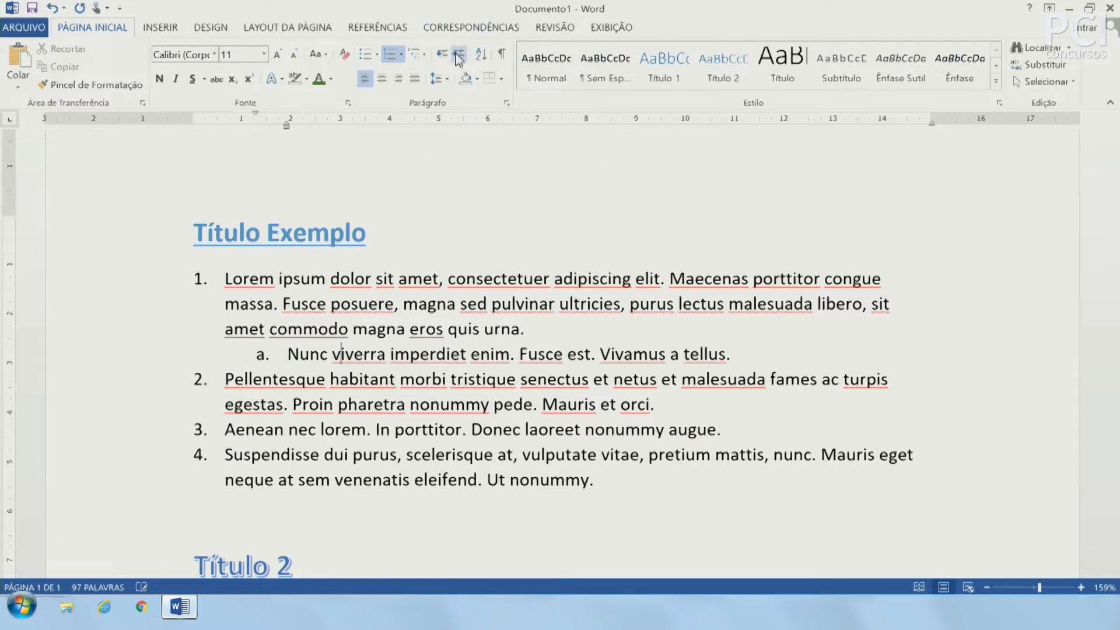
click(260, 356)
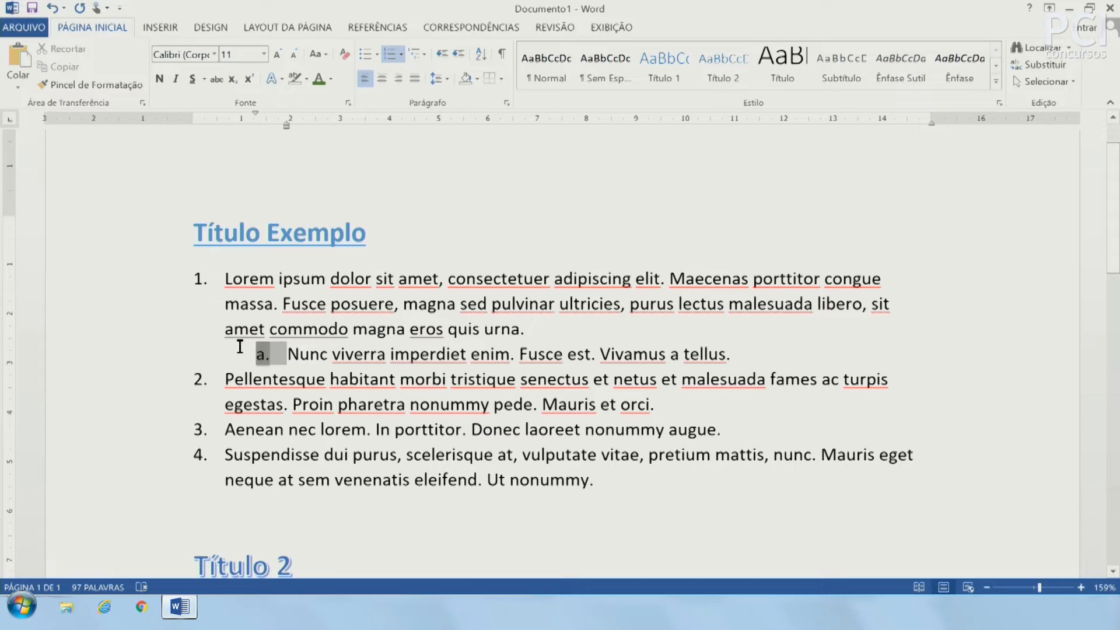
click(395, 377)
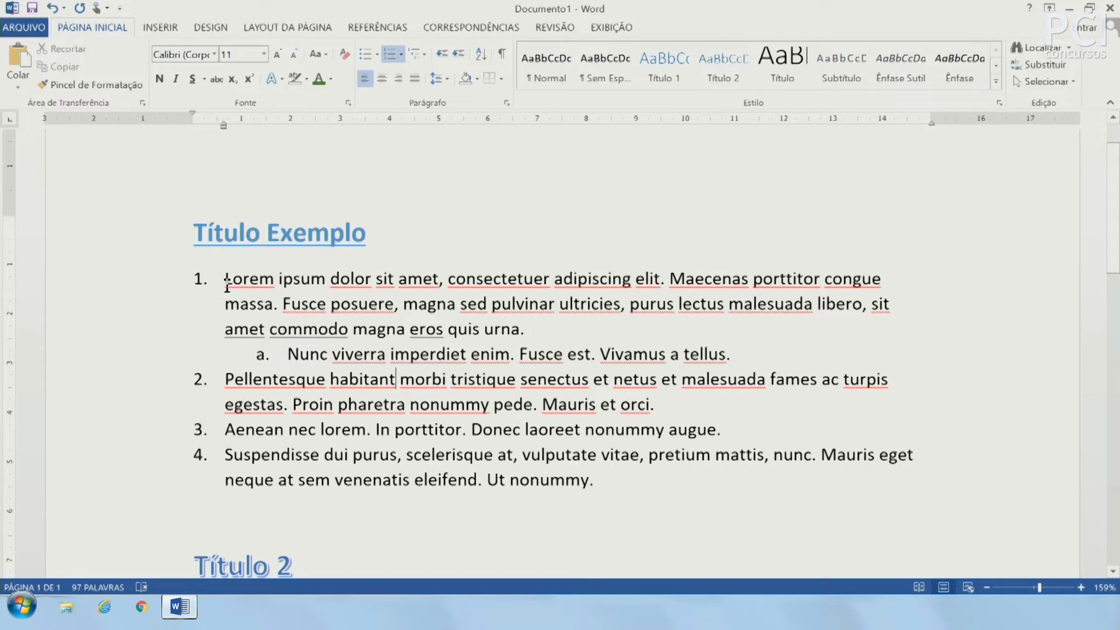
drag(227, 284, 409, 328)
drag(290, 354, 416, 354)
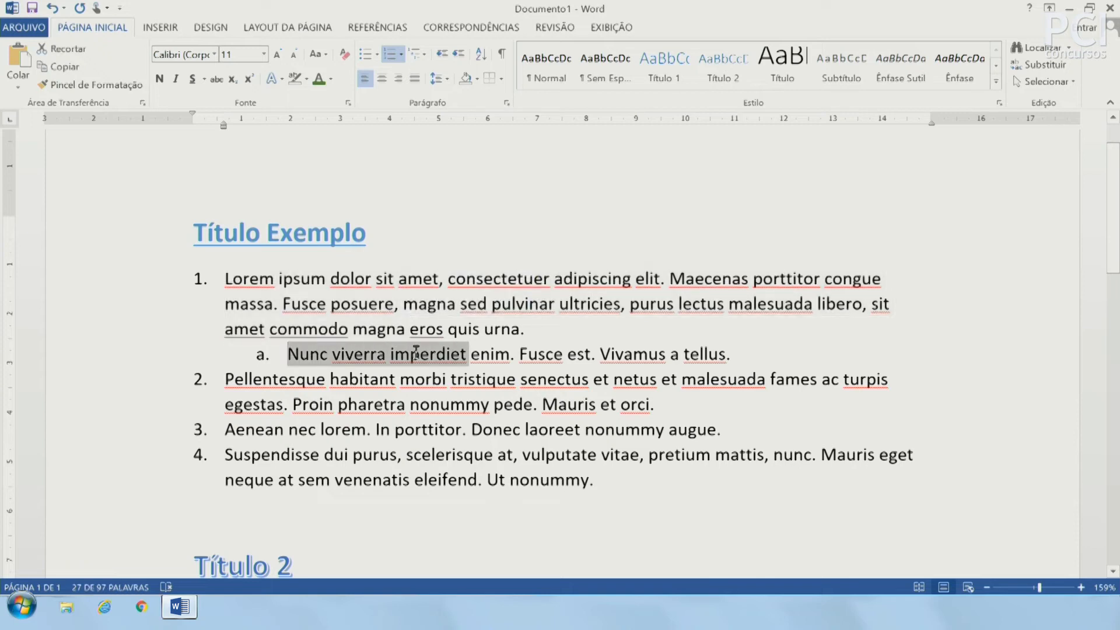
click(470, 353)
Demote the list items starting "Pellentesque habitant" and "Aenean nec lorem" by one level so they become sub-items of item 1
click(330, 380)
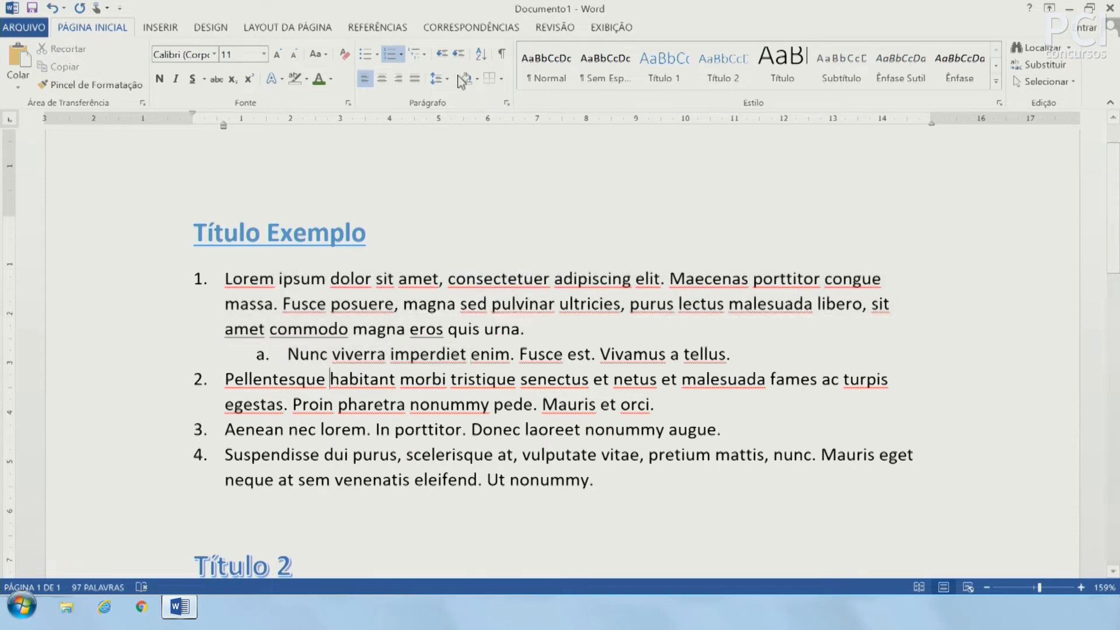
click(459, 53)
click(366, 430)
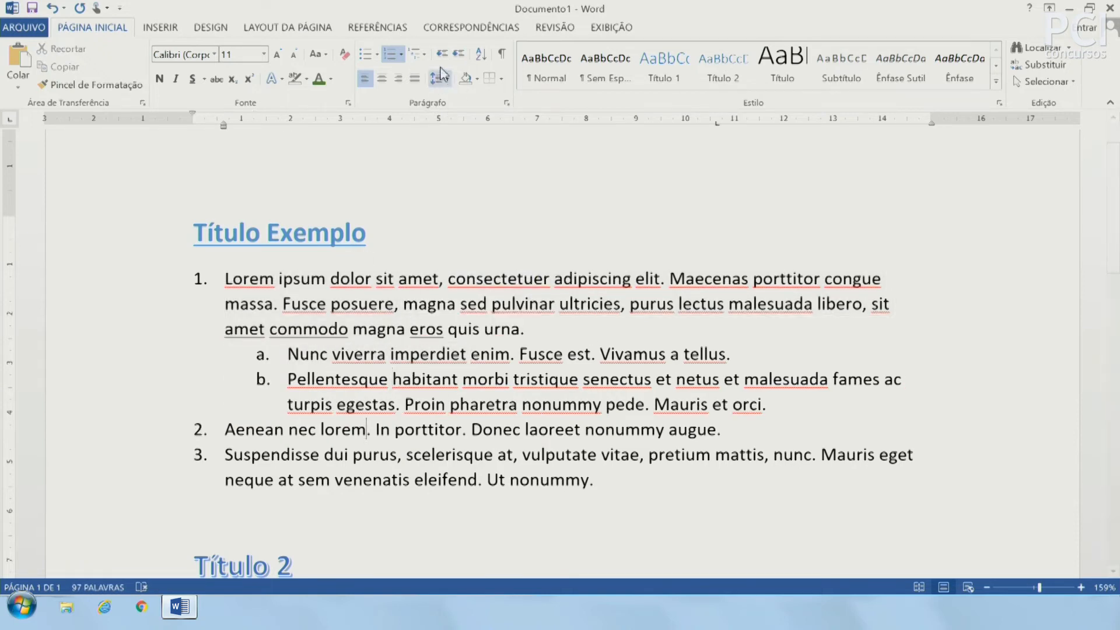
click(459, 54)
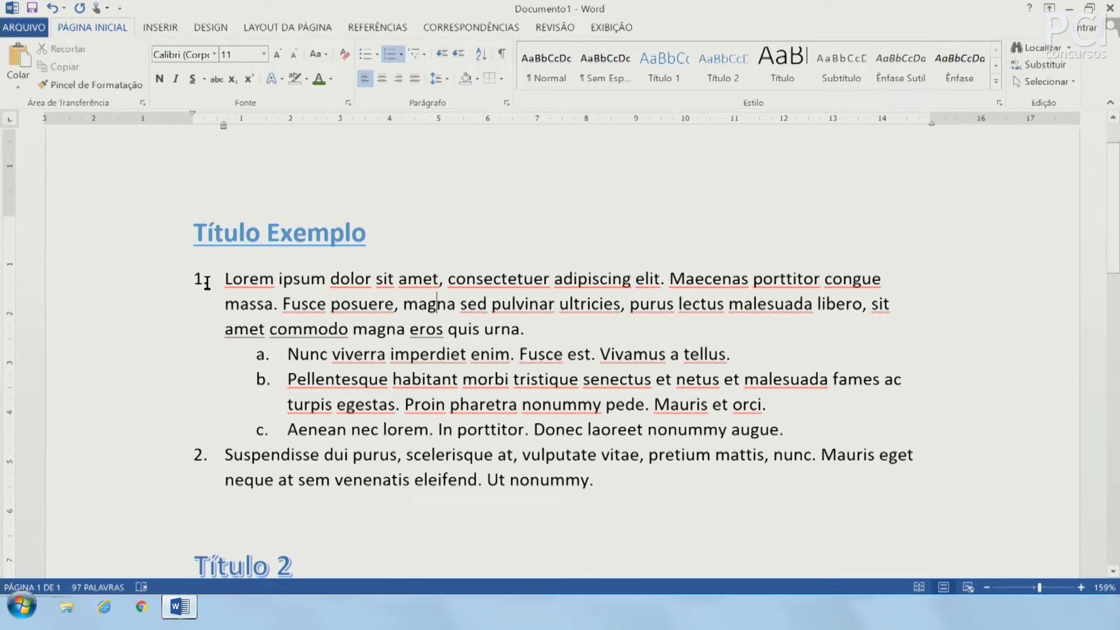
Apply the multilevel numbering format 1., 1.1., 1.1.1. to the list under "Título Exemplo"
click(263, 354)
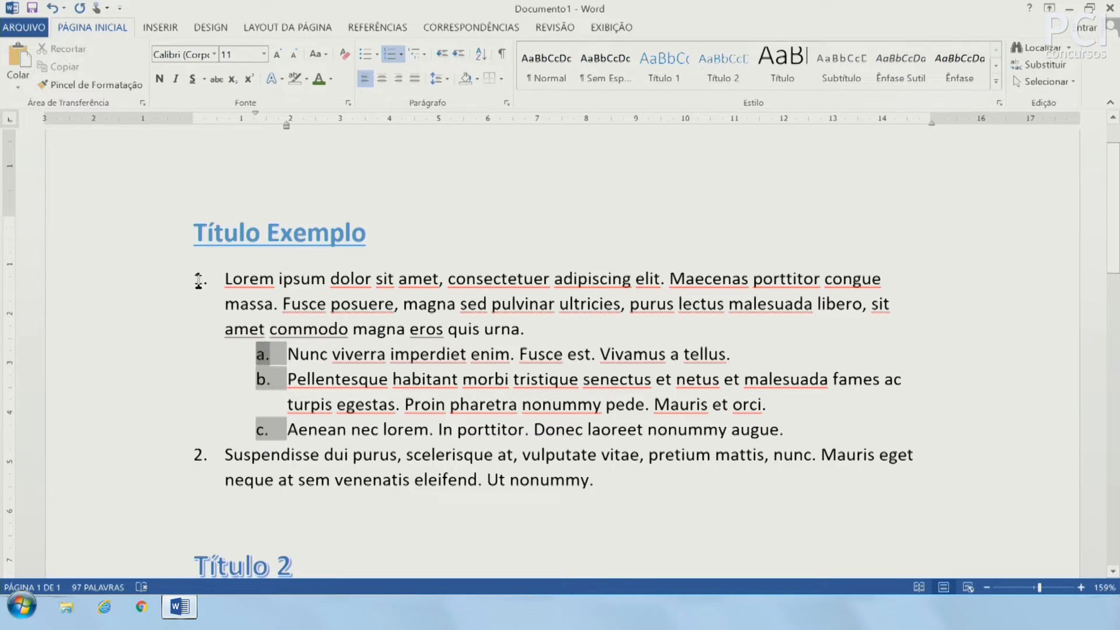
click(425, 58)
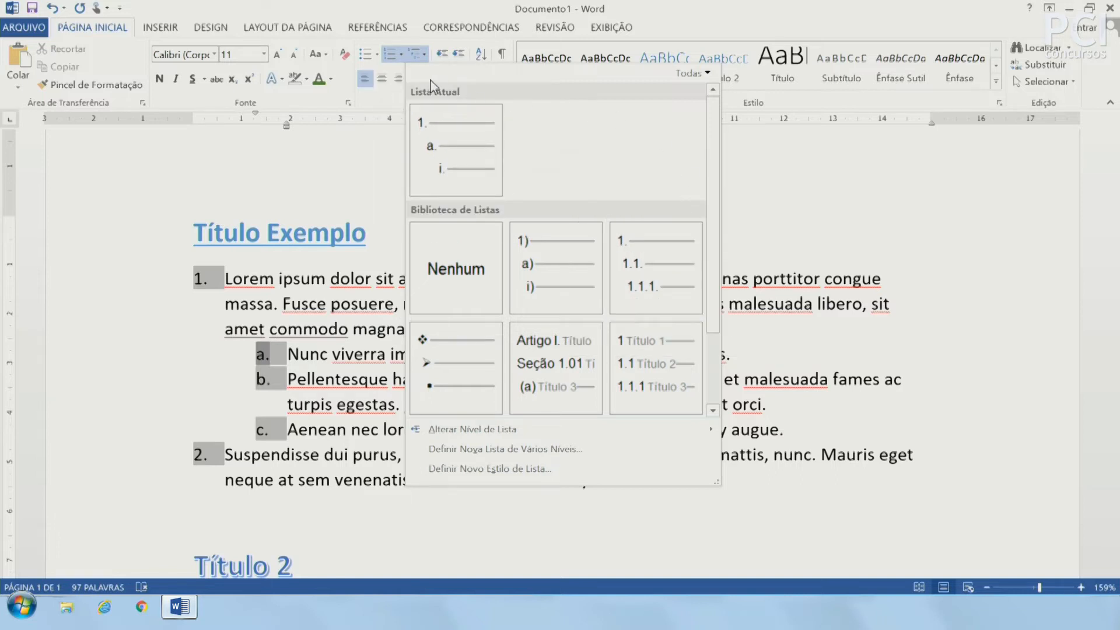
mouse_move(421, 124)
mouse_move(612, 257)
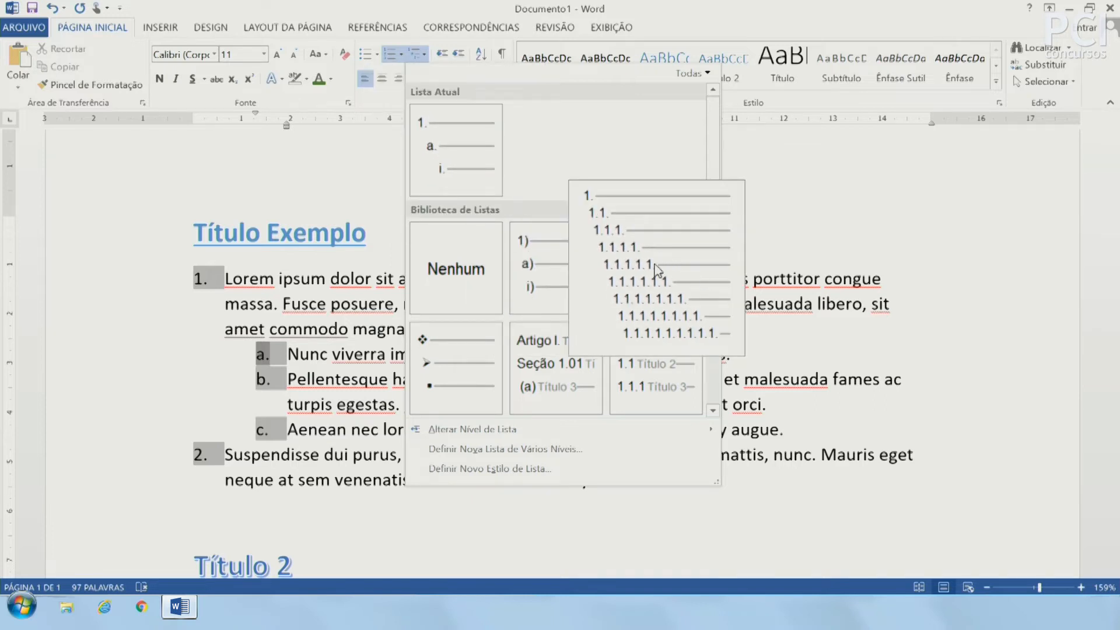
key(Escape)
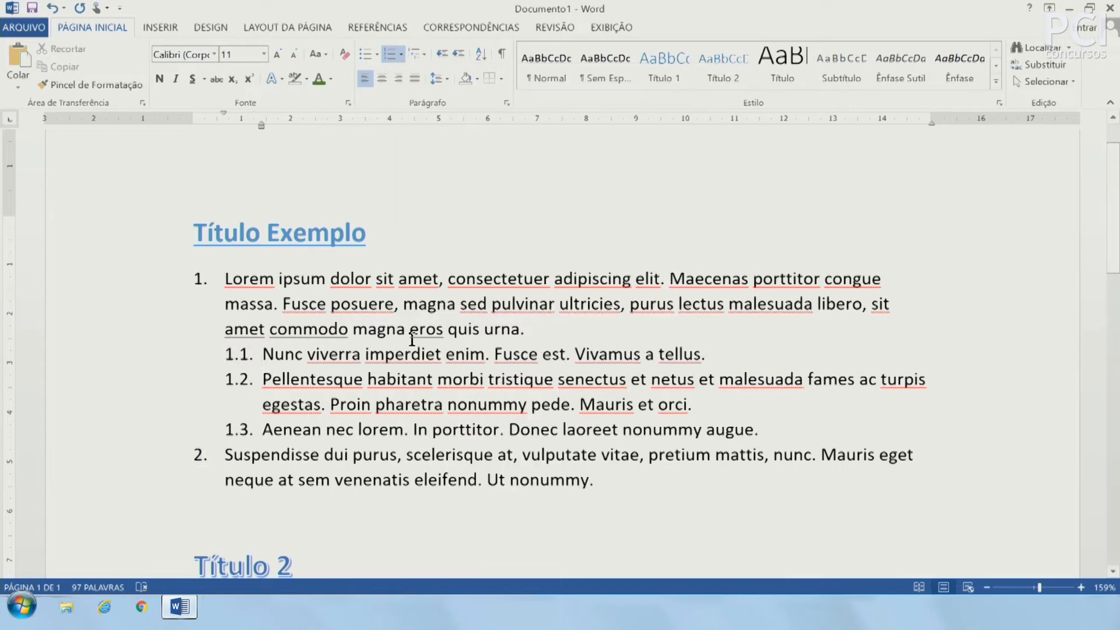
Demote the "Aenean nec lorem" item one more level to make it a third-level item
click(201, 280)
click(243, 354)
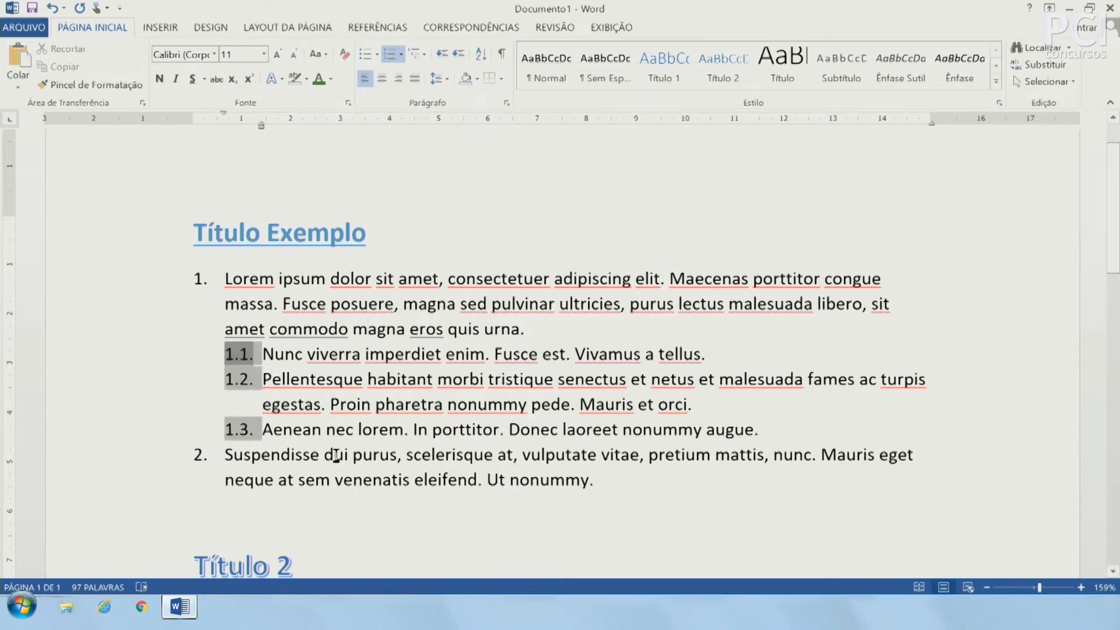
click(231, 378)
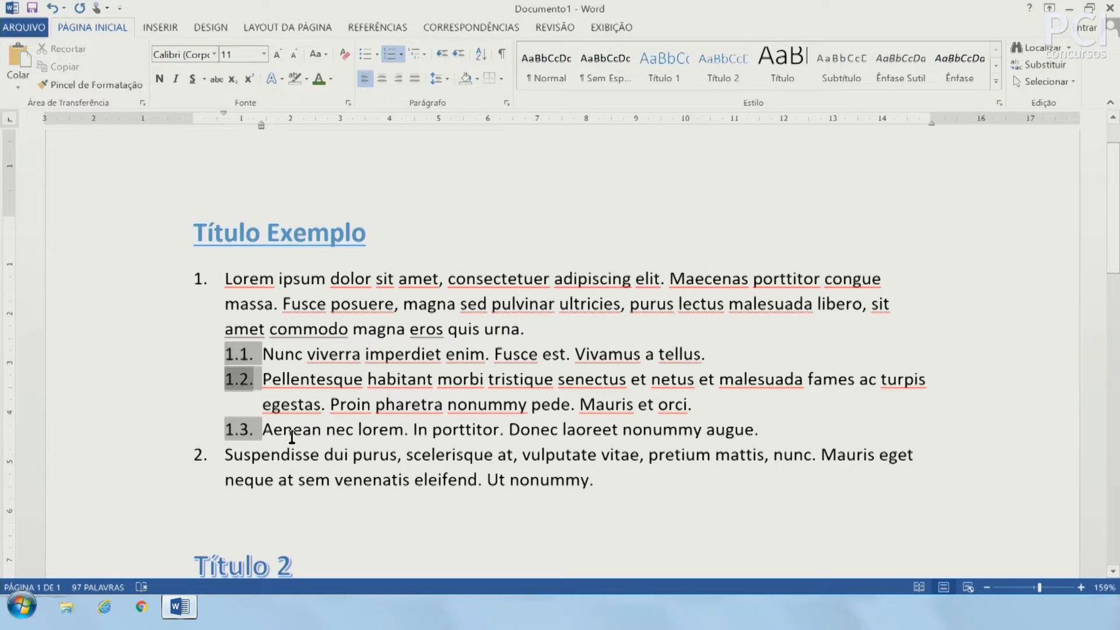
click(292, 437)
click(459, 53)
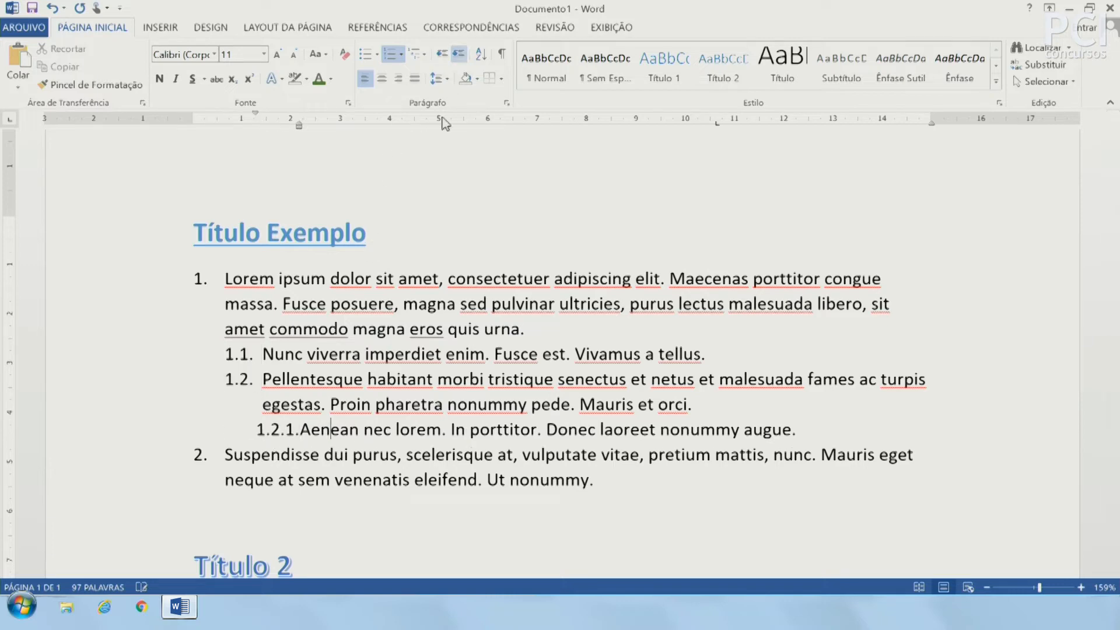
click(296, 459)
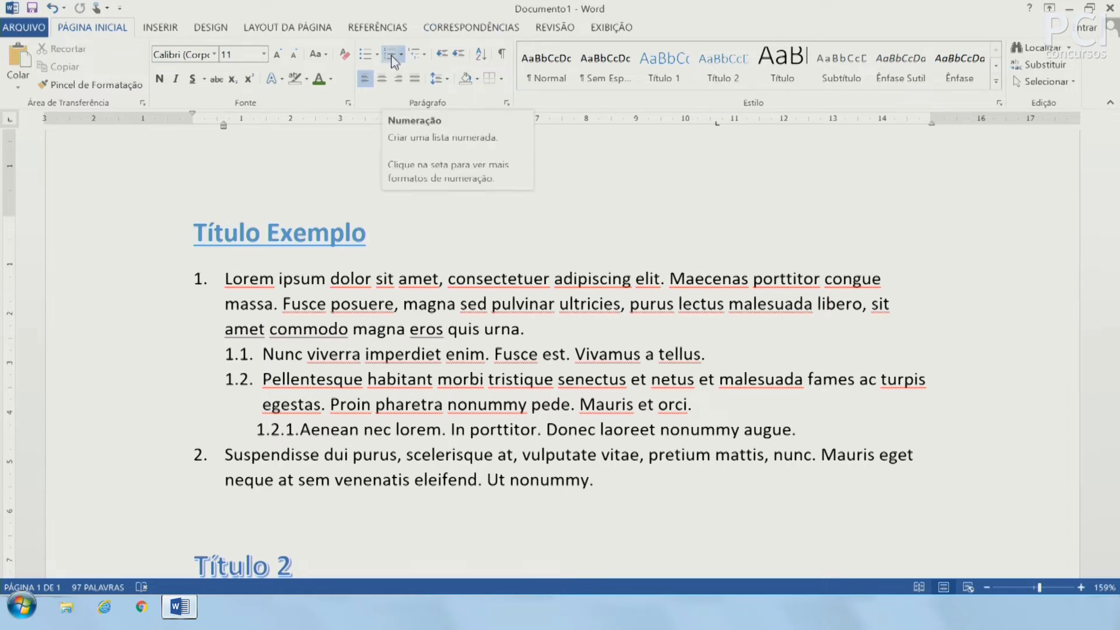
click(458, 352)
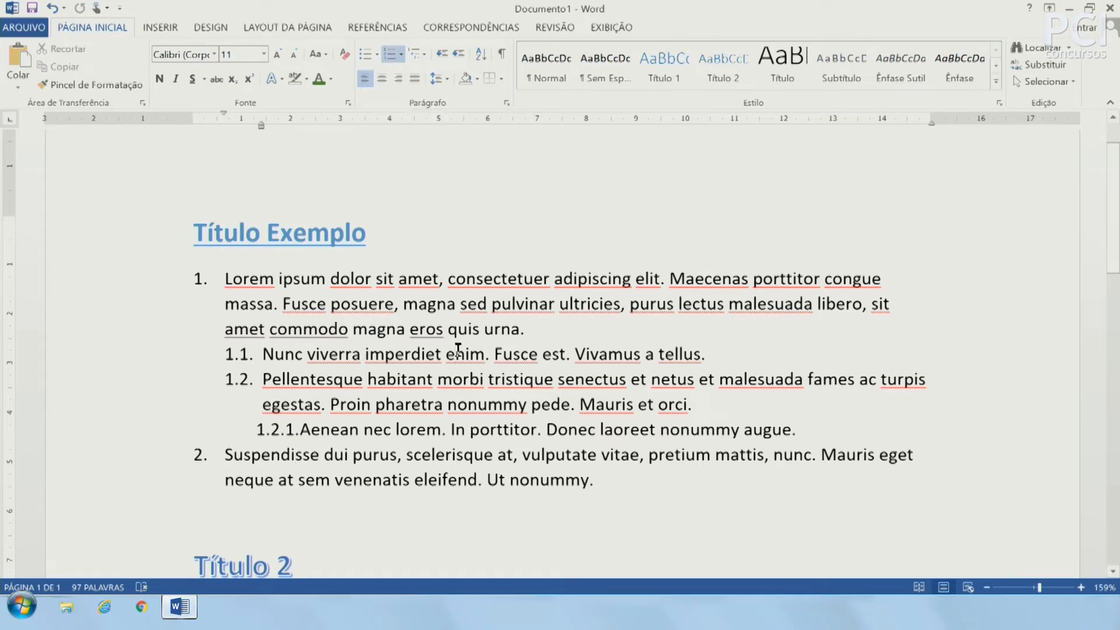
click(419, 57)
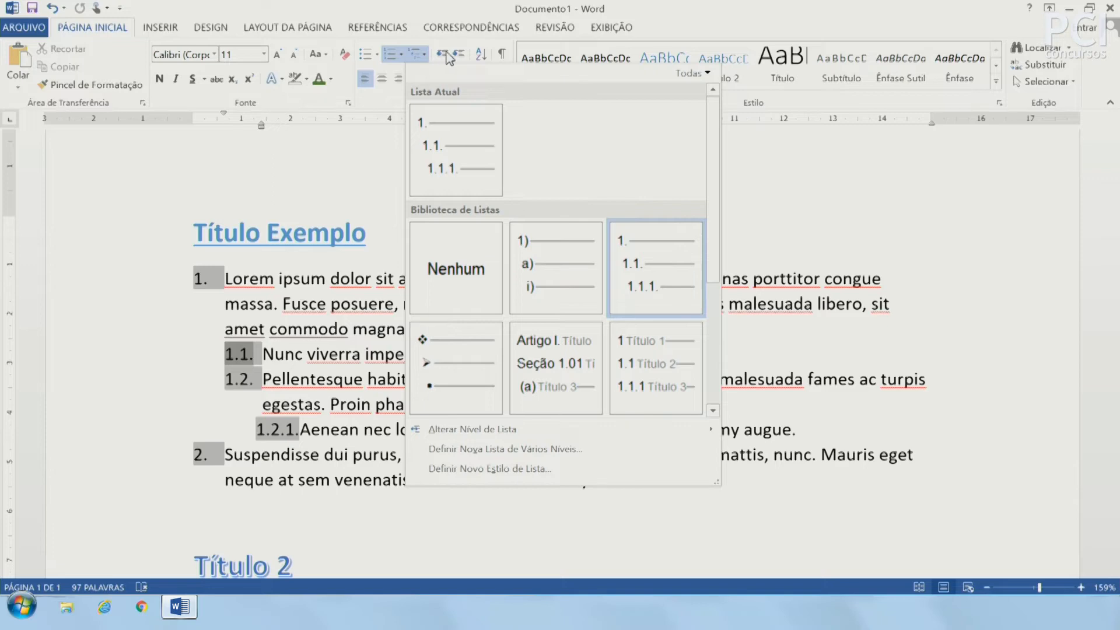
click(458, 3)
Remove the numbering from the whole list and decrease the indent of the "Aenean nec lorem" paragraph to the margin
mouse_move(81, 277)
mouse_down()
mouse_move(140, 409)
mouse_move(127, 484)
mouse_up()
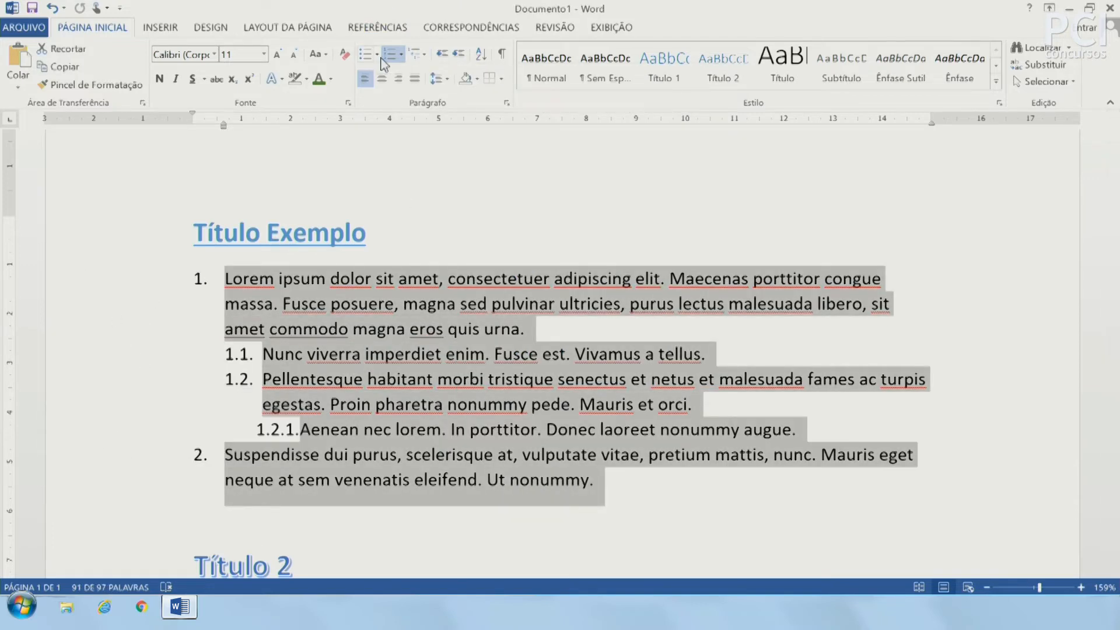
click(385, 55)
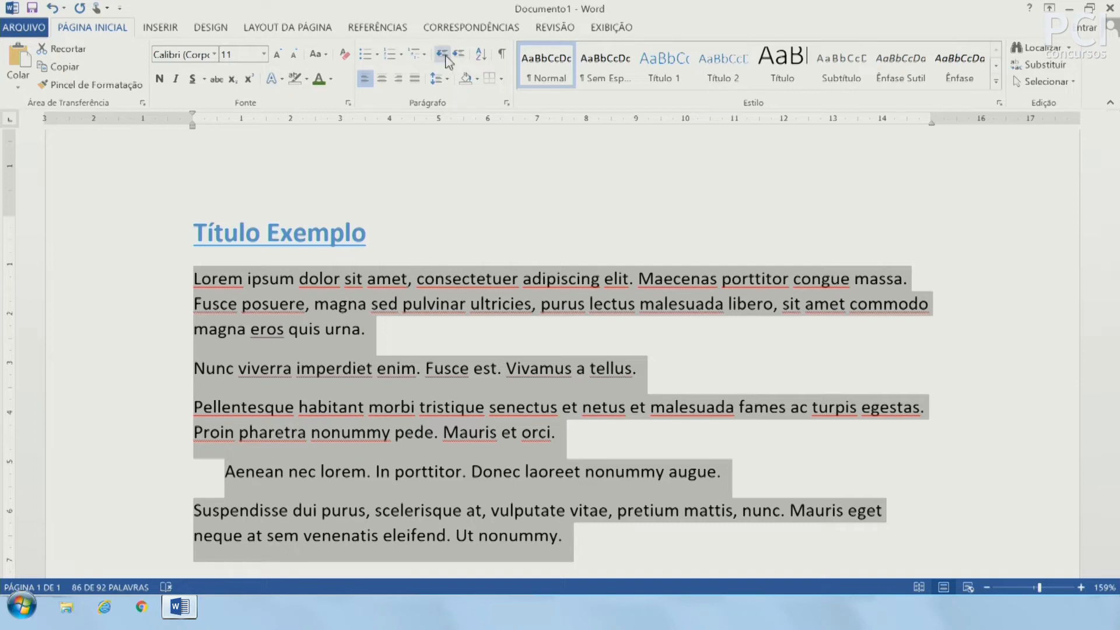
click(390, 471)
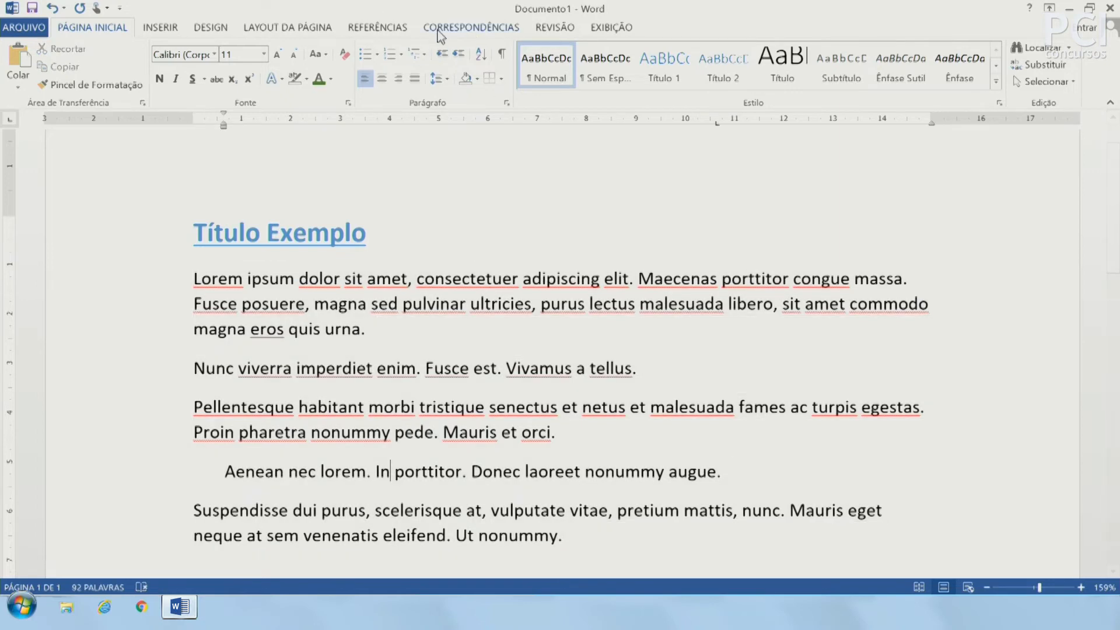
click(442, 53)
Sort the five body paragraphs under "Título Exemplo" by Parágrafos, with type Texto in ascending order (Crescente)
scroll(483, 349, down, 3)
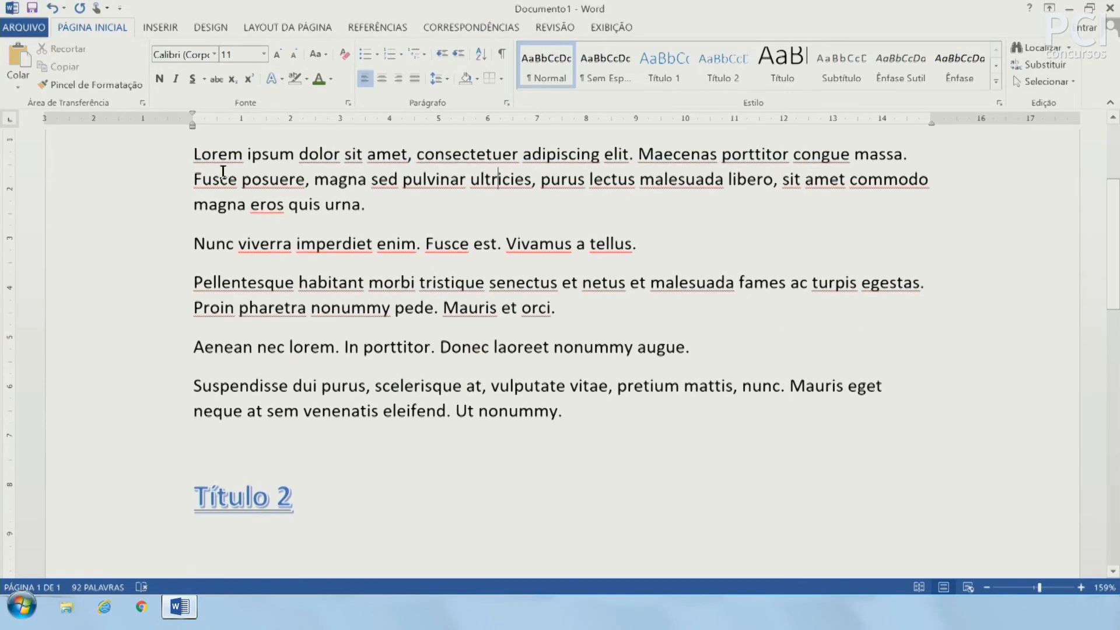
scroll(256, 275, up, 1)
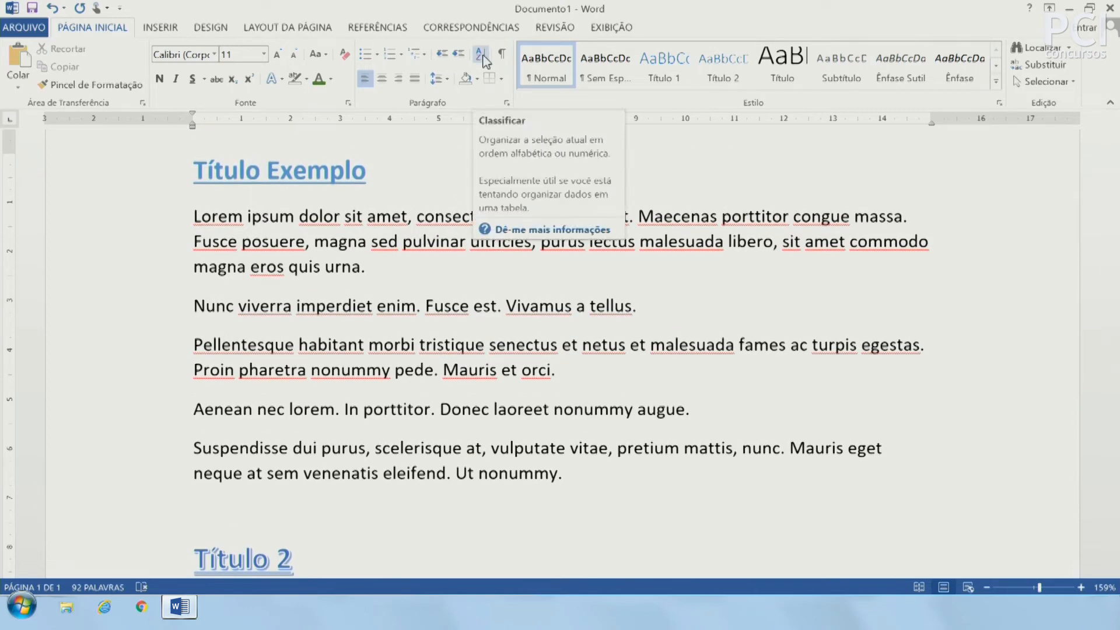
drag(570, 475, 185, 218)
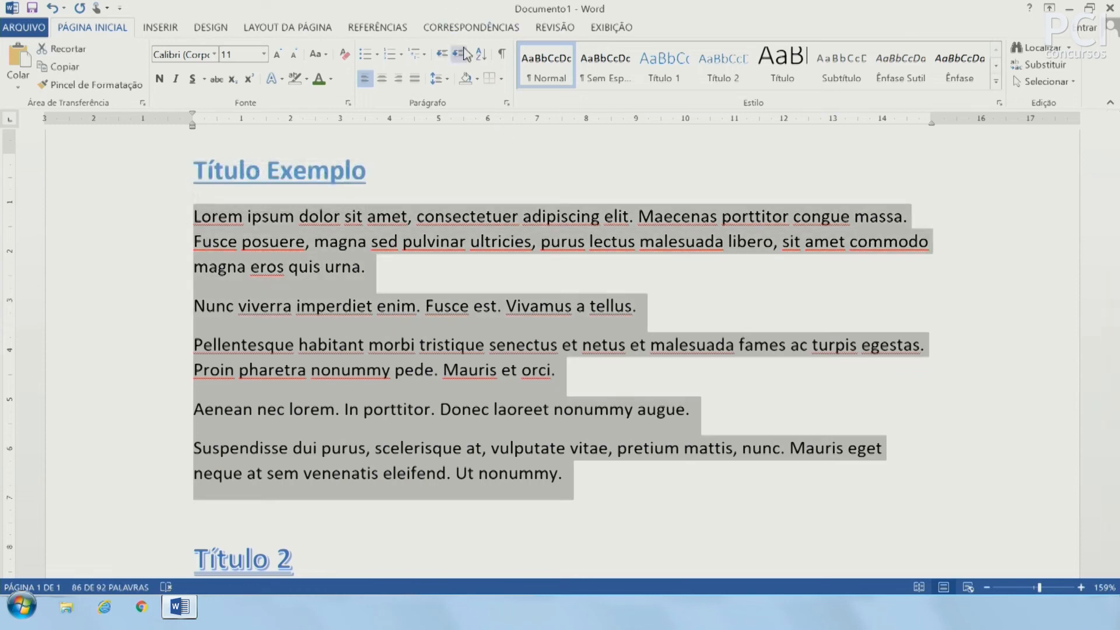
click(480, 55)
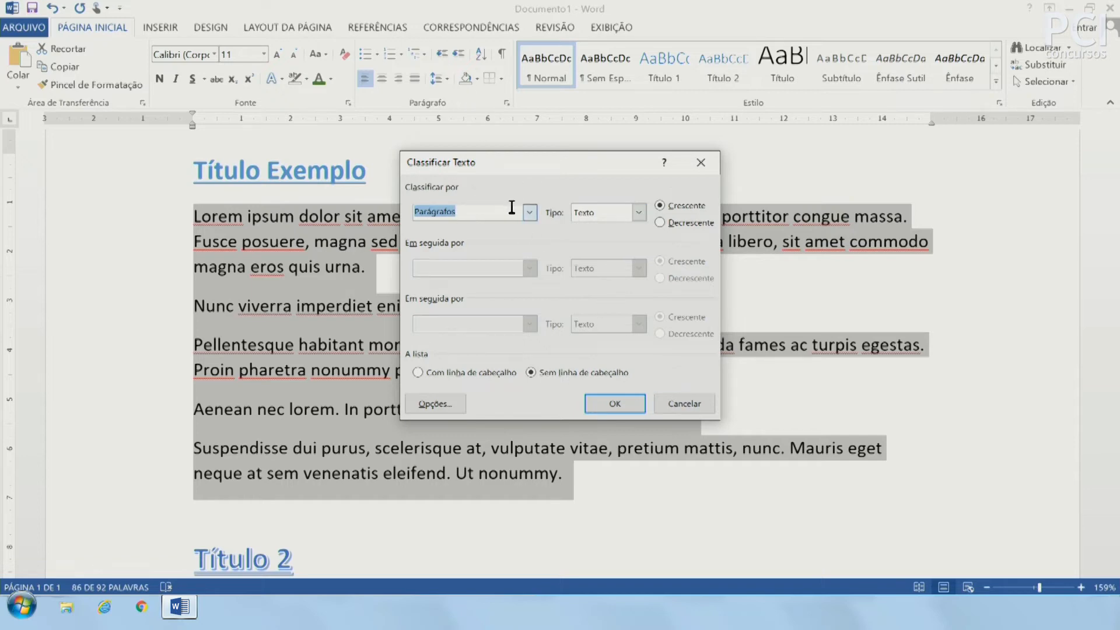
click(531, 213)
click(531, 213)
click(640, 213)
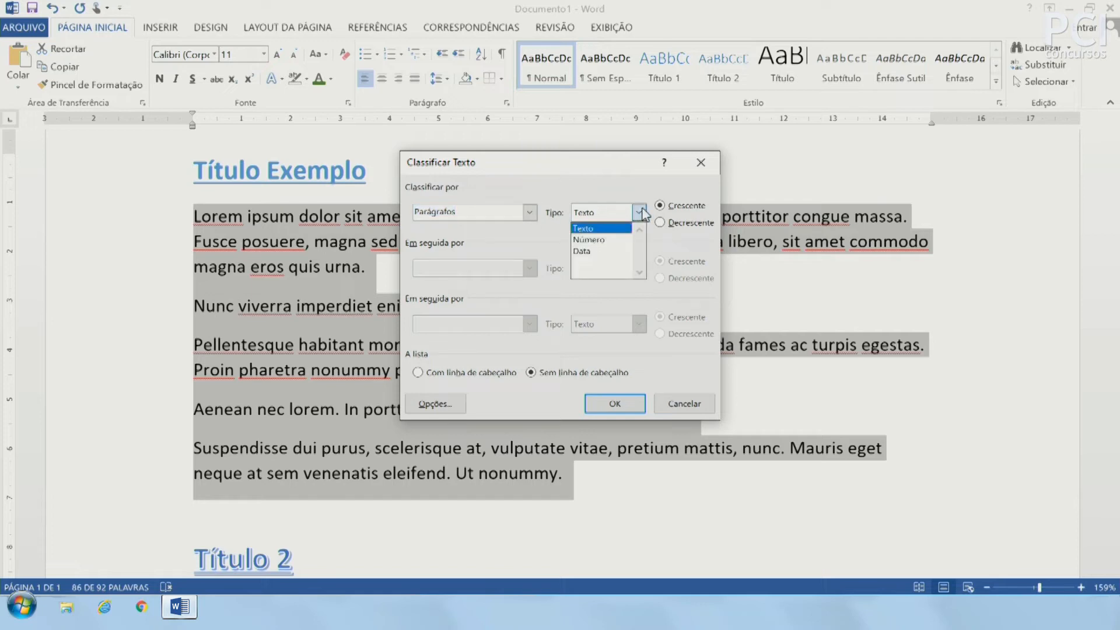
click(642, 213)
click(688, 207)
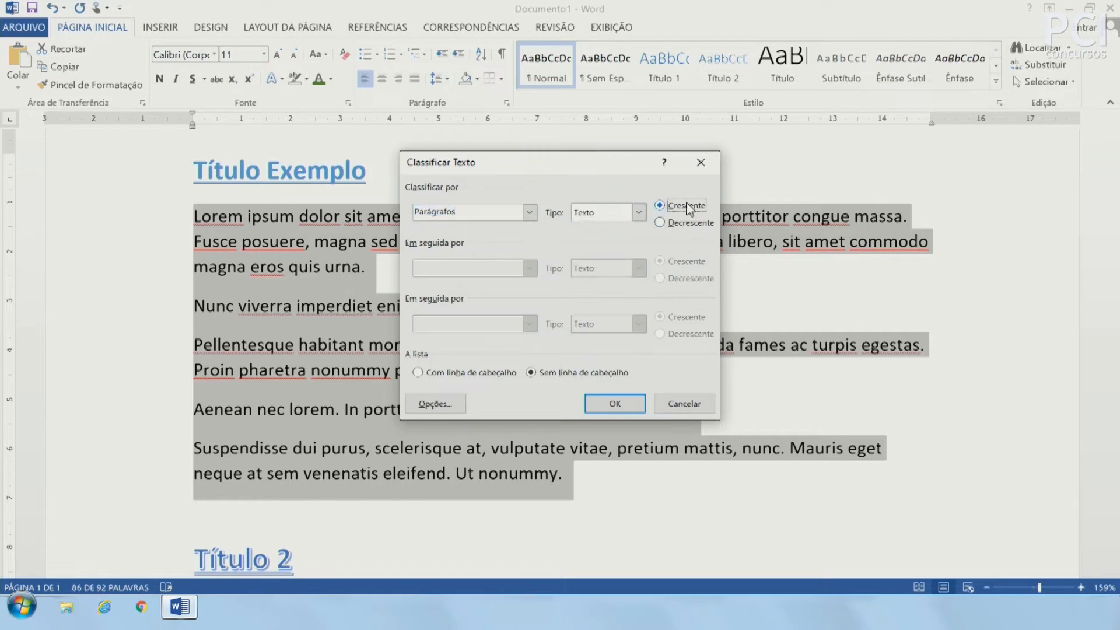
click(690, 223)
click(686, 206)
click(616, 405)
click(227, 259)
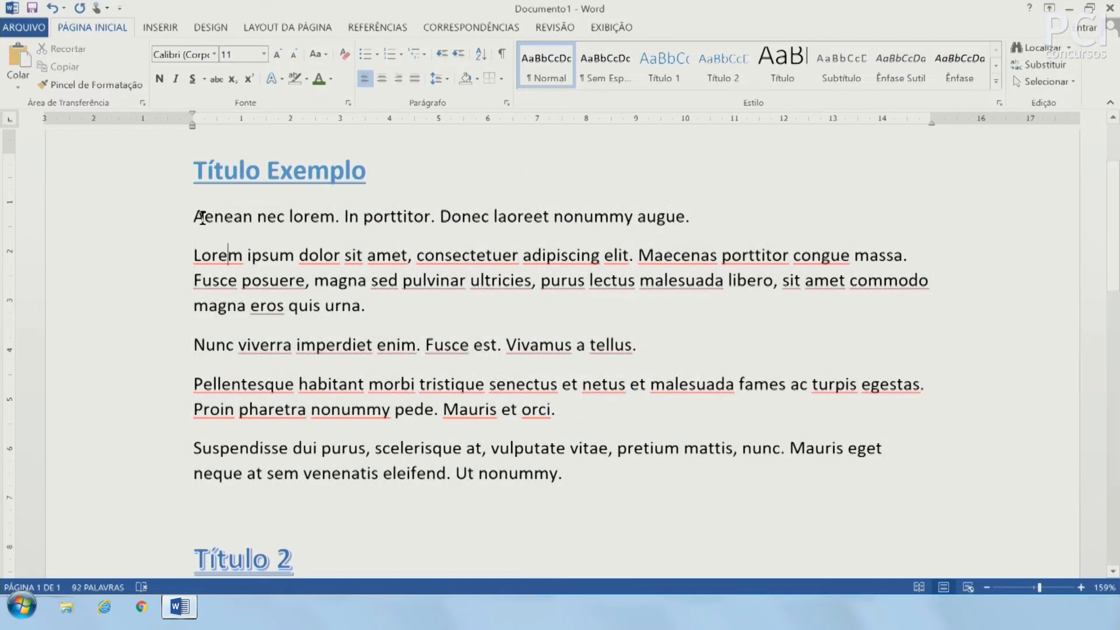
drag(202, 217, 182, 217)
click(203, 259)
click(196, 440)
Add two people's first names on separate lines below the last body paragraph
click(561, 473)
key(Return)
text(Gui)
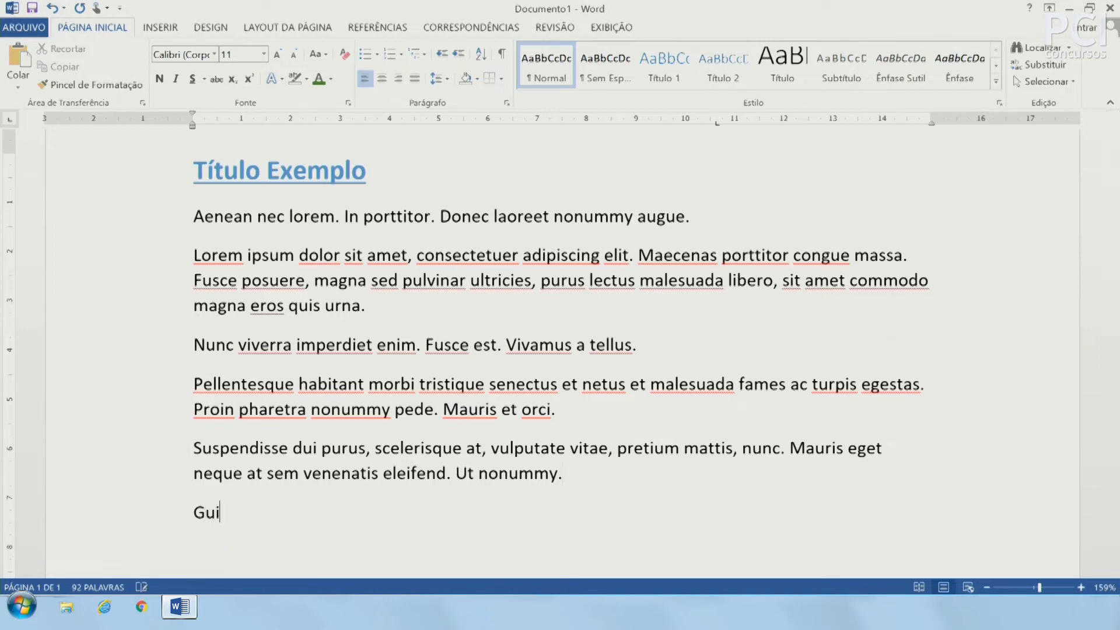
text(lhermK)
text(llr)
key(BackSpace)
key(BackSpace)
text(lly)
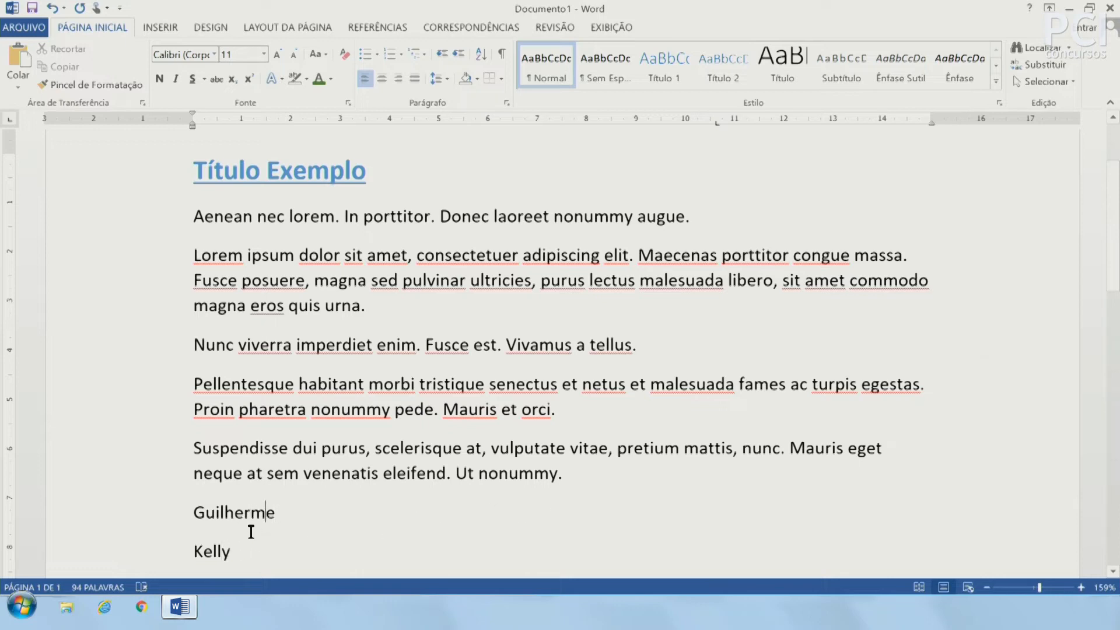
Undo the addition of the two name lines below the last body paragraph
drag(297, 509, 292, 567)
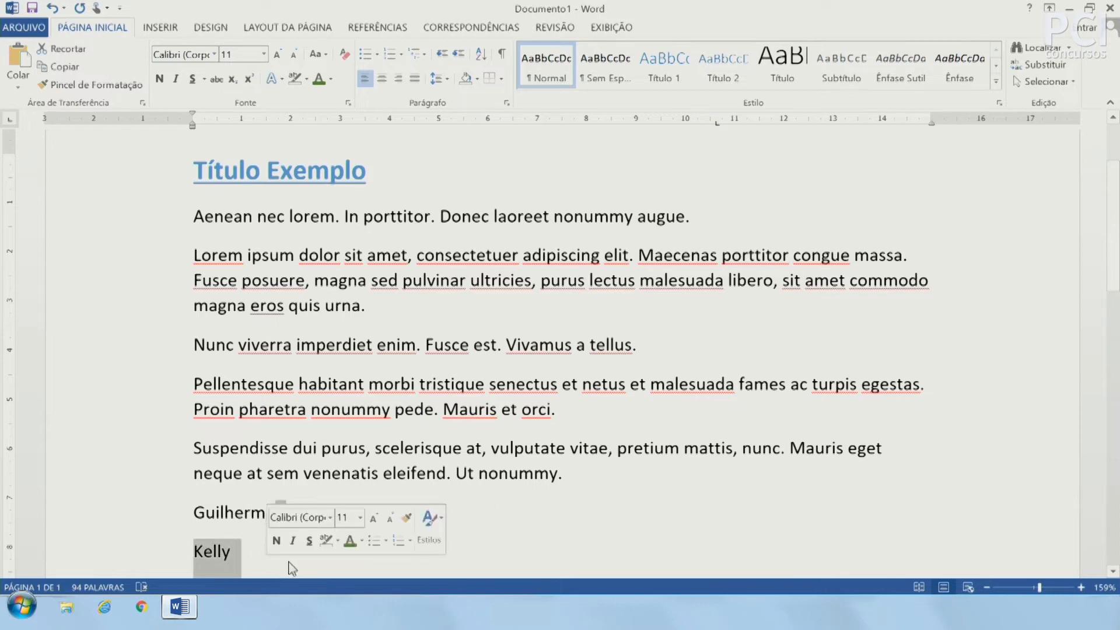
click(498, 528)
key(ctrl+z)
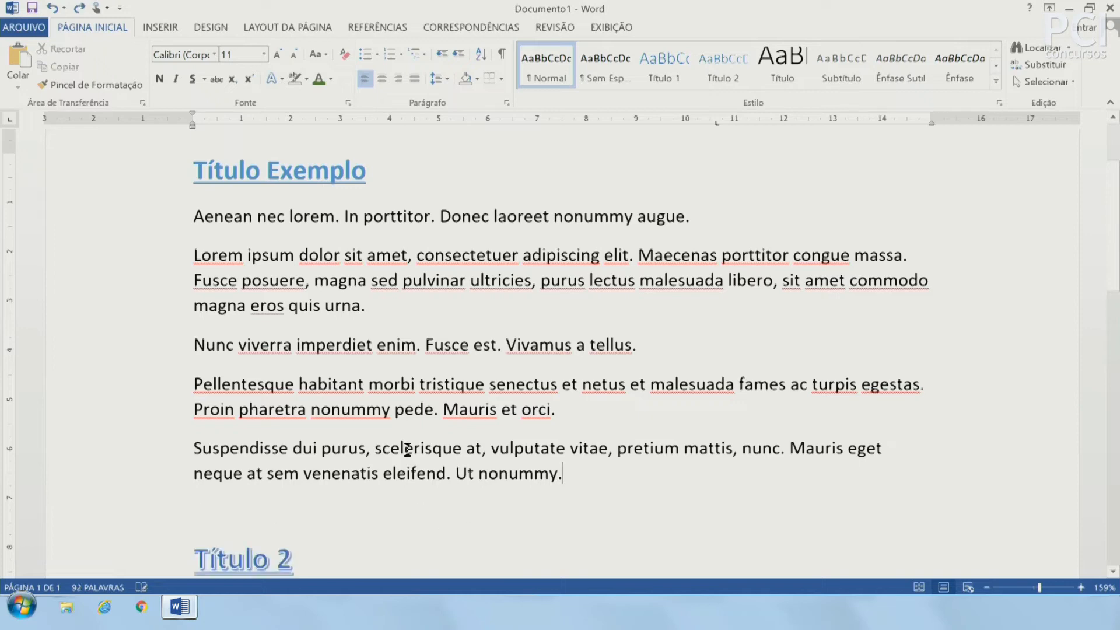
drag(209, 217, 325, 480)
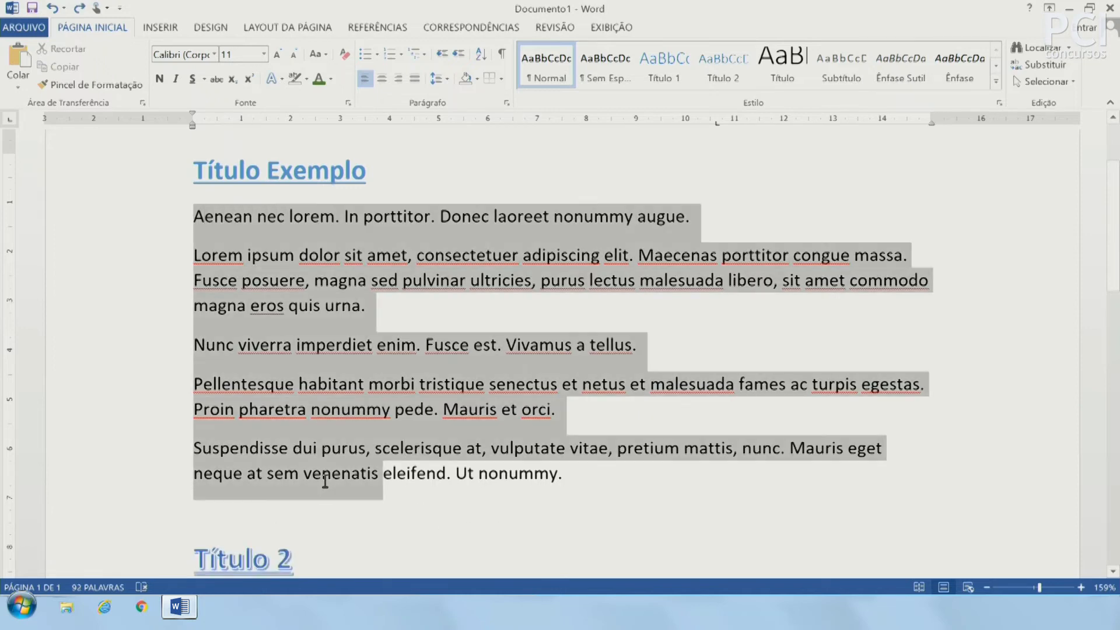
click(193, 213)
click(175, 218)
click(194, 217)
drag(195, 217, 242, 217)
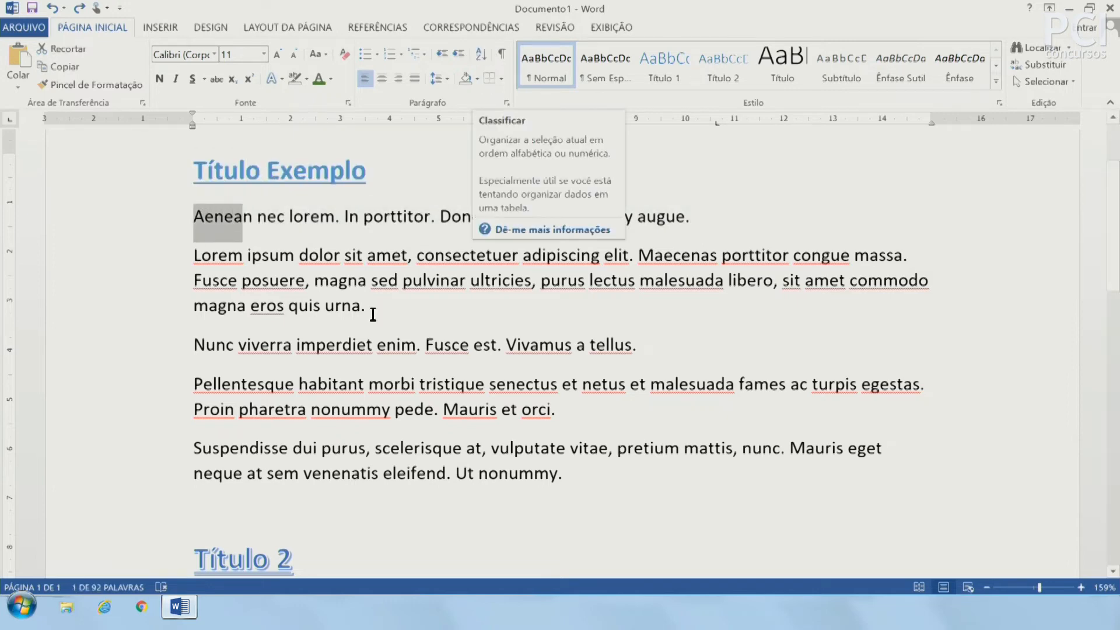
Show the paragraph marks and hidden formatting symbols, and select the space between "Título" and "Exemplo" in the heading
click(434, 318)
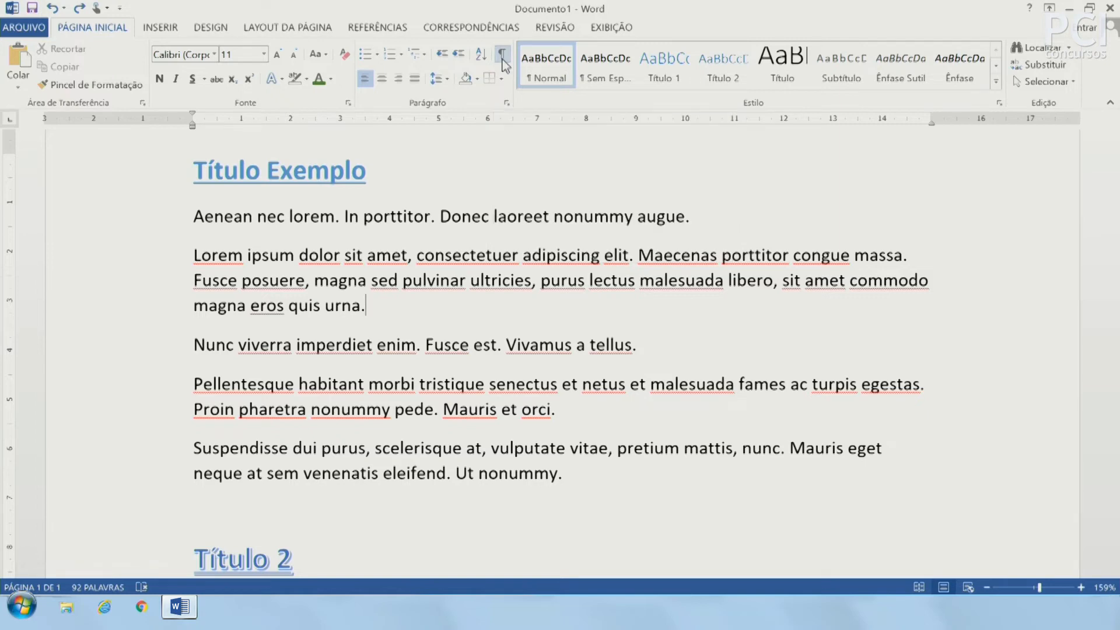
click(502, 56)
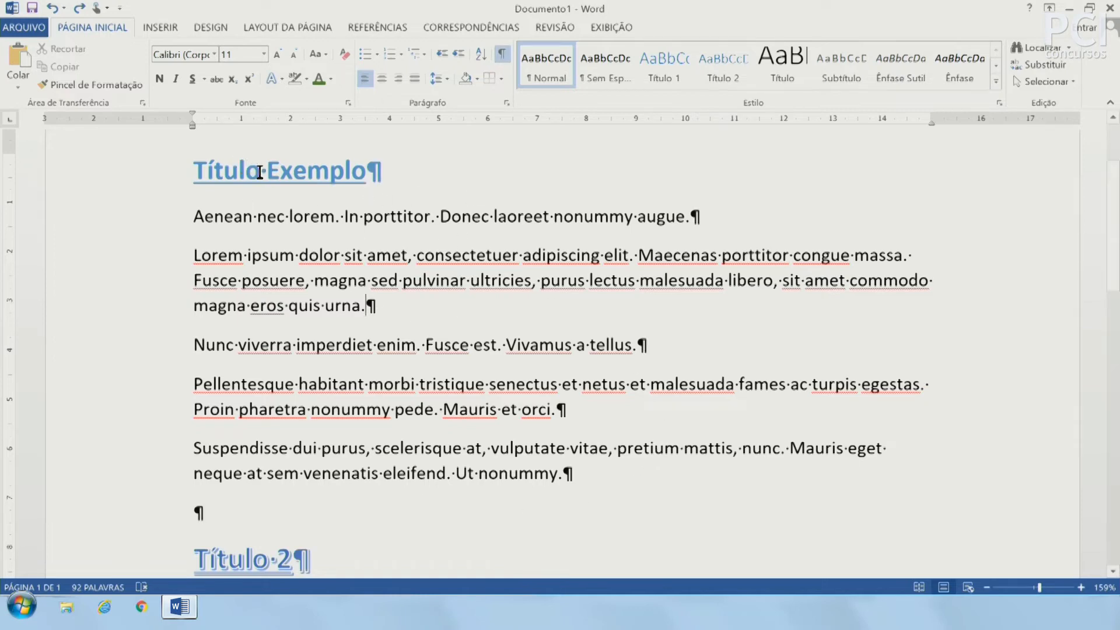
drag(260, 172, 267, 172)
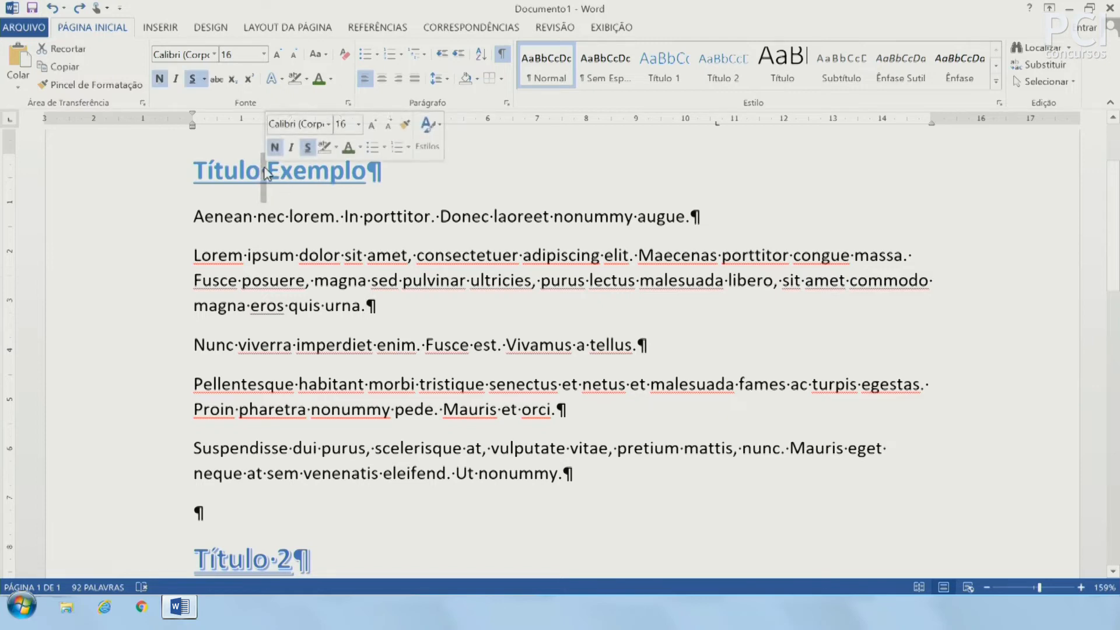
Select the paragraph mark at the end of the heading "Título Exemplo" to examine it, and clear the selection
drag(371, 173, 378, 170)
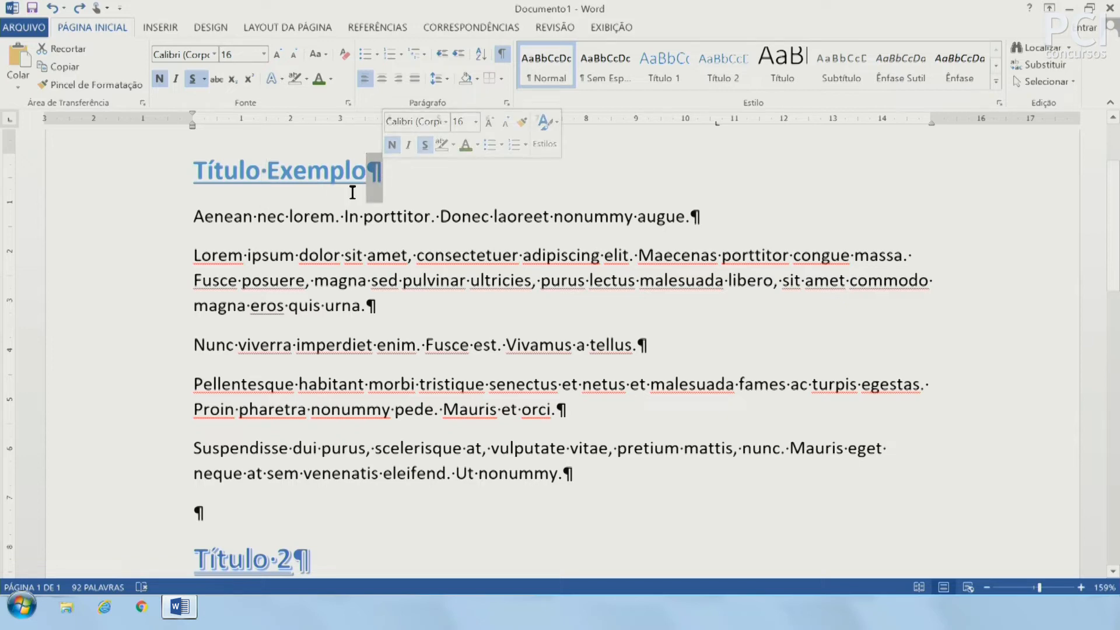
click(471, 245)
scroll(471, 263, down, 6)
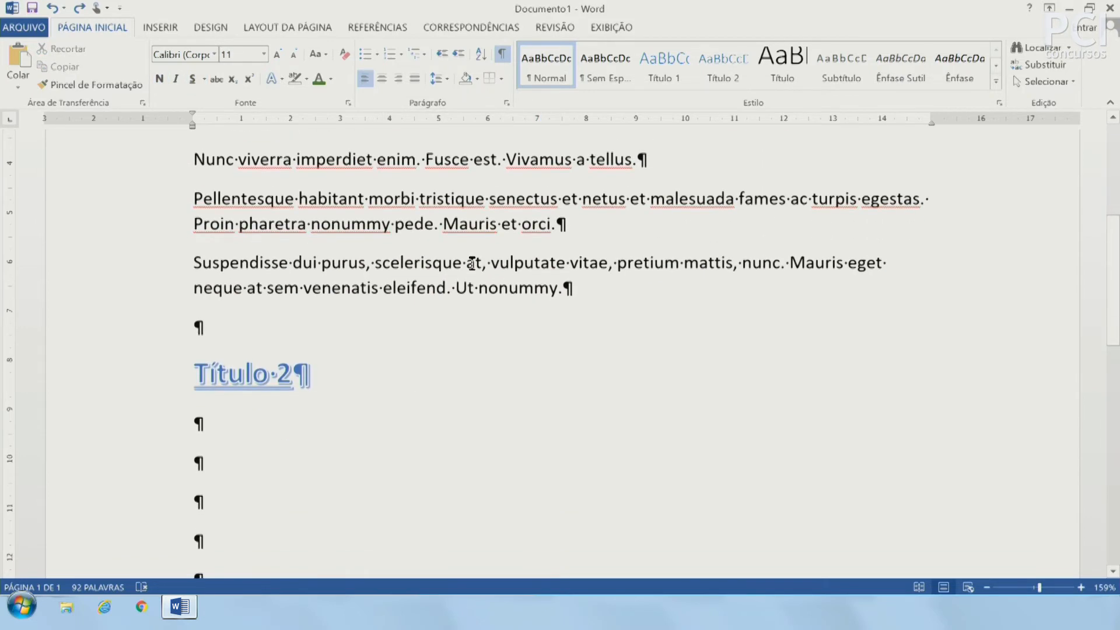
Insert a tab in the empty paragraph above "Título 2" and remove that paragraph's custom tab stop
scroll(471, 269, up, 4)
scroll(470, 274, up, 3)
scroll(200, 447, down, 1)
key(Tab)
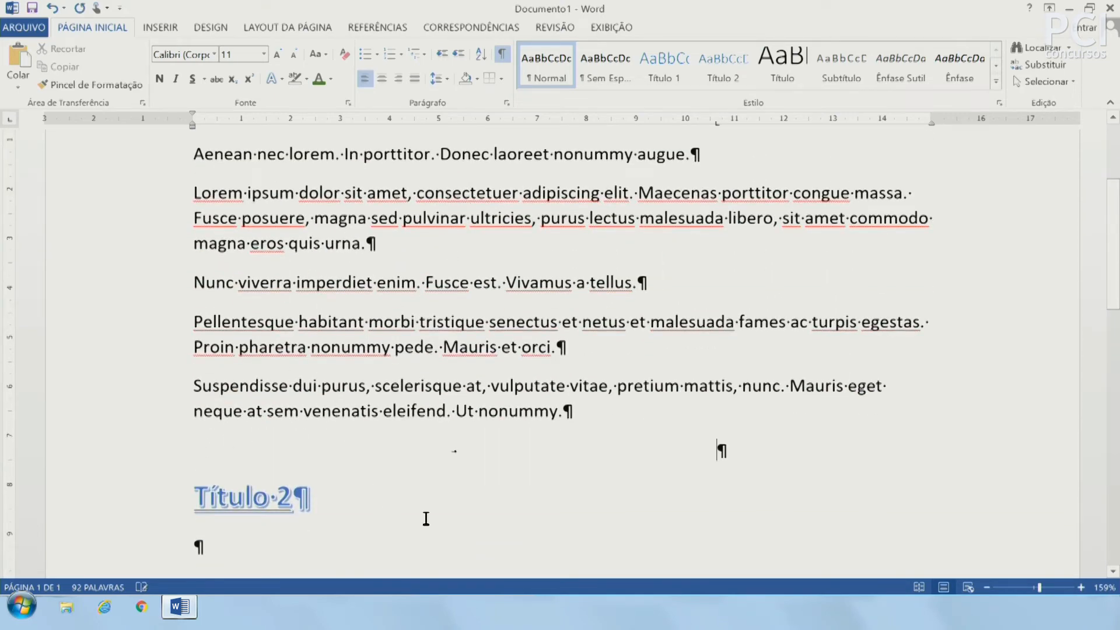
triple_click(411, 452)
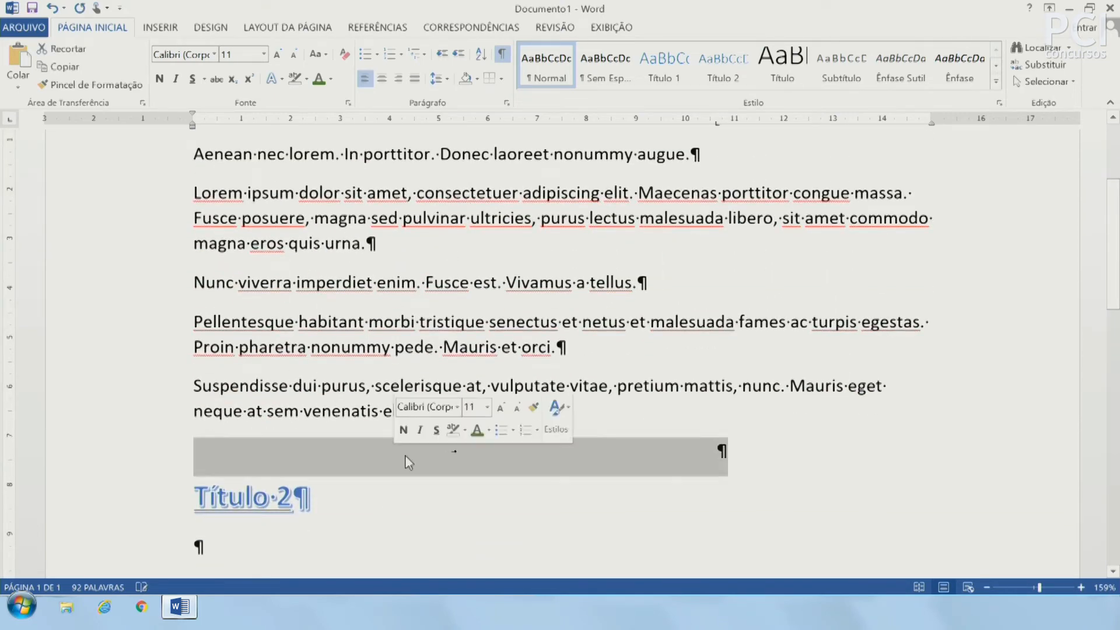
drag(711, 123, 714, 170)
Add three more tabs on the line between the last body paragraph and "Título 2"
click(274, 455)
key(Tab)
key(Tab)
key(Tab)
Insert a page break (Página) after the tabs below the last body paragraph and examine its mark
click(266, 26)
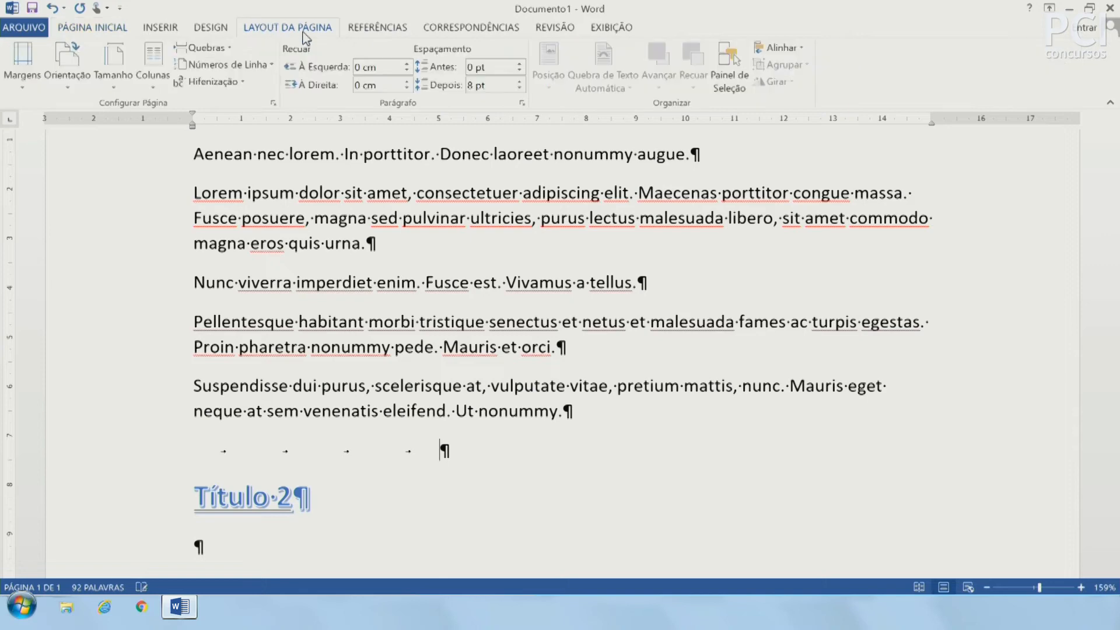
click(221, 51)
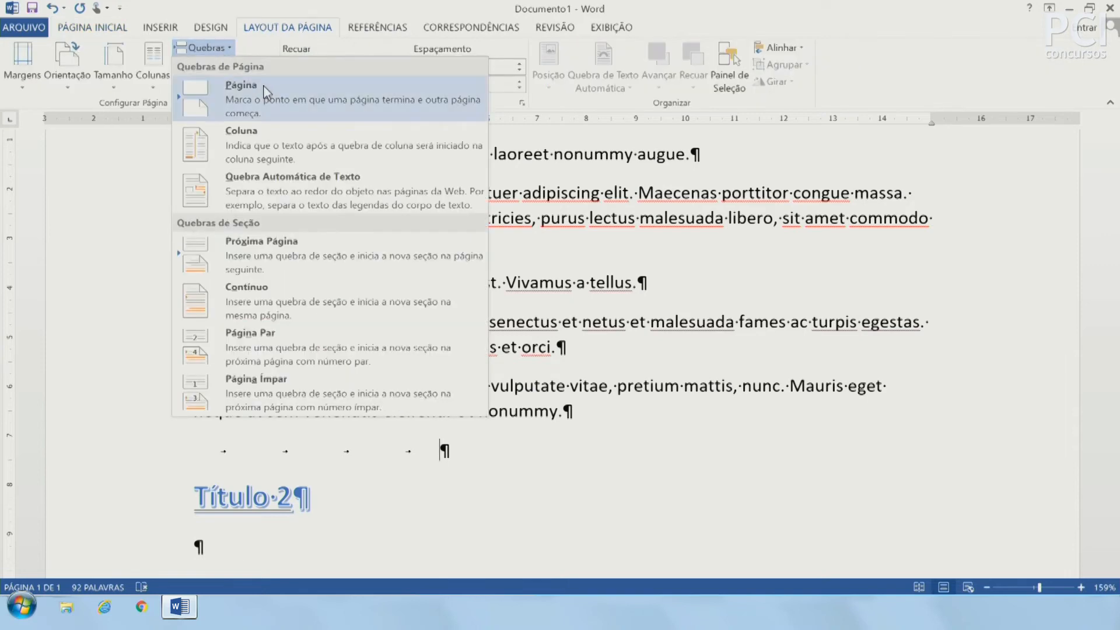
click(241, 93)
scroll(498, 304, up, 6)
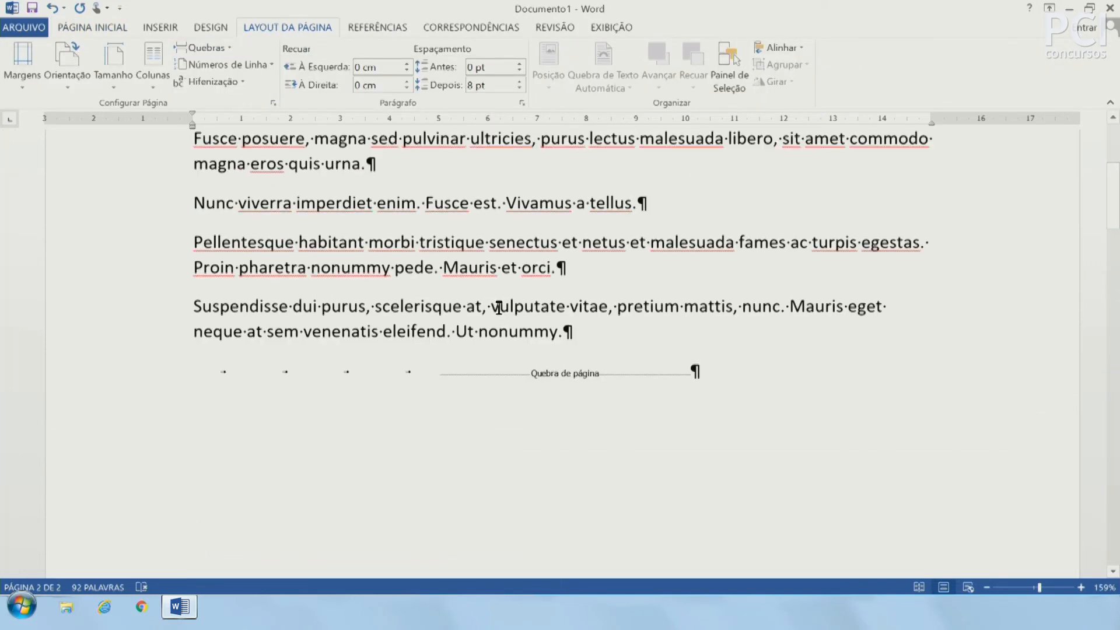
drag(493, 390, 627, 390)
click(650, 326)
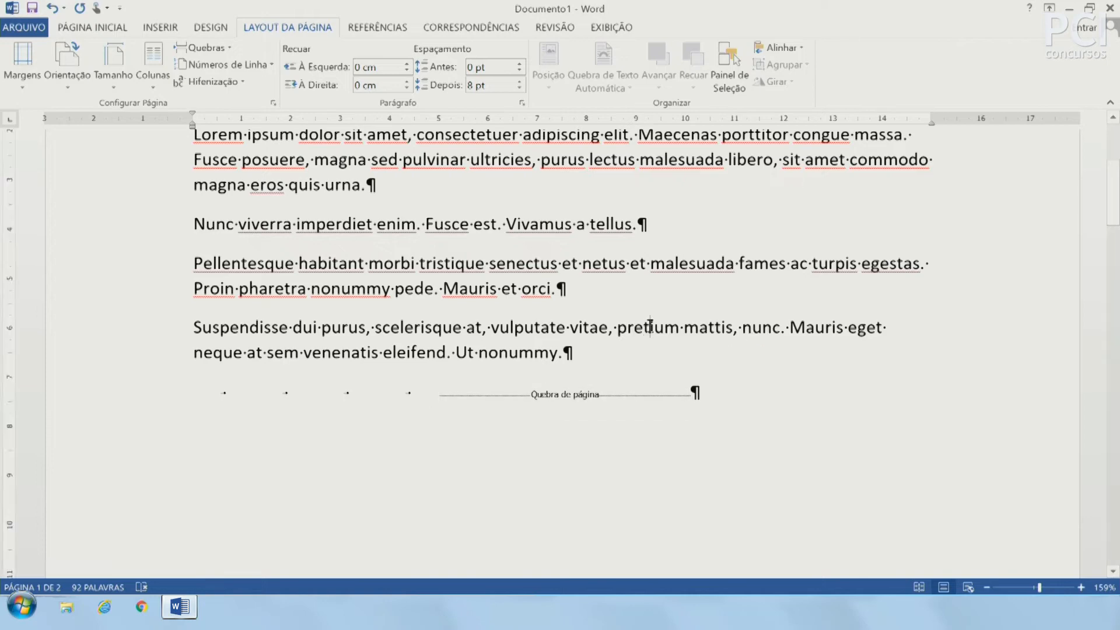
scroll(670, 296, up, 3)
scroll(670, 296, down, 4)
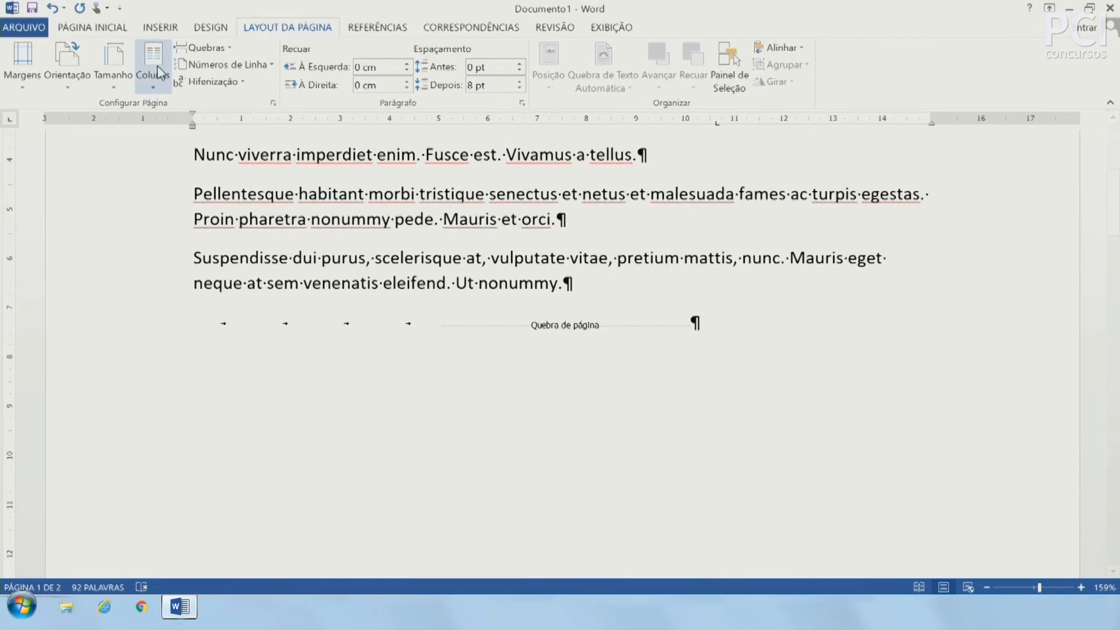
Delete the page break below the last body paragraph and hide the paragraph marks and formatting symbols
click(58, 27)
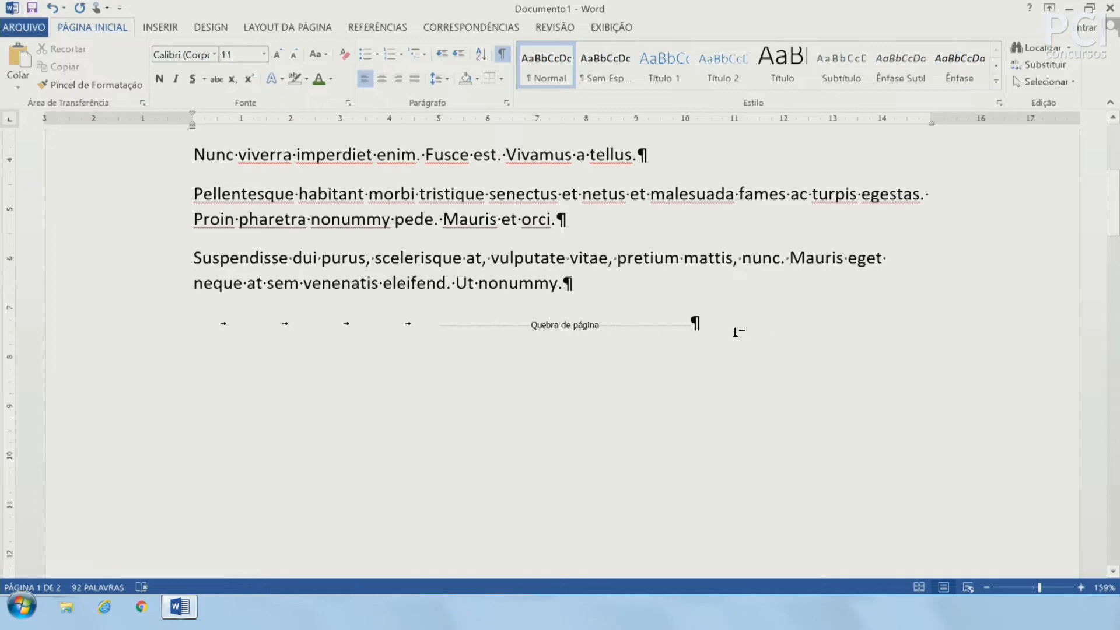
scroll(680, 337, up, 4)
scroll(679, 339, down, 2)
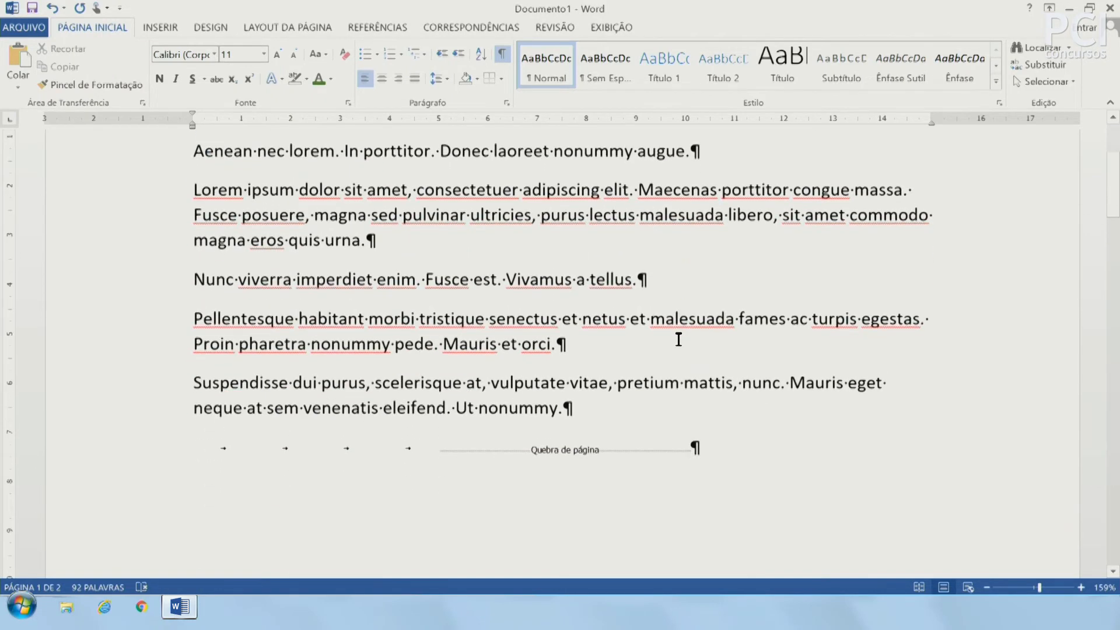
scroll(679, 339, up, 1)
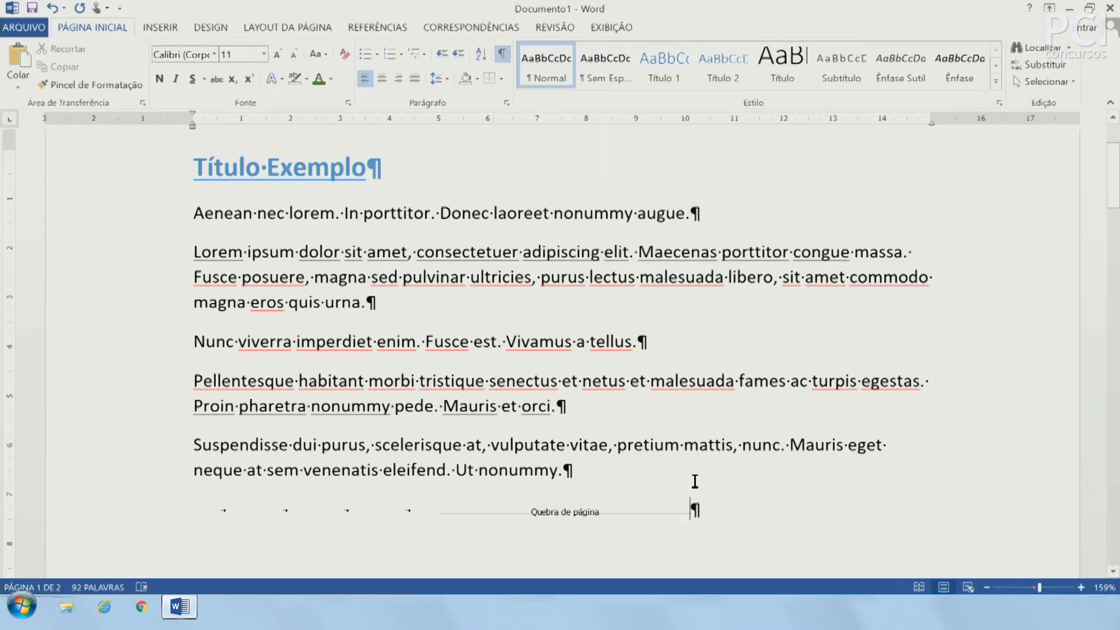
click(687, 508)
key(BackSpace)
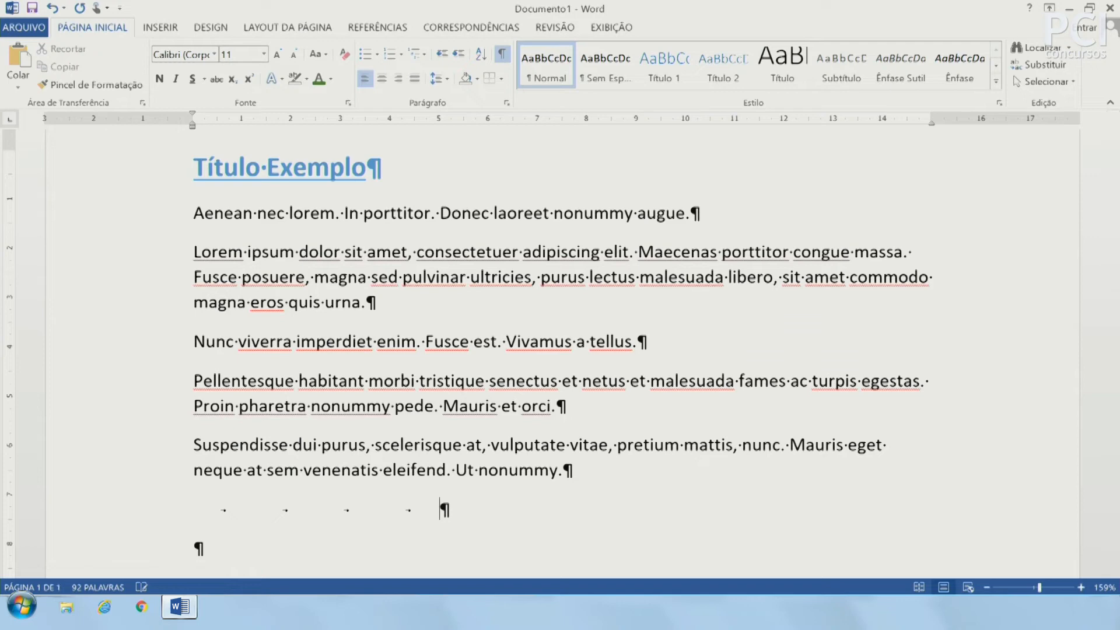
click(503, 56)
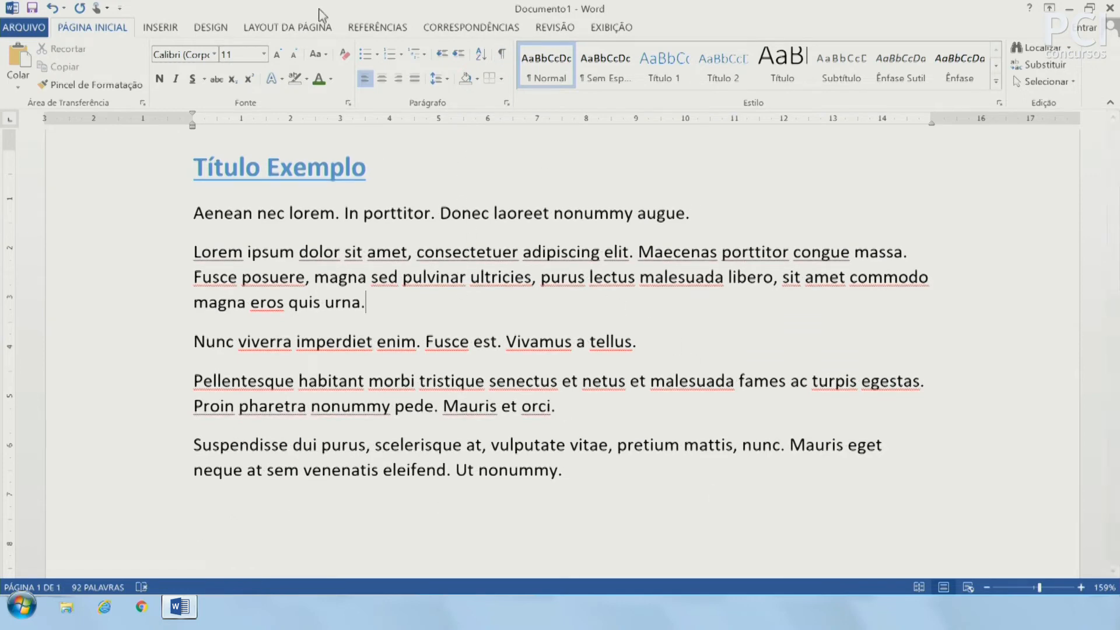
Centre the heading "Título Exemplo" on the page
click(382, 81)
click(382, 84)
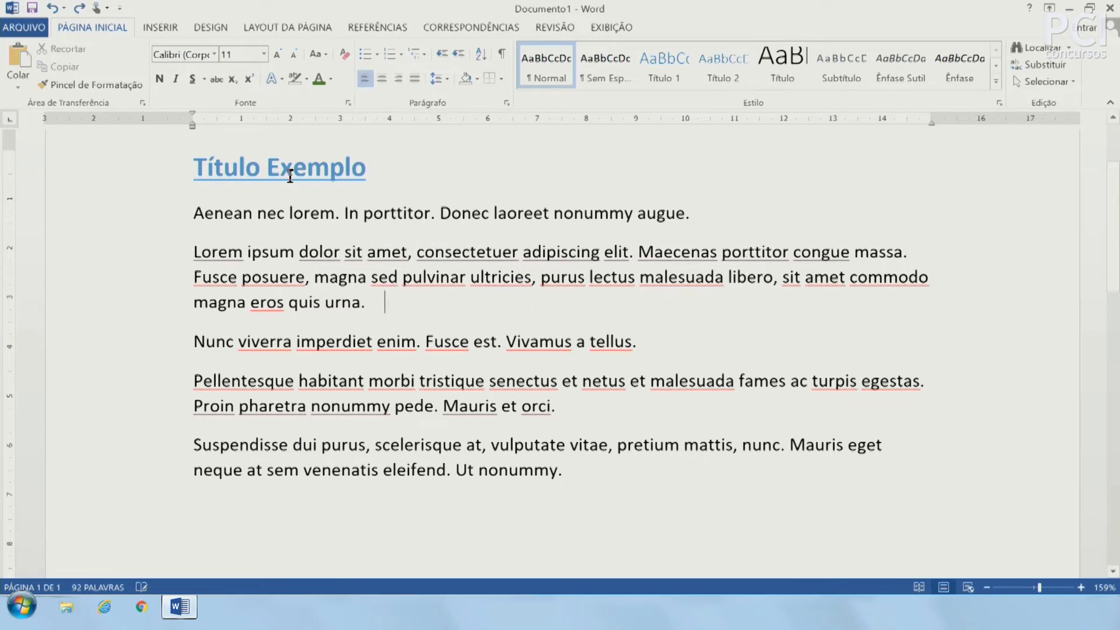
click(291, 168)
click(382, 78)
scroll(515, 317, up, 2)
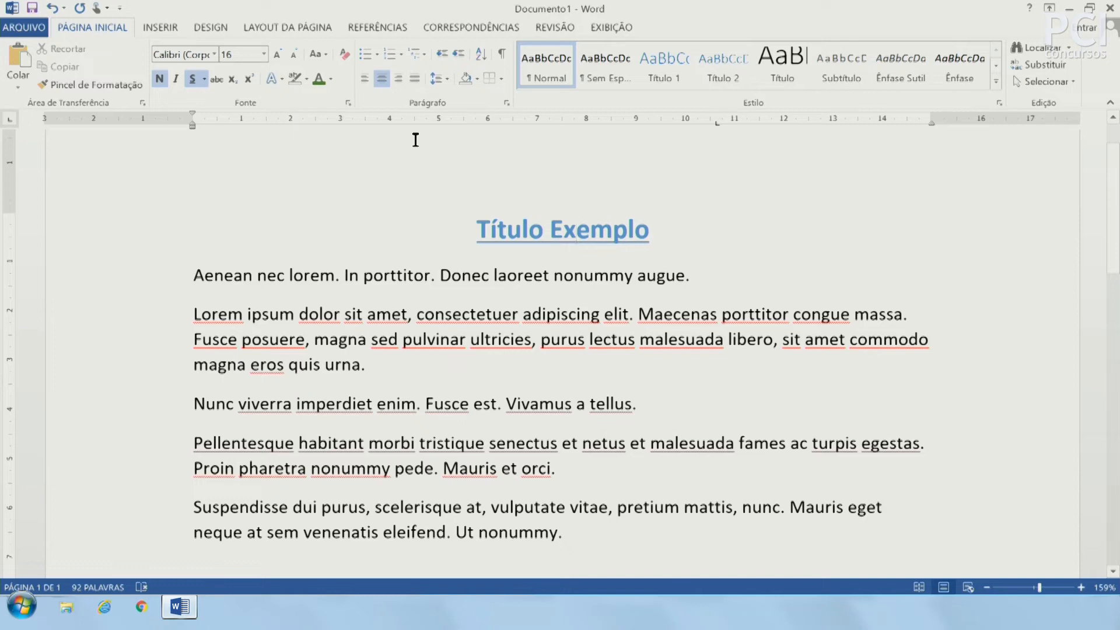
Right-align the first body paragraph, beginning "Aenean nec lorem", and restore its left alignment
click(413, 267)
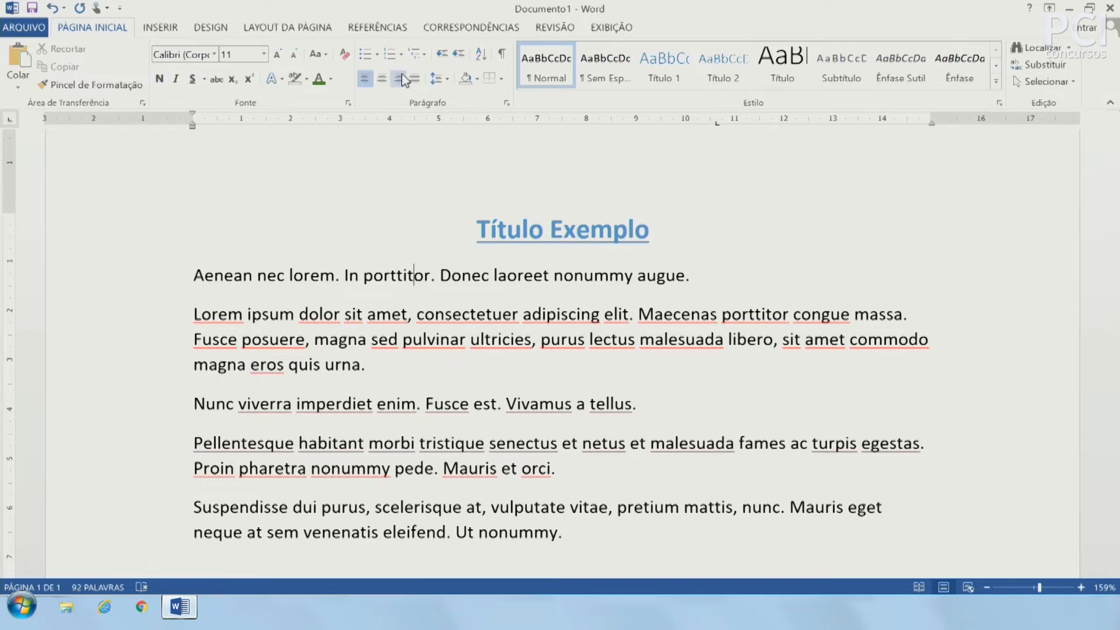
click(398, 79)
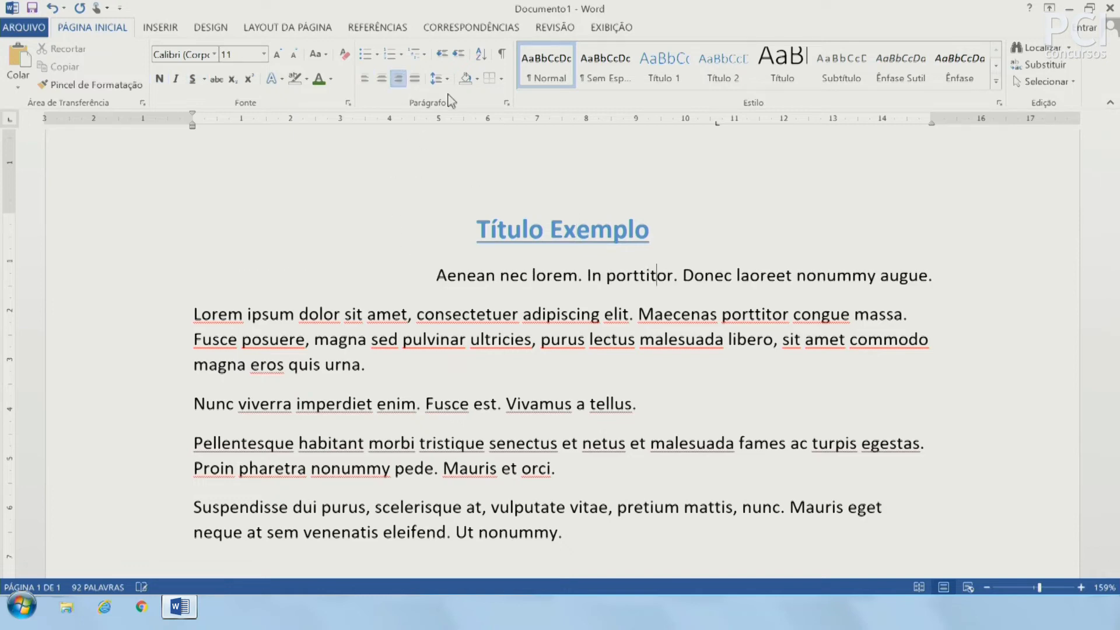
click(933, 118)
key(ctrl+q)
Justify the five body paragraphs under "Título Exemplo" and examine the word spacing in the "Lorem ipsum" paragraph
drag(153, 280, 153, 529)
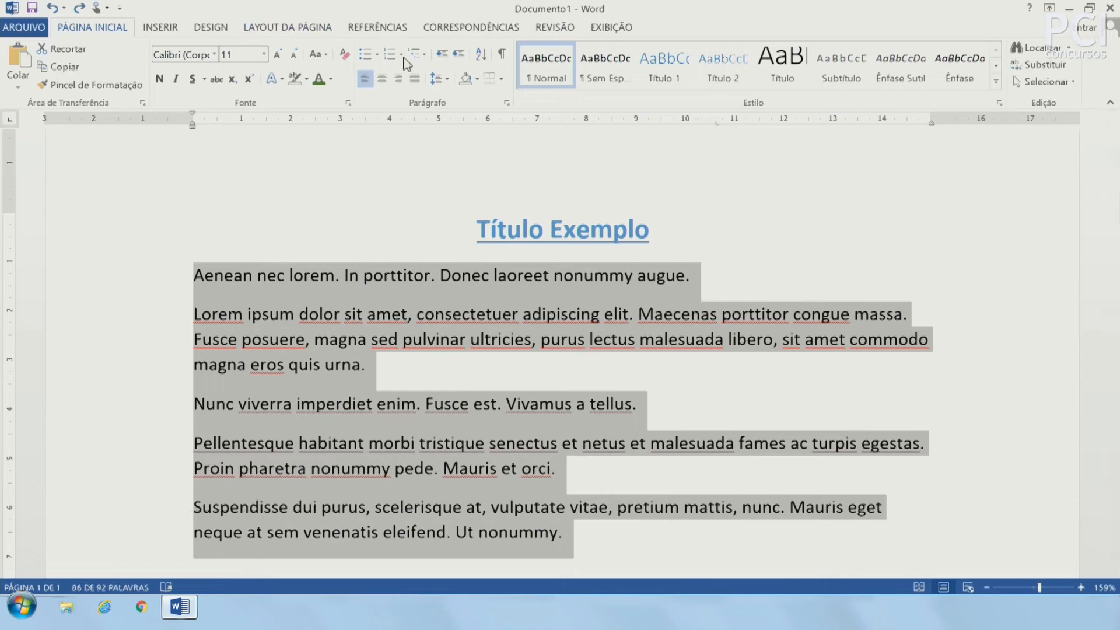
click(414, 77)
click(910, 284)
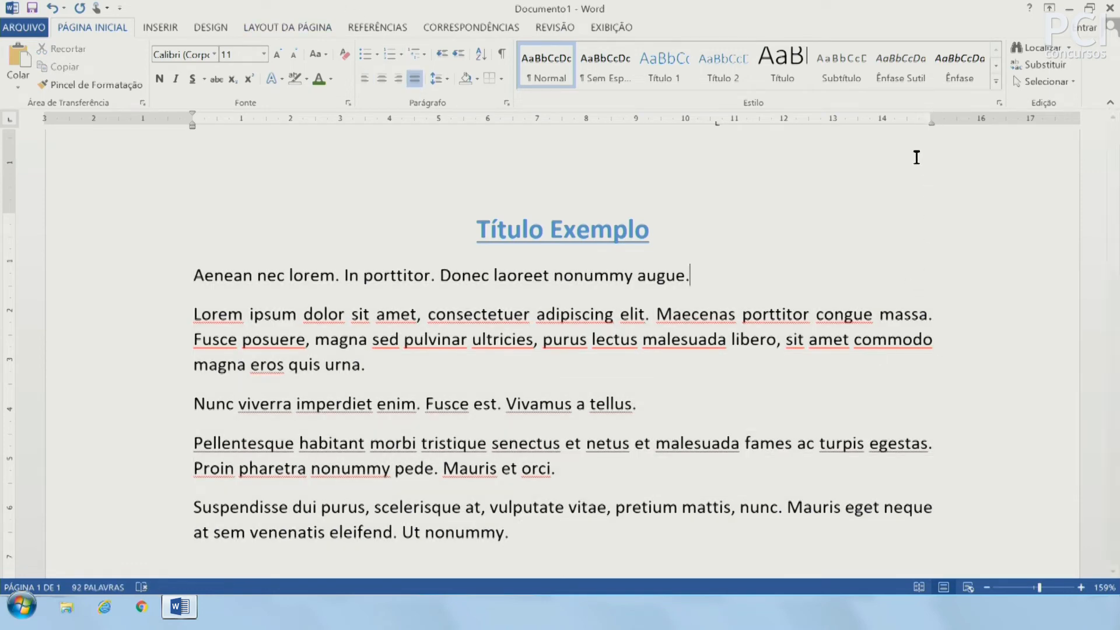
click(245, 315)
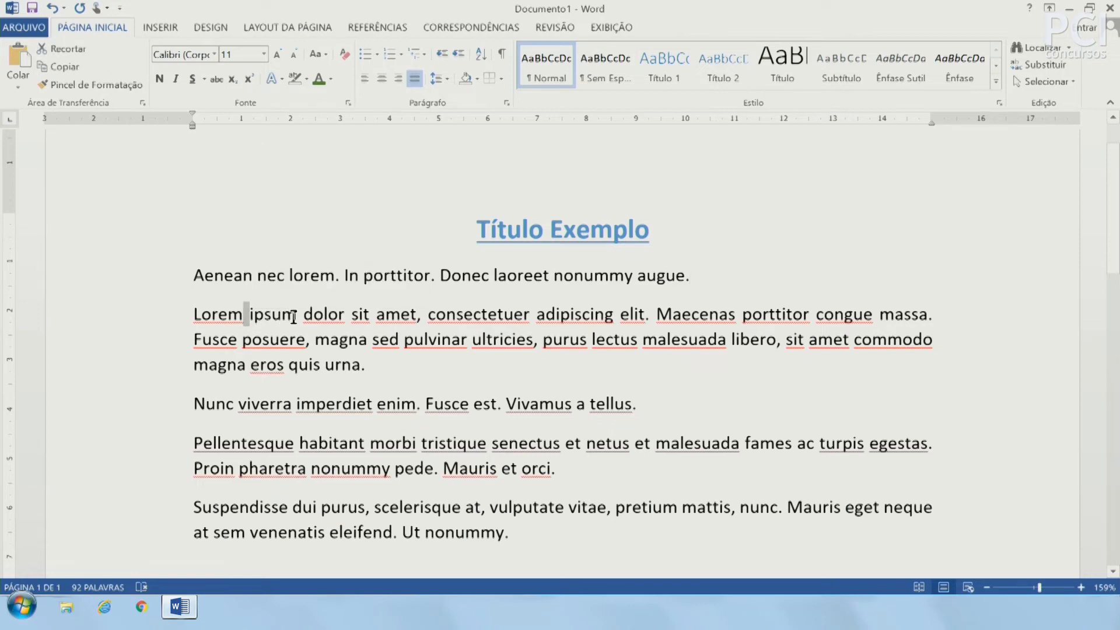
click(400, 368)
mouse_move(929, 111)
mouse_down()
mouse_move(918, 172)
mouse_move(930, 225)
mouse_move(925, 344)
mouse_move(935, 317)
mouse_move(936, 370)
mouse_move(939, 302)
mouse_move(933, 359)
mouse_move(937, 327)
mouse_up()
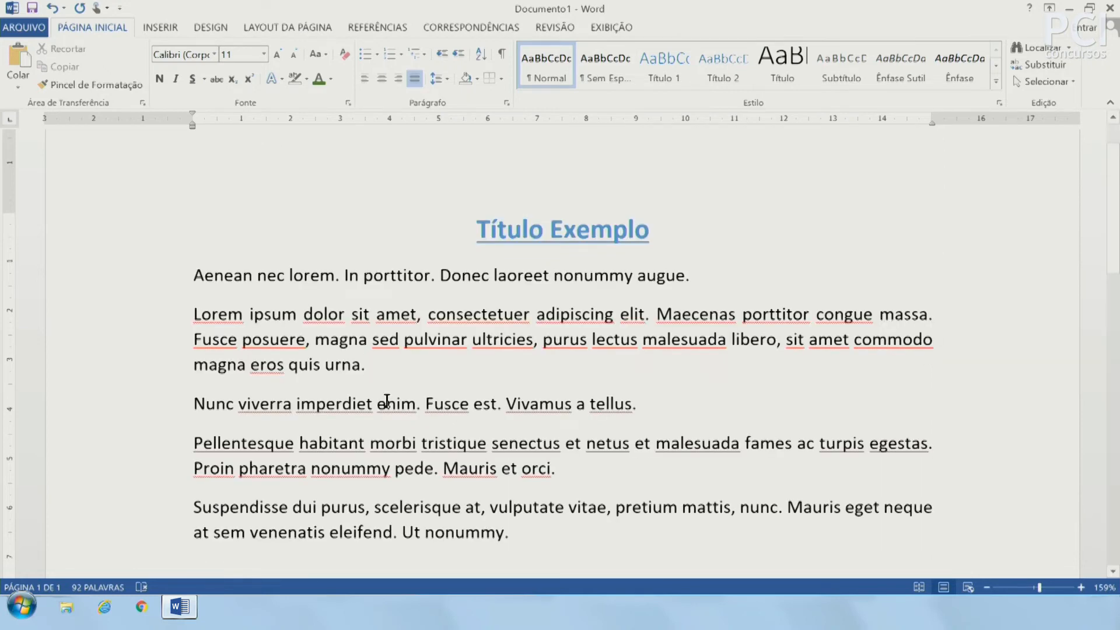
Undo the justification of the five body paragraphs under the heading
key(ctrl+z)
key(ctrl+z)
click(749, 342)
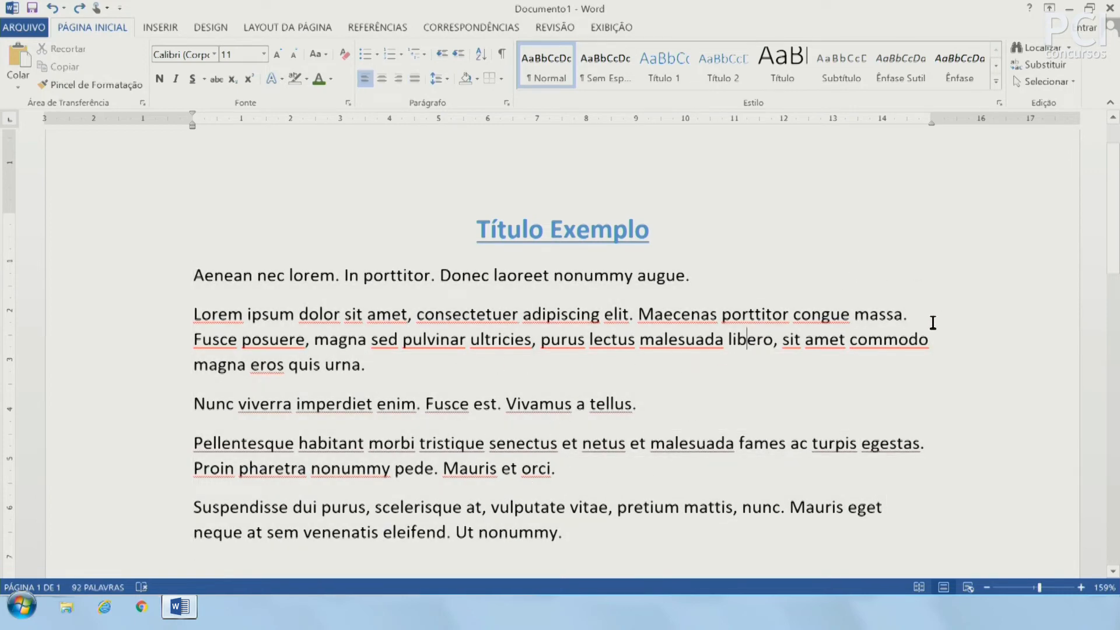
drag(192, 267, 185, 518)
click(198, 339)
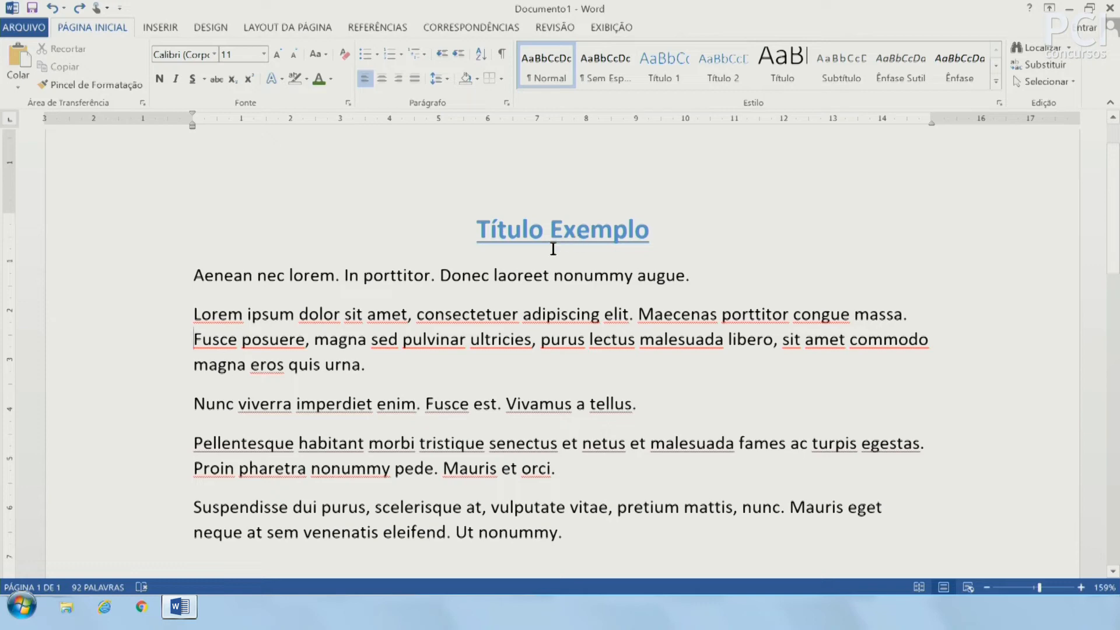
Set the line spacing of the five body paragraphs under "Título Exemplo" to 1,5
click(436, 82)
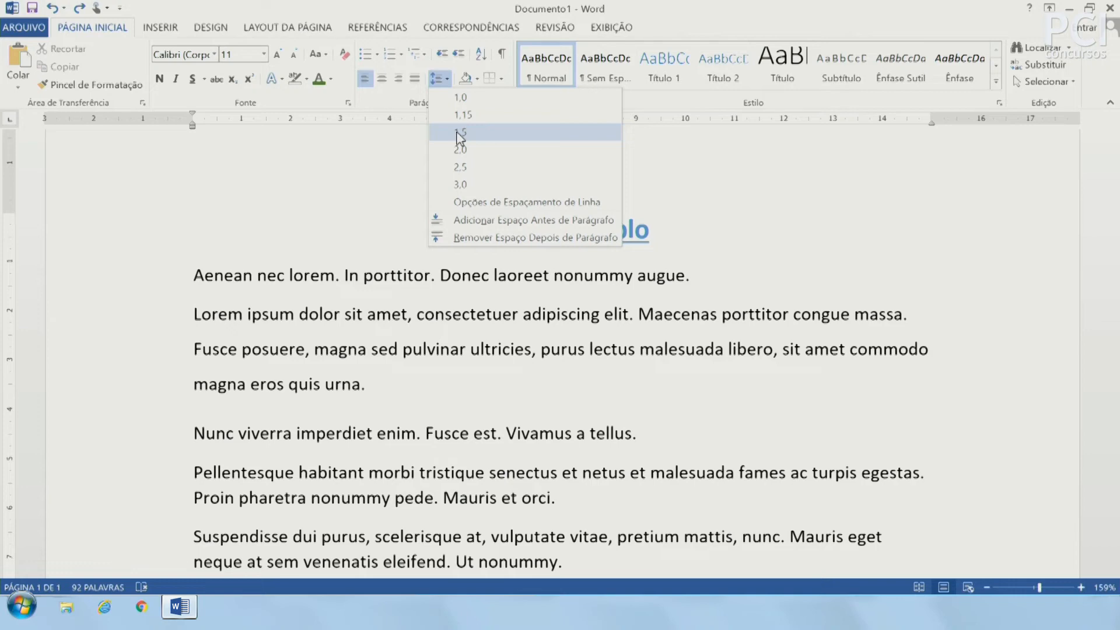
click(320, 302)
drag(173, 283, 539, 532)
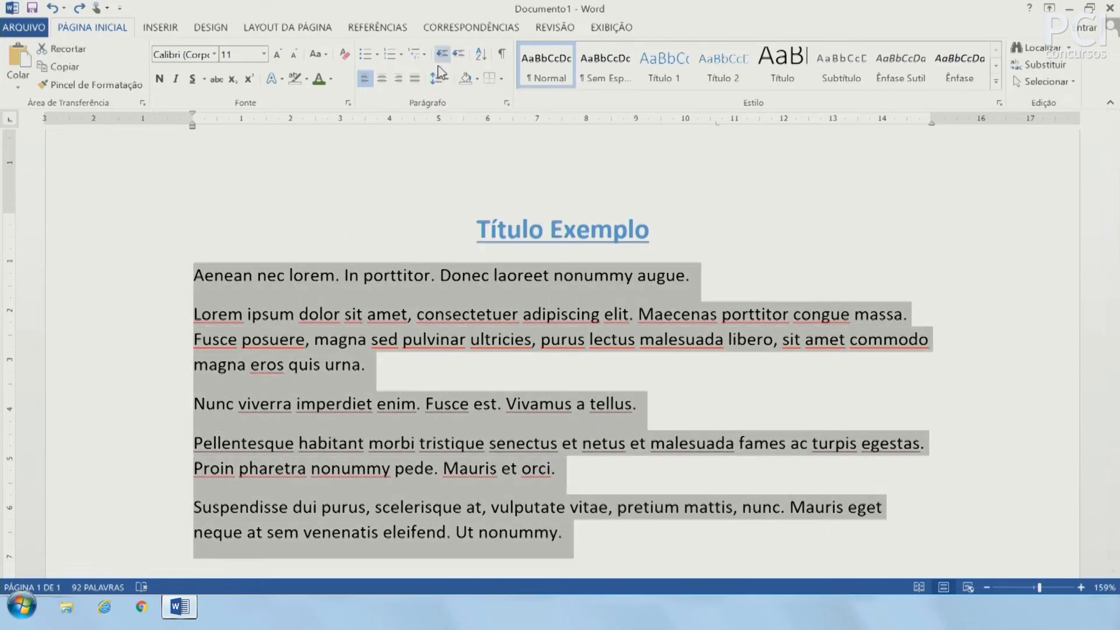
click(438, 78)
click(458, 132)
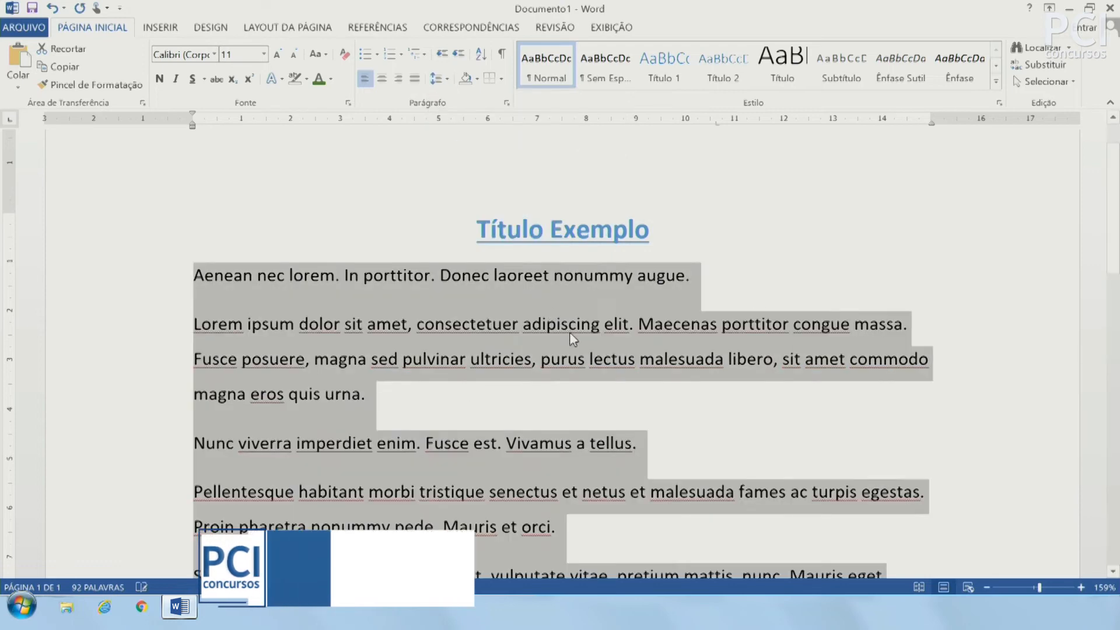
scroll(579, 307, down, 3)
click(587, 340)
scroll(588, 339, up, 2)
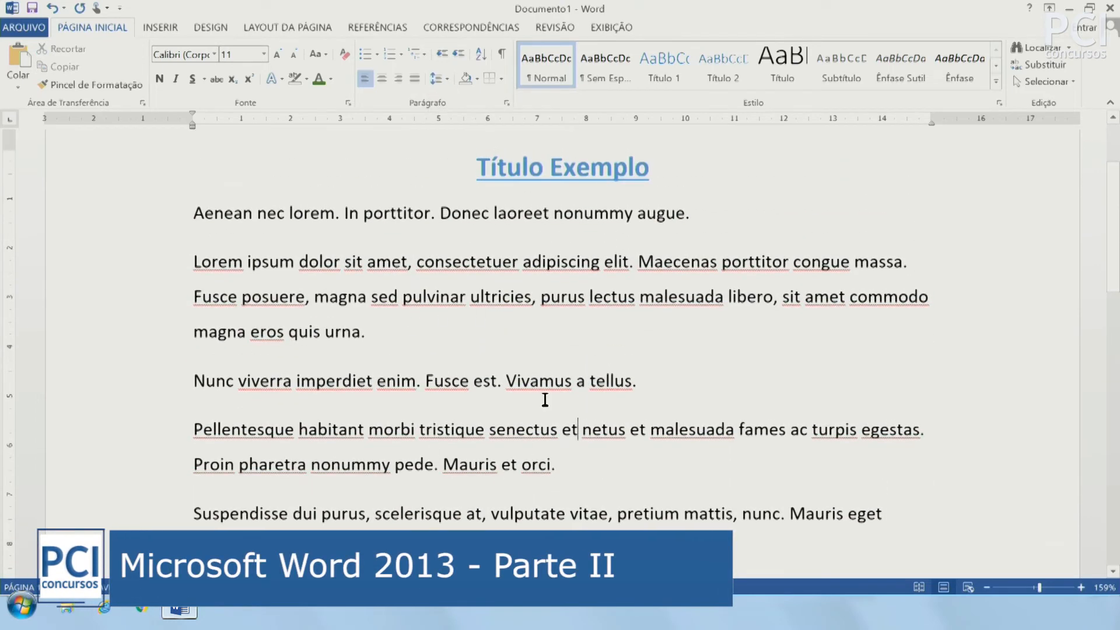
scroll(352, 313, down, 1)
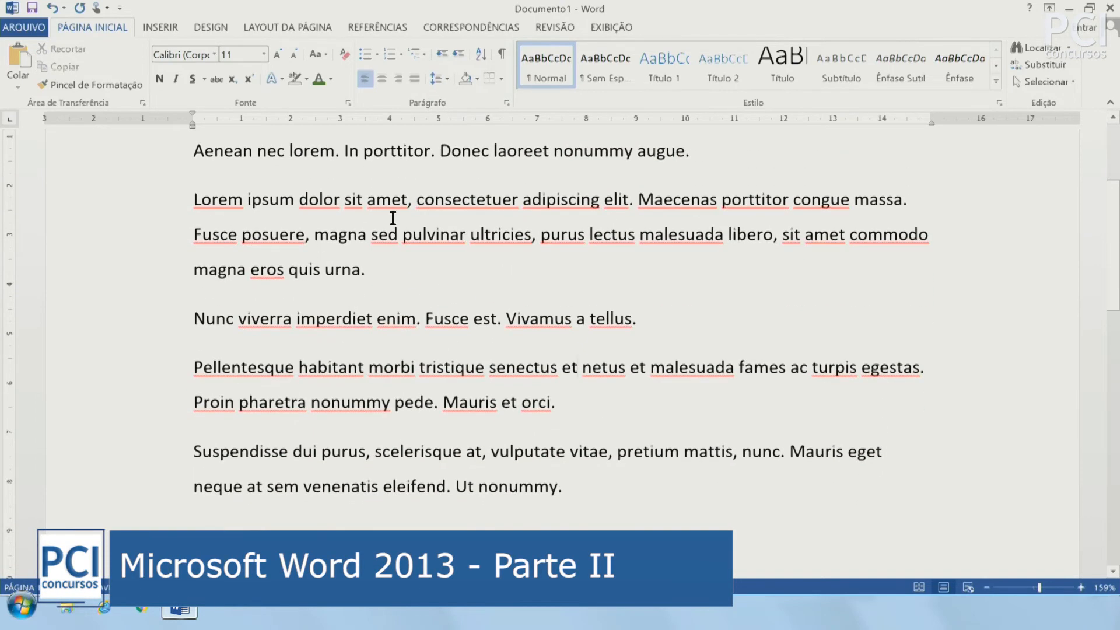
Undo the line spacing change on the five body paragraphs
key(ctrl+z)
click(483, 292)
scroll(495, 320, up, 3)
scroll(506, 331, down, 2)
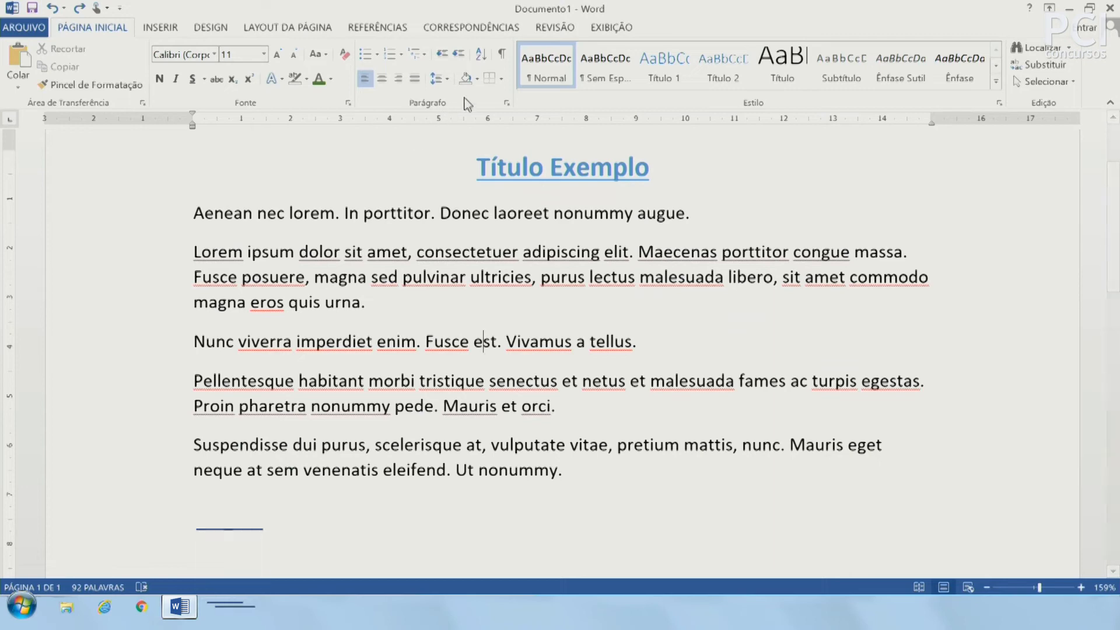
Apply dark orange shading from the theme colours to the words "sed pulvinar" in the second body paragraph
click(478, 80)
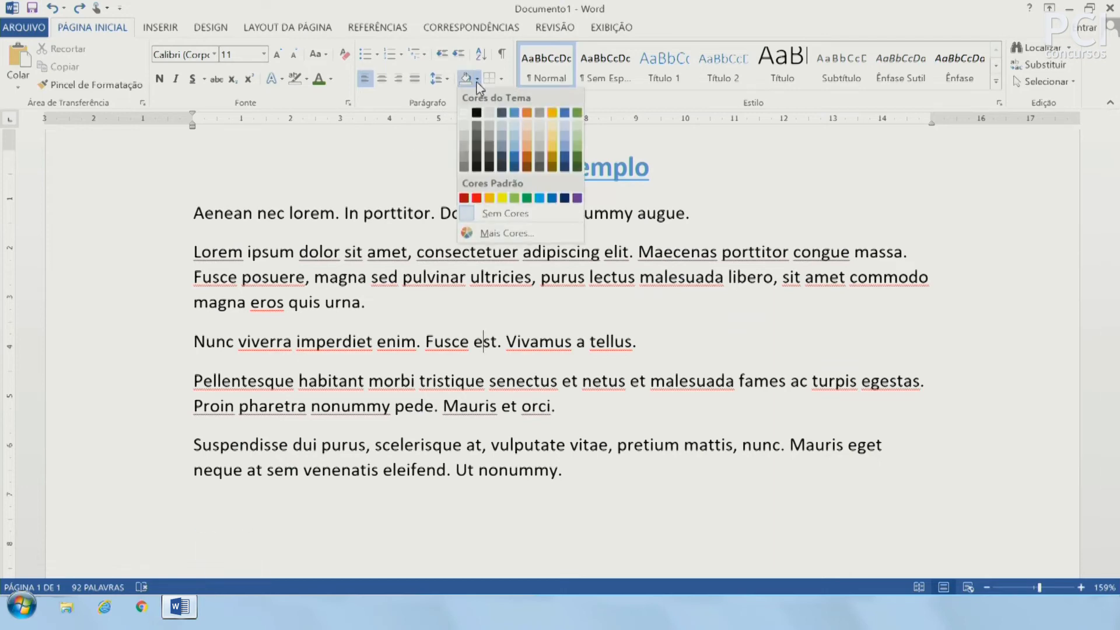
click(379, 279)
drag(371, 277, 469, 277)
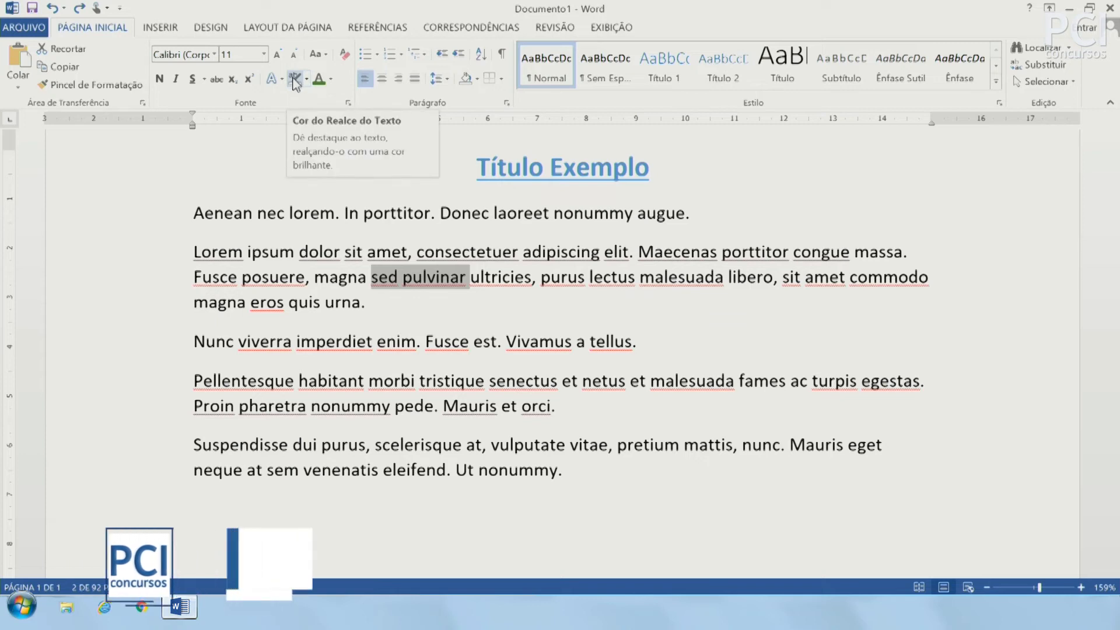
click(478, 80)
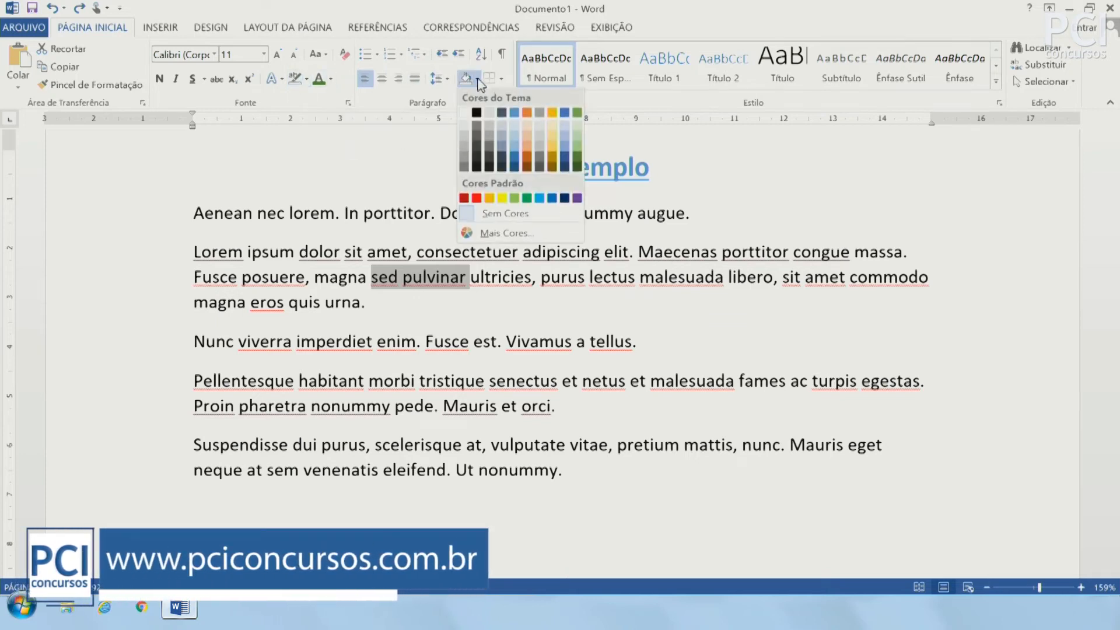
click(527, 155)
click(472, 281)
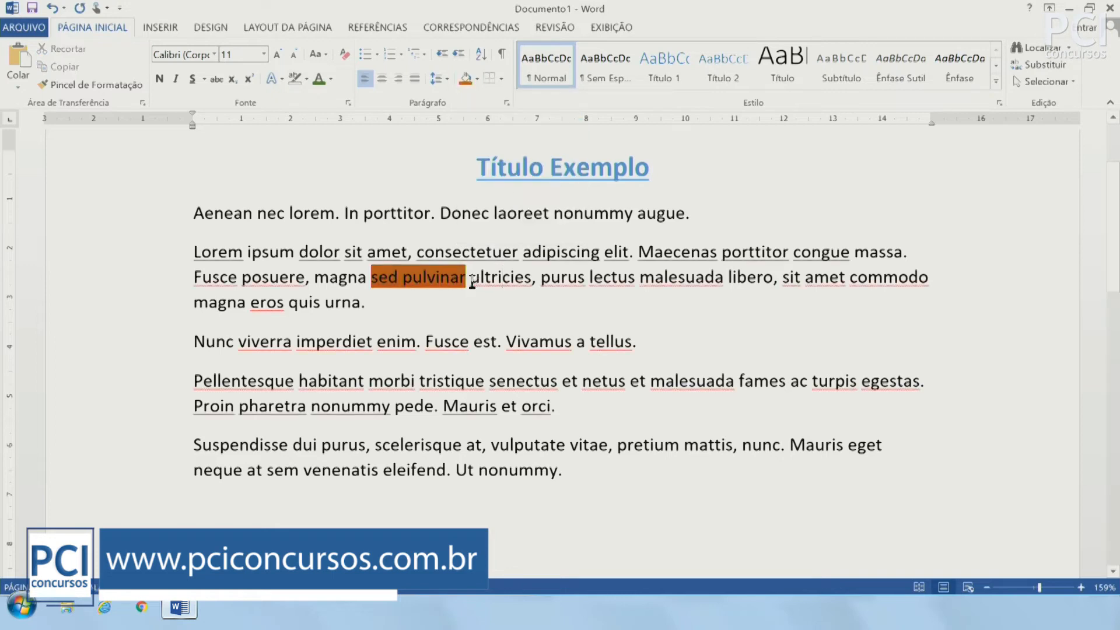
Highlight the words "magna sed pulvinar ultricies" in the second body paragraph in dark blue
drag(532, 277, 315, 277)
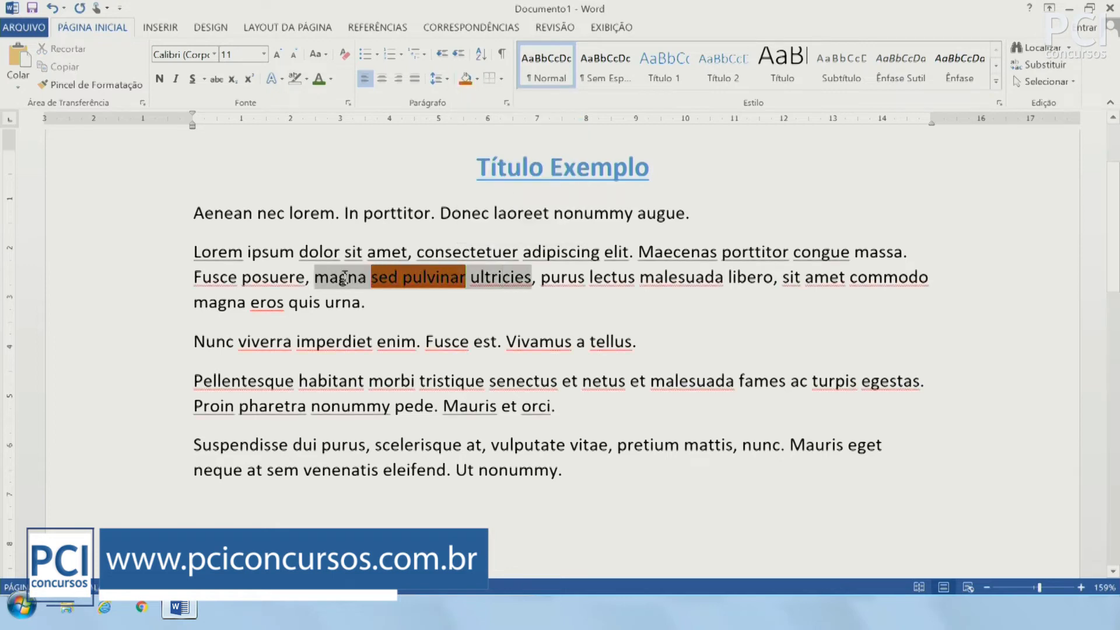
click(305, 79)
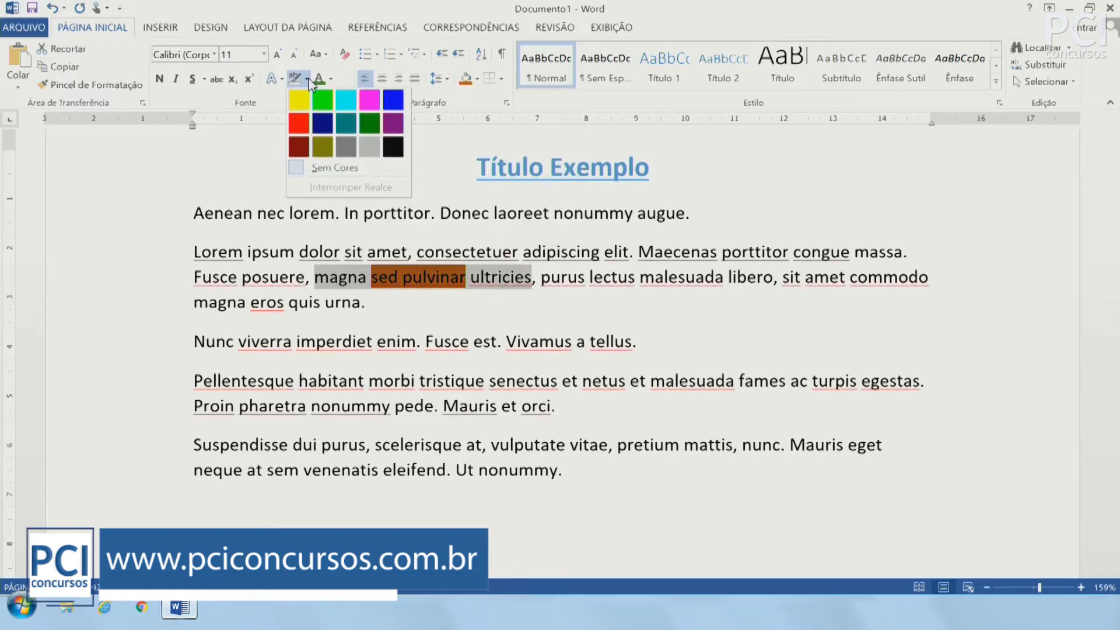
click(324, 125)
click(502, 278)
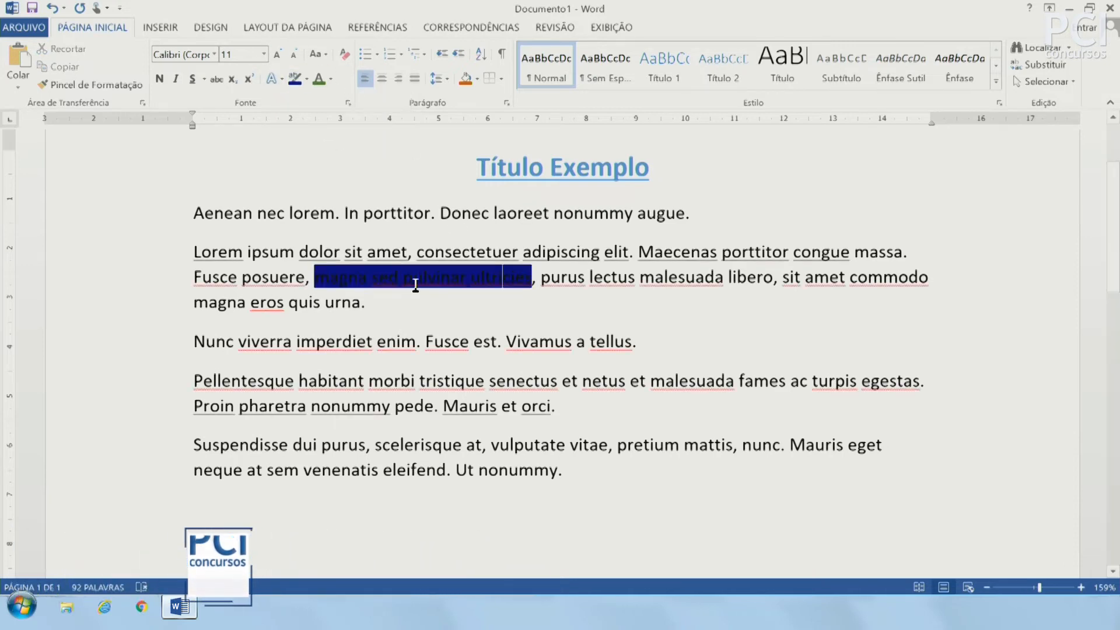
Undo the dark blue highlight and the orange shading in the second body paragraph
key(ctrl+z)
click(557, 251)
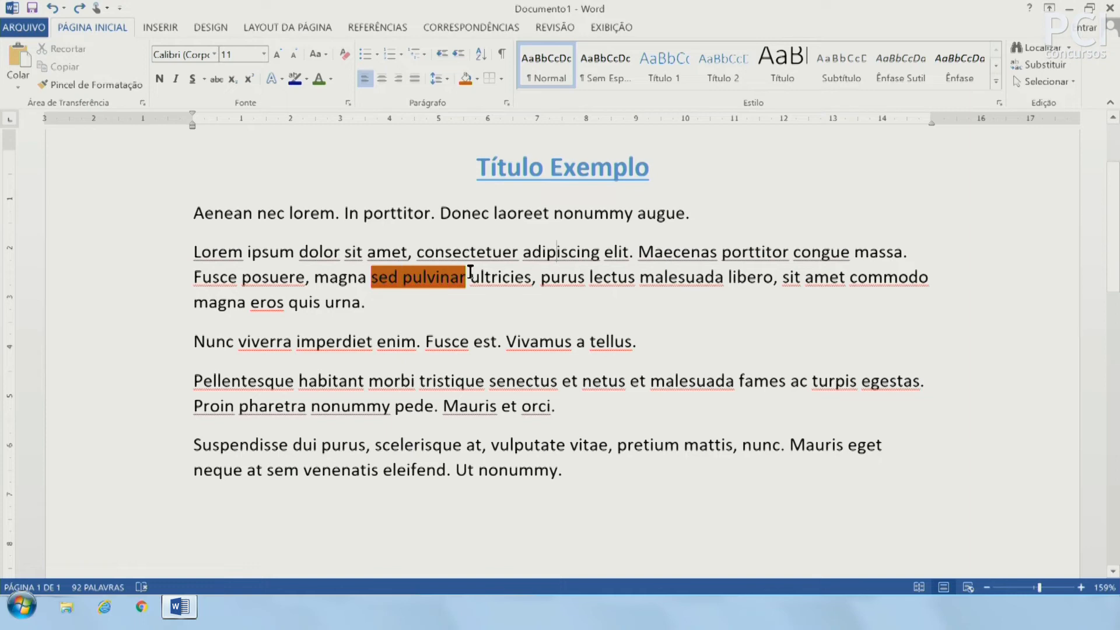
key(ctrl+z)
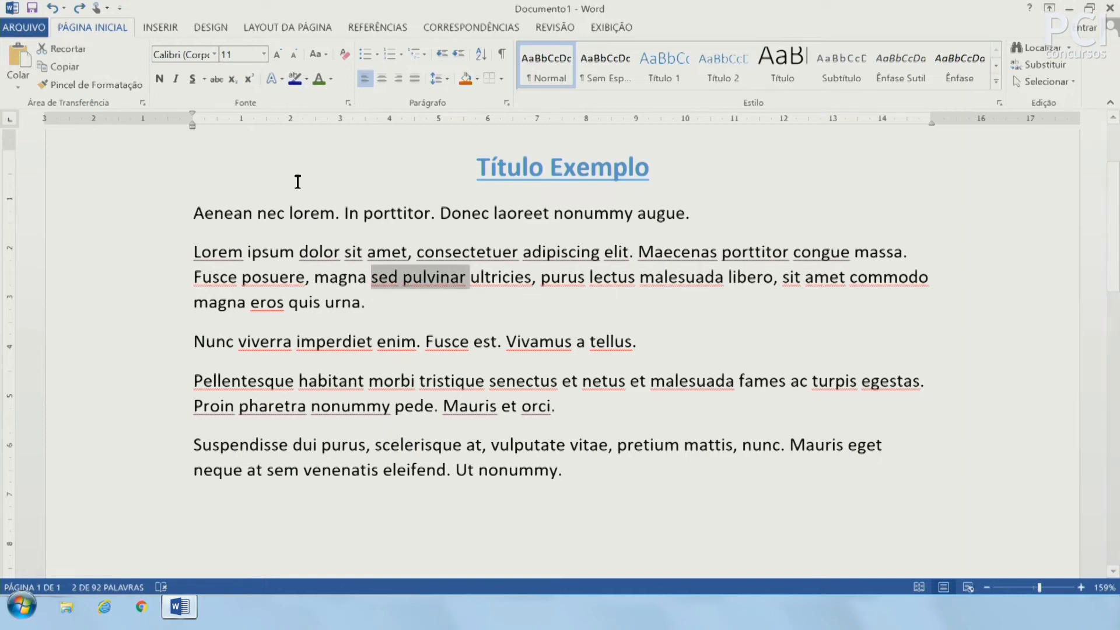
Compare the text highlight colours with the paragraph shading colours for the heading "Título Exemplo", without applying any
click(294, 176)
click(306, 79)
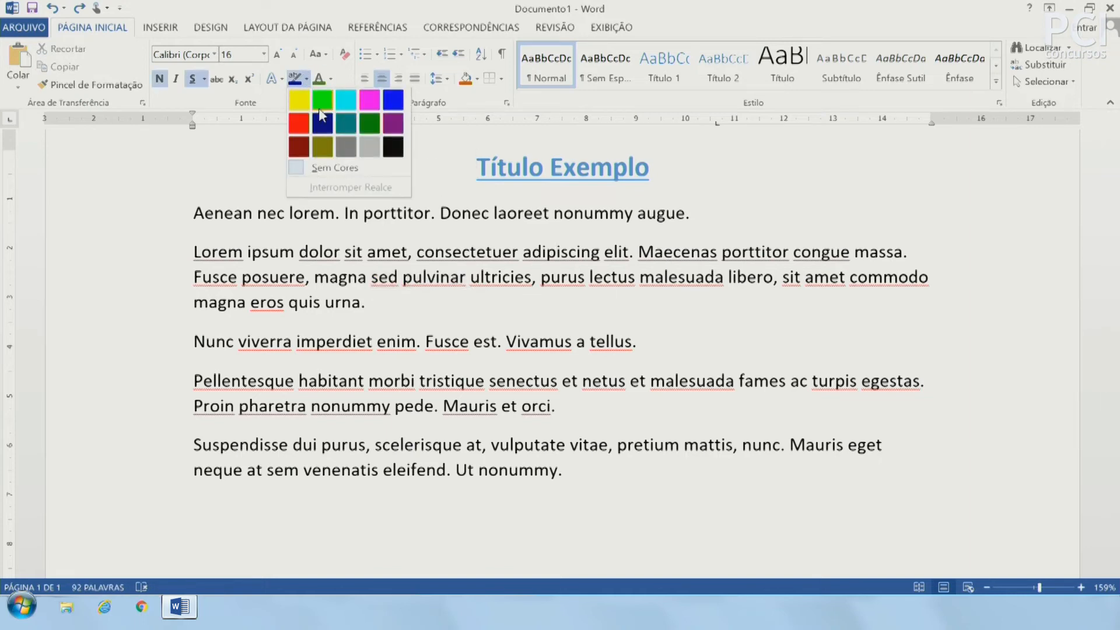
key(Escape)
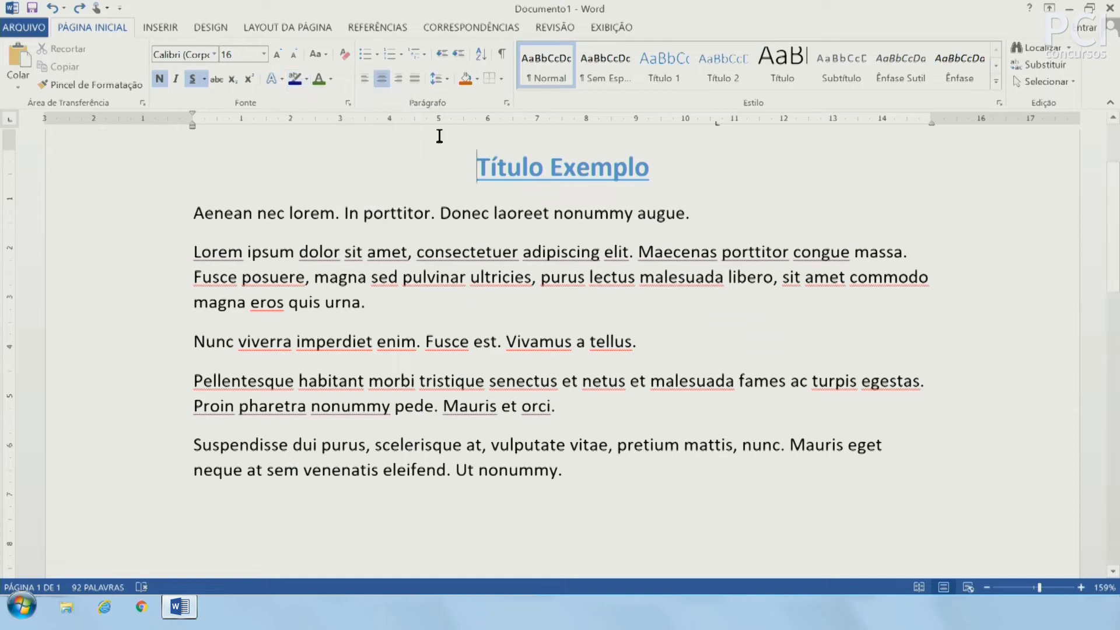
click(478, 79)
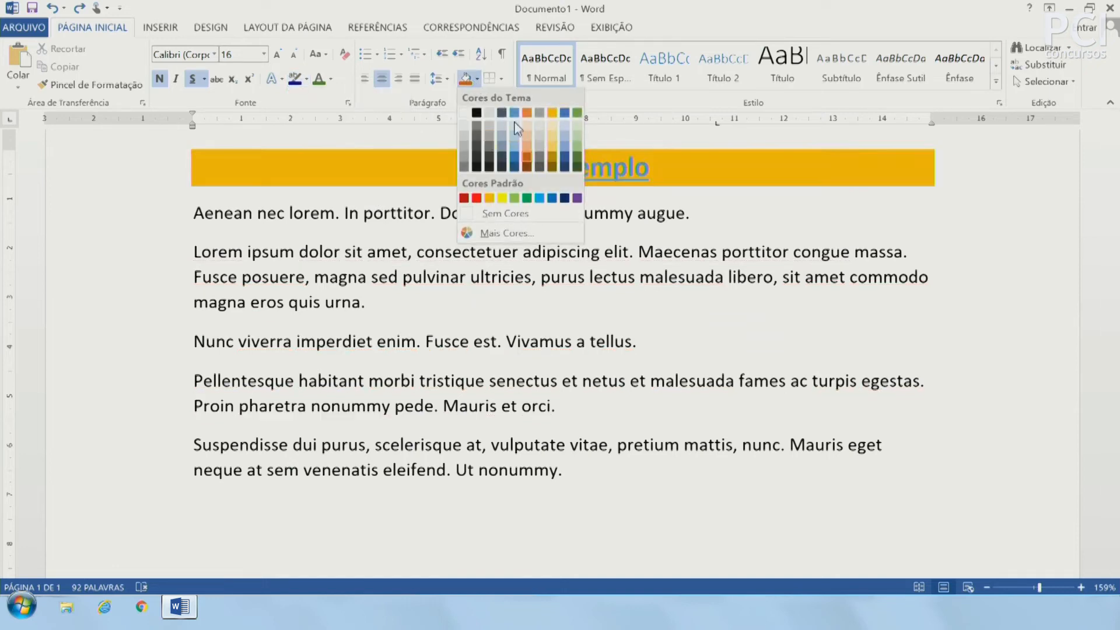
key(Escape)
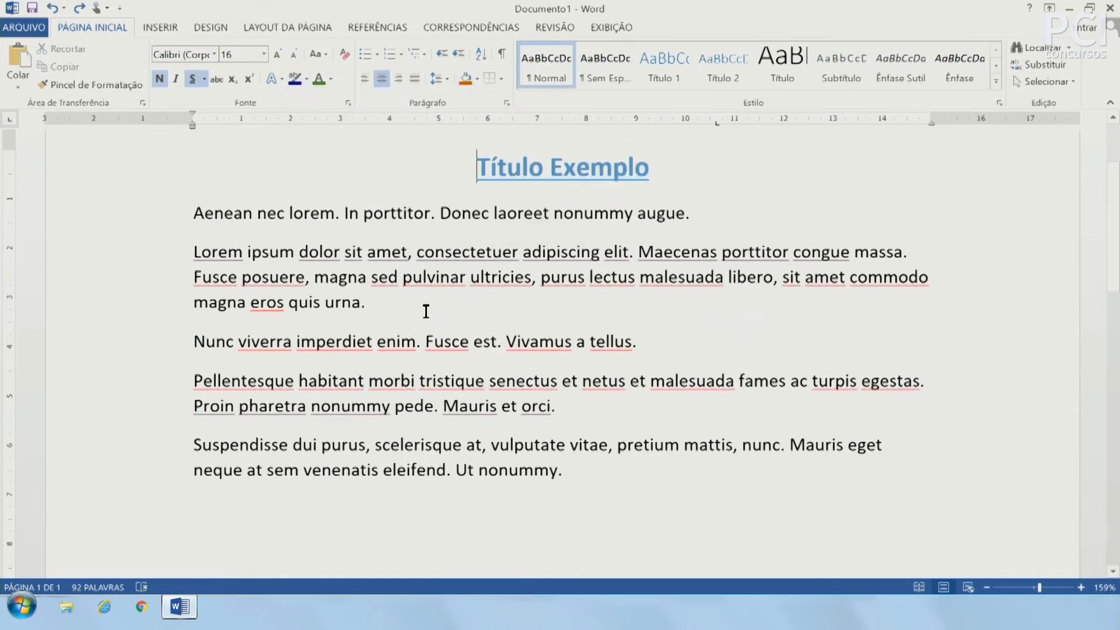
View the border options available for the second body paragraph
click(462, 263)
click(501, 80)
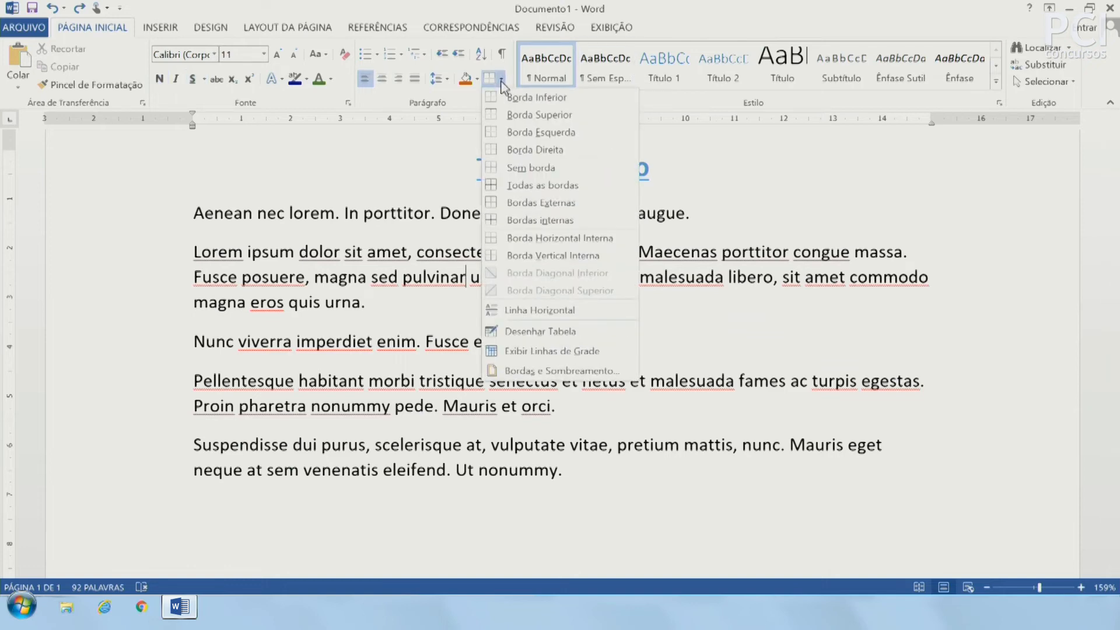
click(501, 82)
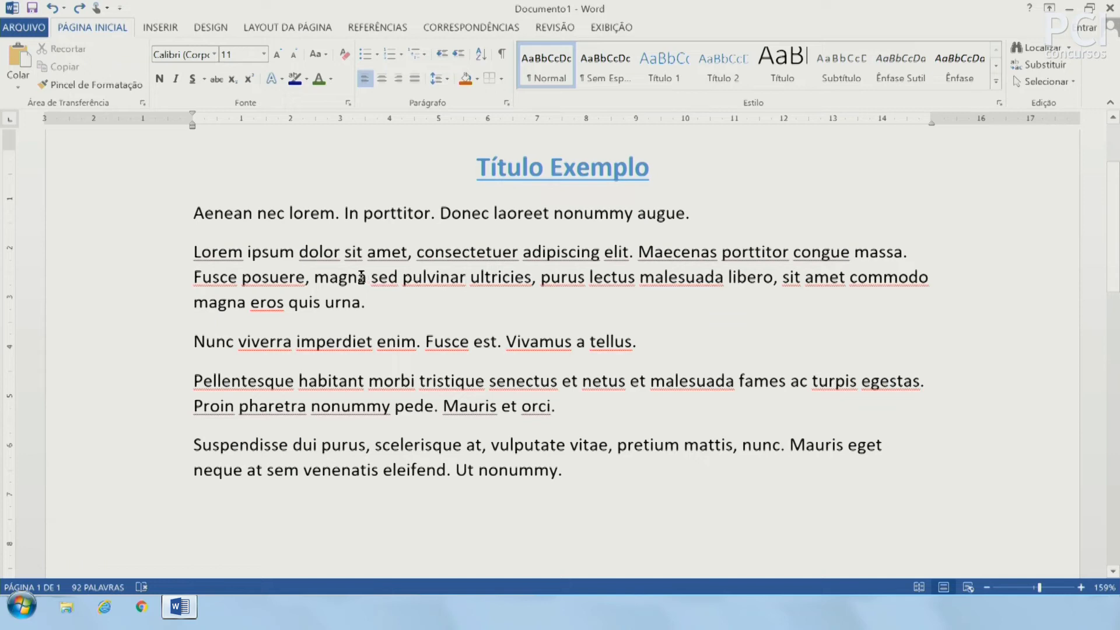
Apply outside borders (Bordas Externas) to the word "magna" in the middle of the second body paragraph
drag(315, 277, 367, 278)
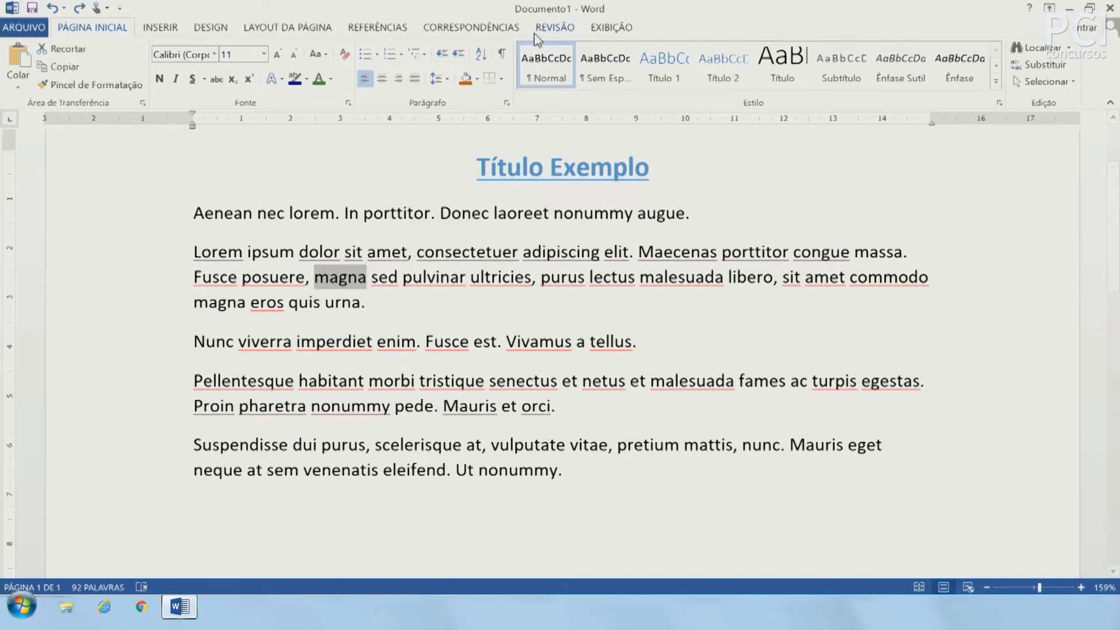
click(501, 79)
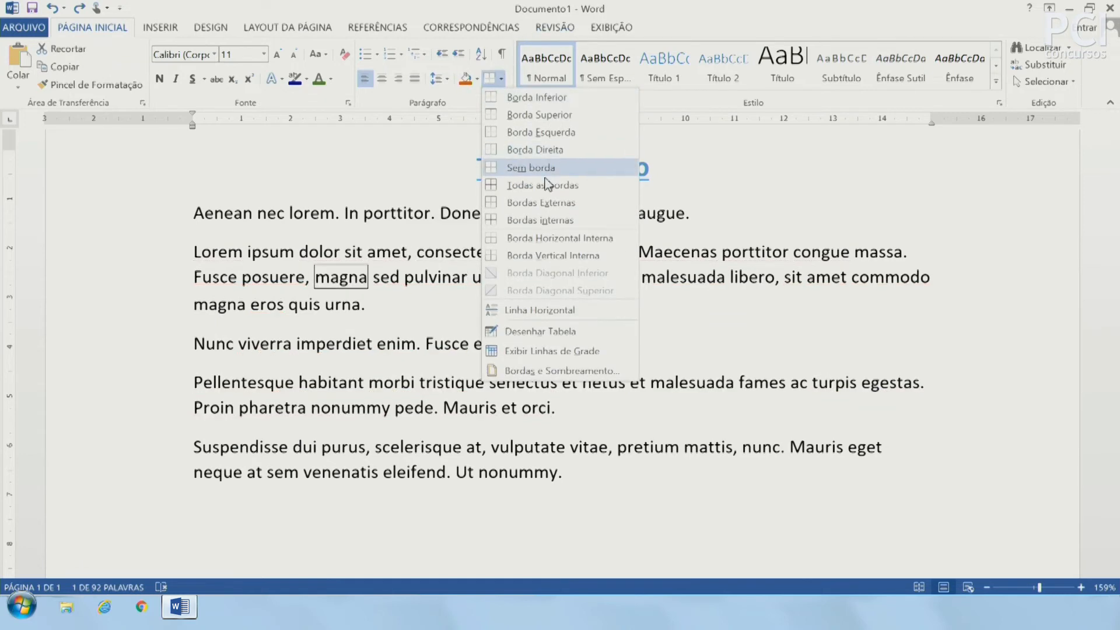
click(513, 203)
click(330, 297)
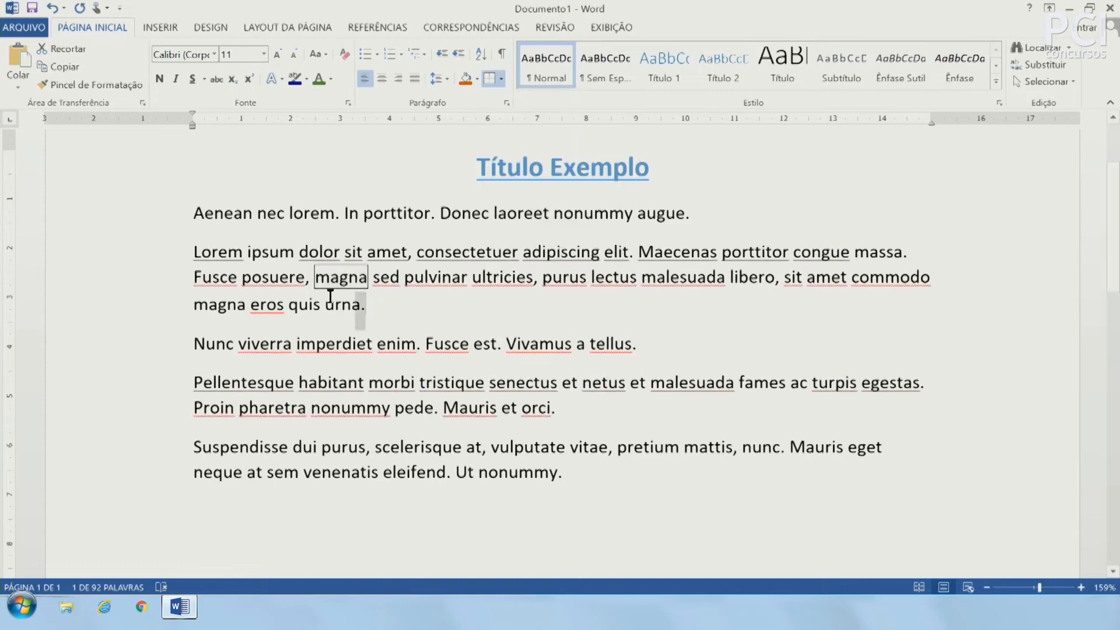
Put outside borders around the whole second body paragraph
triple_click(330, 298)
click(488, 78)
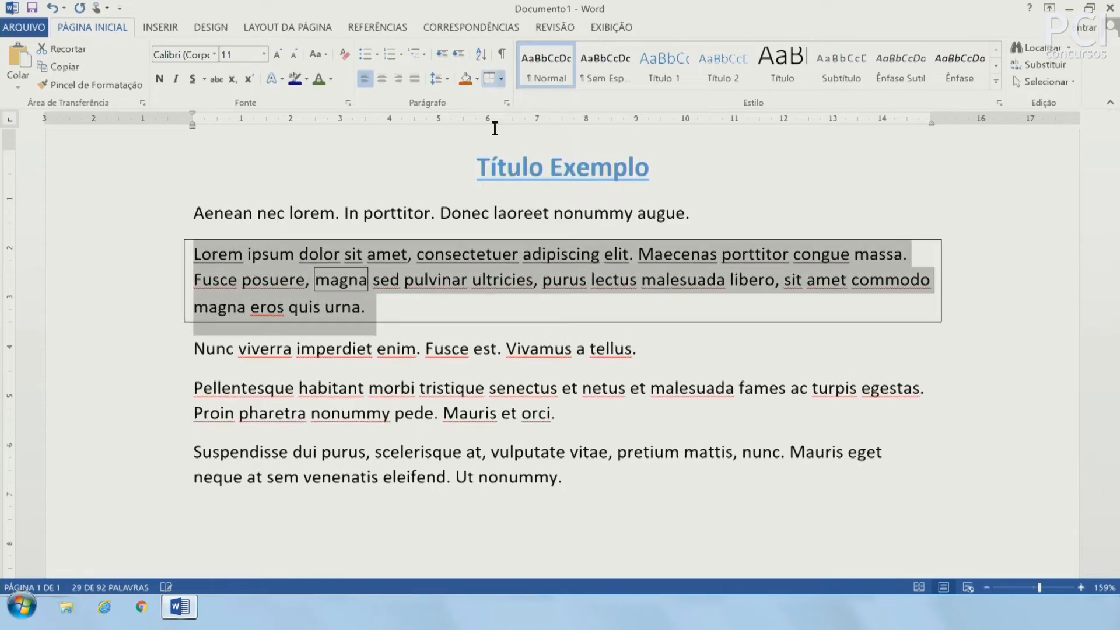
click(651, 418)
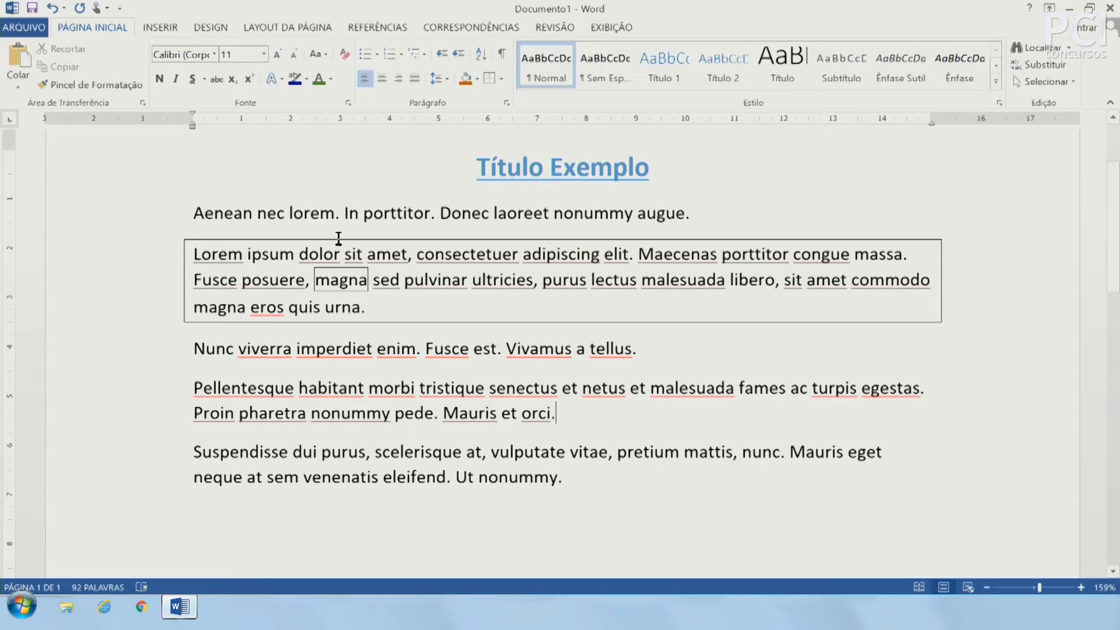
Undo the borders on the second body paragraph and on its word "magna"
double_click(320, 280)
click(422, 290)
key(ctrl+z)
key(ctrl+z)
key(ctrl+z)
key(ctrl+z)
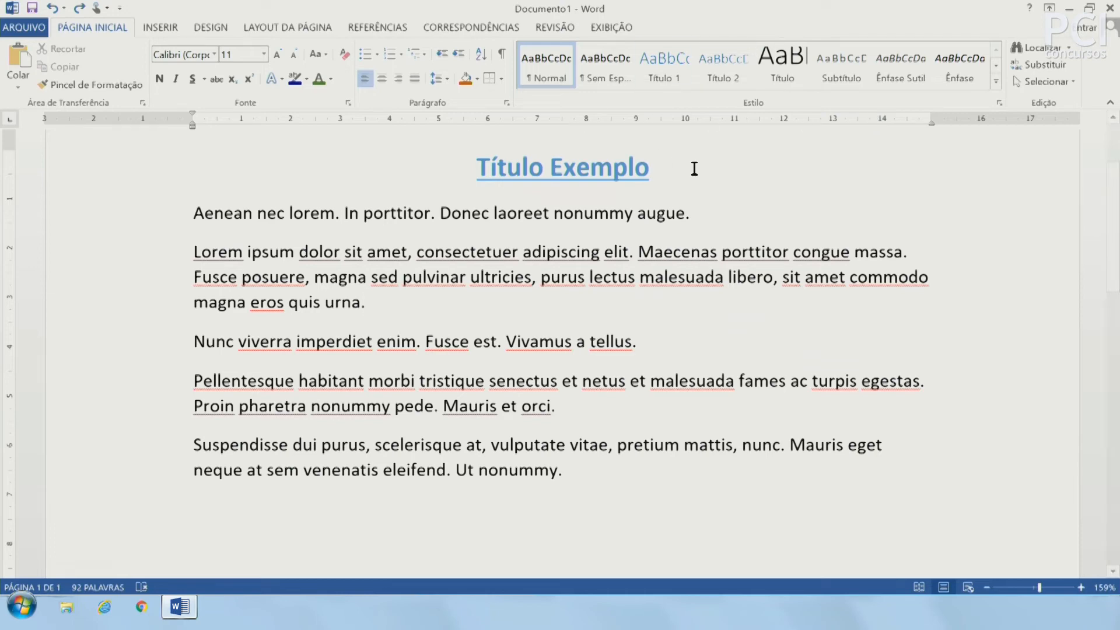
click(663, 334)
click(561, 178)
click(509, 180)
click(625, 181)
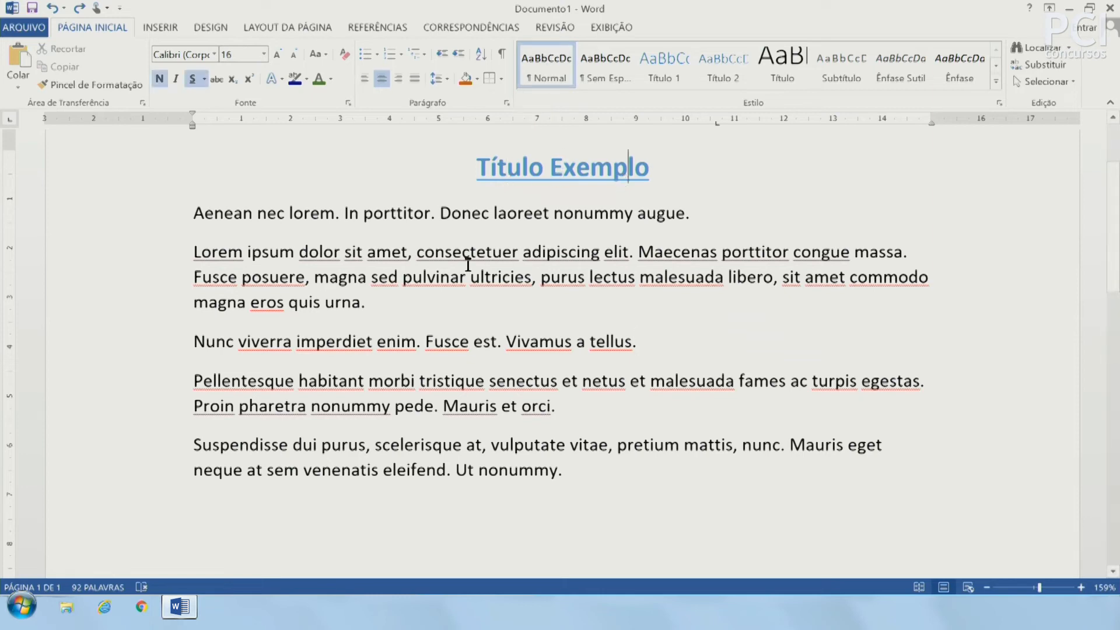
click(528, 258)
click(455, 256)
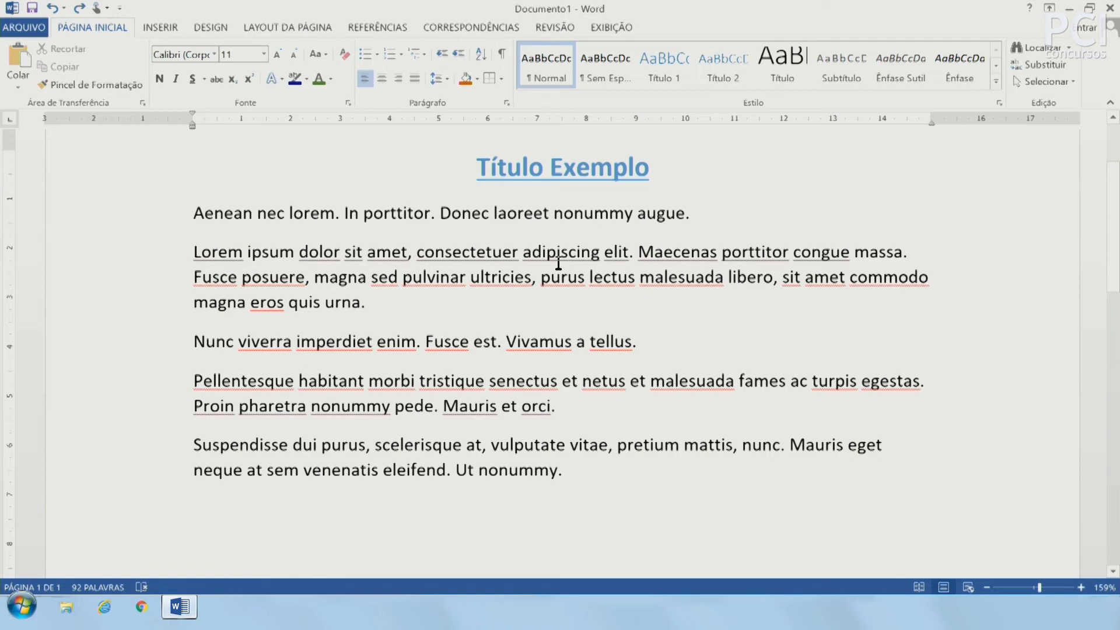
Look through the document's headings one after another, starting with "Título Exemplo" and "Título 2"
scroll(558, 264, down, 3)
scroll(558, 263, up, 3)
click(152, 169)
scroll(153, 350, down, 5)
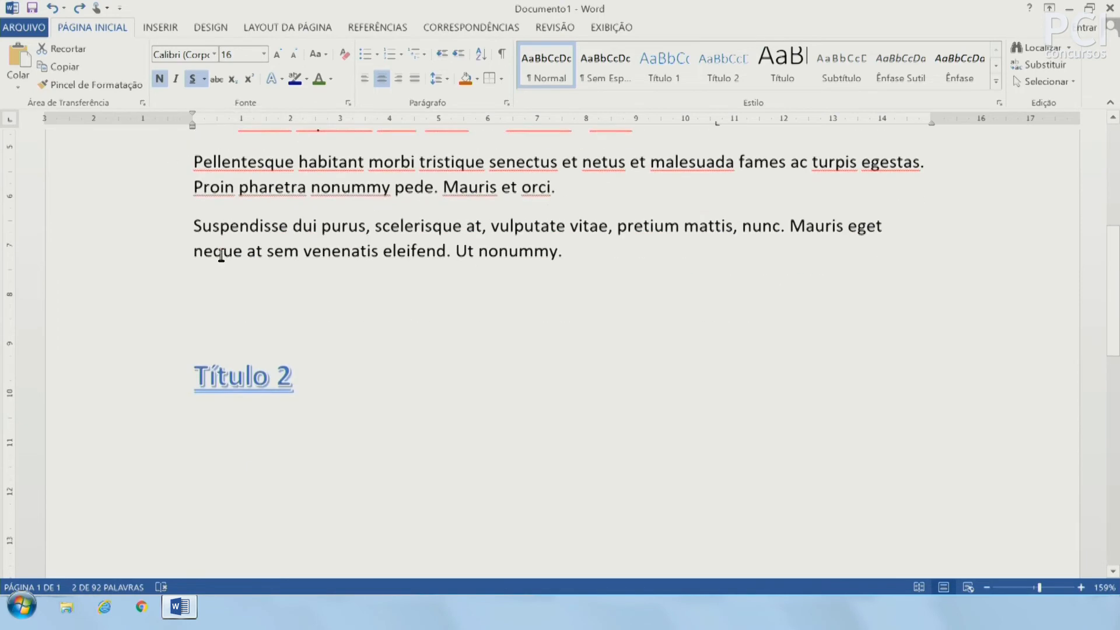
click(155, 366)
scroll(238, 288, down, 5)
click(165, 350)
click(490, 330)
scroll(490, 331, up, 10)
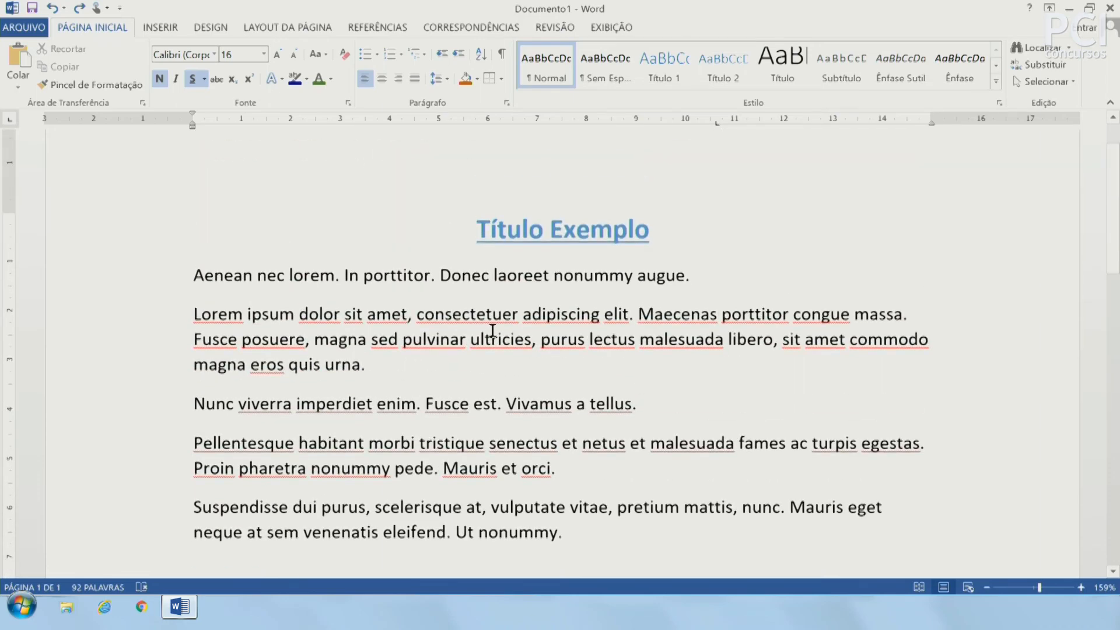
click(507, 317)
click(613, 471)
click(429, 239)
click(473, 404)
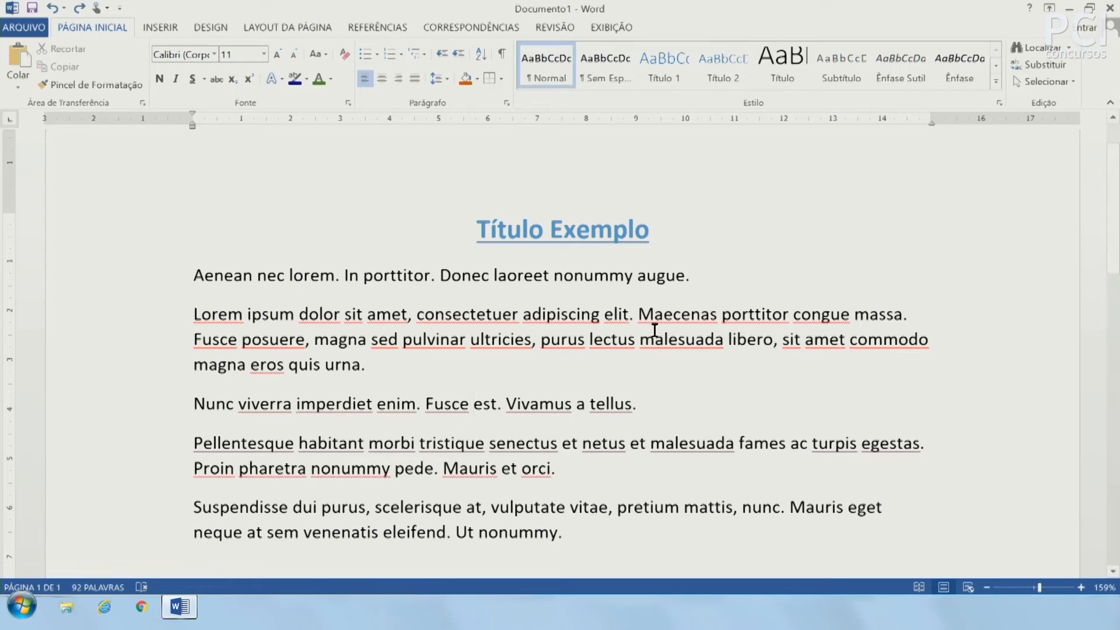
click(512, 340)
click(541, 340)
drag(554, 274, 577, 277)
click(593, 277)
drag(507, 277, 523, 278)
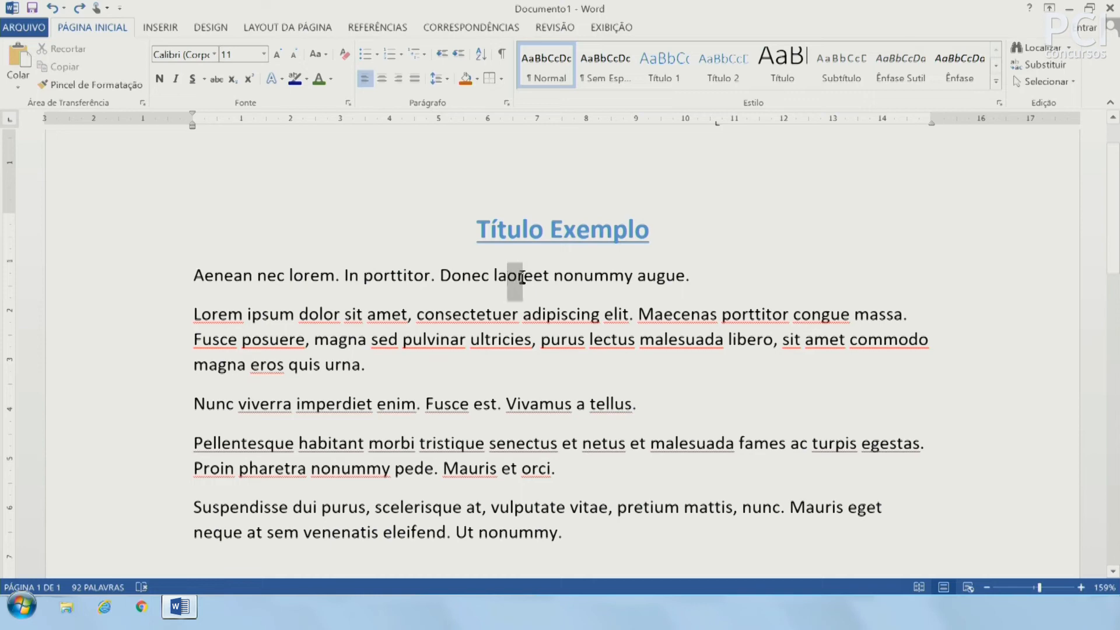
Try the Título 1 style on the first body paragraph and undo it
click(491, 278)
click(674, 66)
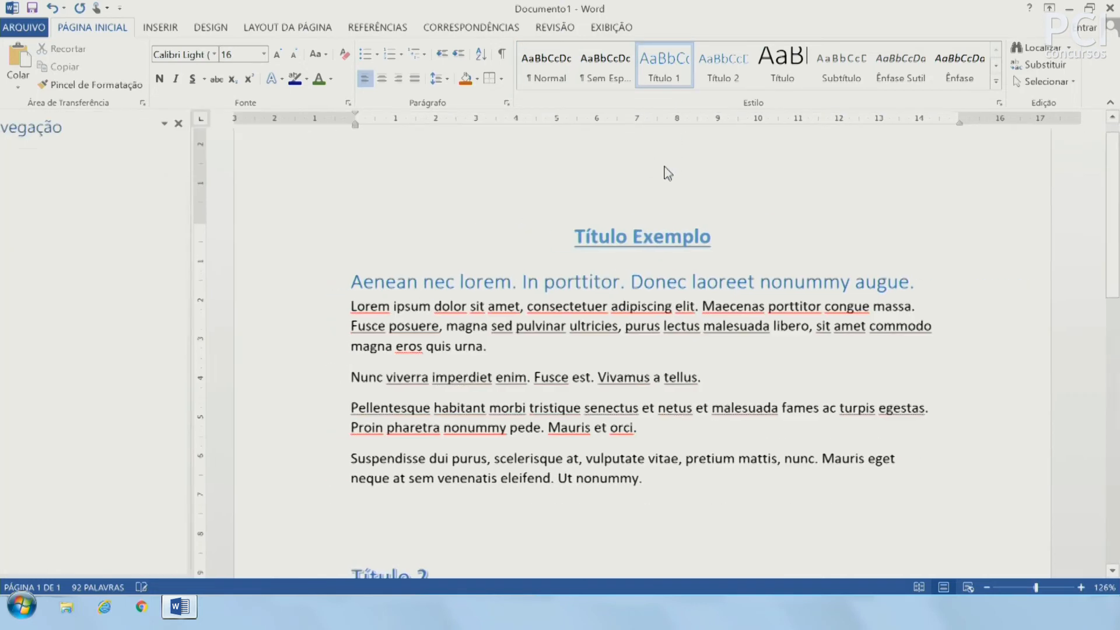
key(ctrl+z)
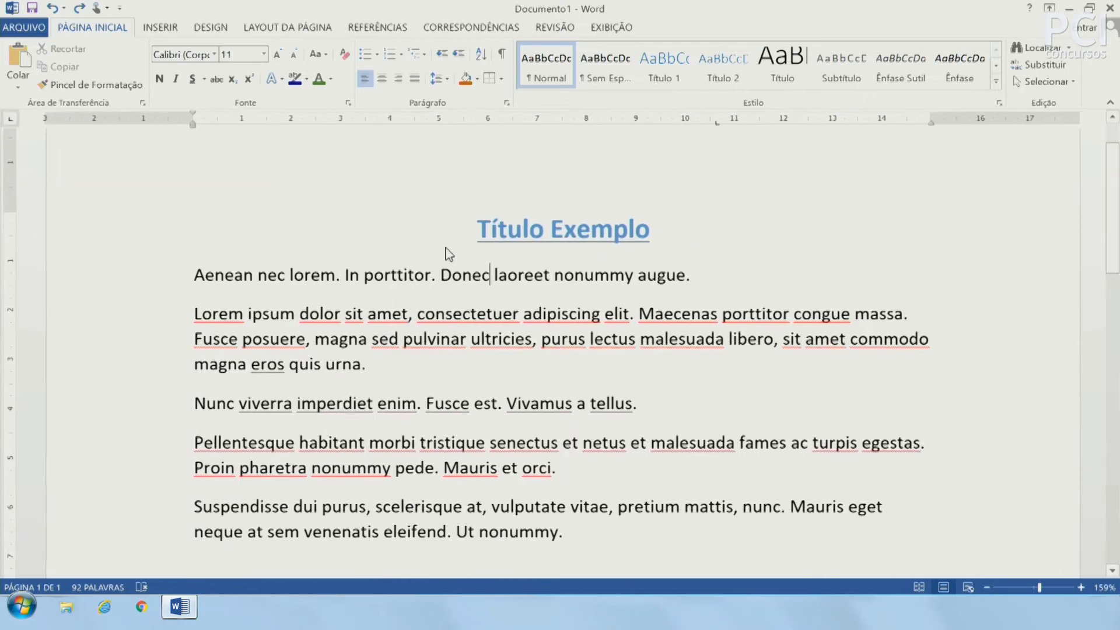
Preview the Título 1 style on the first body paragraph without keeping it
click(554, 275)
click(680, 80)
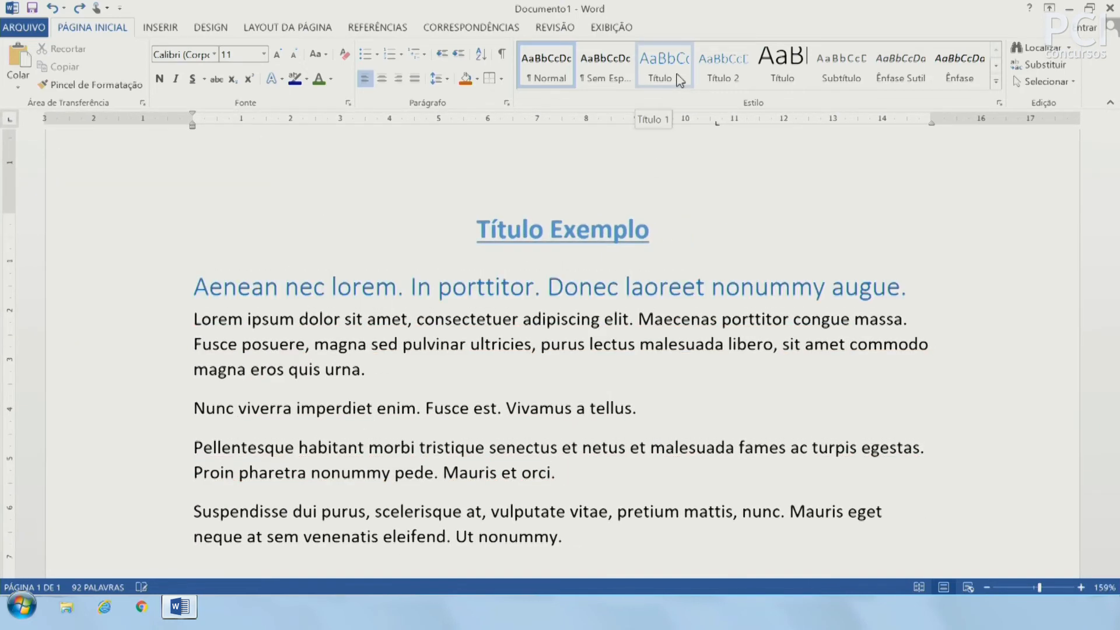
click(698, 379)
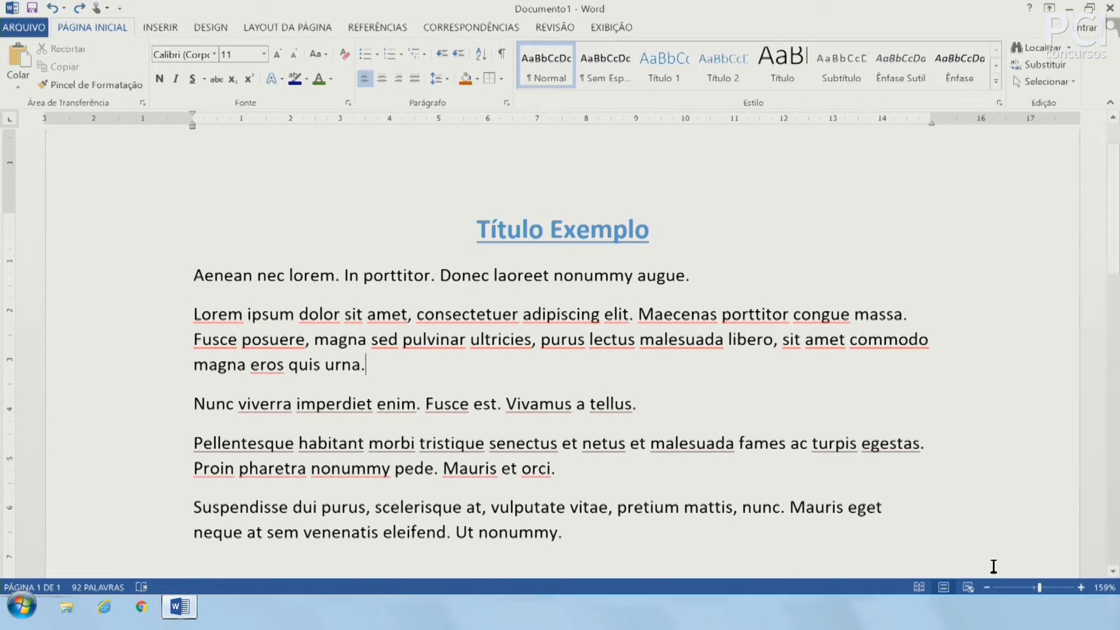
Change the heading "Título Exemplo" to read "Título 1"
click(987, 588)
click(987, 588)
click(986, 588)
click(987, 588)
click(986, 588)
drag(553, 240, 618, 242)
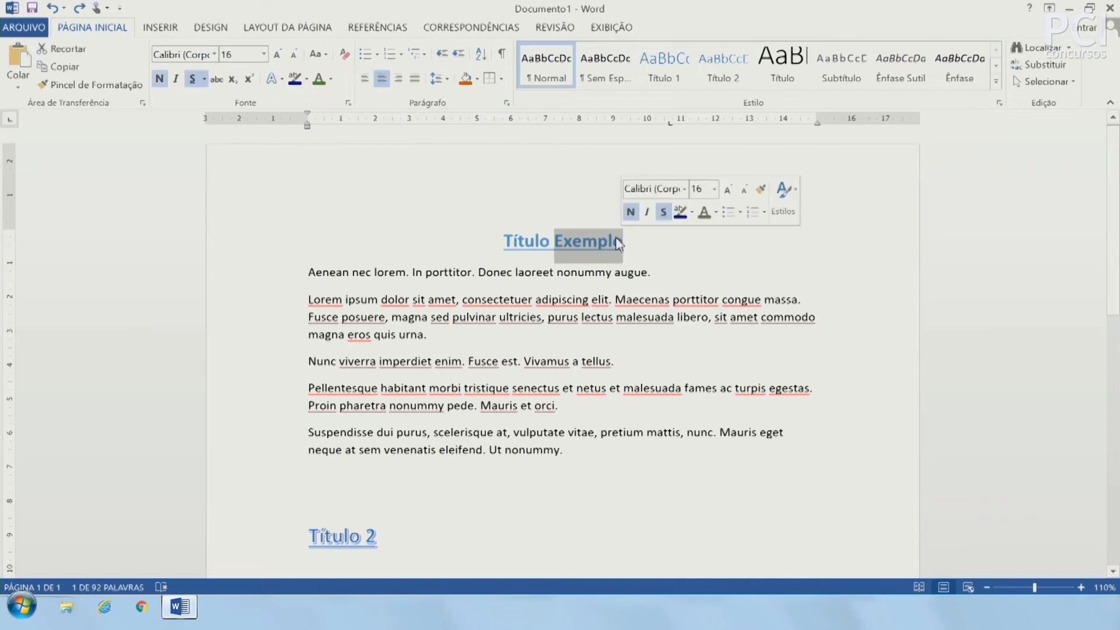
text(1)
click(621, 392)
Copy the five body paragraphs under "Título 1" and paste them beneath the heading "Título 2"
scroll(388, 451, down, 3)
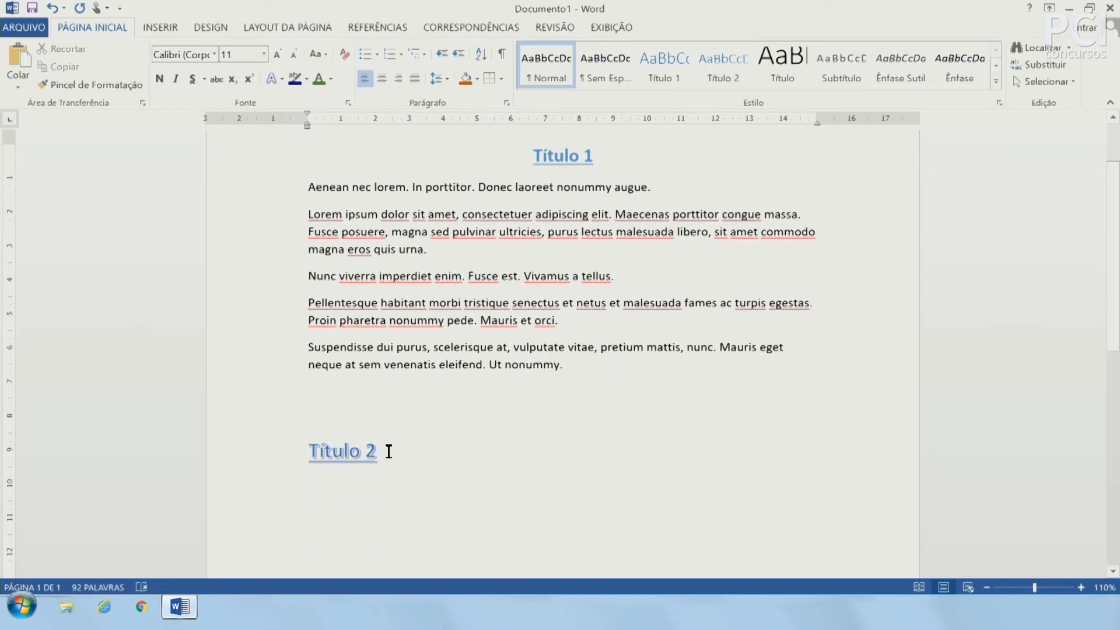
drag(579, 364, 307, 190)
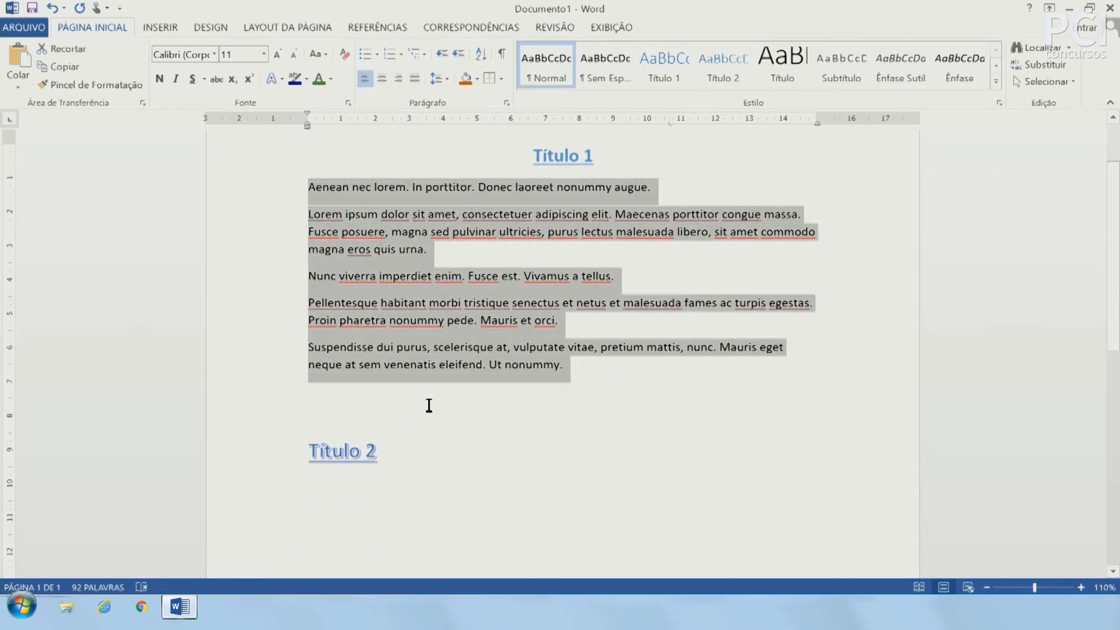
scroll(396, 415, down, 3)
key(ctrl+c)
click(395, 414)
key(ctrl+v)
Delete the surplus empty lines between the pasted text and the heading "Título 3", leaving one blank line
scroll(484, 422, down, 12)
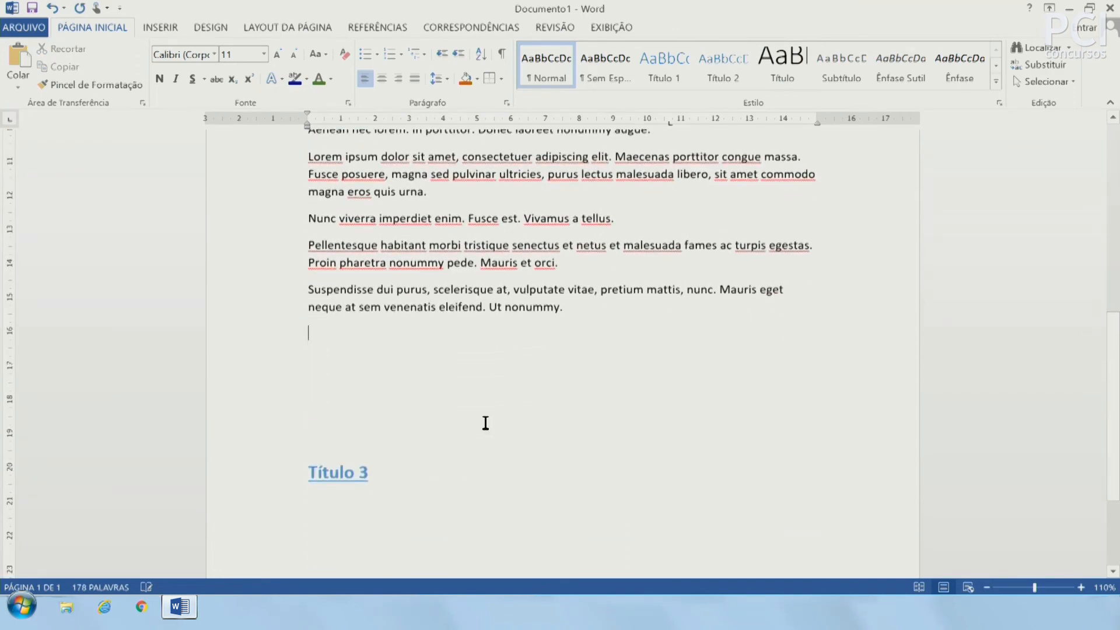
key(Delete)
key(Delete)
key(Delete)
key(Delete)
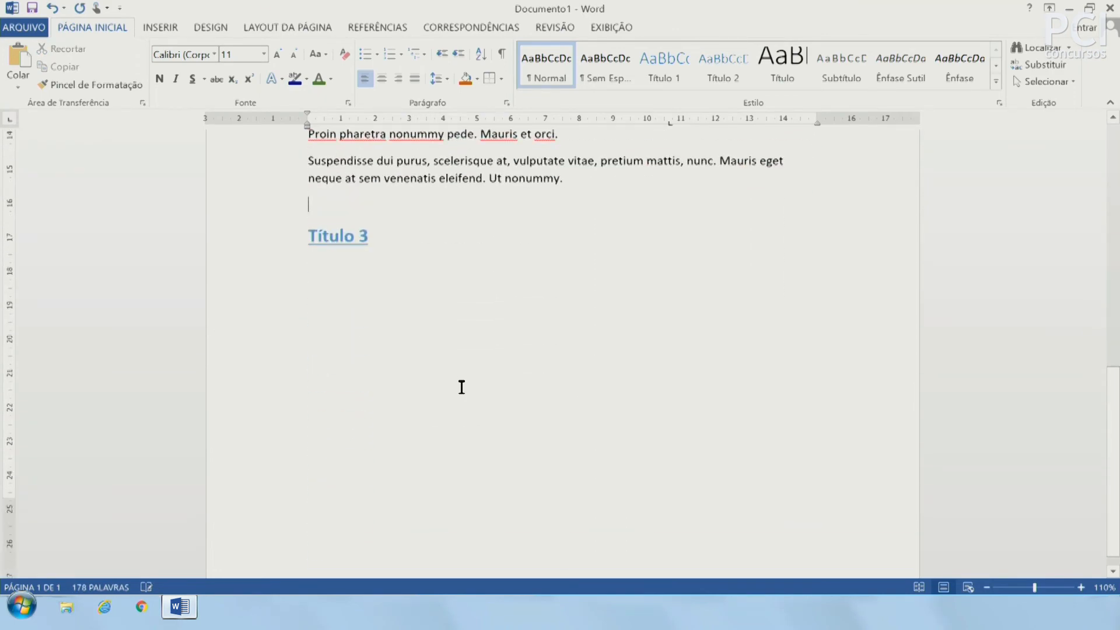
Paste the same five body paragraphs on a new line beneath the heading "Título 3"
scroll(578, 357, up, 6)
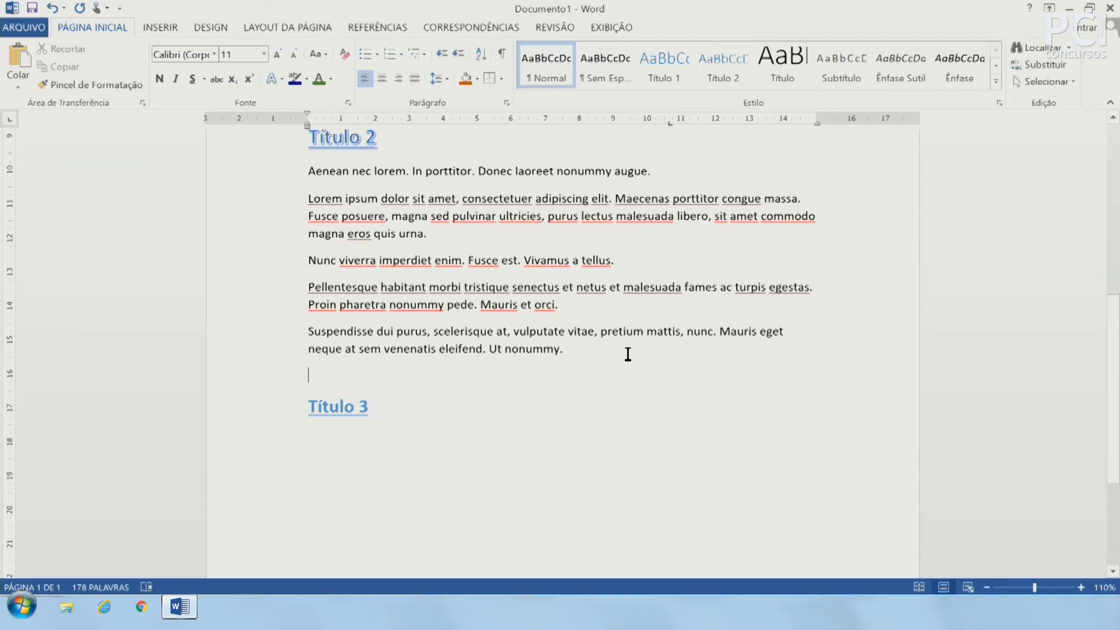
click(365, 434)
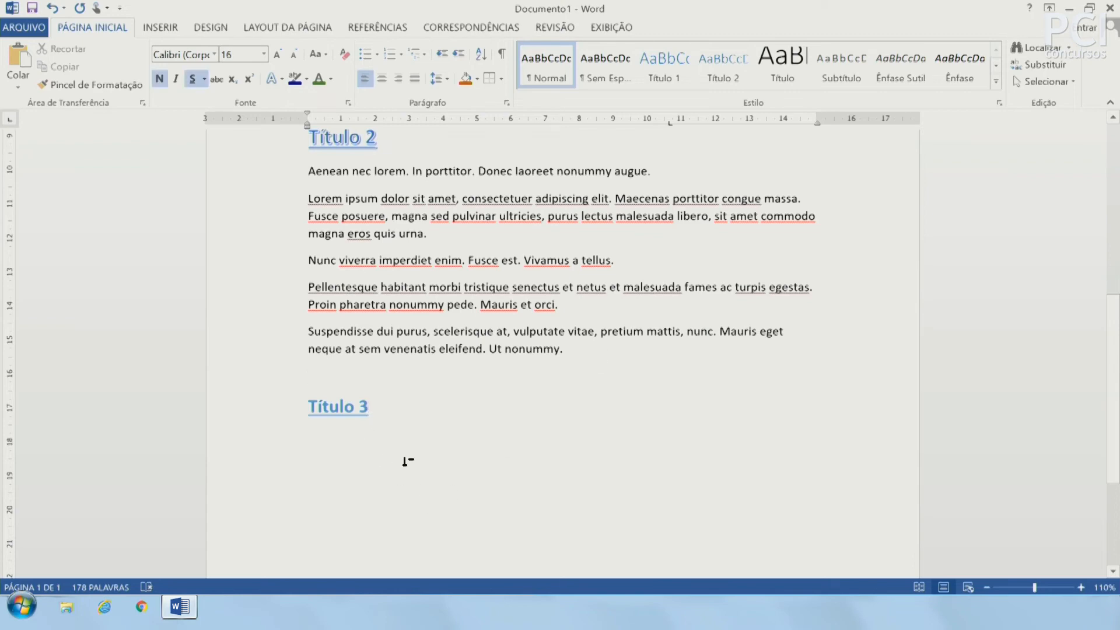
key(Return)
key(ctrl+v)
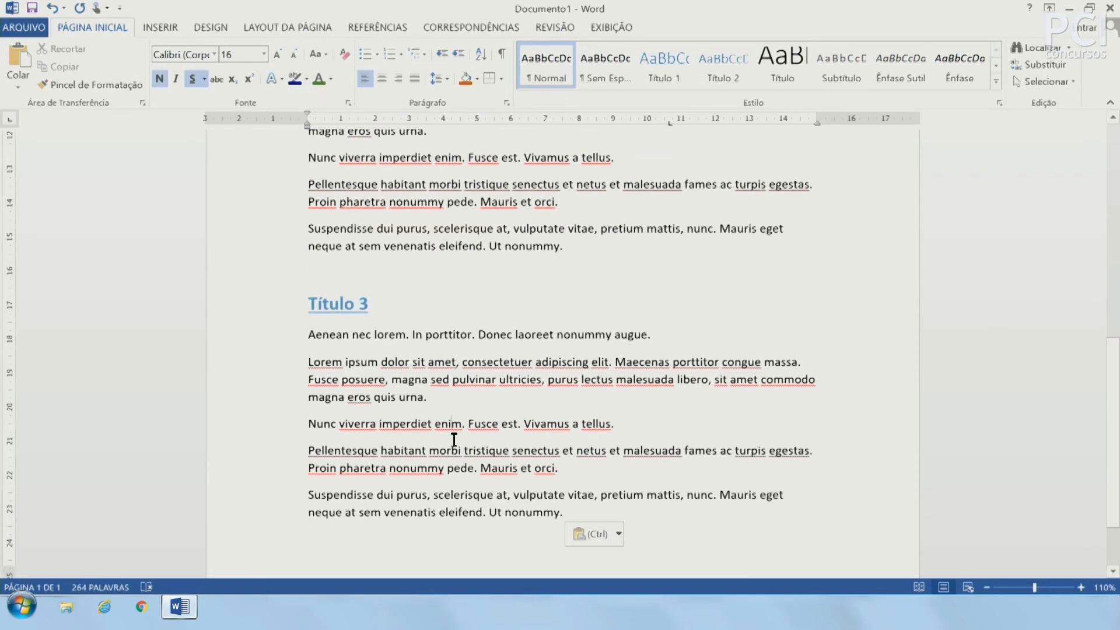
Select the body paragraphs under each of the three headings in turn, and apply the Normal style to those under "Título 3"
scroll(454, 439, up, 15)
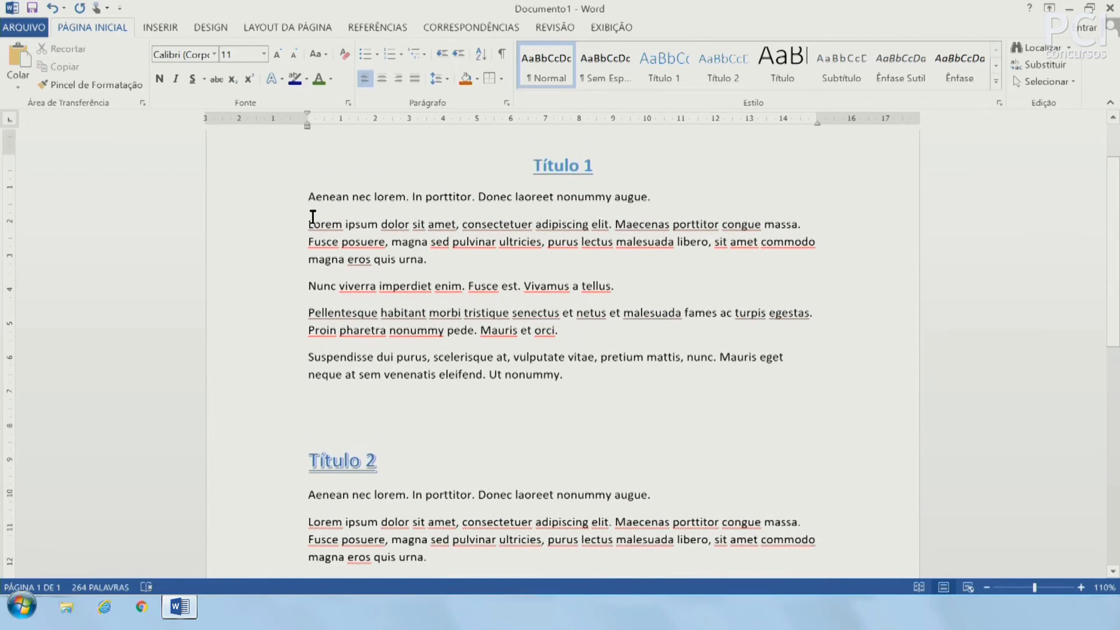
drag(250, 205, 241, 378)
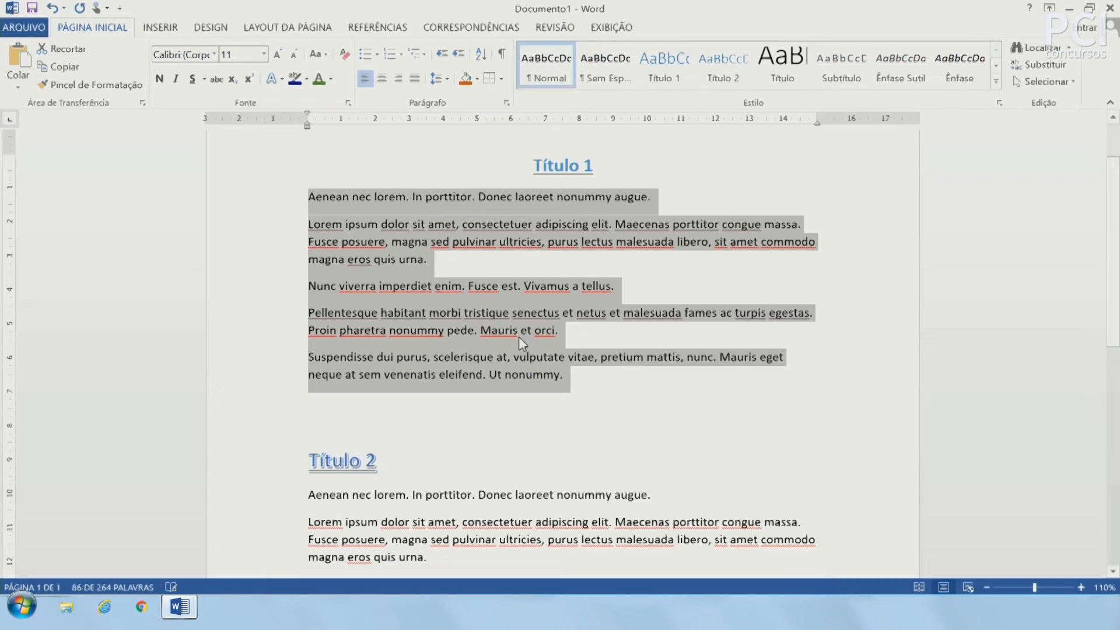
scroll(522, 343, down, 3)
drag(285, 322, 292, 513)
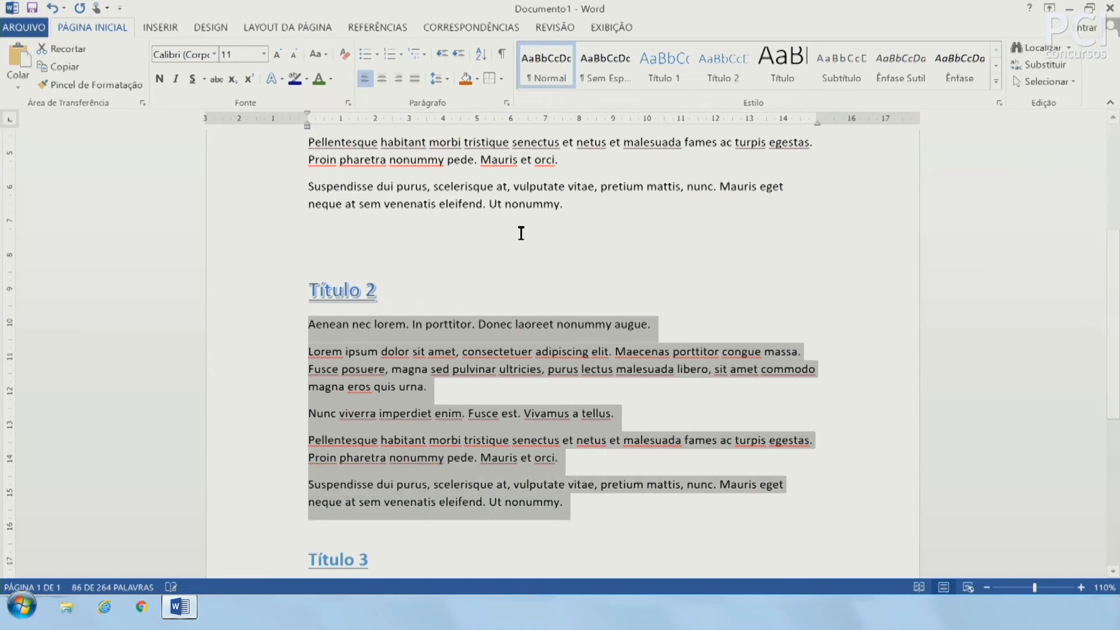
scroll(514, 216, down, 3)
drag(285, 378, 316, 568)
scroll(507, 455, down, 3)
scroll(517, 438, up, 3)
click(537, 71)
Apply the Título 1 heading style to the document's first heading, "Título 1"
scroll(572, 318, up, 8)
scroll(573, 318, up, 1)
click(246, 245)
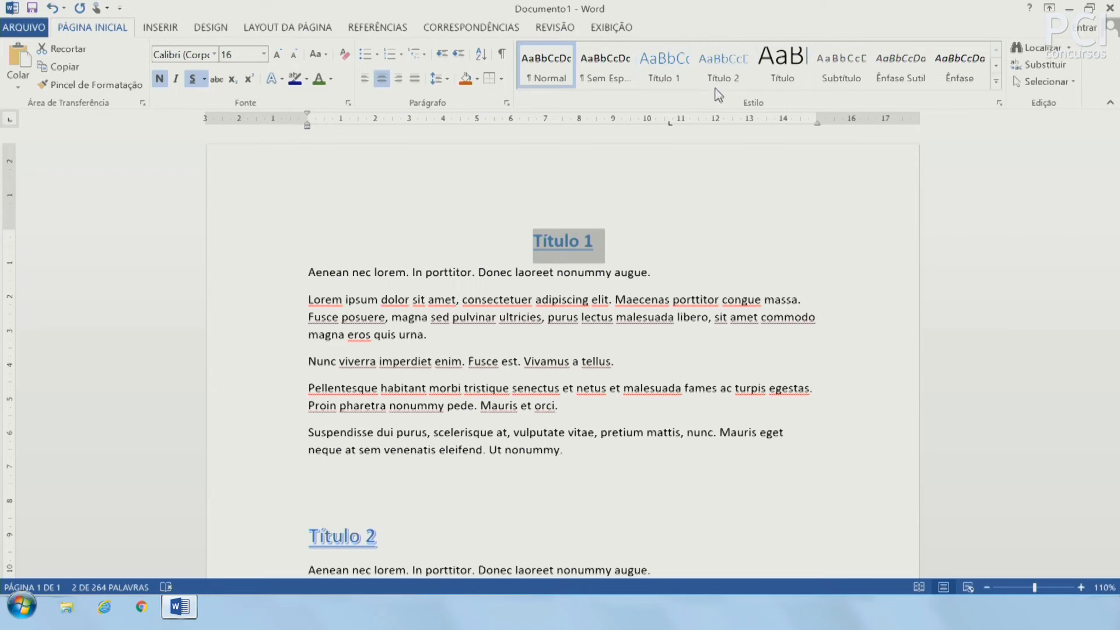
click(686, 76)
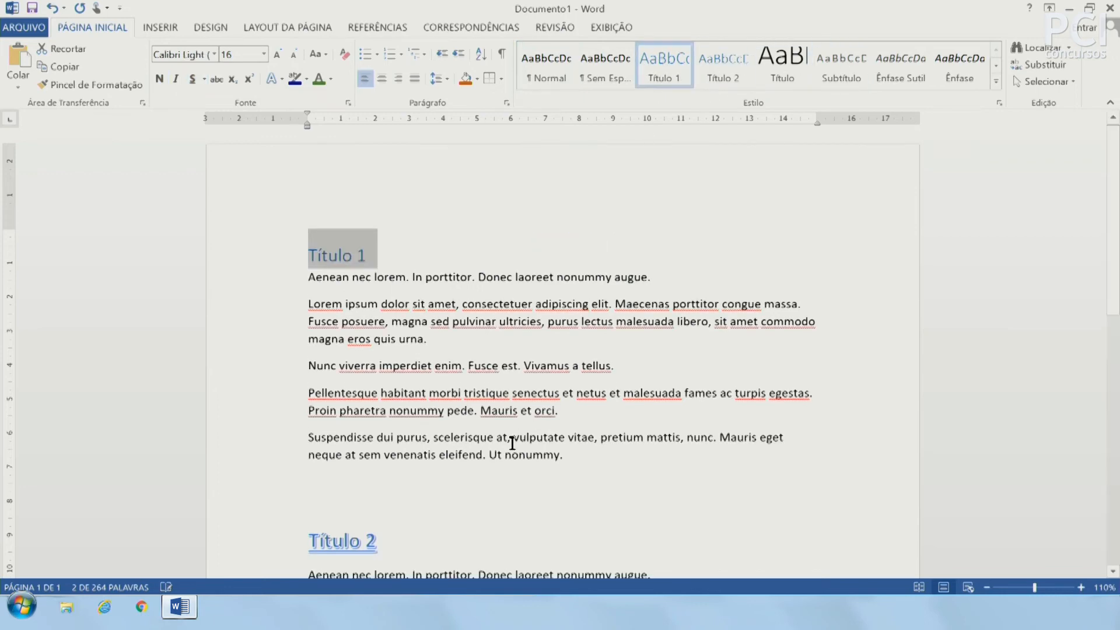
Compare the styles assigned to the heading "Título 1", its body text and the heading "Título 2"
scroll(369, 457, down, 3)
click(362, 455)
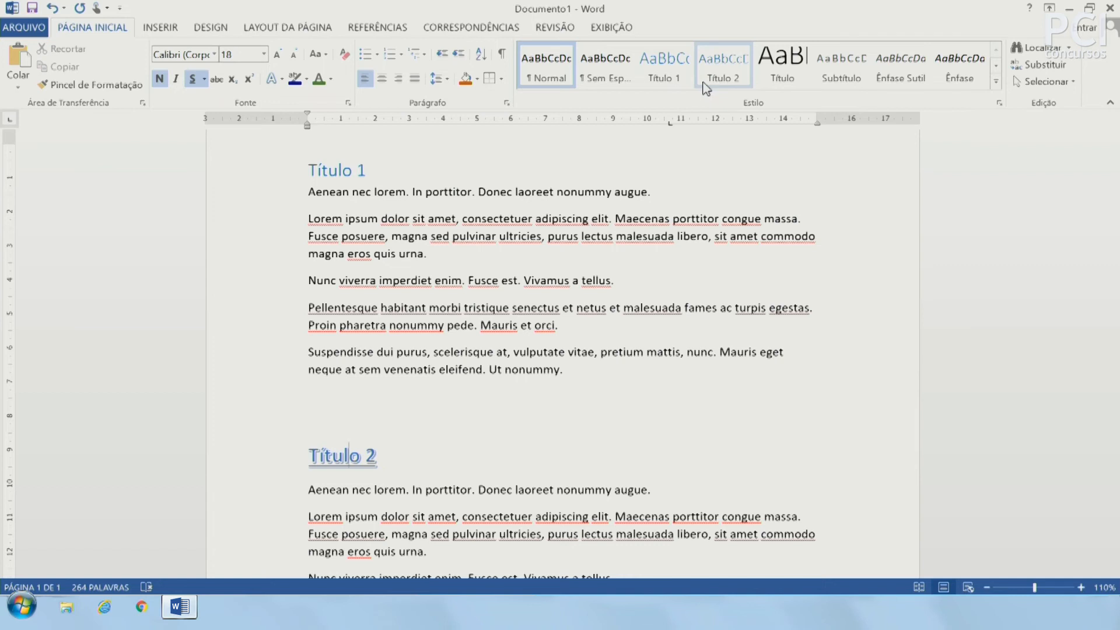
click(519, 279)
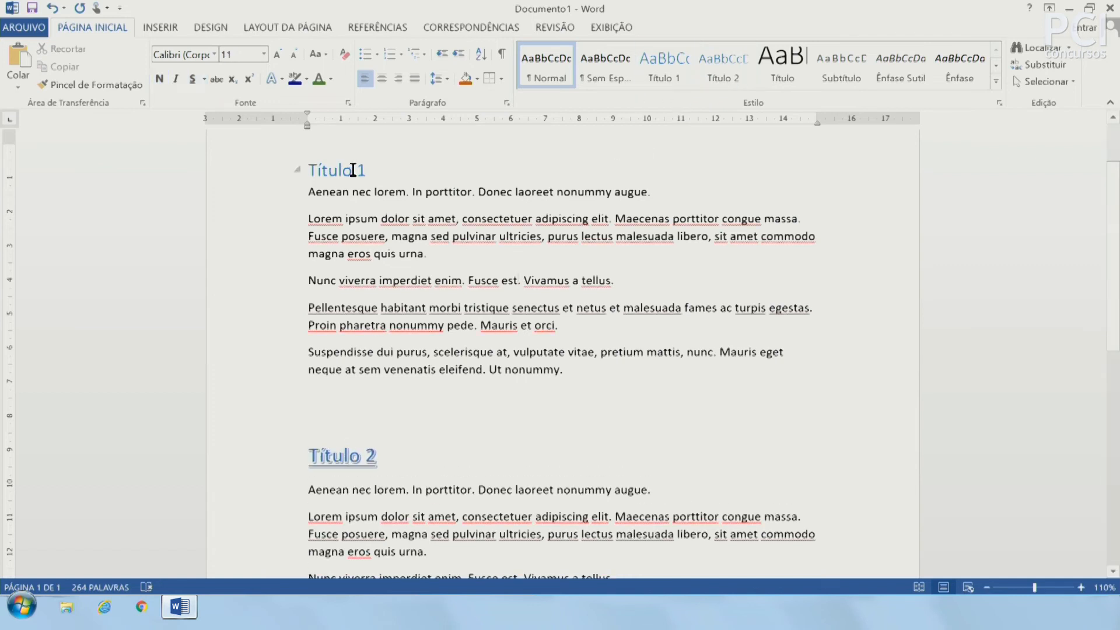
double_click(360, 169)
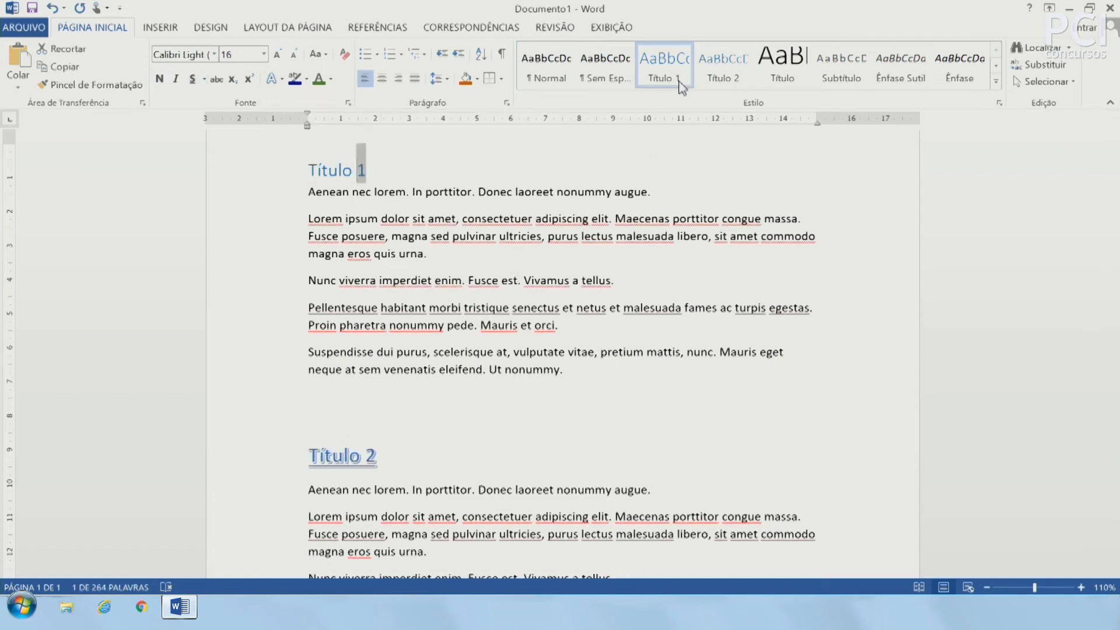
click(375, 179)
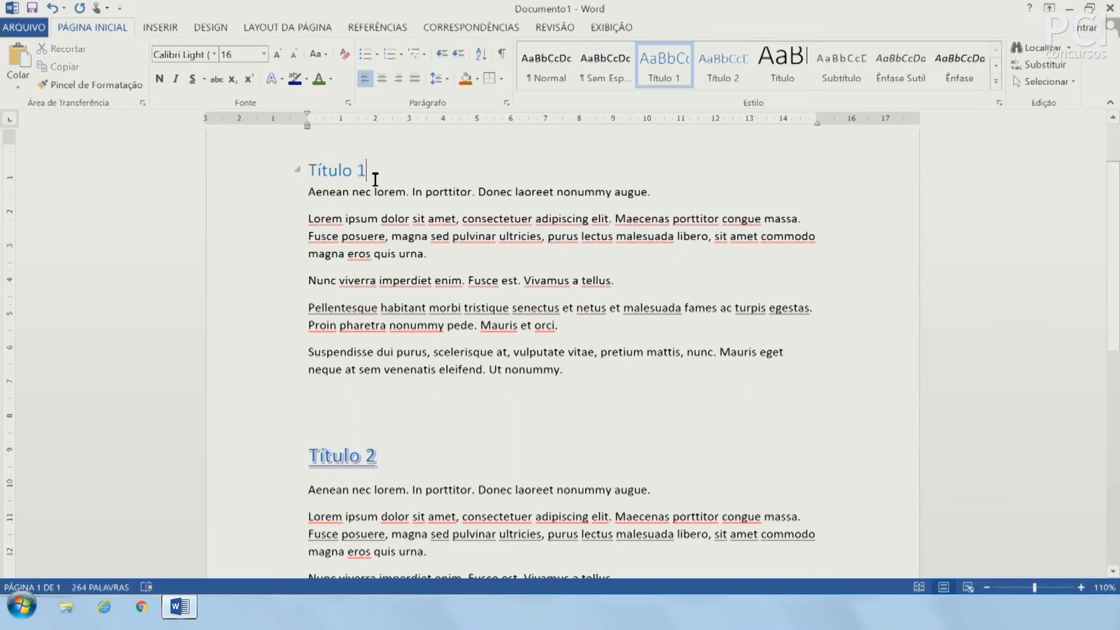
drag(387, 171, 305, 170)
click(362, 178)
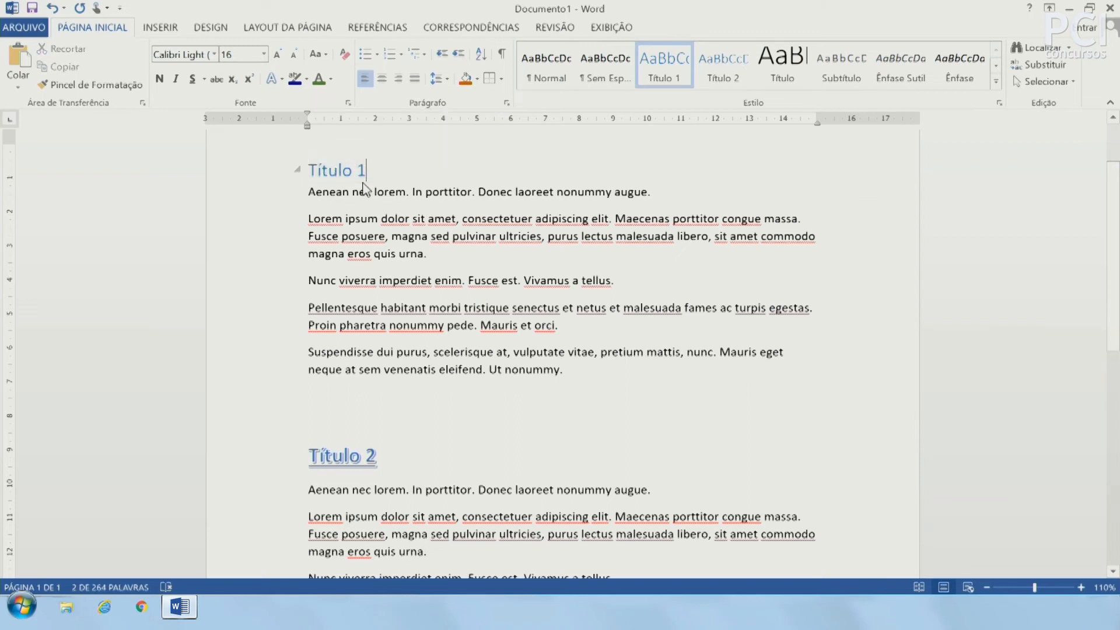
Preview the Título 2 style on the heading "Título 2" without applying it
double_click(344, 454)
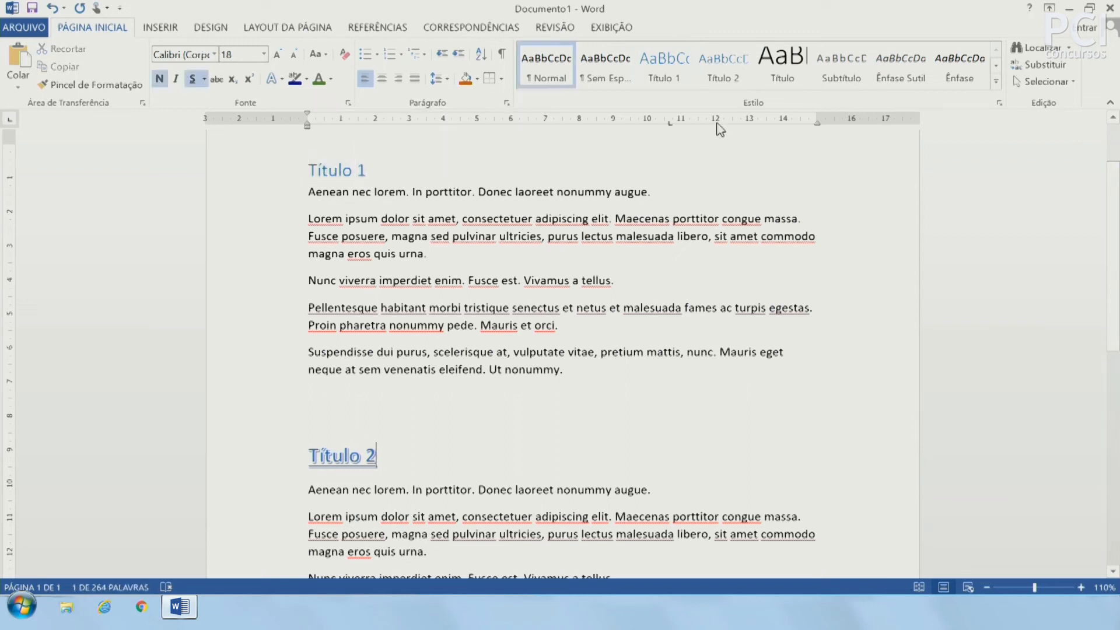
click(722, 67)
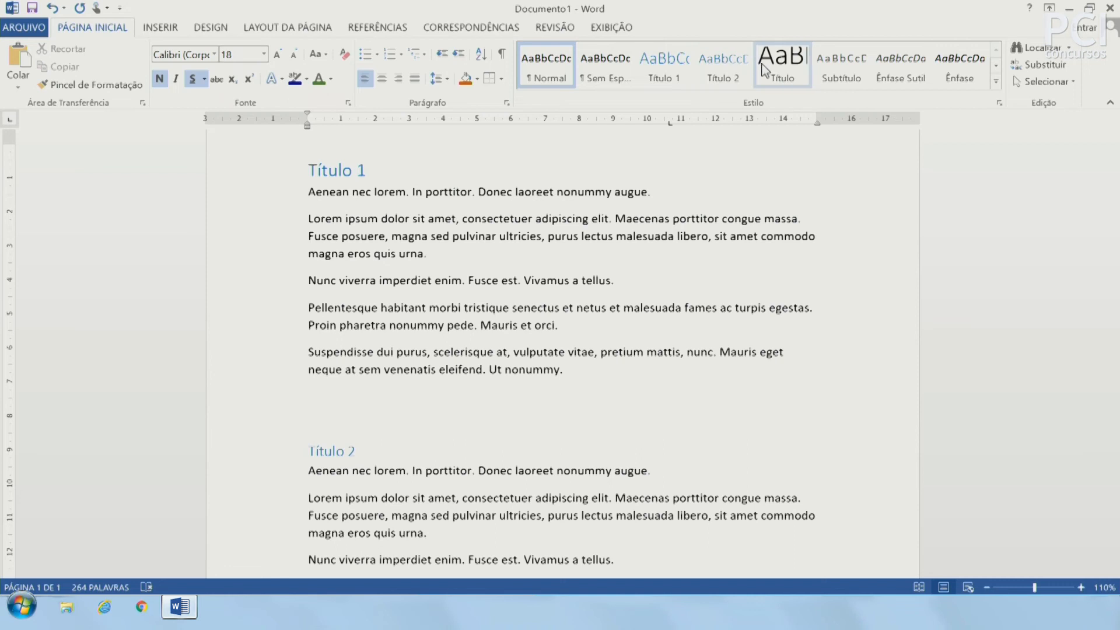
click(494, 354)
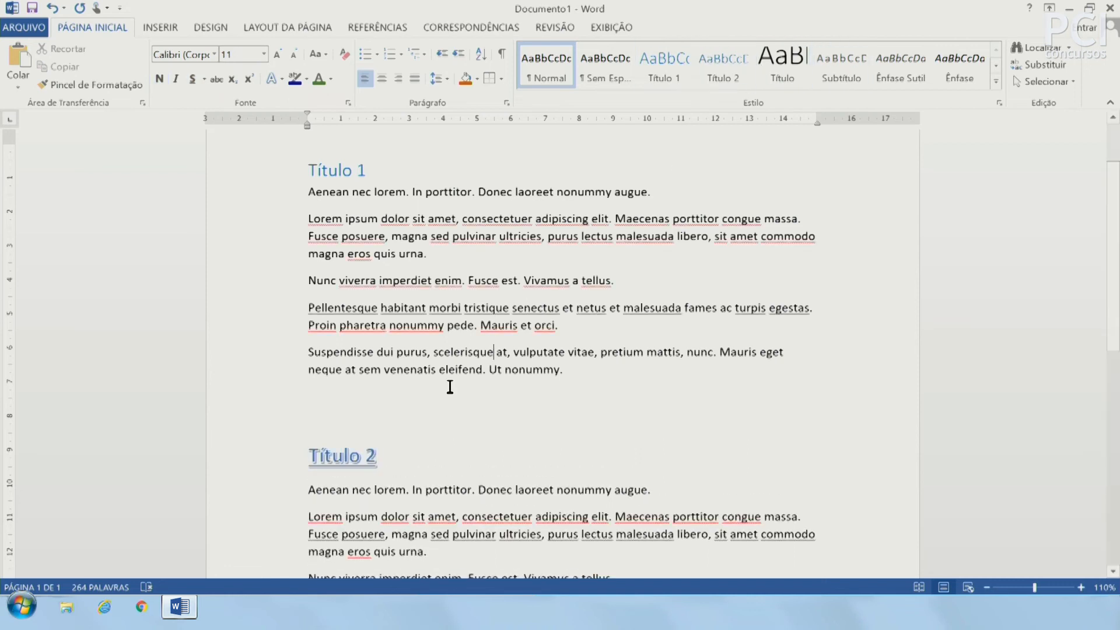
Apply the Título 1 heading style to the headings "Título 2" and "Título 3"
click(247, 469)
click(663, 72)
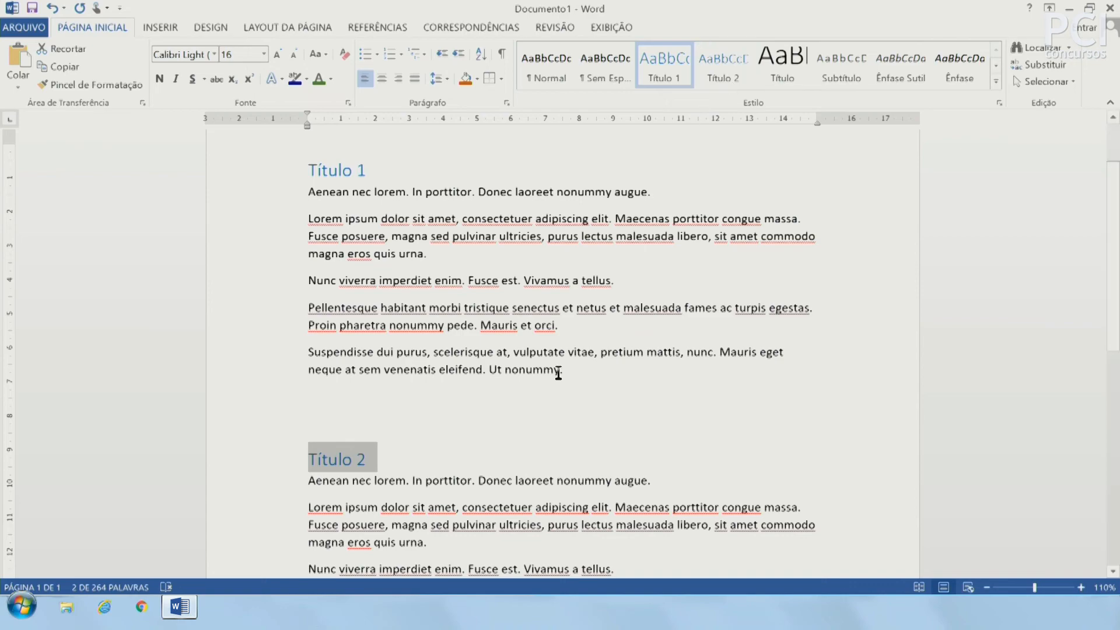
scroll(559, 373, down, 4)
click(282, 464)
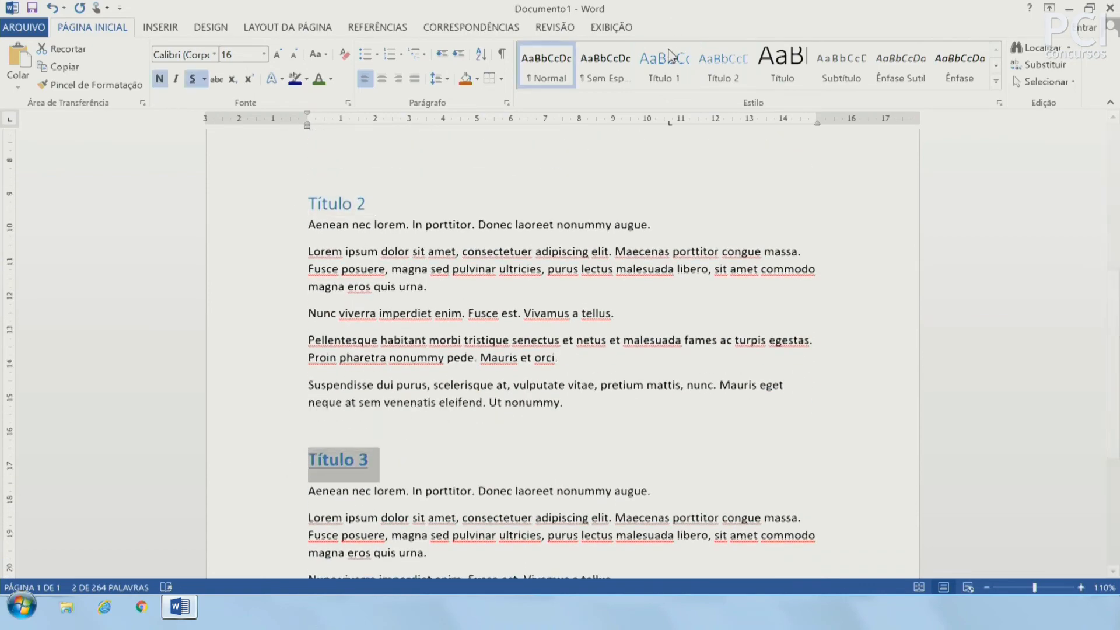
click(664, 69)
click(653, 440)
Expand the full gallery of text styles and close it without choosing one
scroll(442, 446, up, 5)
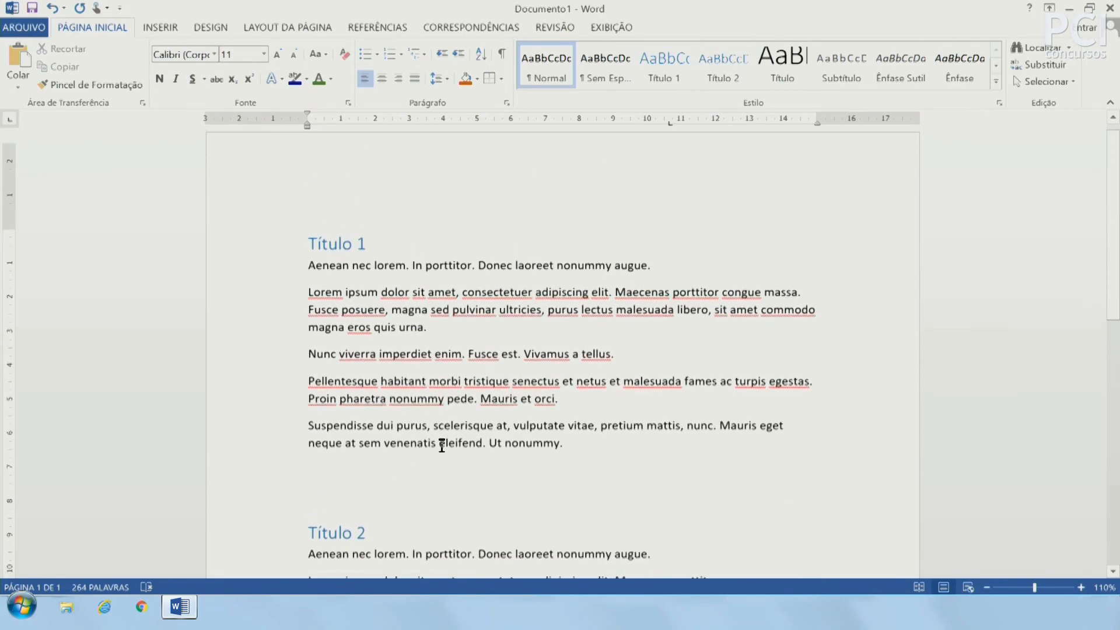
scroll(441, 446, up, 1)
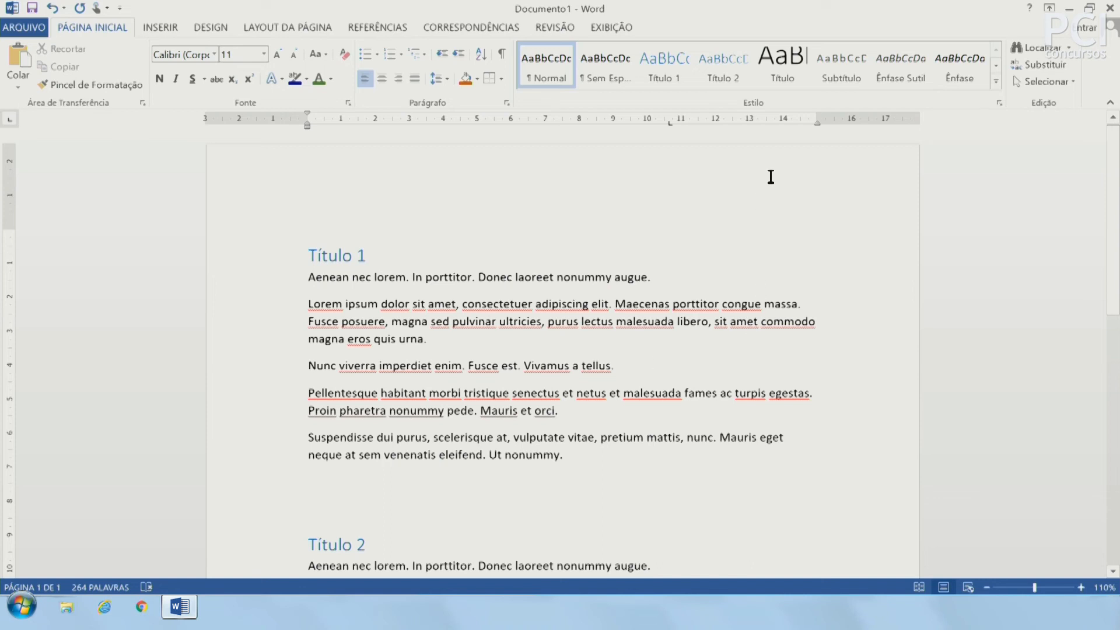
click(997, 87)
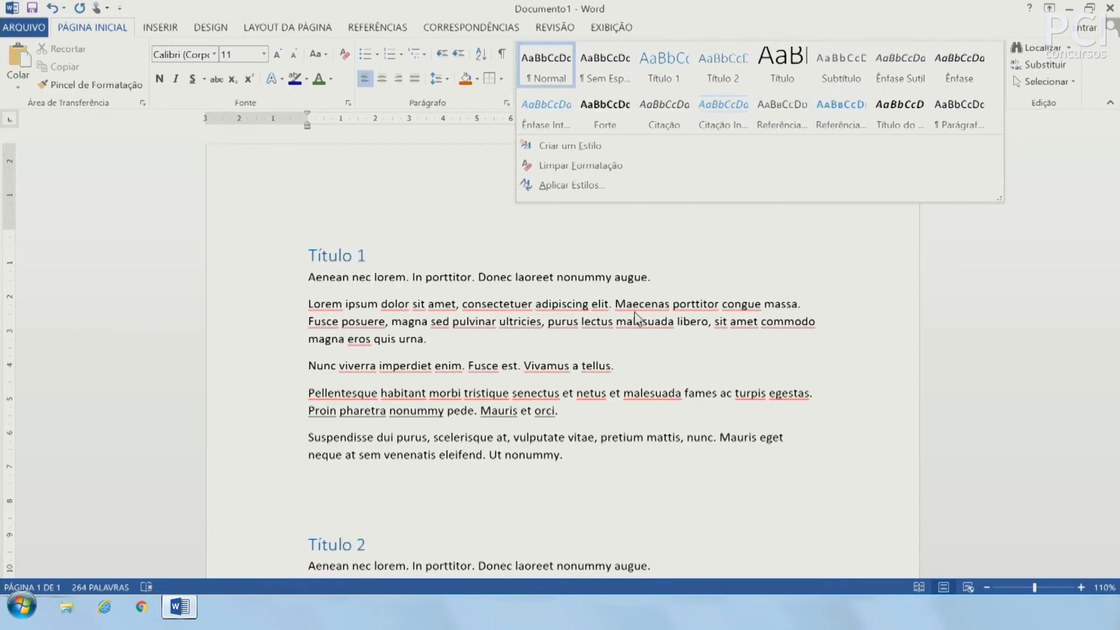
click(528, 346)
Check the styles assigned to the heading "Título 1" and to the body paragraphs beneath it
scroll(413, 311, down, 3)
scroll(413, 312, up, 3)
click(347, 256)
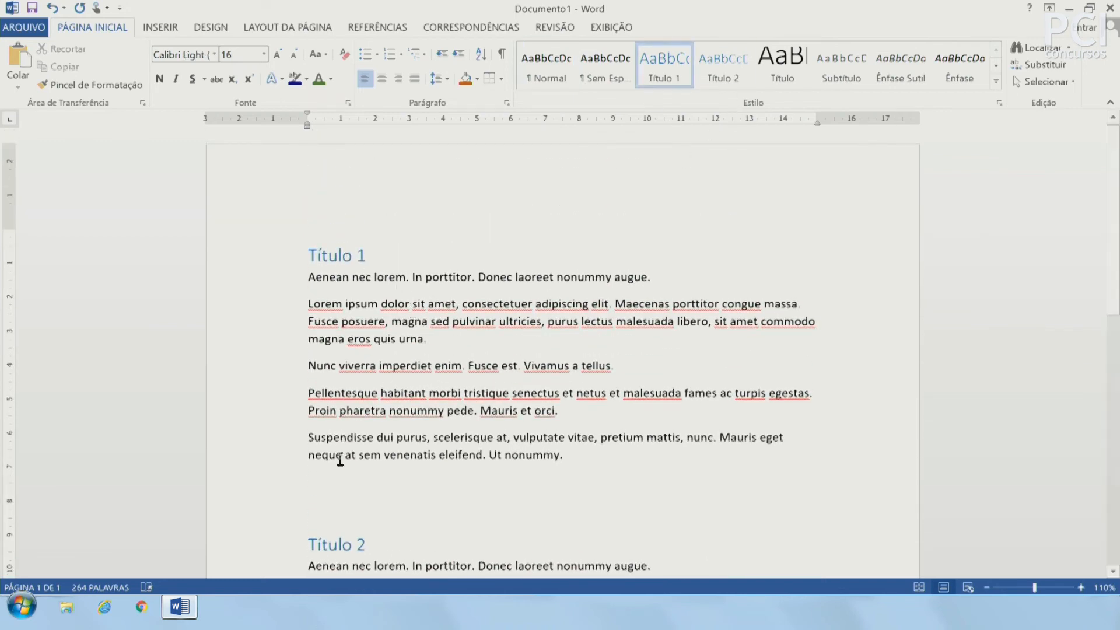
click(547, 366)
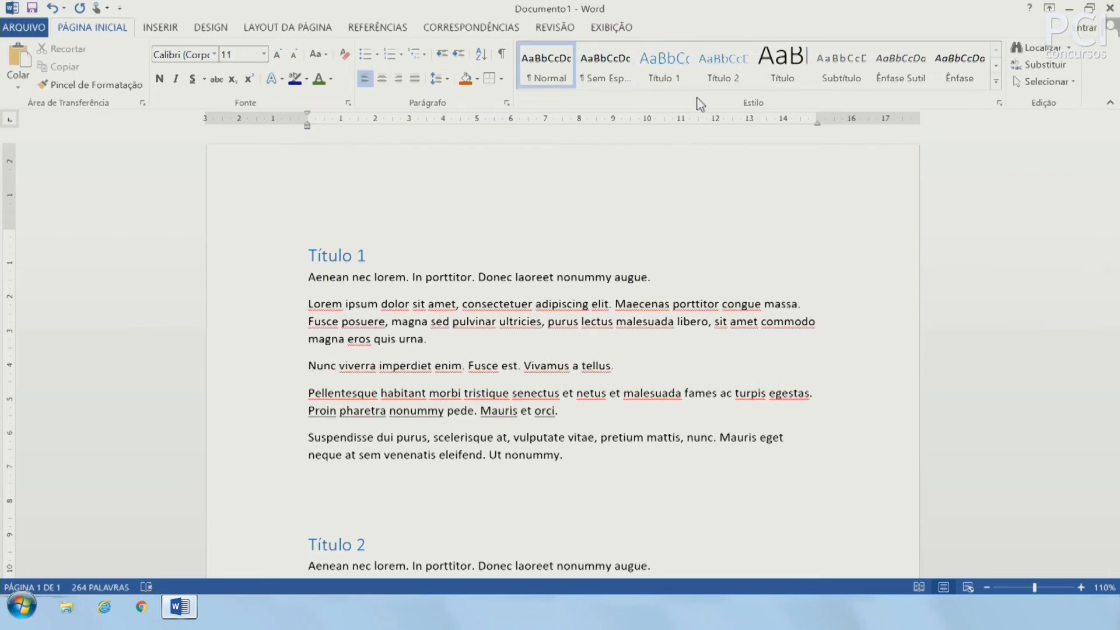
key(Up)
key(Up)
key(Up)
key(Up)
key(Up)
Review the headings and body text of all three sections to compare their styles and consistency
scroll(773, 225, down, 4)
scroll(700, 350, up, 3)
scroll(583, 467, down, 4)
drag(396, 398, 469, 449)
click(491, 336)
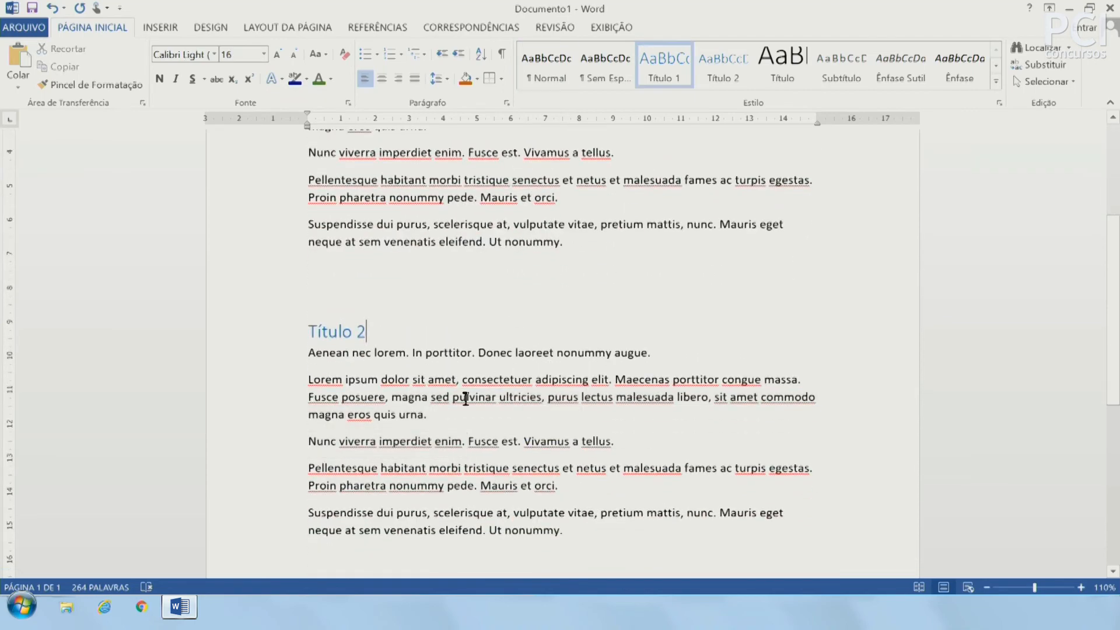
scroll(555, 479, down, 3)
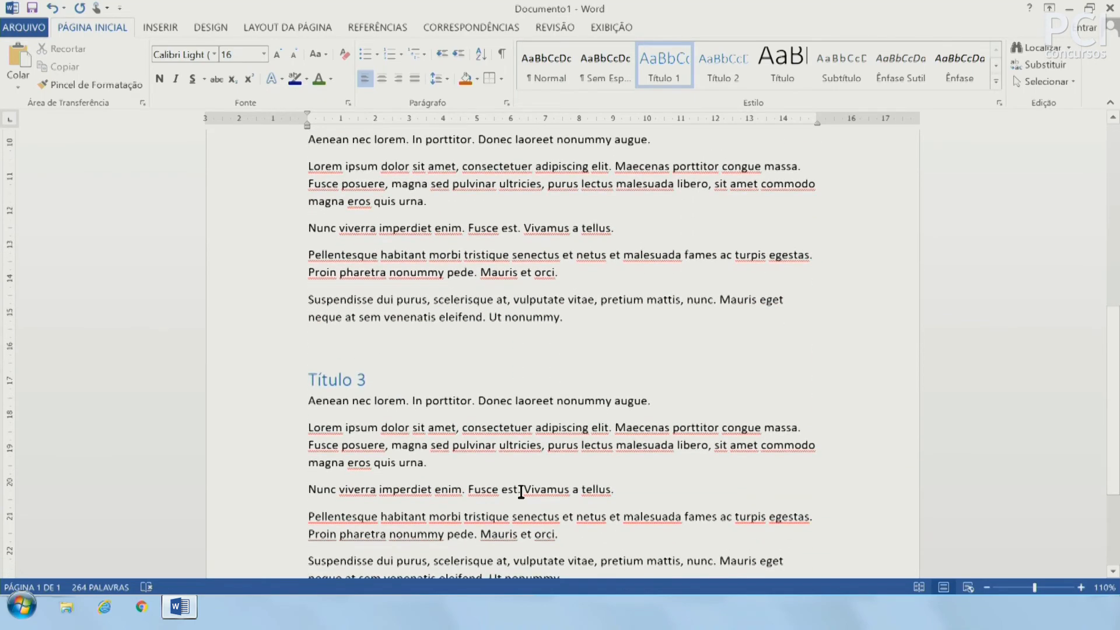
drag(491, 478, 510, 516)
click(659, 367)
scroll(660, 367, up, 5)
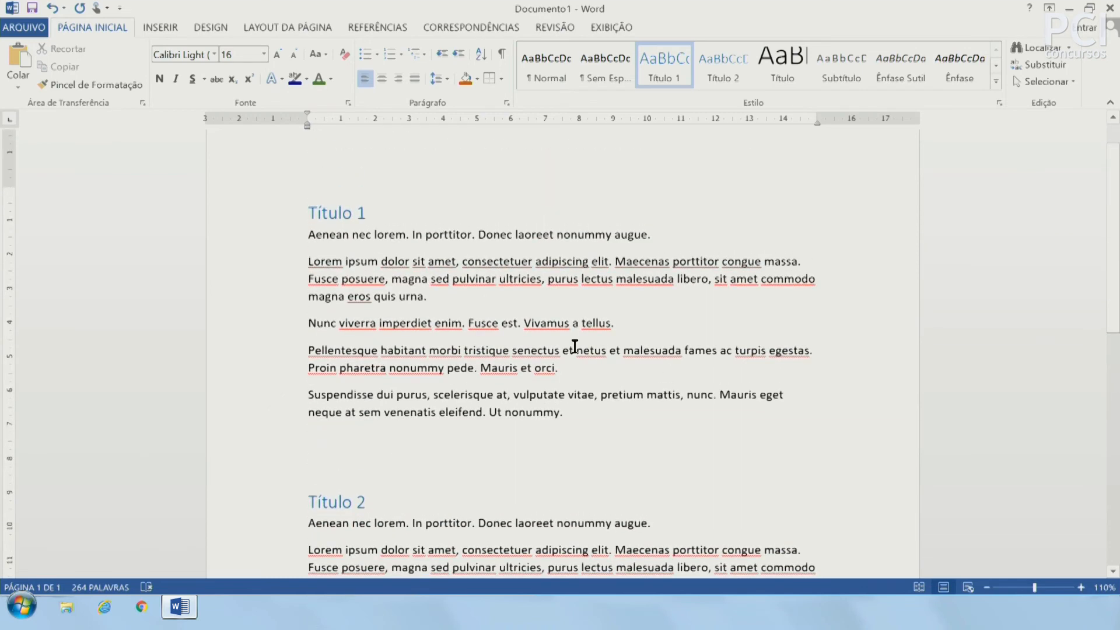
drag(330, 214, 461, 353)
click(461, 359)
scroll(487, 375, down, 8)
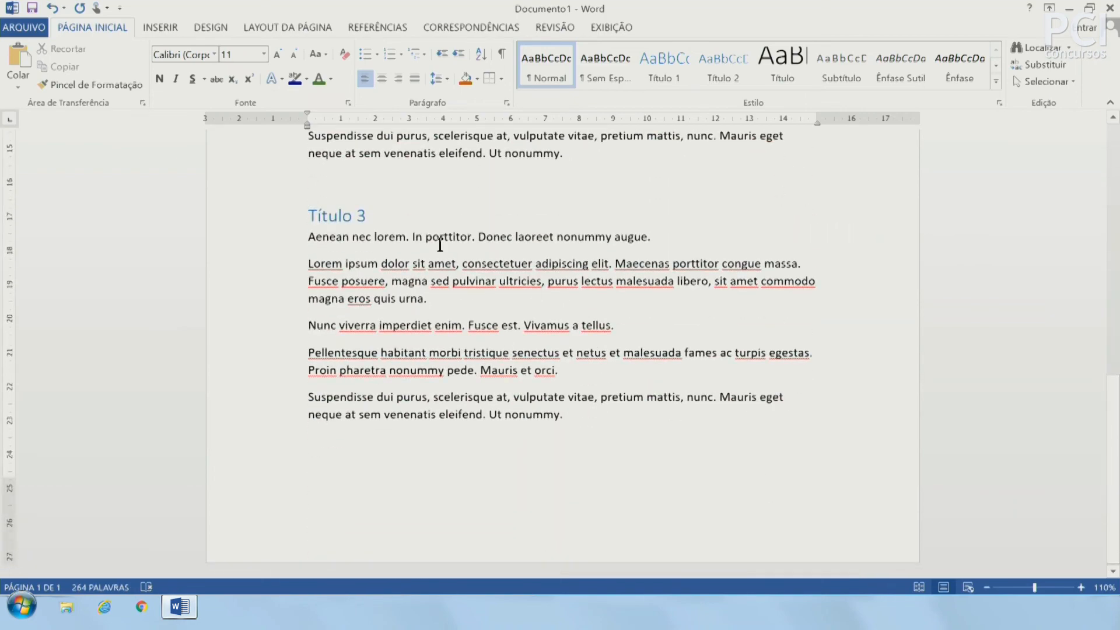
scroll(598, 433, up, 10)
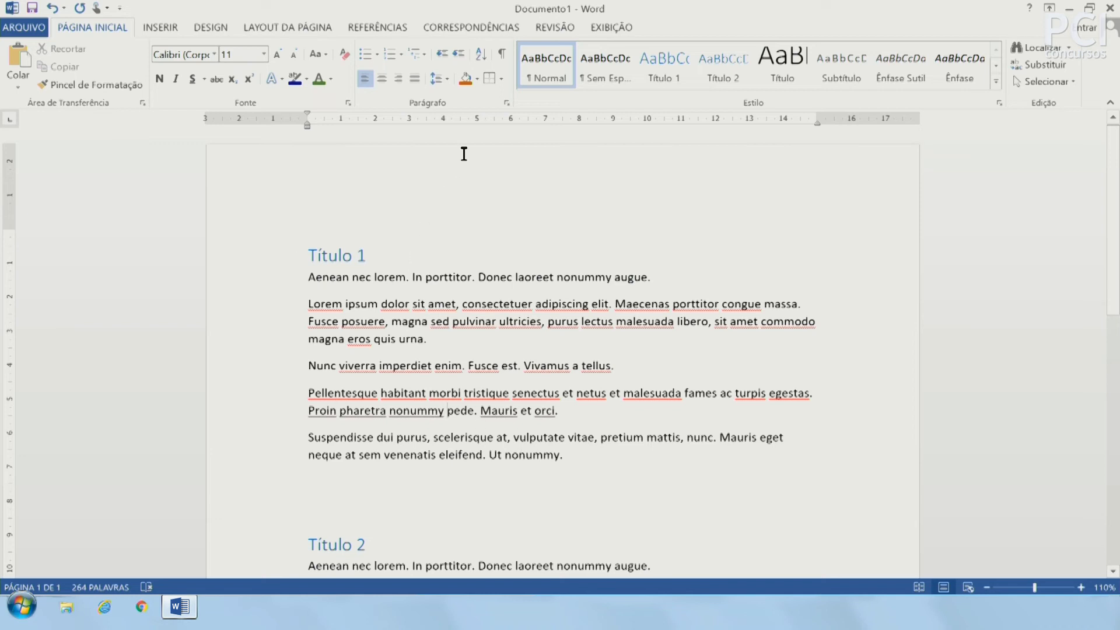
Set the line spacing of the body paragraphs under "Título 1" to 1,5
click(439, 78)
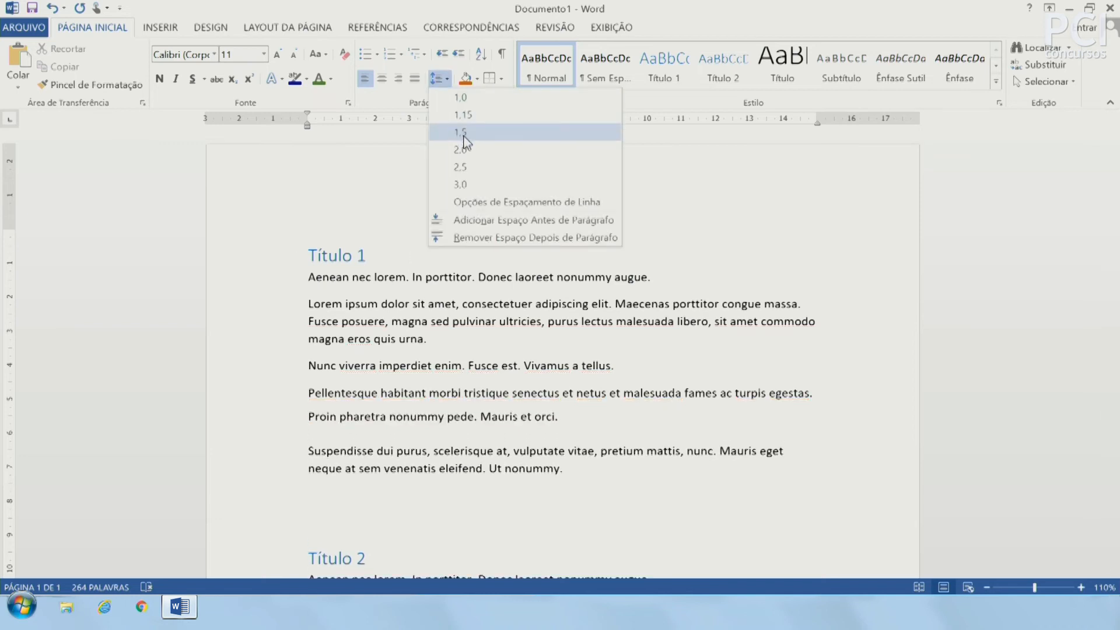
click(469, 335)
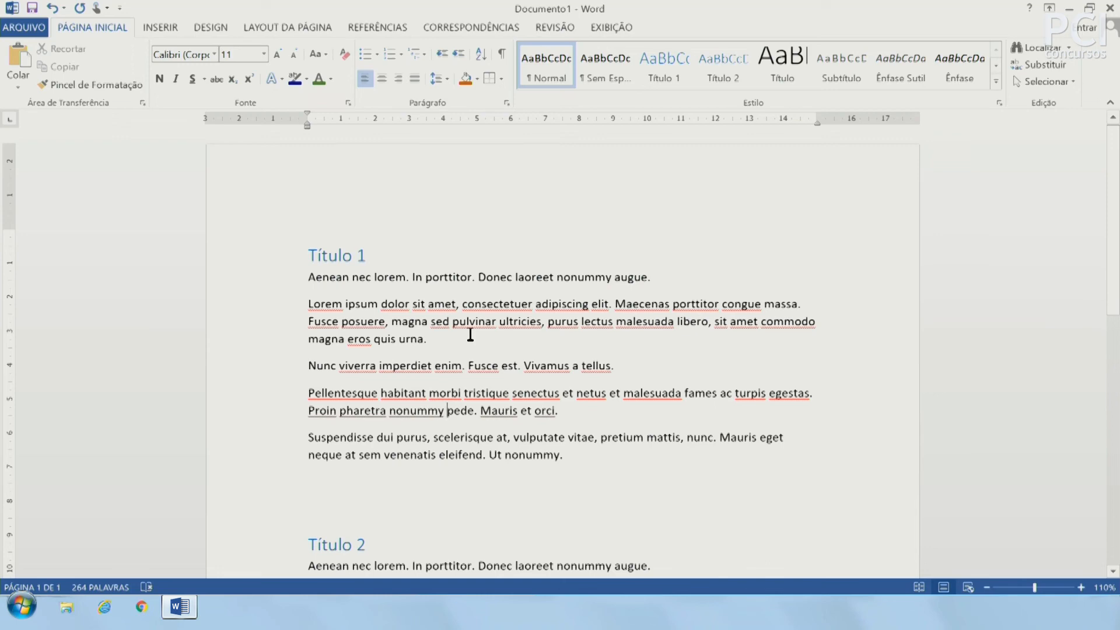
scroll(395, 220, down, 3)
drag(284, 207, 283, 396)
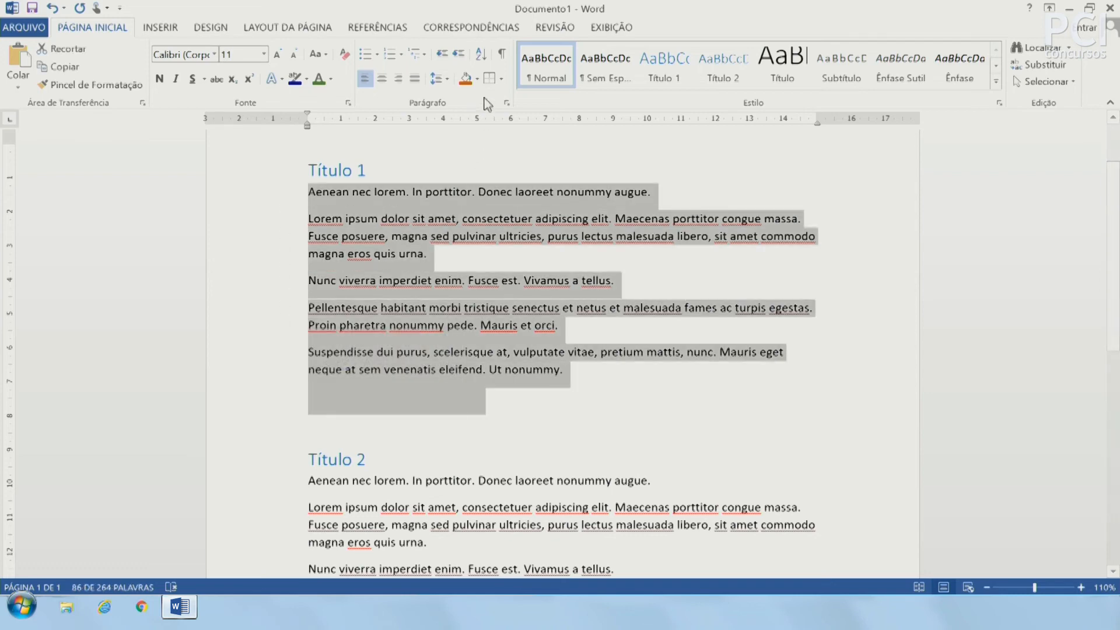
click(440, 78)
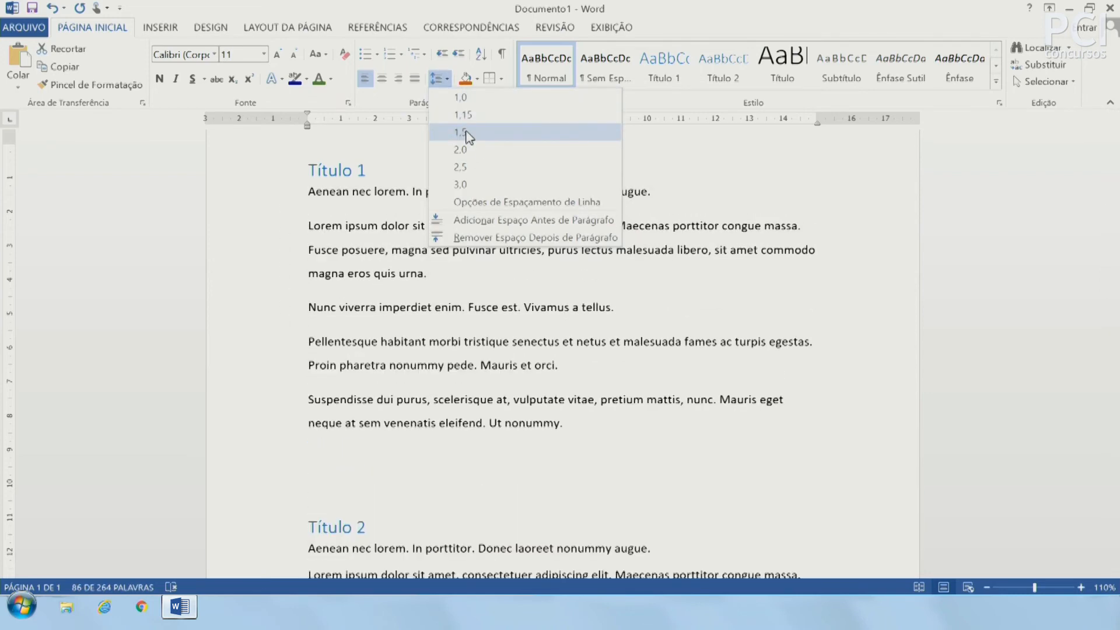
click(466, 133)
Set the line spacing of the five body paragraphs under "Título 2" to 1,5
scroll(340, 387, down, 10)
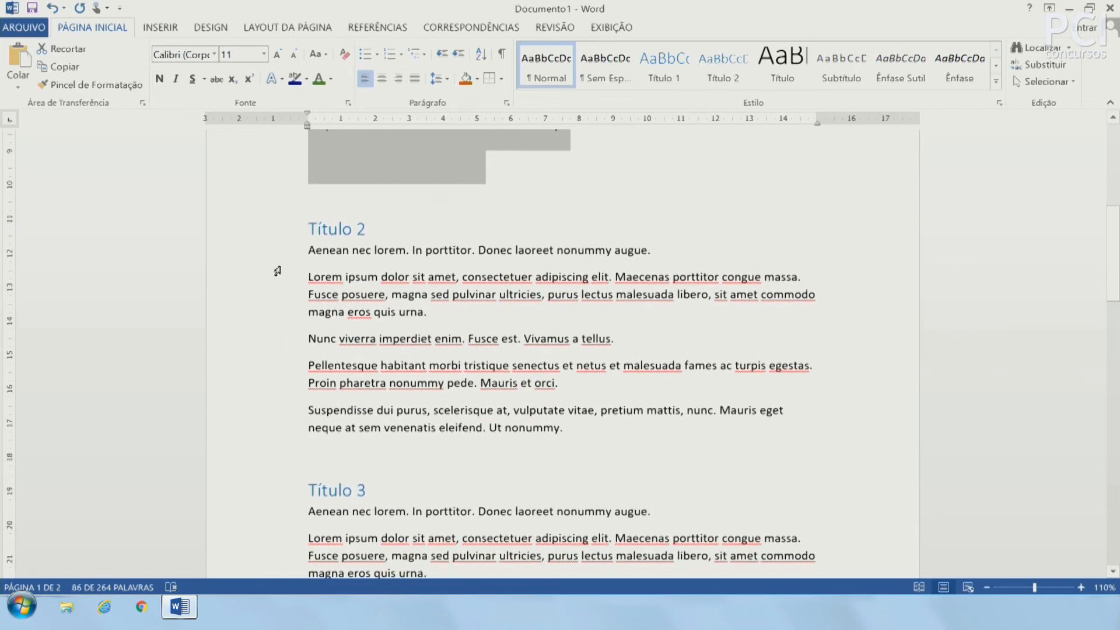
drag(286, 252, 286, 427)
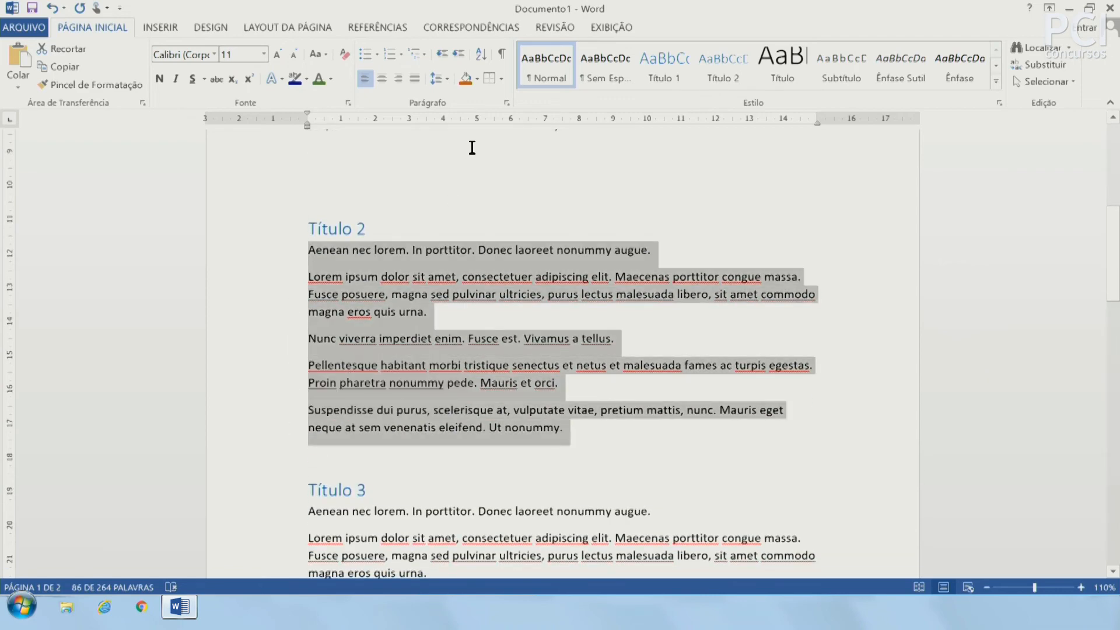
click(445, 78)
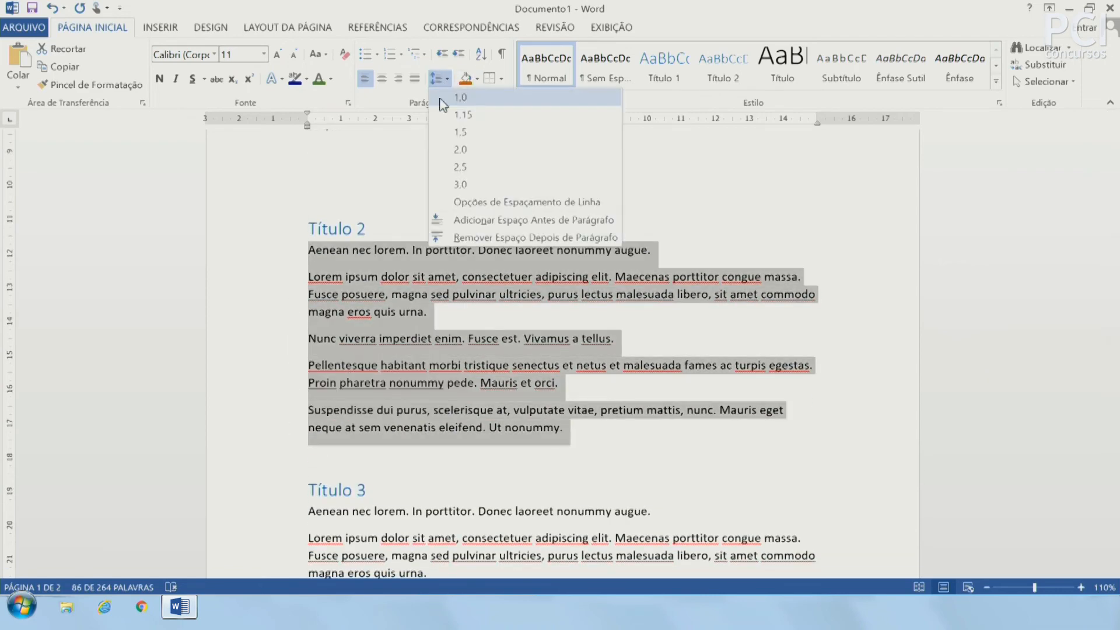
click(460, 132)
click(547, 365)
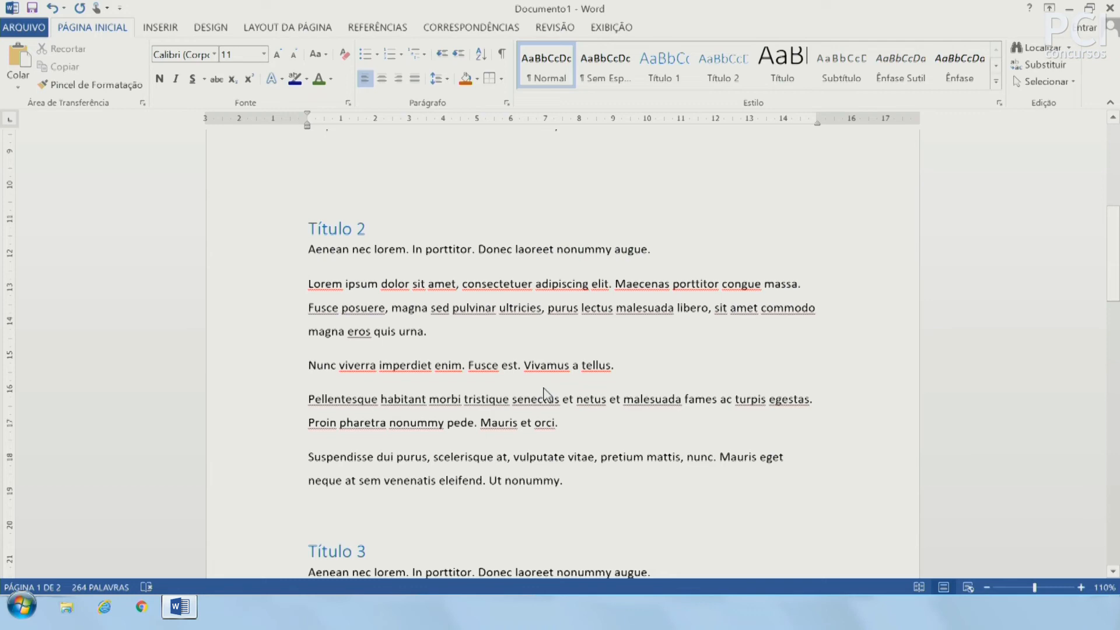
Undo the 1,5 line spacing on the body paragraphs under "Título 2" and "Título 1"
key(ctrl+z)
scroll(580, 373, up, 6)
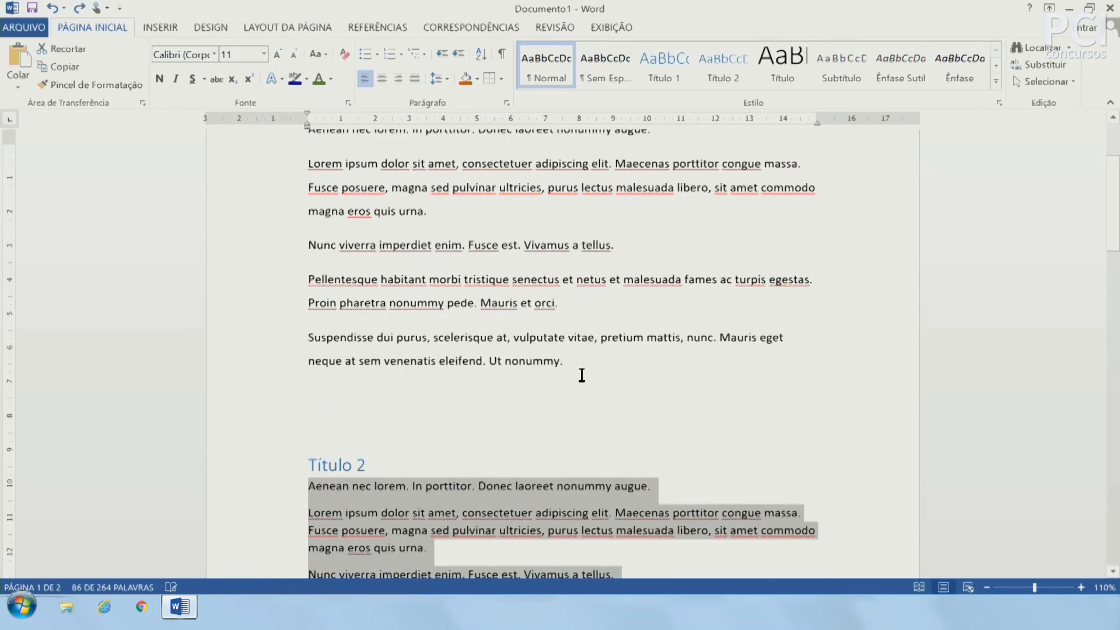
key(ctrl+z)
click(533, 314)
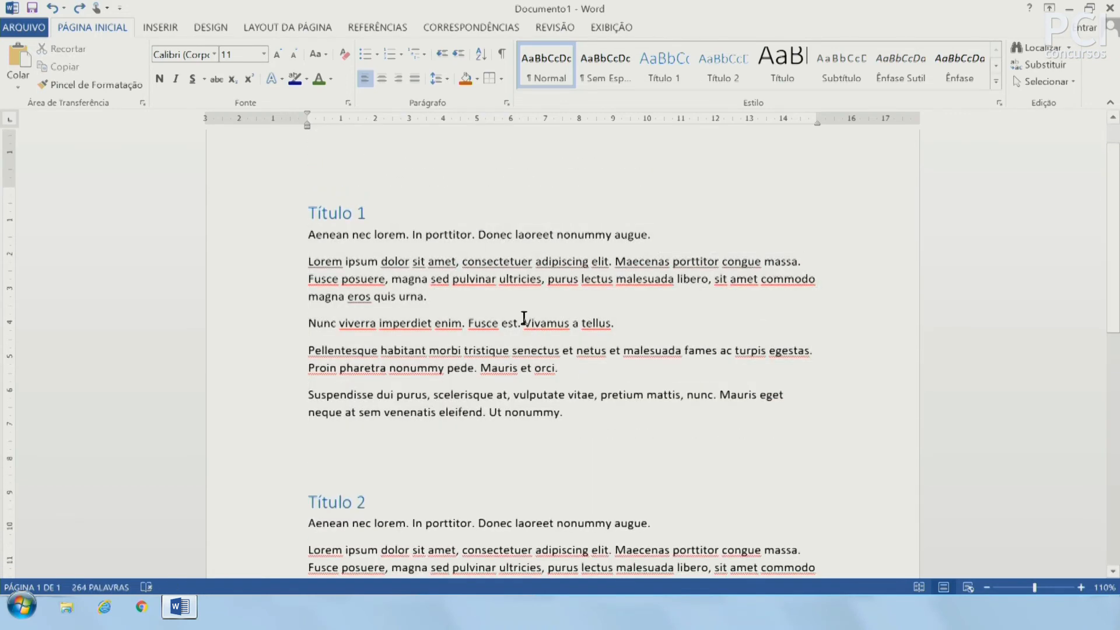
right_click(547, 69)
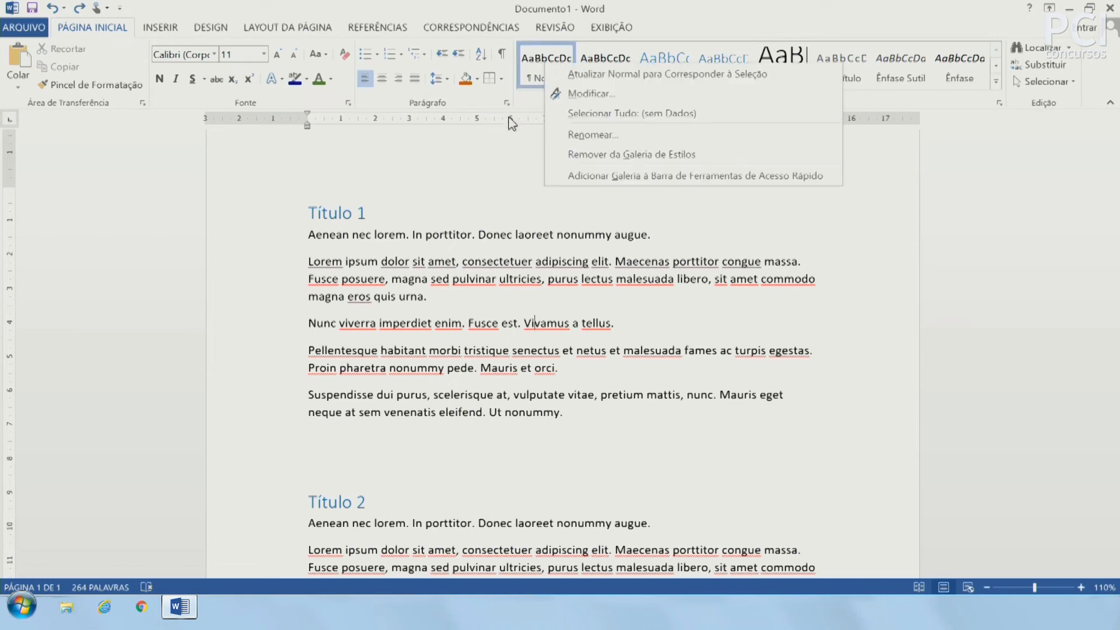
click(425, 181)
drag(263, 238, 277, 428)
click(418, 235)
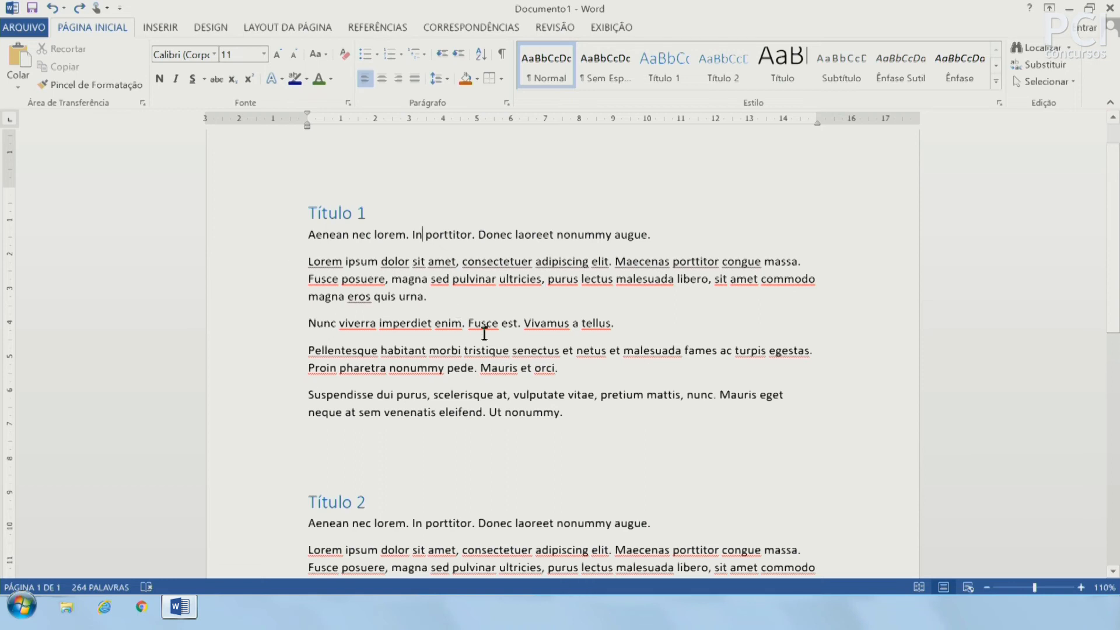
Modify the Normal style so its paragraph line spacing is 1,5 linhas
right_click(552, 67)
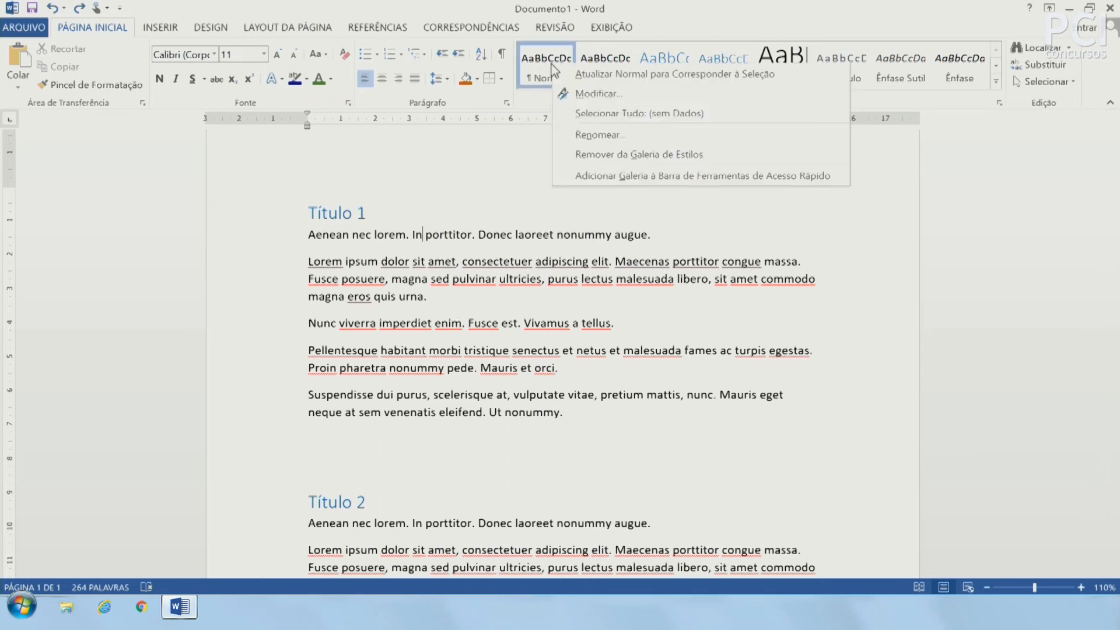
click(589, 95)
drag(547, 70, 871, 52)
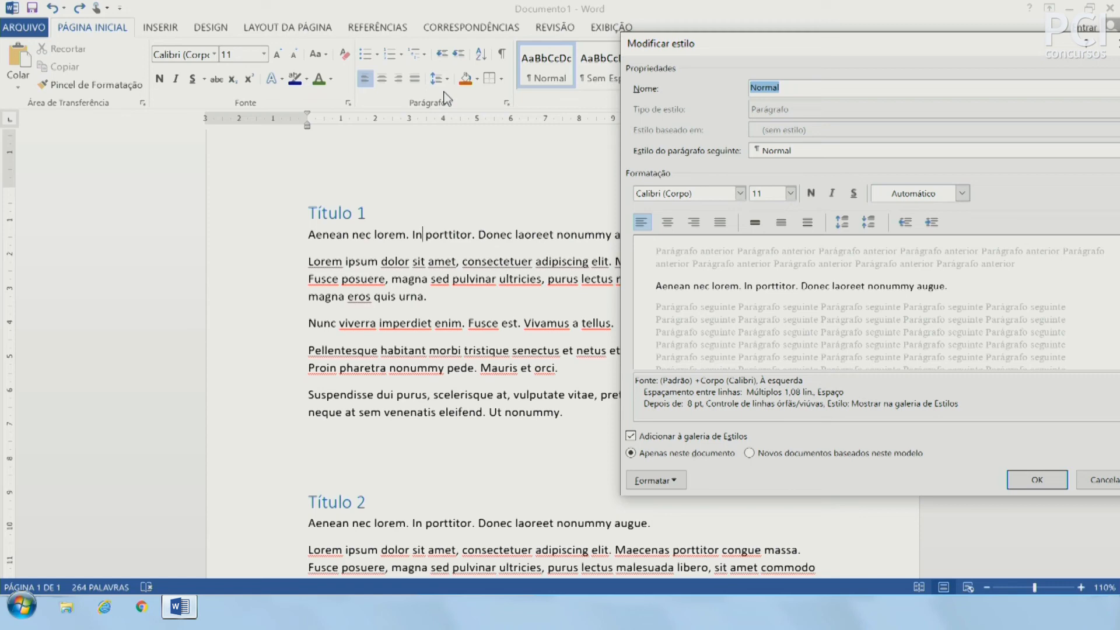
click(682, 484)
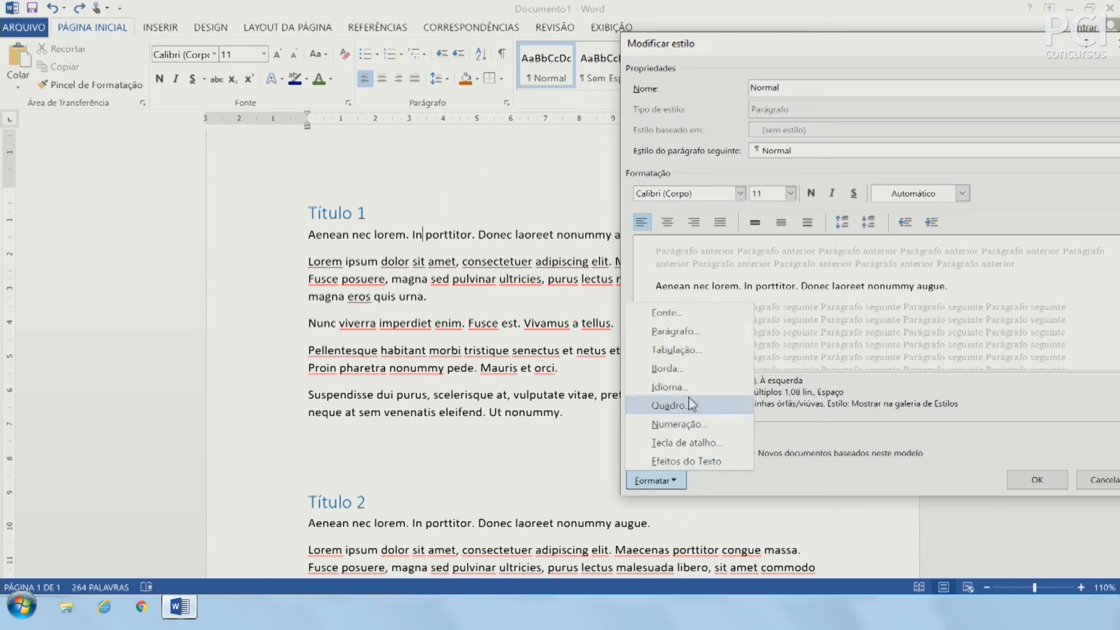
click(696, 337)
drag(601, 70, 843, 36)
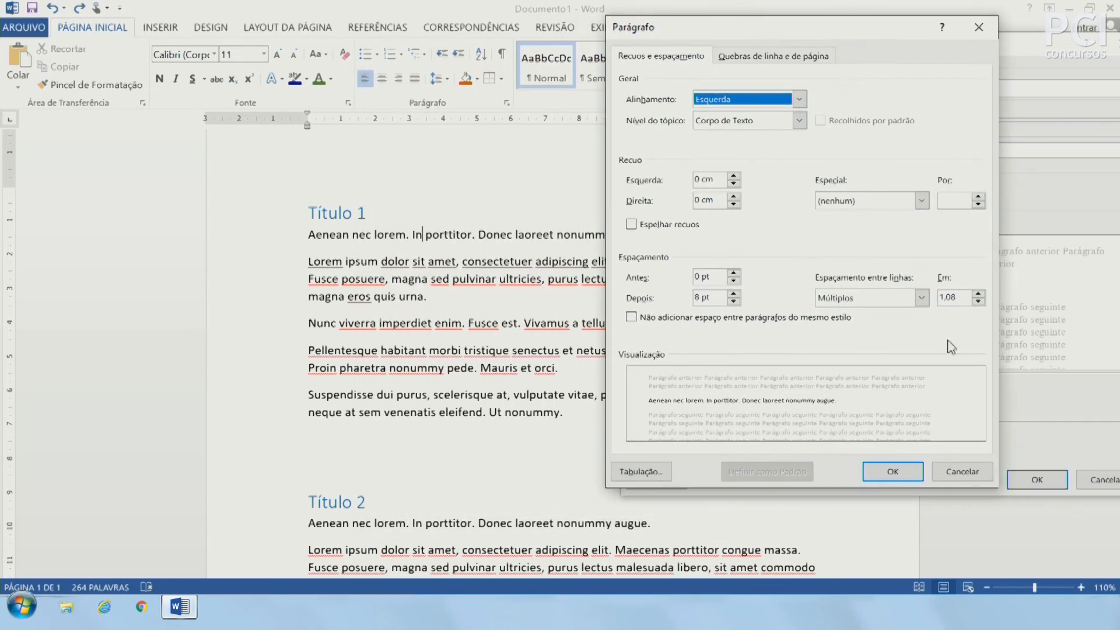
click(921, 297)
click(868, 331)
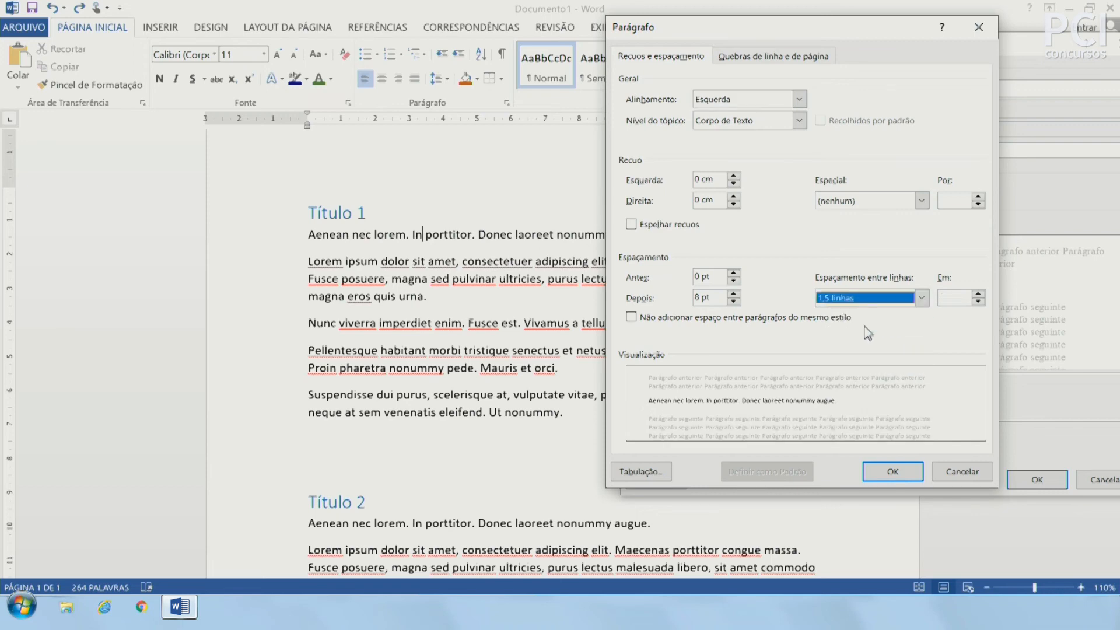
click(892, 471)
click(1019, 481)
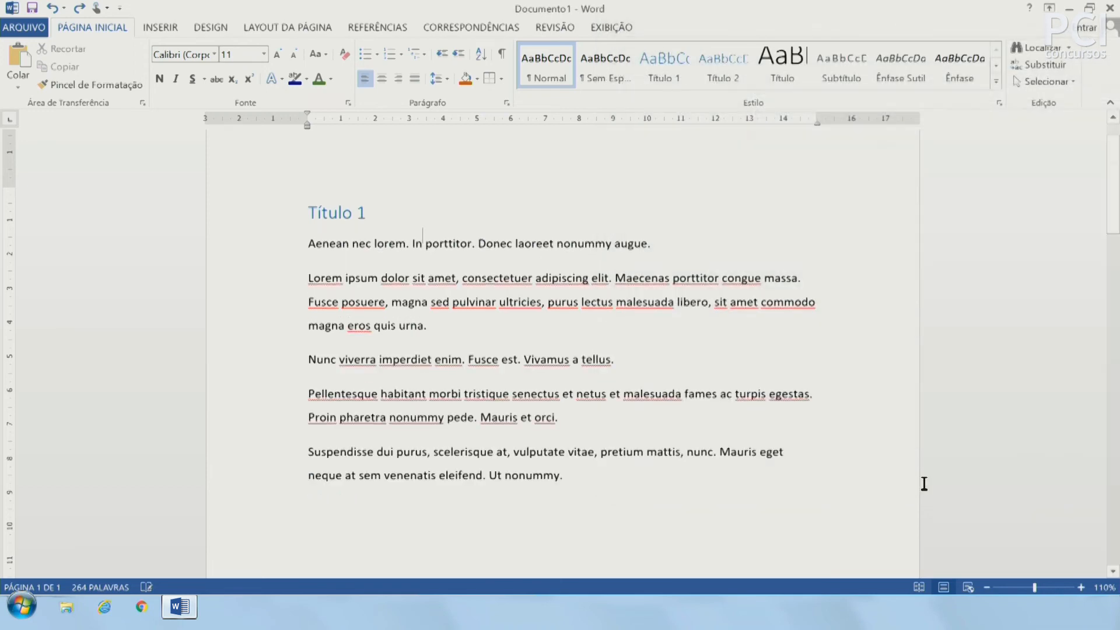
Modify the Normal style to use font size 12 and bold
scroll(433, 376, down, 5)
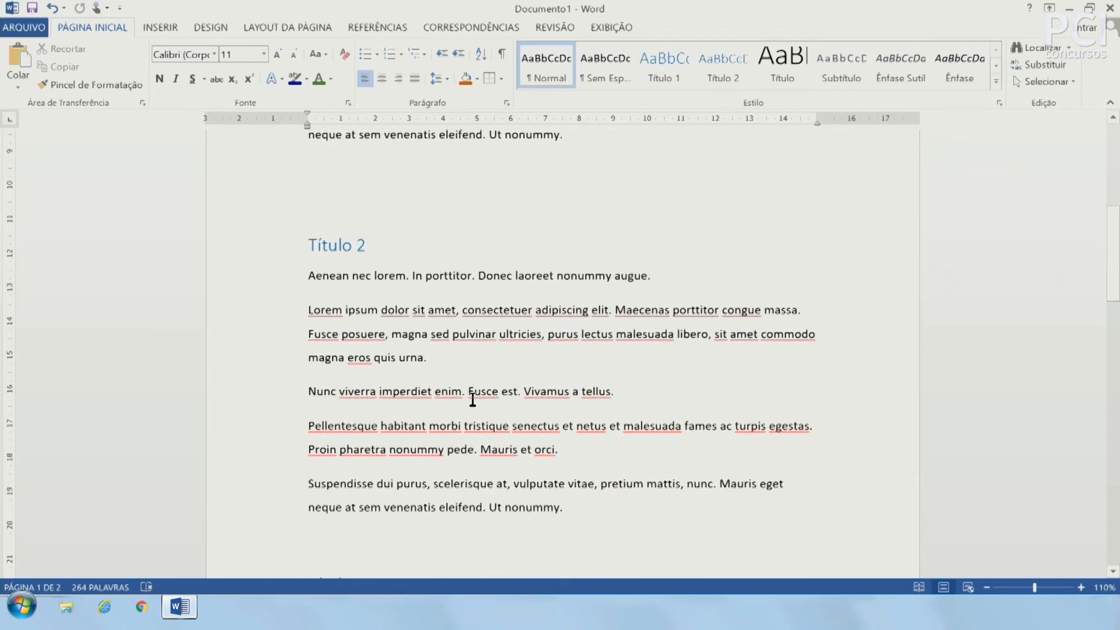
scroll(472, 400, down, 10)
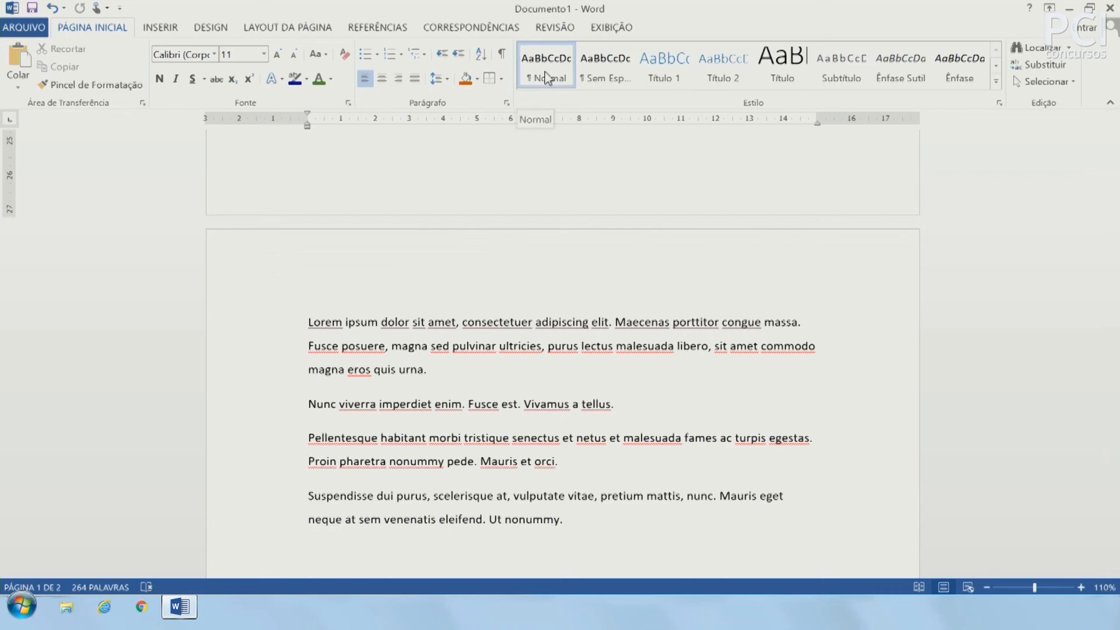
scroll(460, 453, up, 12)
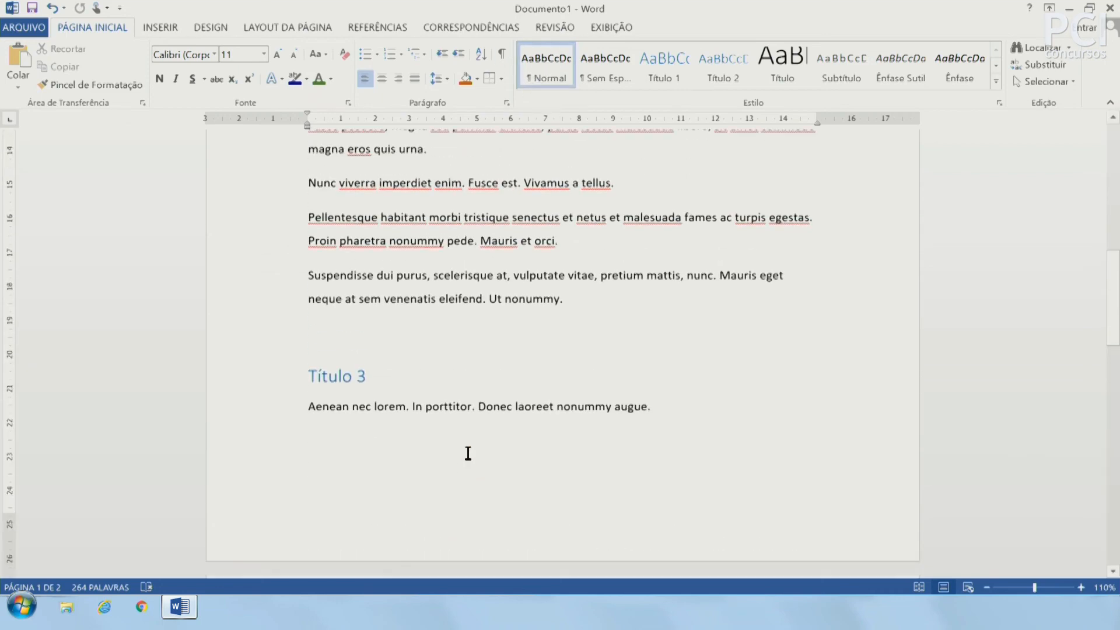
right_click(555, 74)
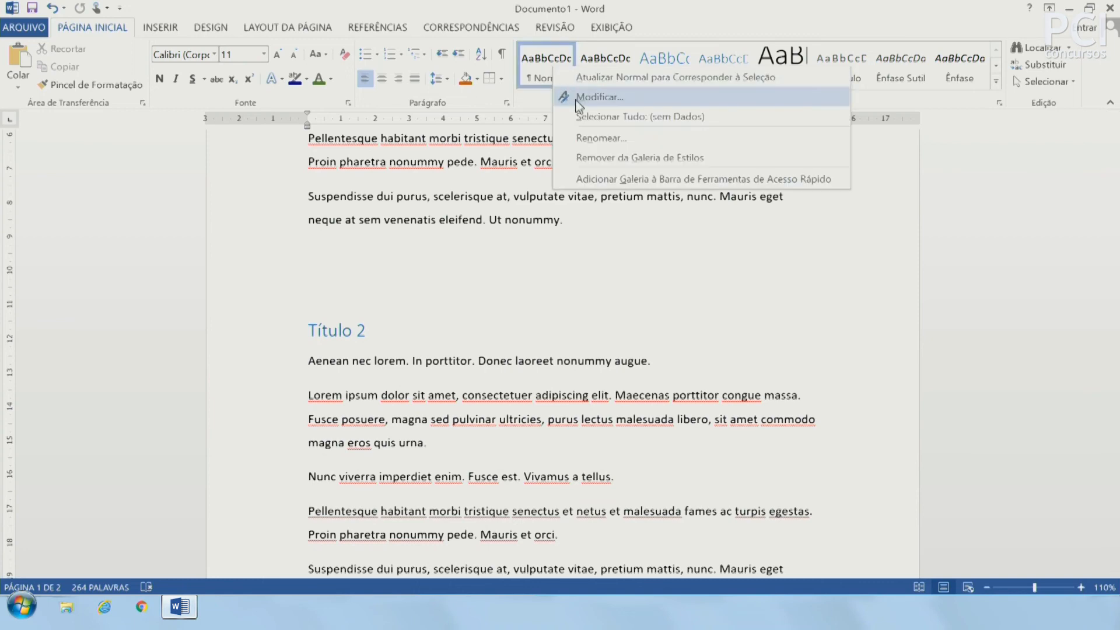
click(578, 97)
click(754, 190)
click(755, 189)
click(732, 253)
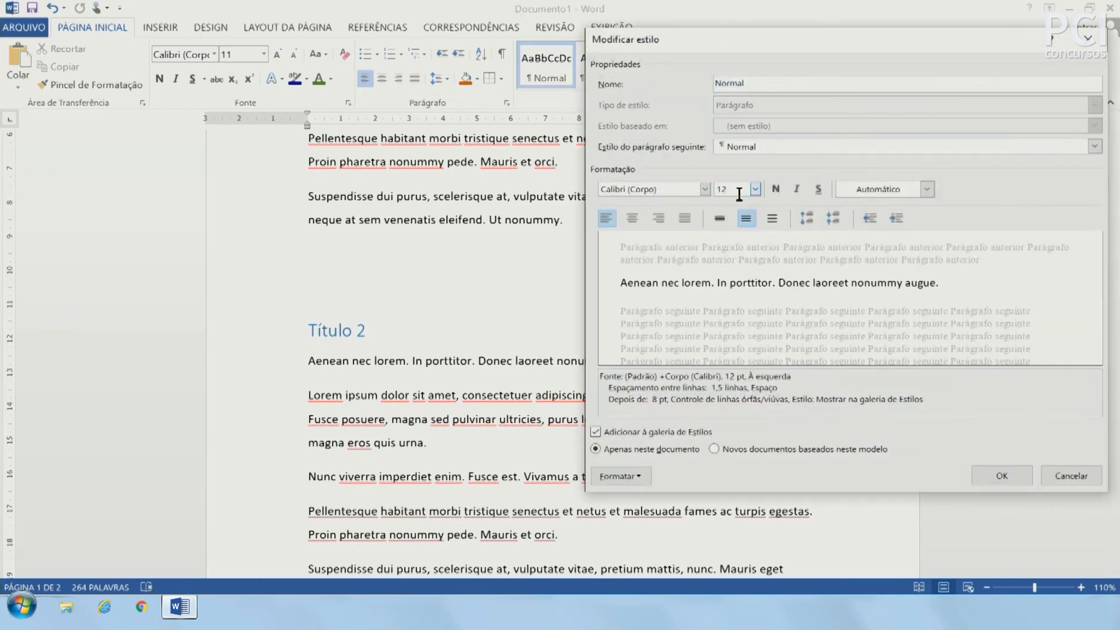
click(776, 190)
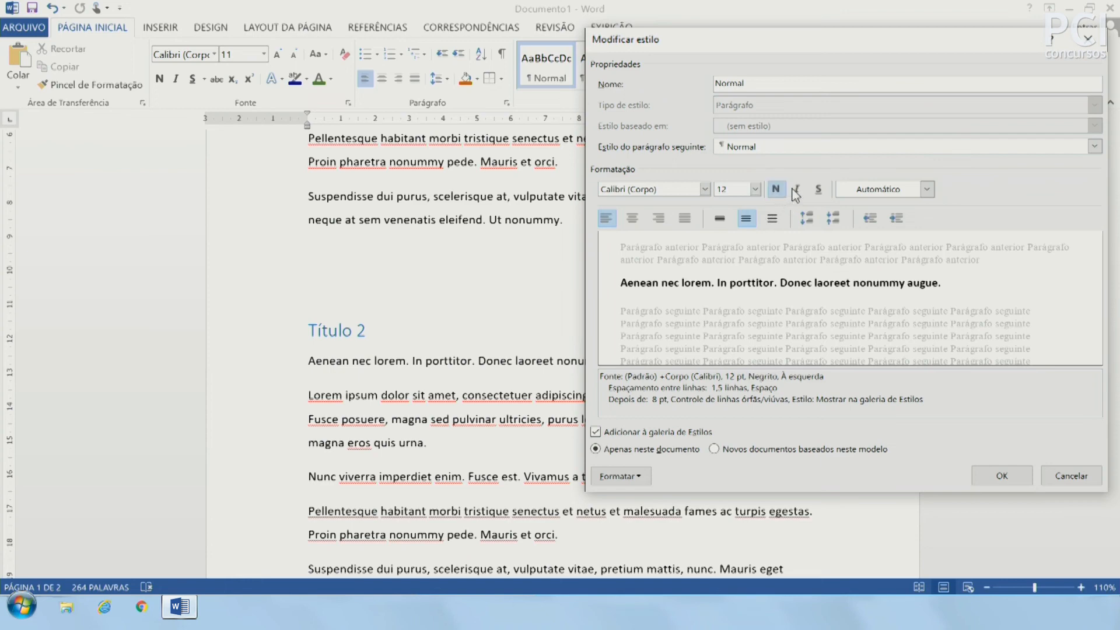
click(1001, 478)
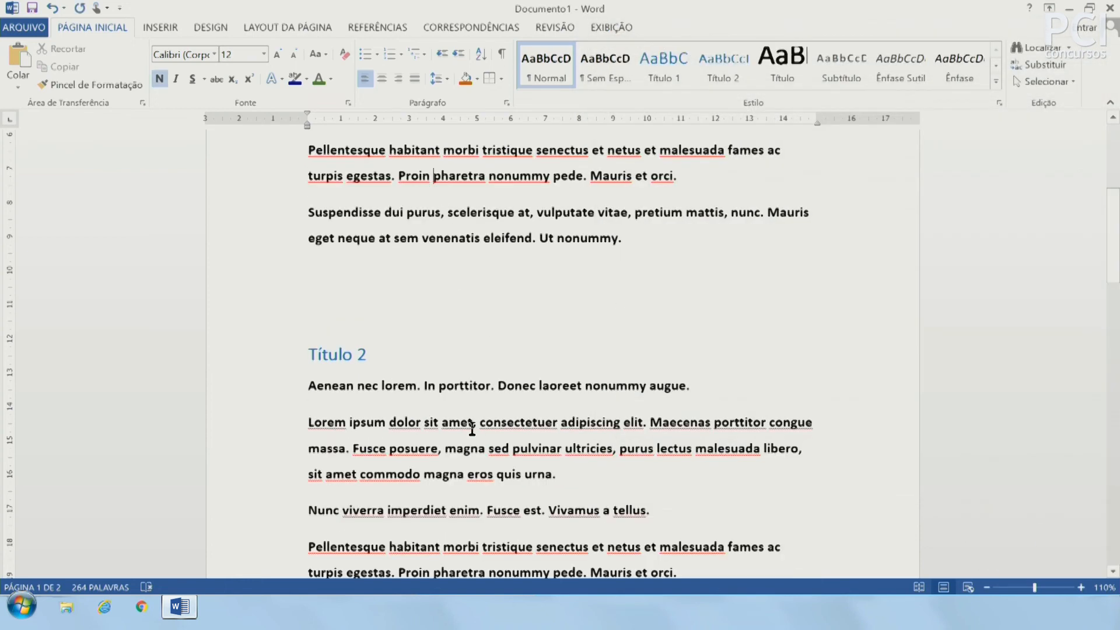
Remove bold from the Normal style and set its font size to 11
scroll(472, 428, down, 10)
scroll(593, 414, down, 8)
scroll(579, 413, up, 20)
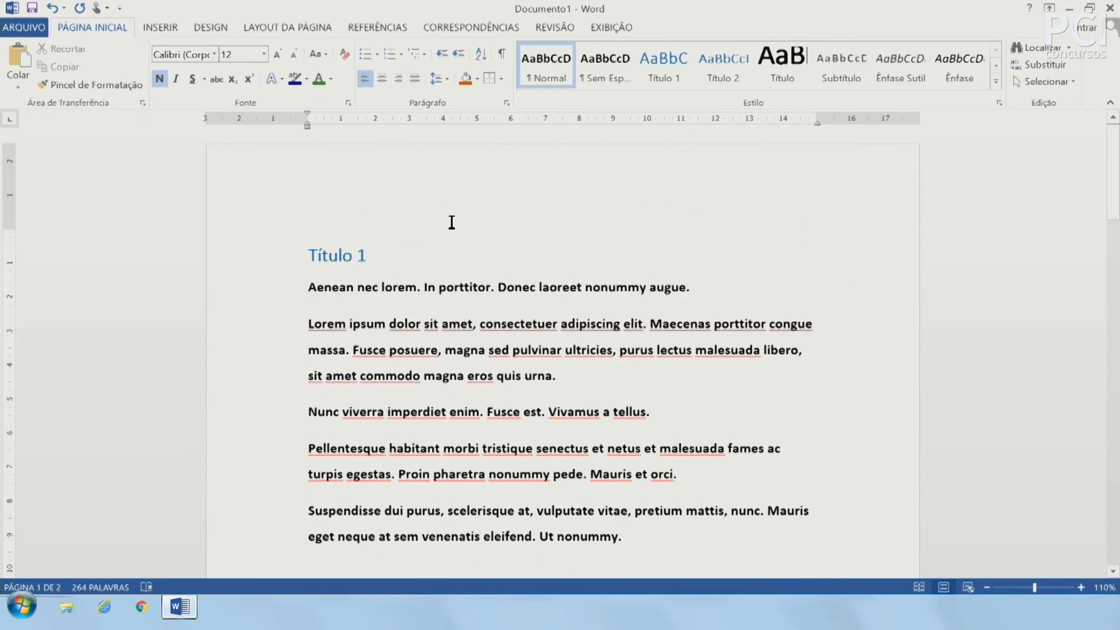
scroll(528, 345, down, 3)
scroll(551, 339, up, 3)
right_click(554, 77)
click(598, 97)
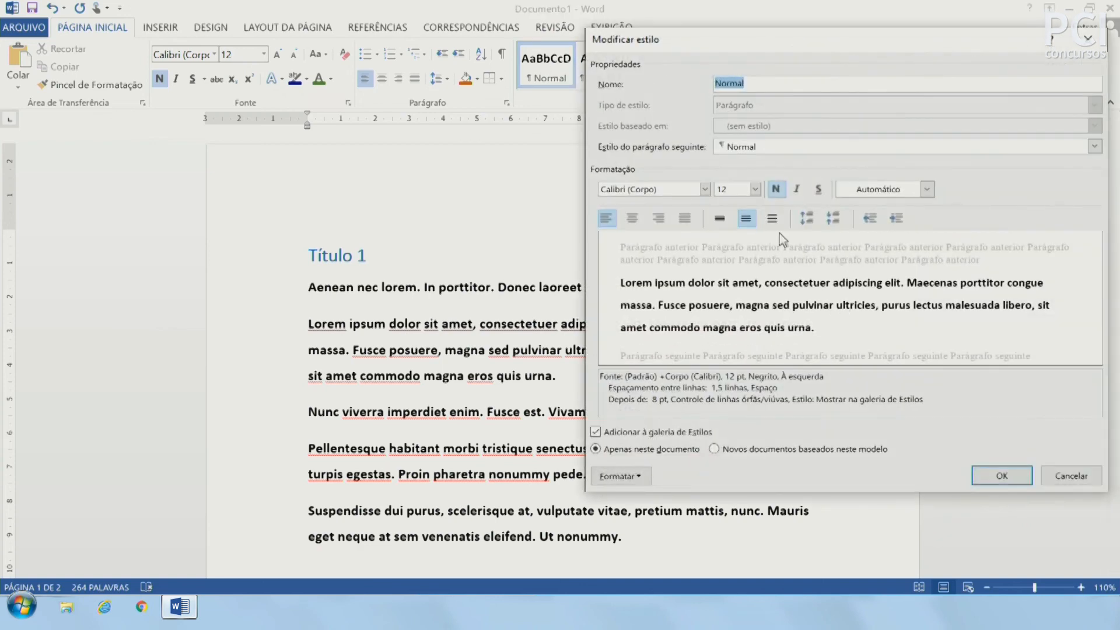
click(775, 189)
click(755, 189)
click(732, 241)
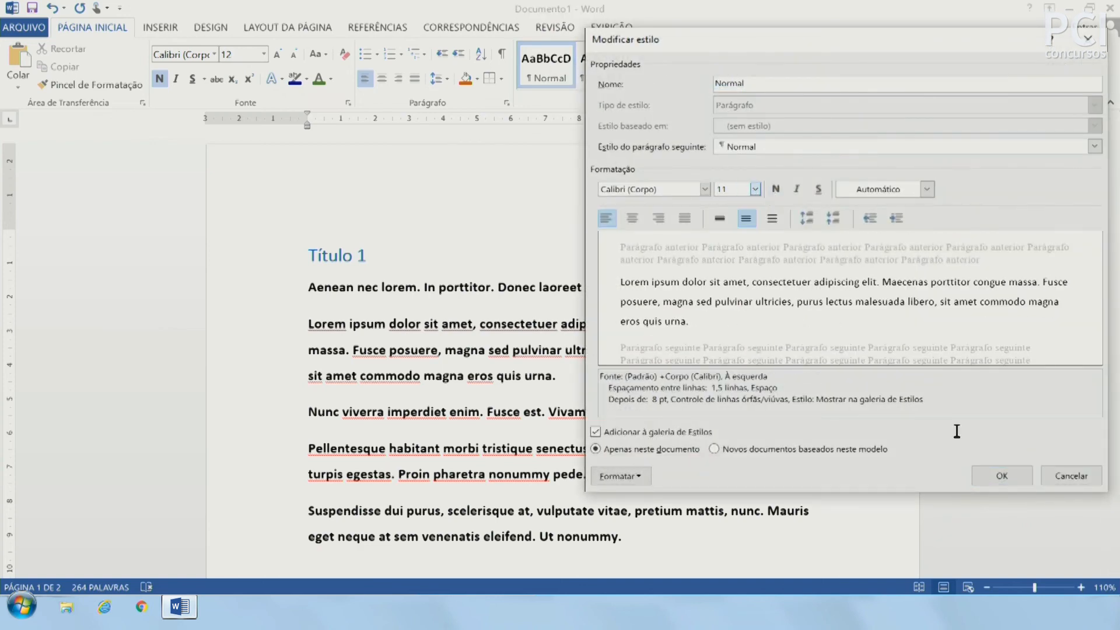
click(1001, 476)
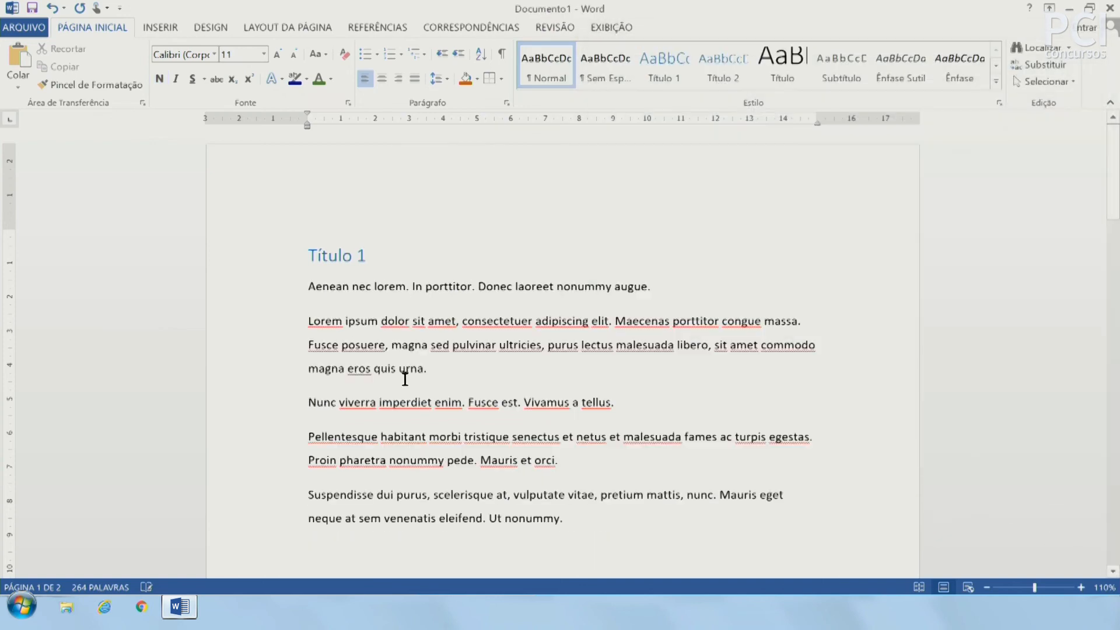
Modify the Título 1 style to use the Automático font color, bold and size 18
click(351, 256)
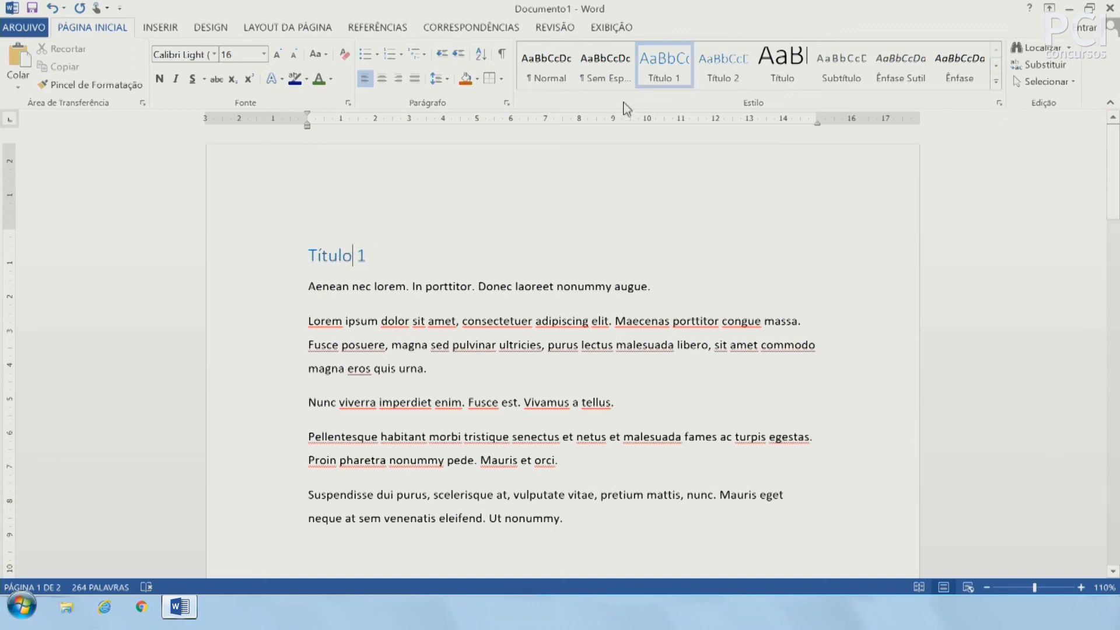
right_click(665, 74)
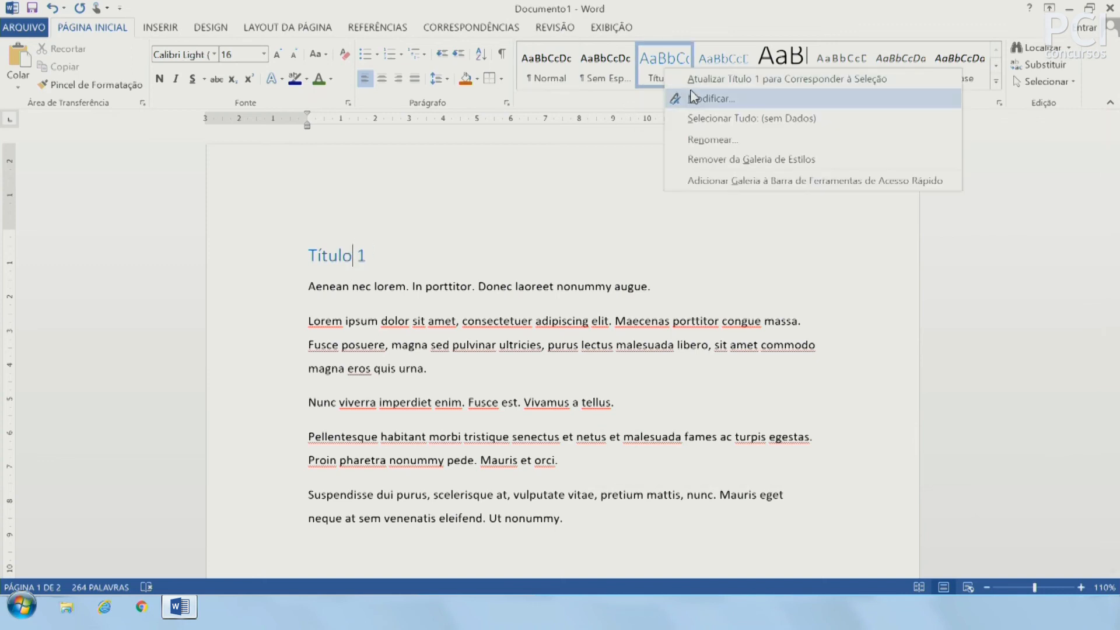
click(706, 99)
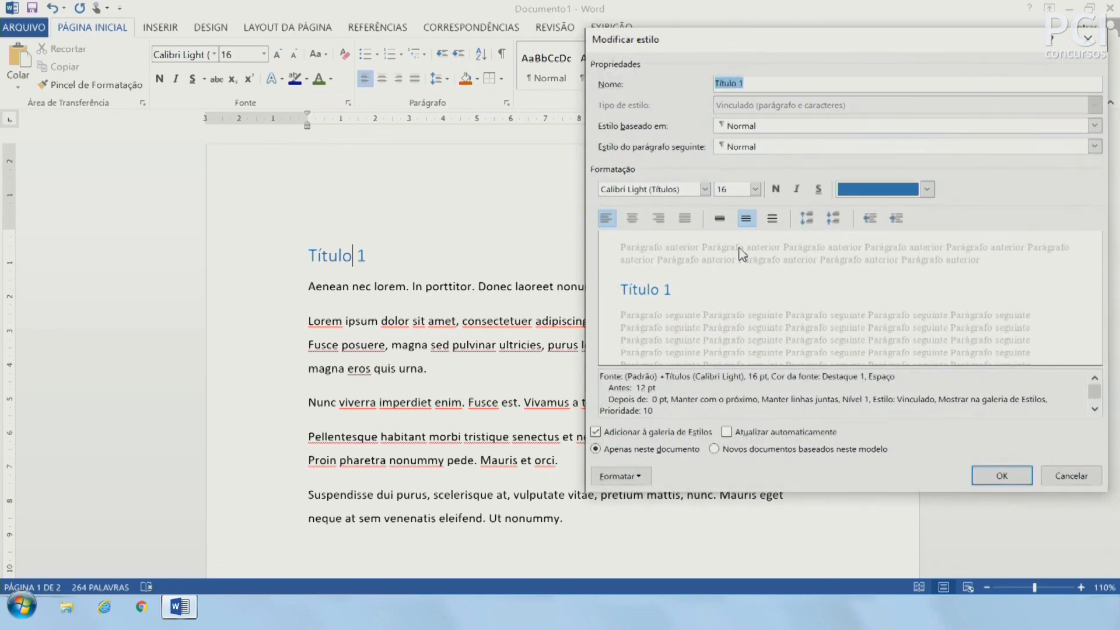
click(898, 197)
click(878, 205)
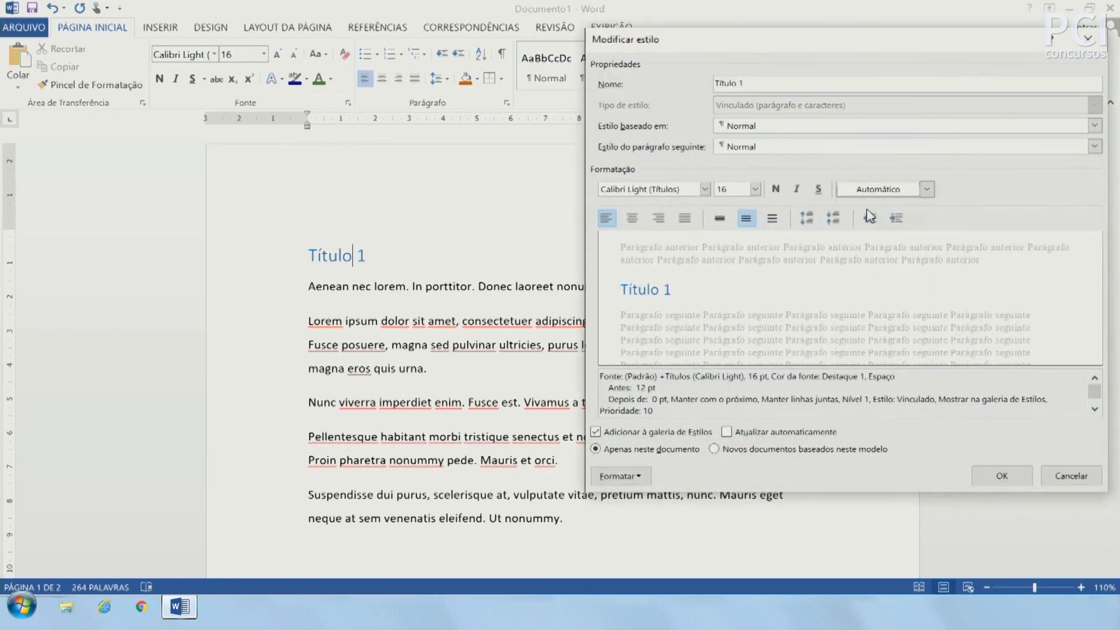
click(776, 189)
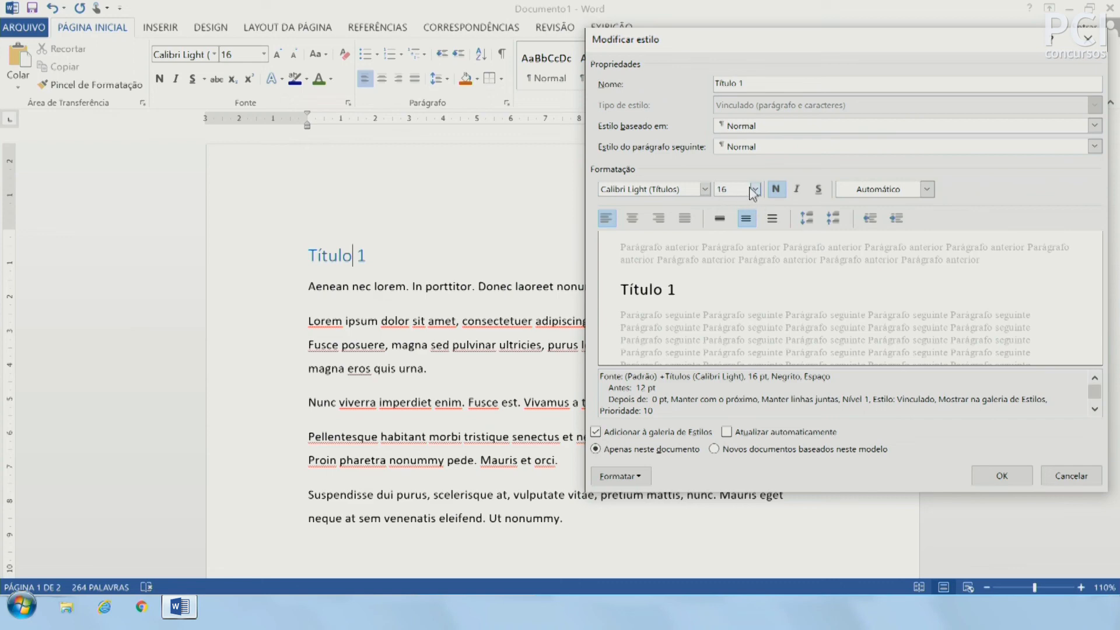
click(754, 189)
click(732, 289)
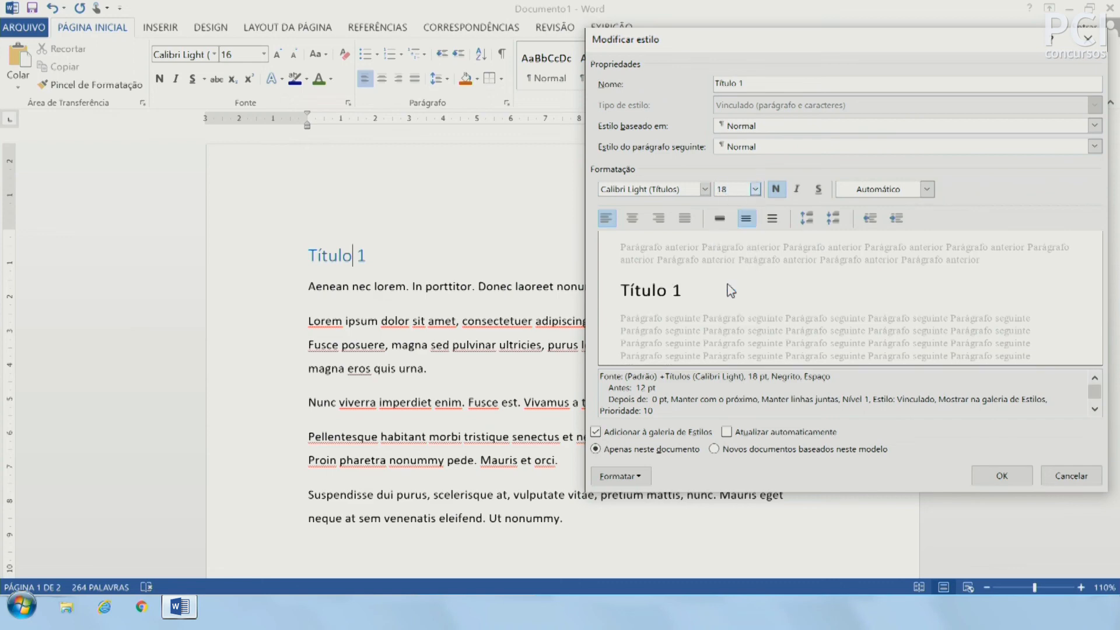
click(1009, 478)
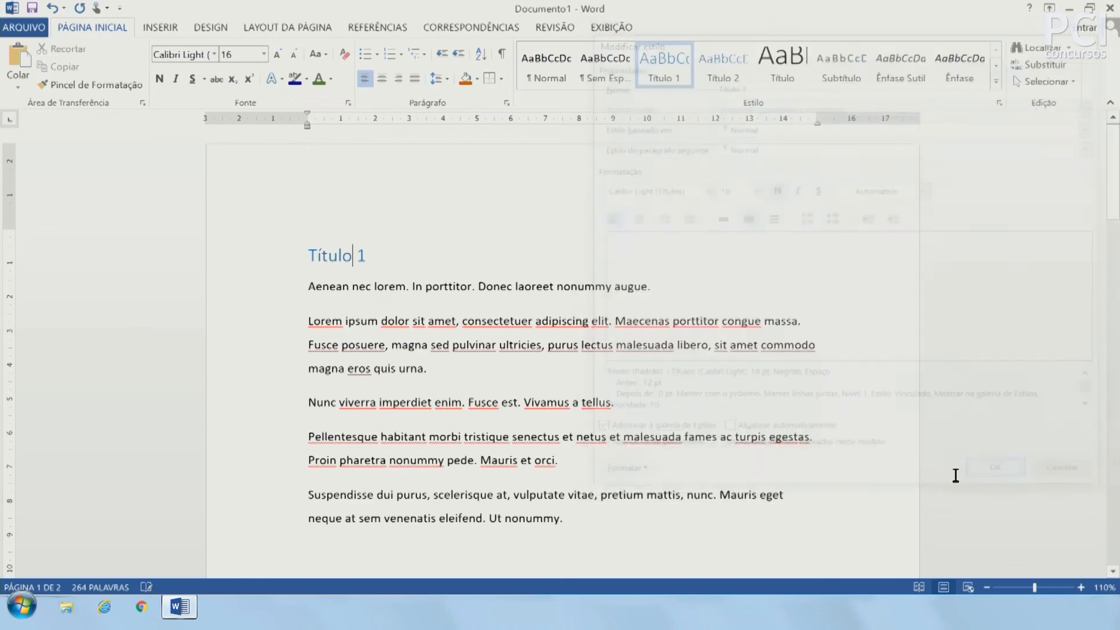
Reapply the Título 1 style to the "Título 3" heading line
scroll(359, 322, down, 5)
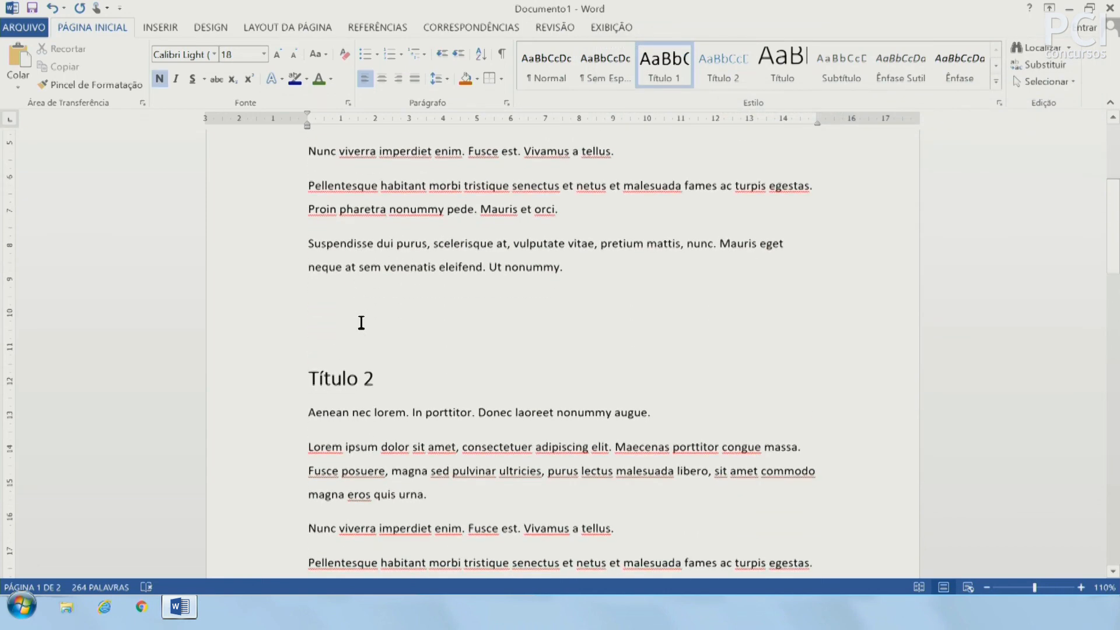
double_click(332, 335)
scroll(414, 338, down, 6)
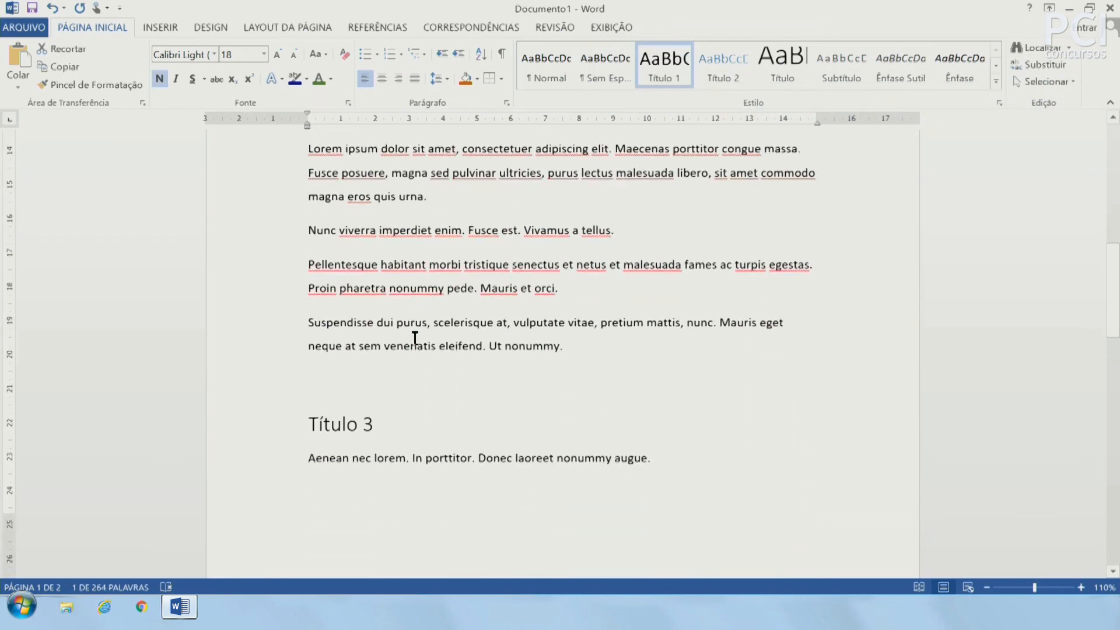
drag(325, 302, 398, 292)
click(502, 320)
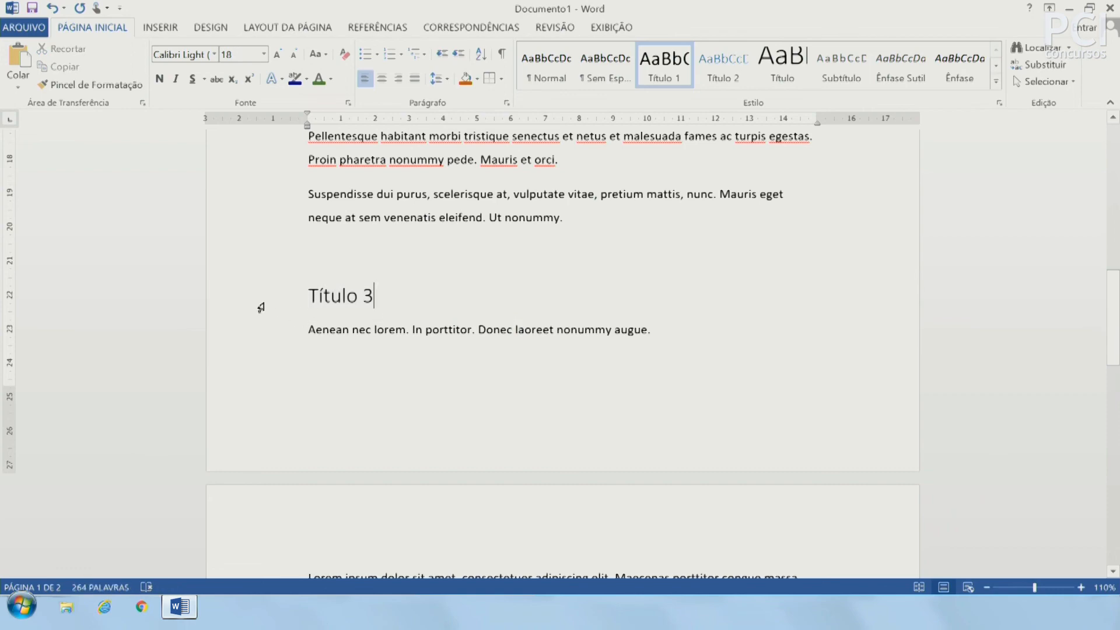
click(261, 305)
click(648, 79)
click(448, 311)
Search the document for "lorem" and go to the last match, in the section under "Título 3"
scroll(448, 311, up, 10)
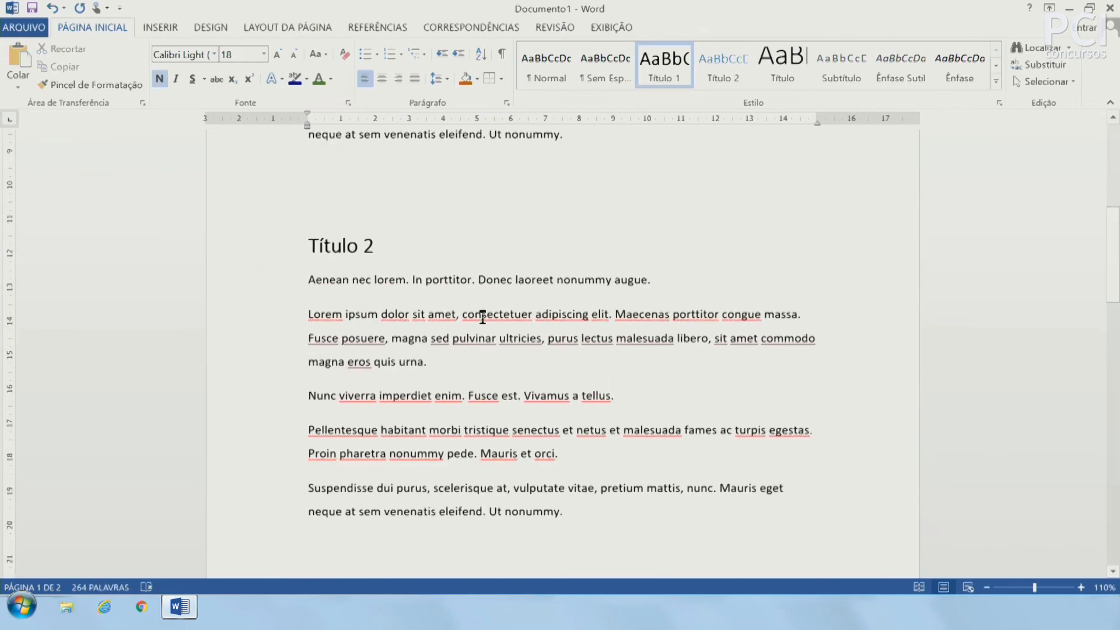
click(544, 325)
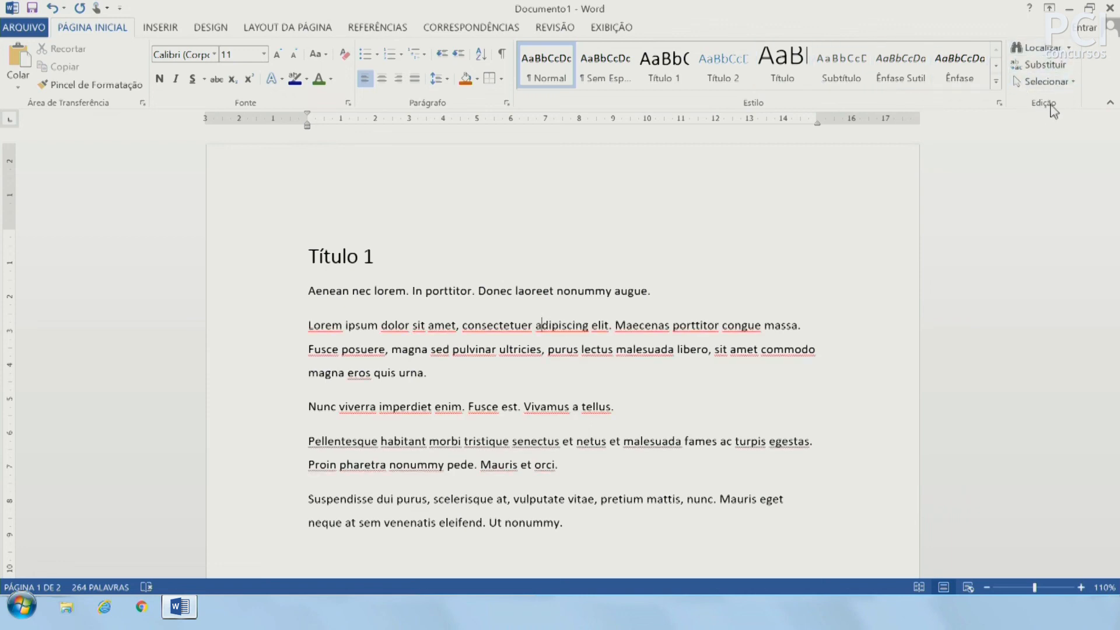
click(1041, 49)
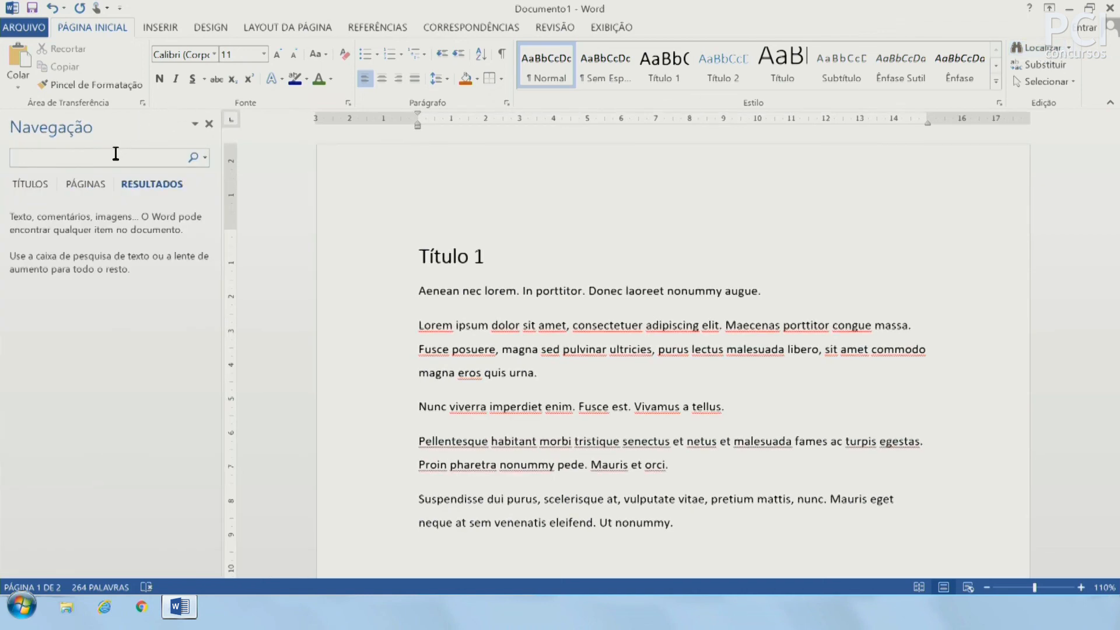
text(lorem)
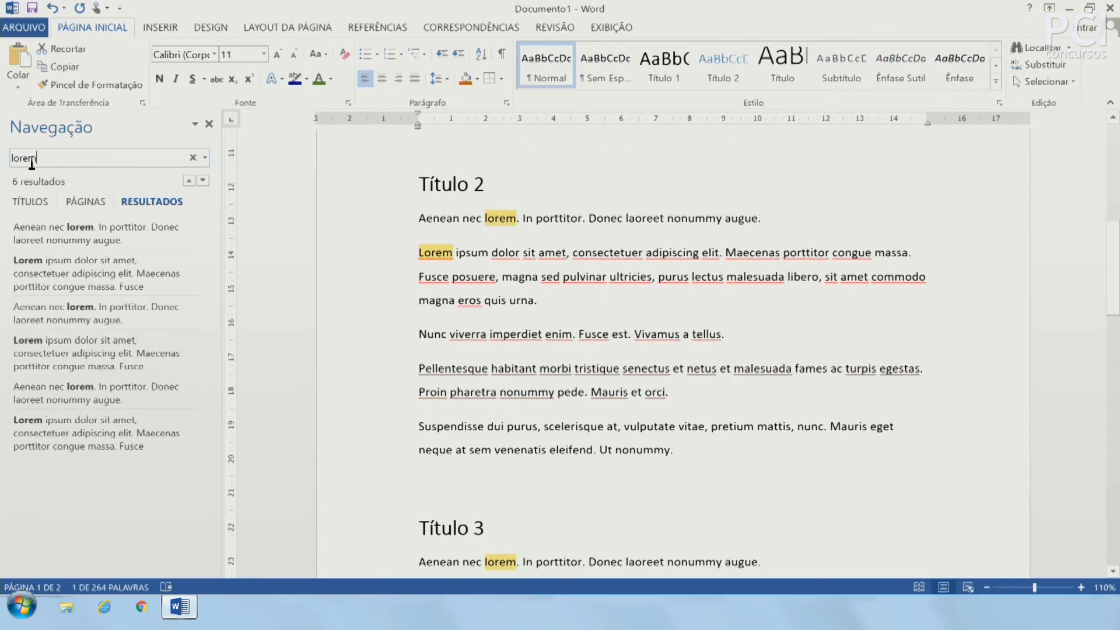
double_click(17, 156)
click(65, 156)
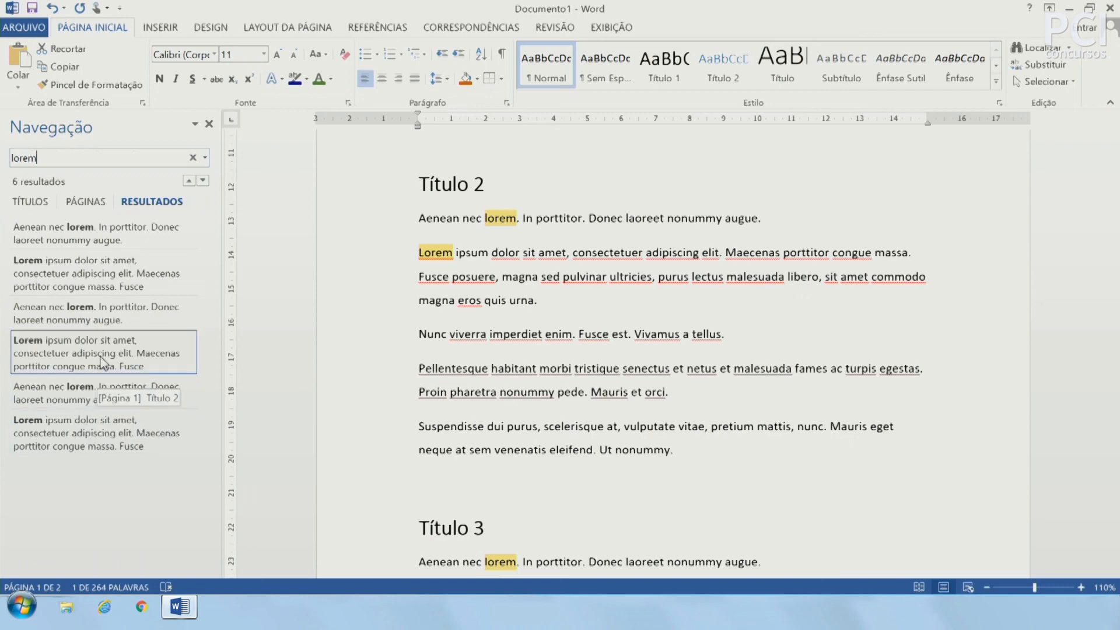
click(92, 447)
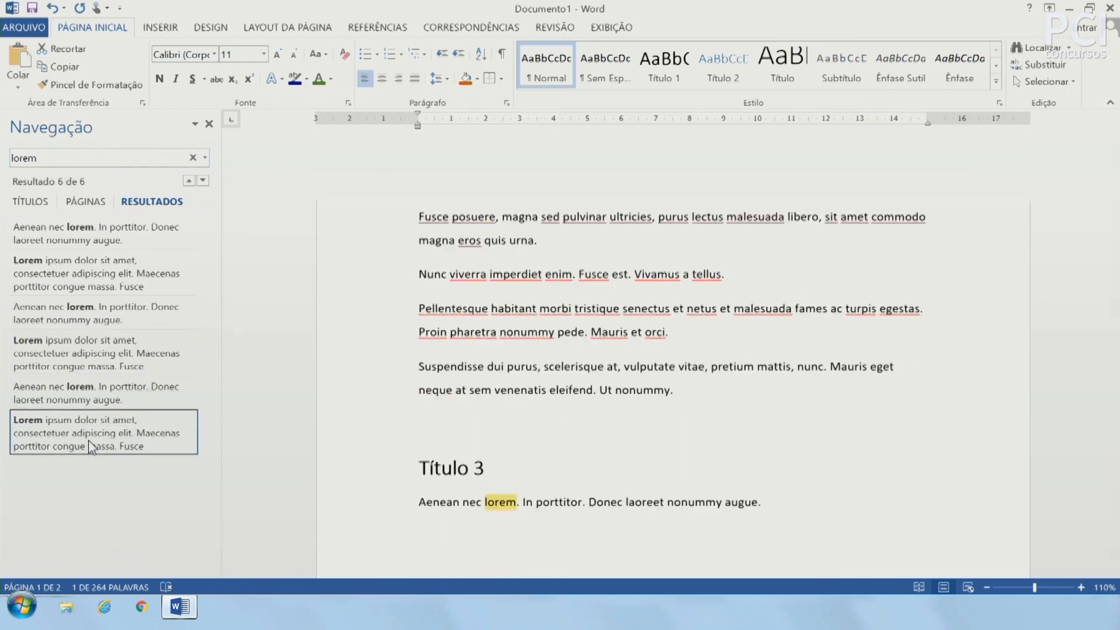
Go through the "lorem" search matches in the three sections and close the search
click(96, 401)
click(100, 348)
click(108, 313)
click(114, 274)
click(119, 237)
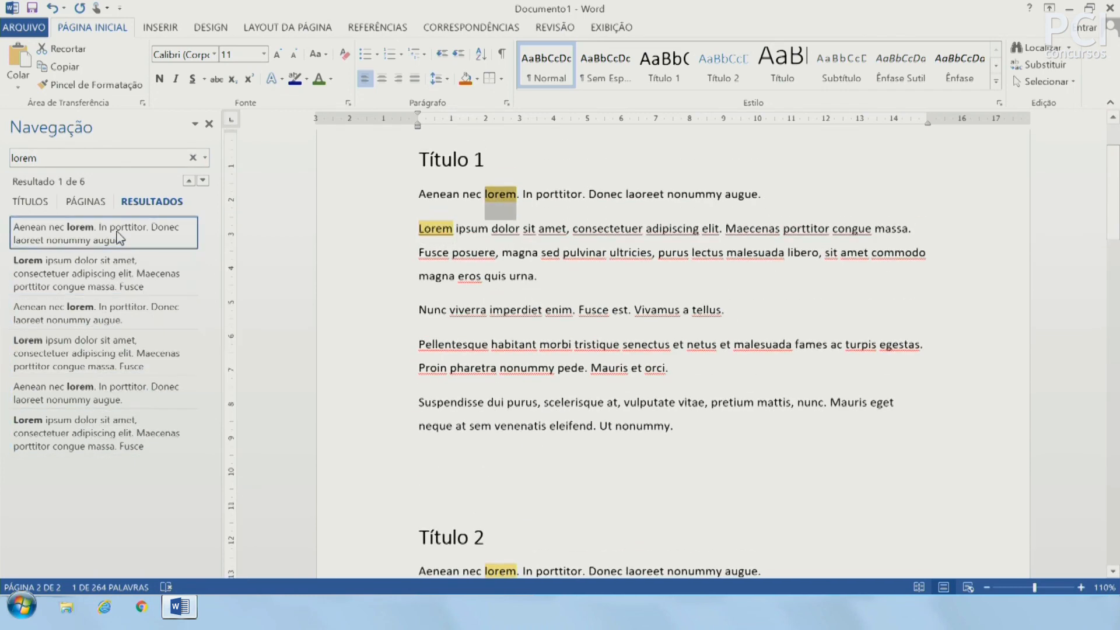
click(103, 318)
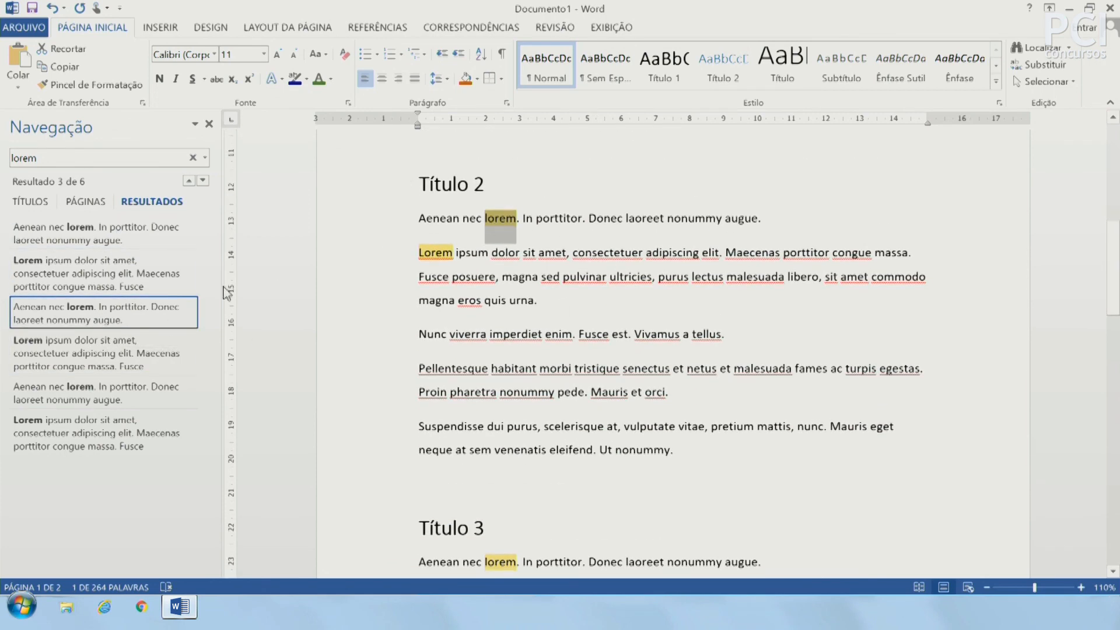
click(117, 429)
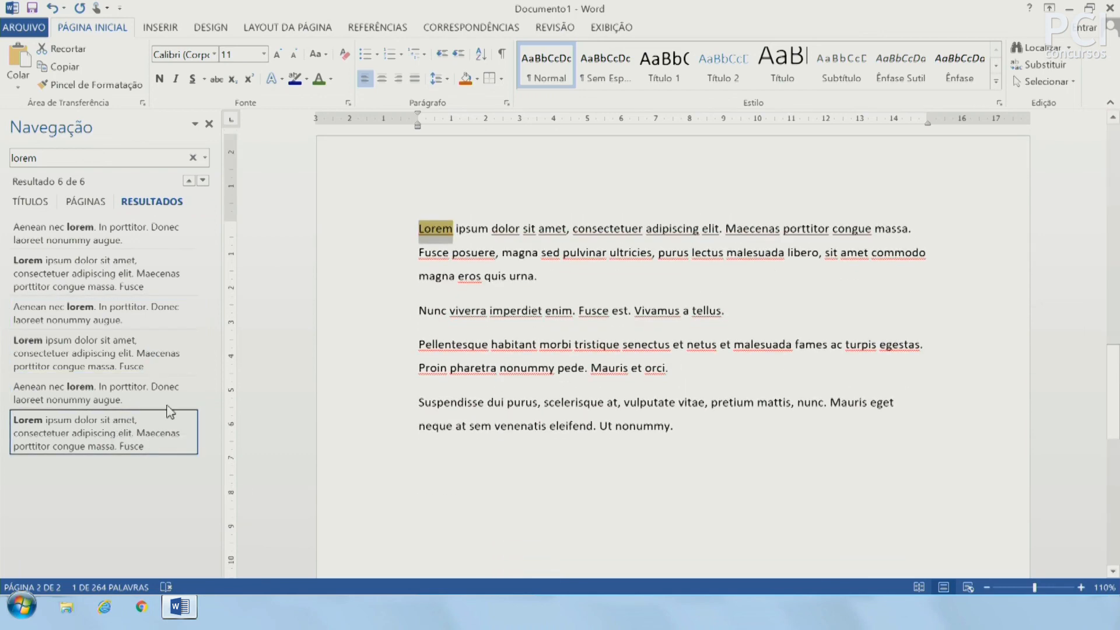
scroll(350, 374, up, 10)
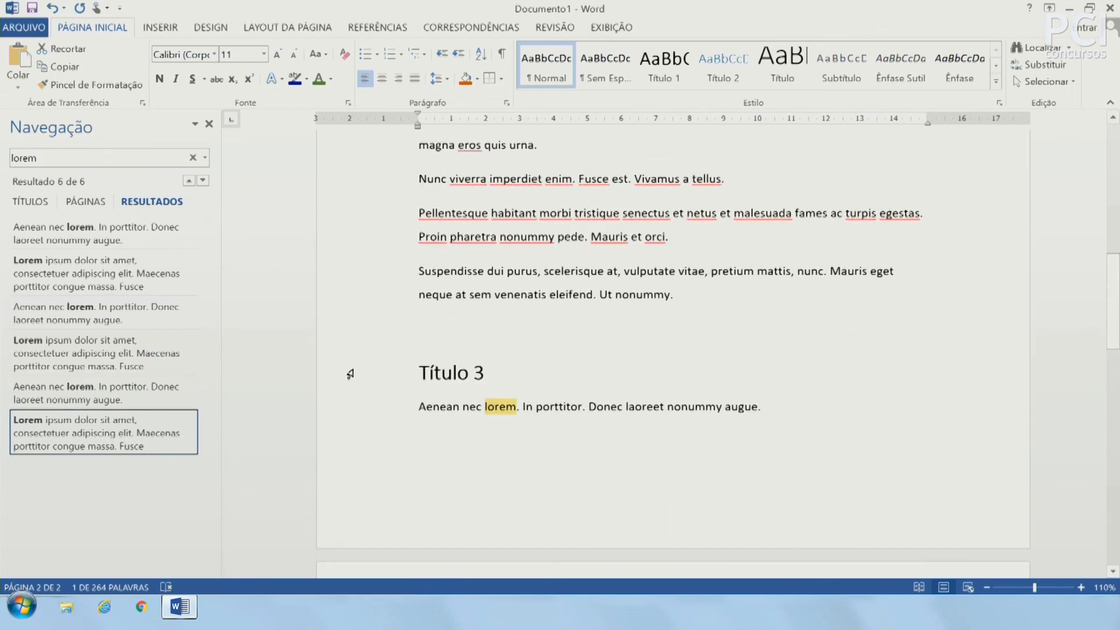
scroll(350, 374, up, 4)
click(209, 123)
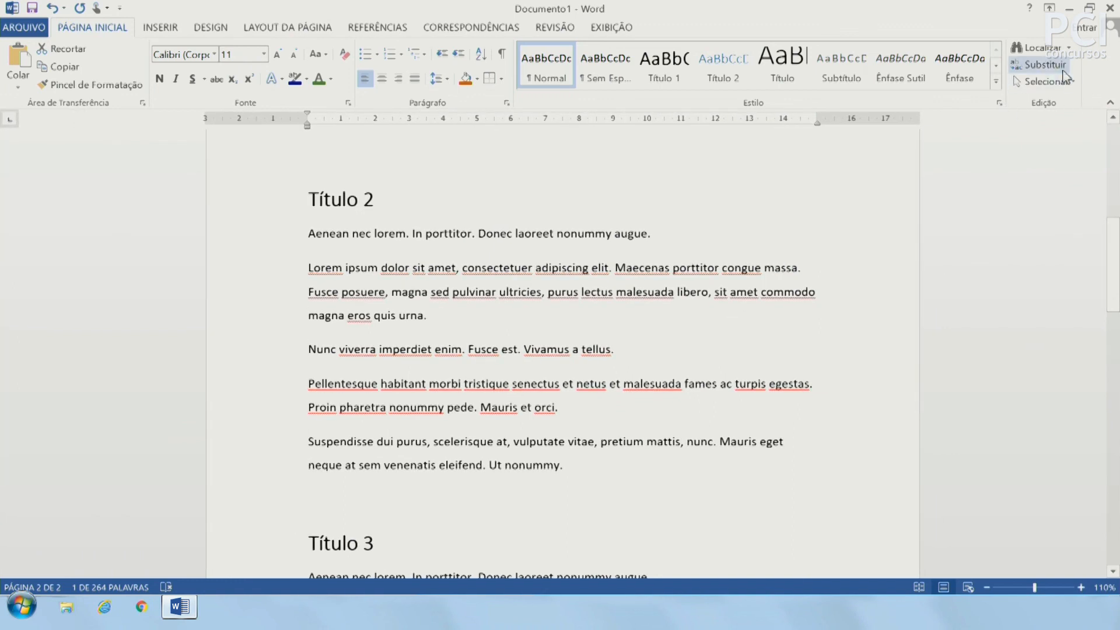
Replace every occurrence of "Lorem" with "Loren" throughout the whole document, including the part before the cursor
click(1041, 65)
drag(490, 204, 797, 161)
click(736, 215)
drag(751, 214, 707, 216)
click(743, 263)
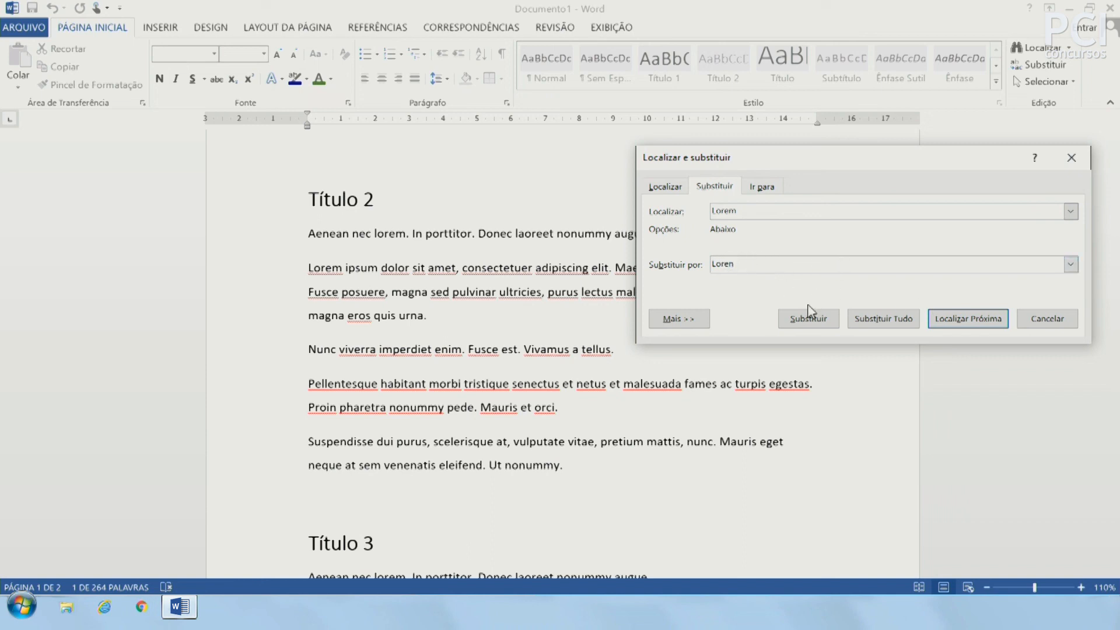
click(880, 321)
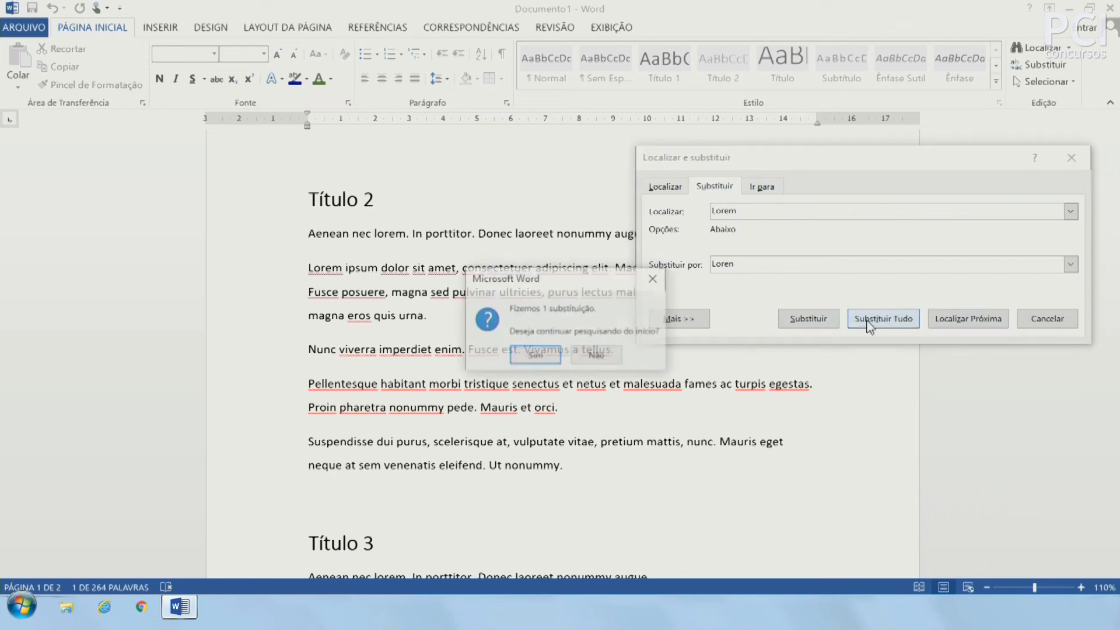
key(Return)
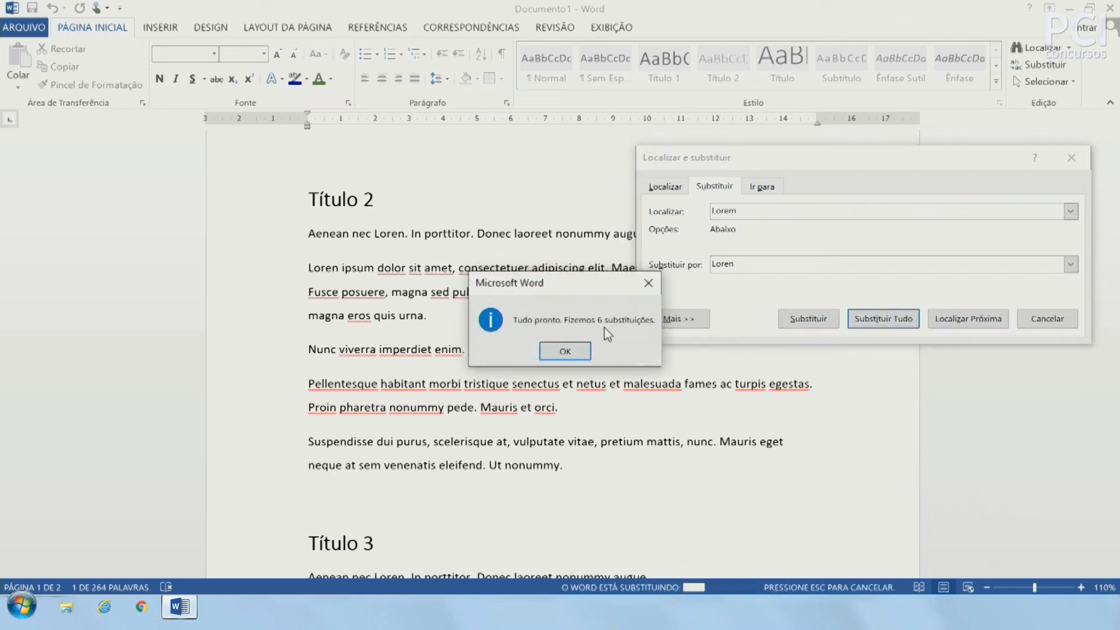
click(563, 351)
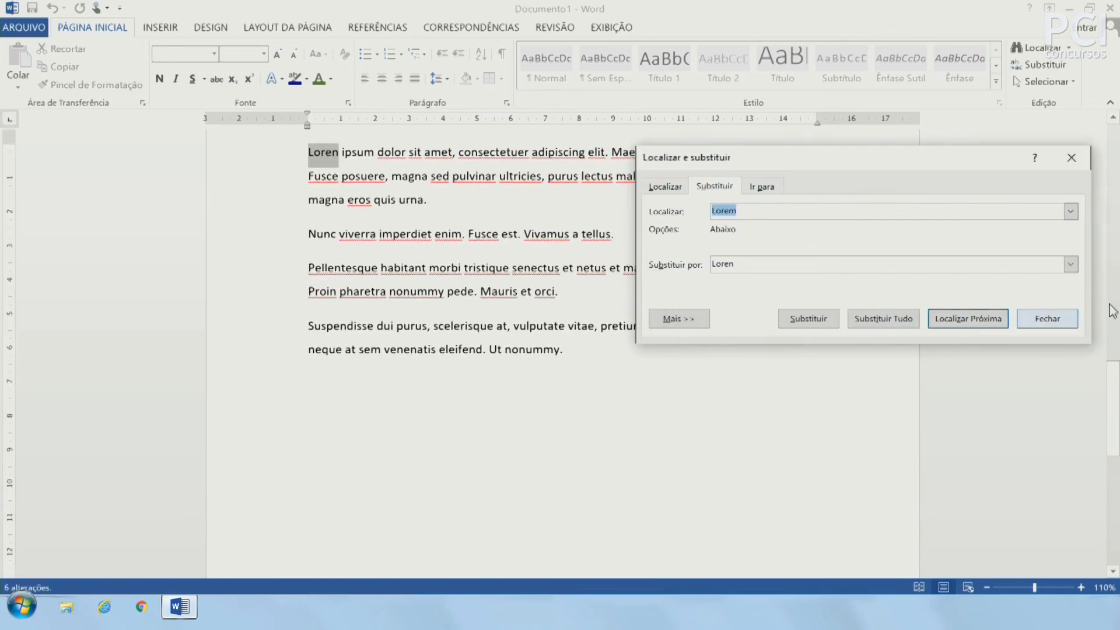
click(1055, 330)
Select the entire contents of the document with the Selecionar Tudo command
click(1070, 82)
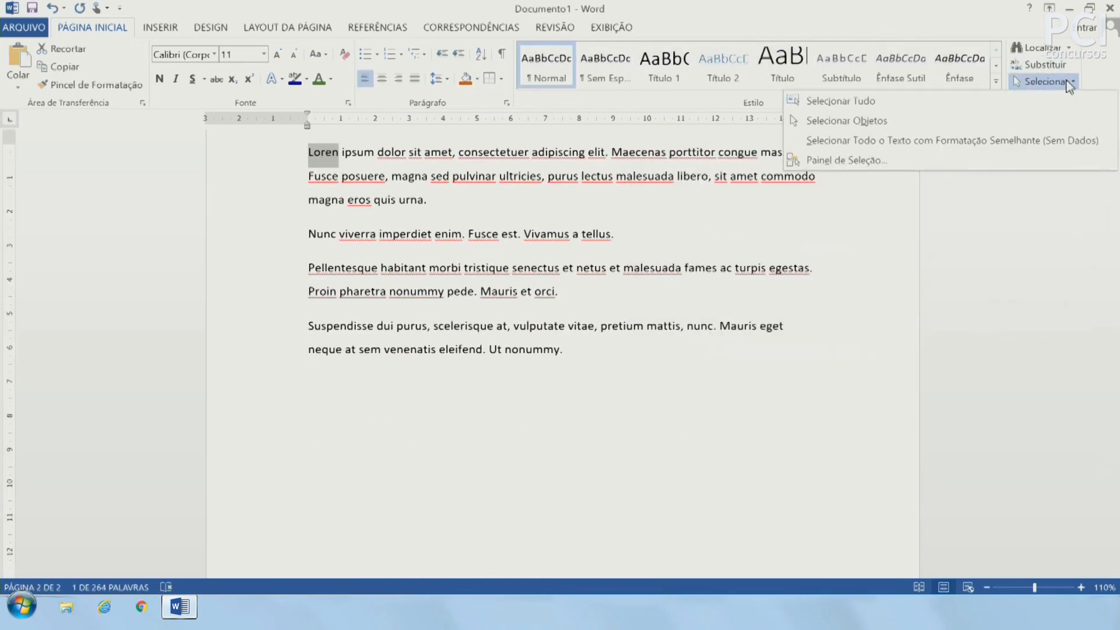
click(707, 340)
scroll(708, 340, up, 20)
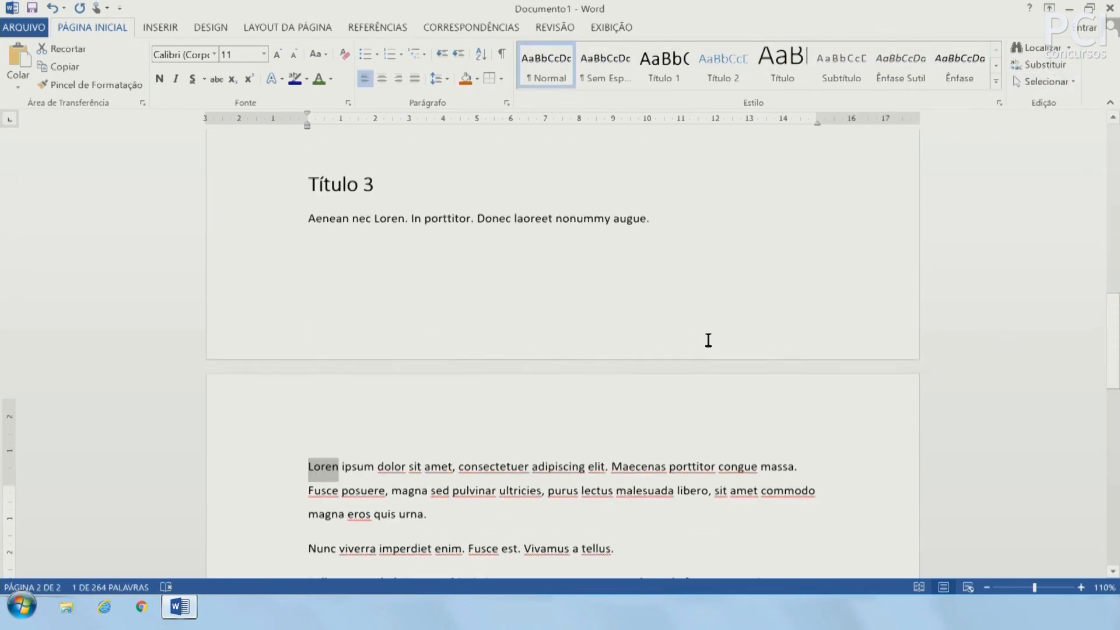
scroll(708, 340, up, 1)
scroll(529, 378, down, 3)
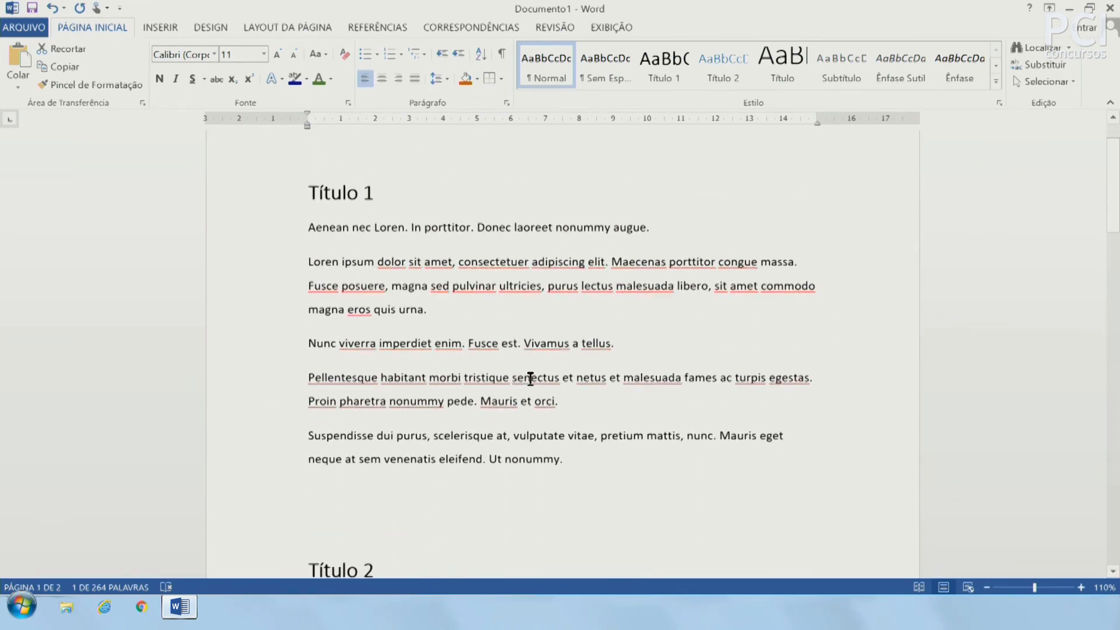
scroll(532, 380, up, 1)
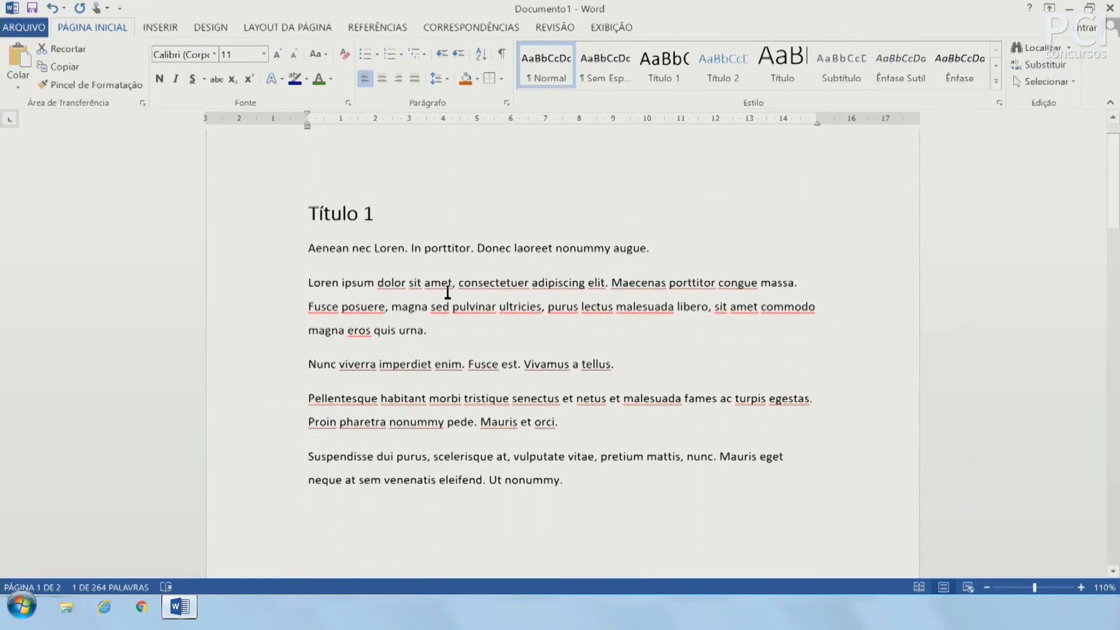
drag(456, 286, 600, 350)
click(563, 375)
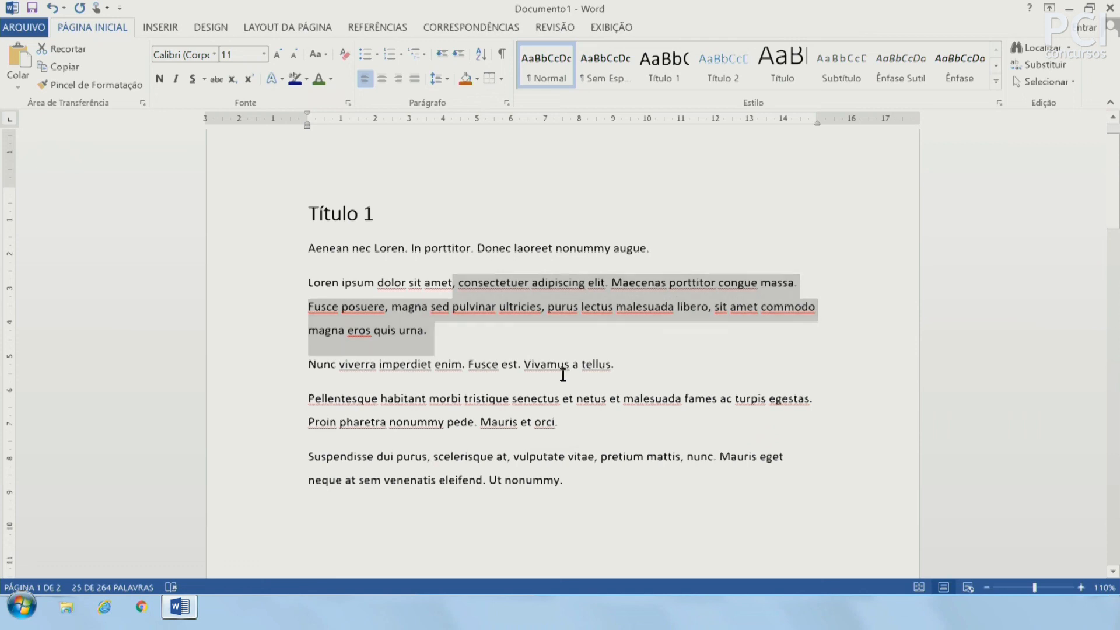
click(1050, 80)
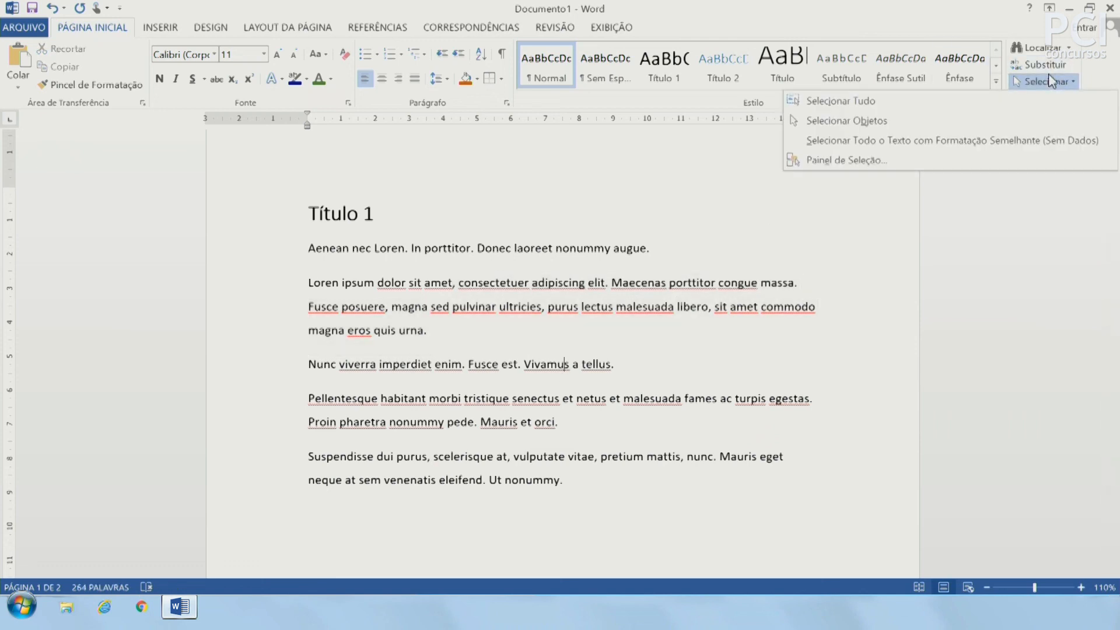
click(833, 105)
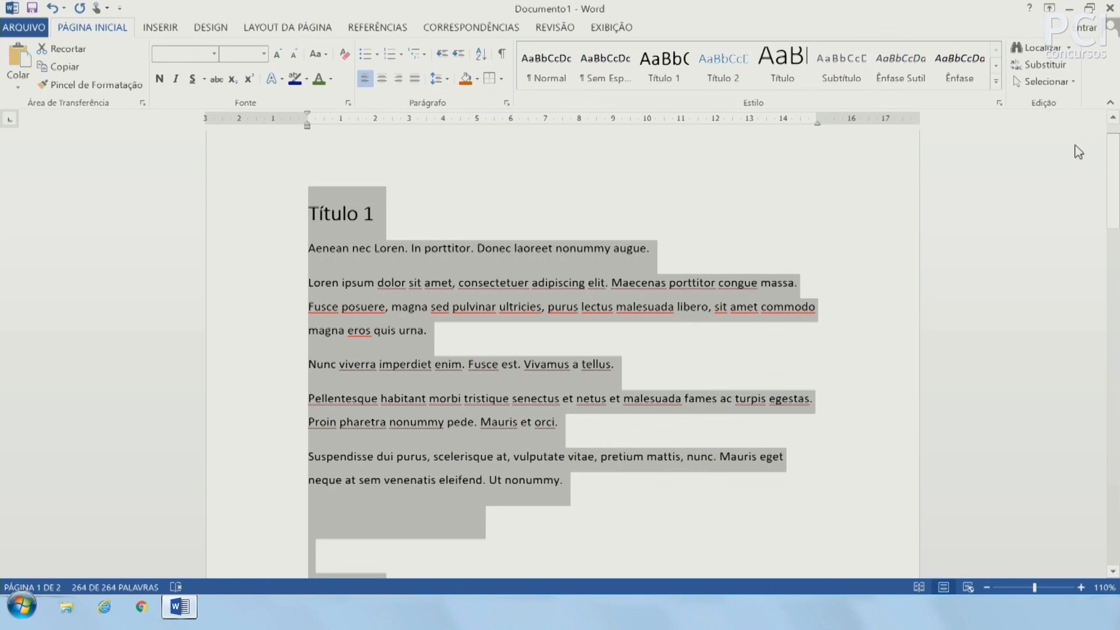
Switch to selecting objects with Selecionar Objetos, and return to the body text
click(1046, 81)
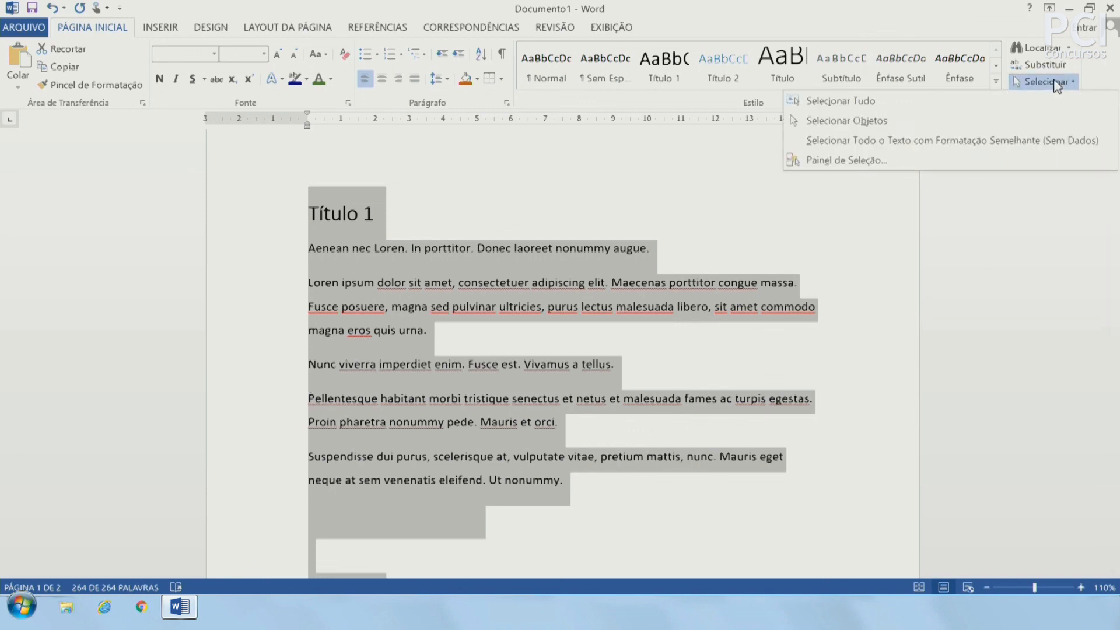
click(852, 119)
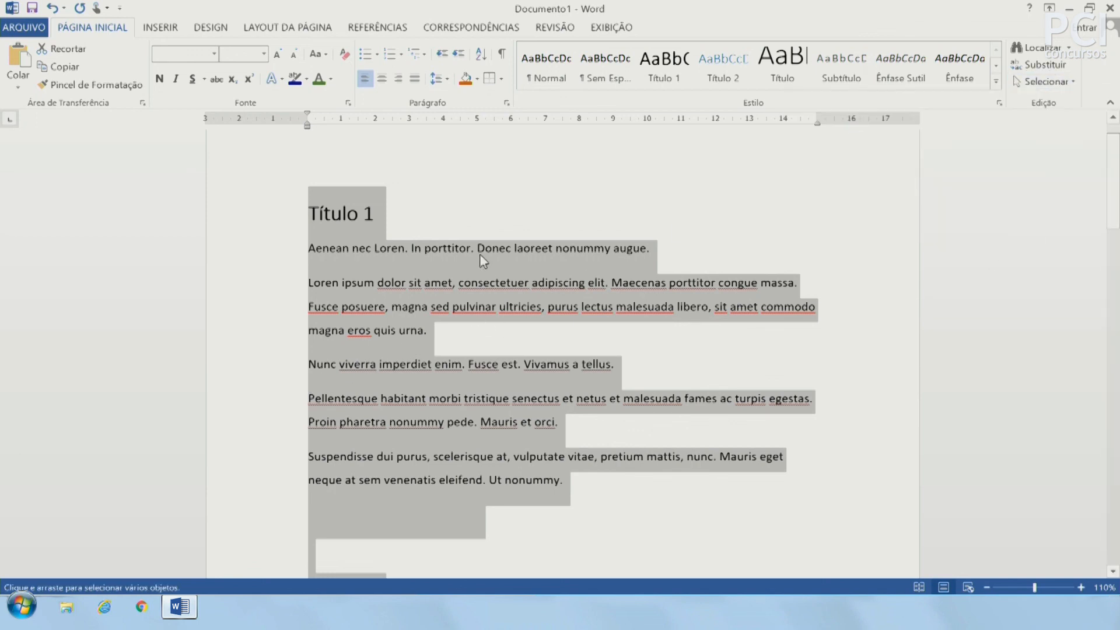
click(409, 305)
Draw an oval about 1.61 cm high and 1.42 cm wide over the first section's second paragraph, and undo it
click(158, 30)
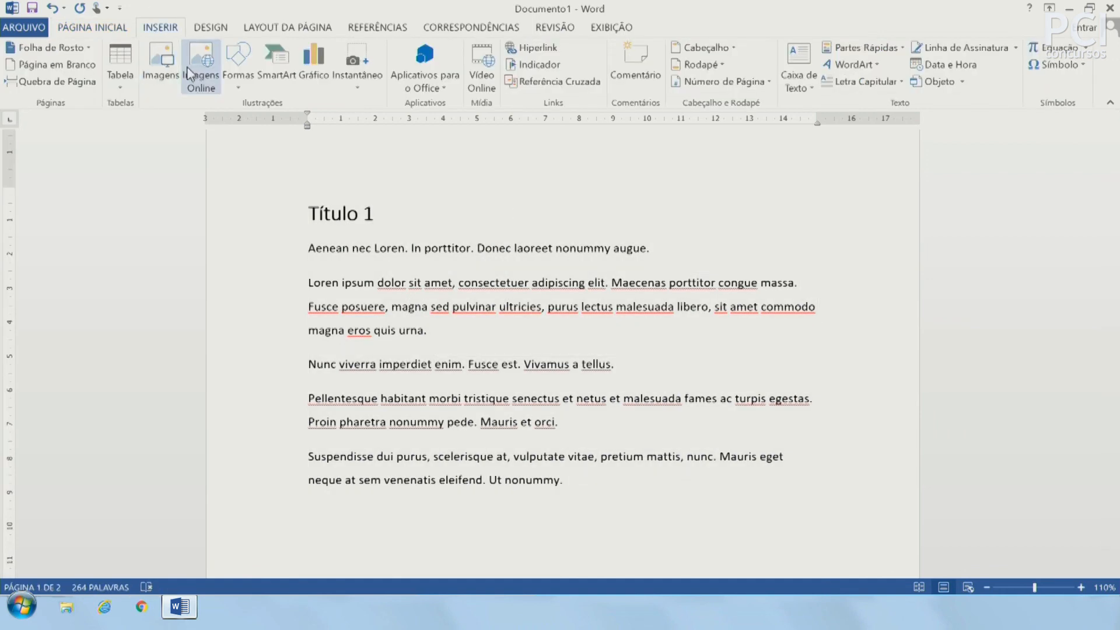
click(238, 64)
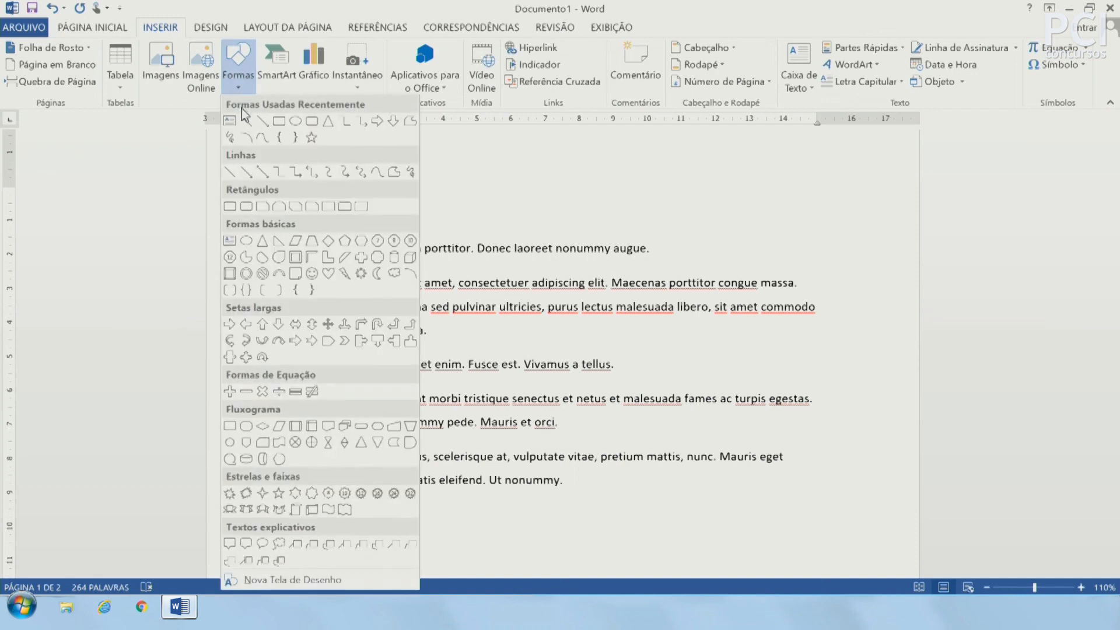
click(286, 121)
drag(702, 279, 757, 337)
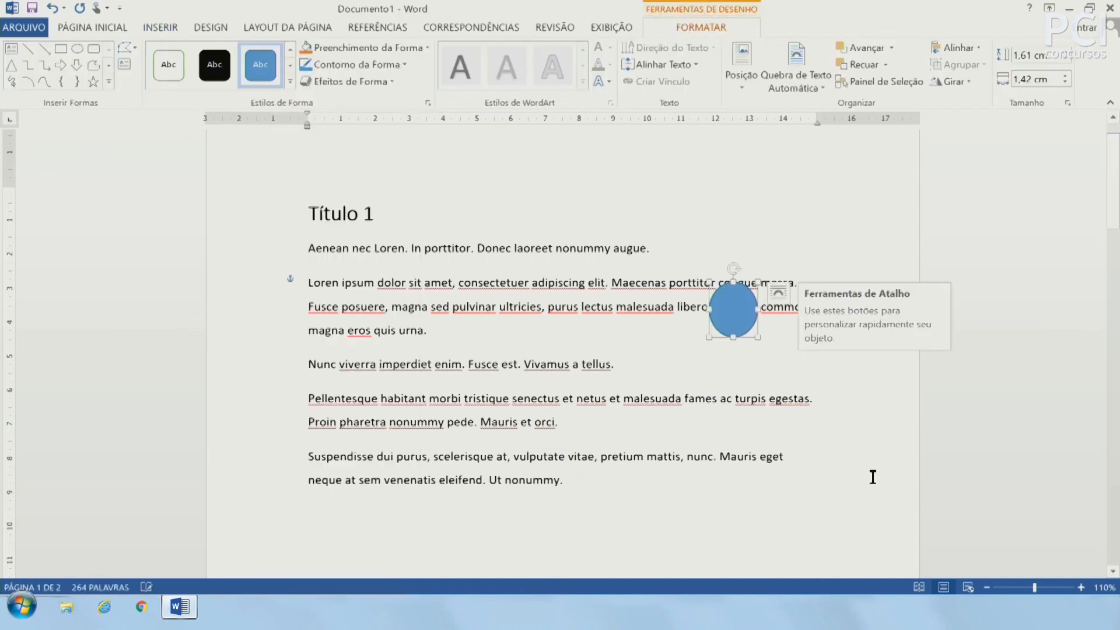
key(ctrl+z)
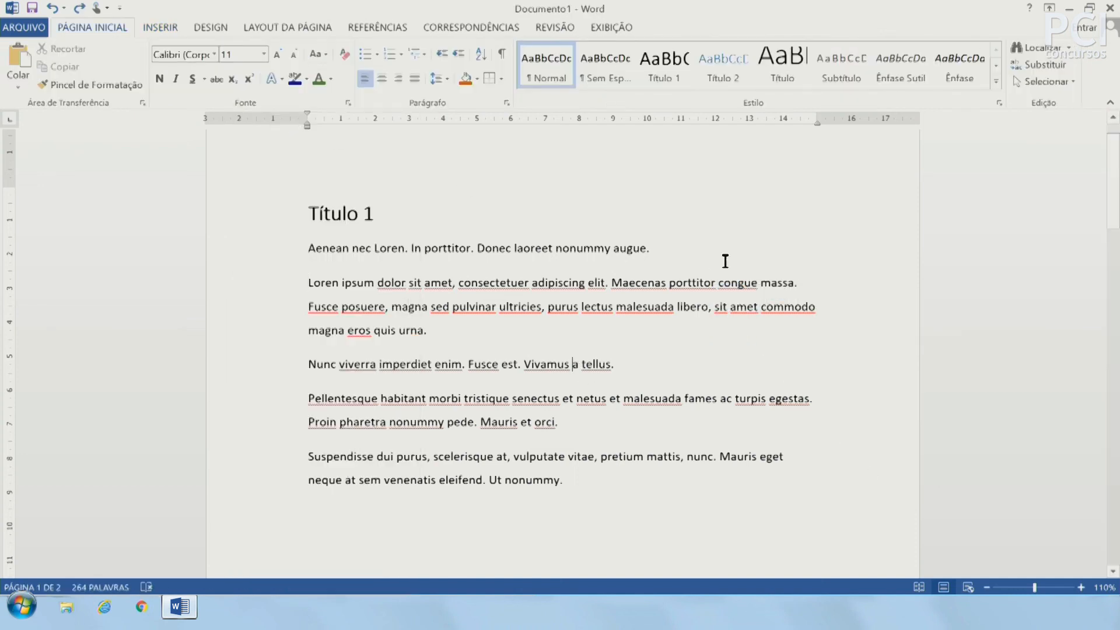
Select all text formatted like the "Título 1" heading and check the selected headings across the sections
click(1050, 81)
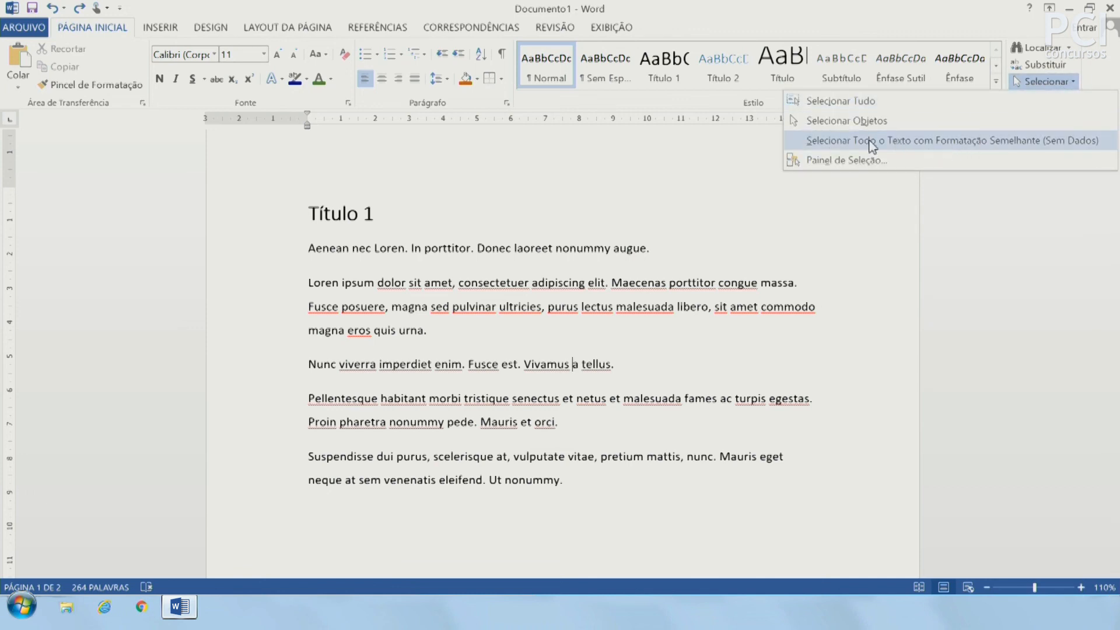
click(404, 277)
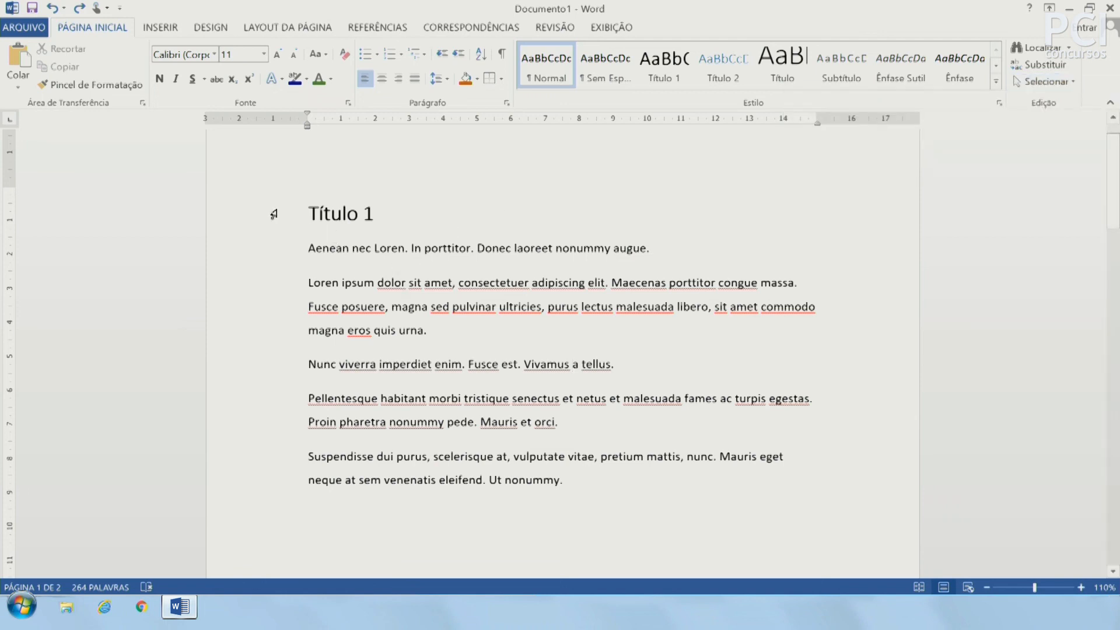
drag(341, 214, 357, 214)
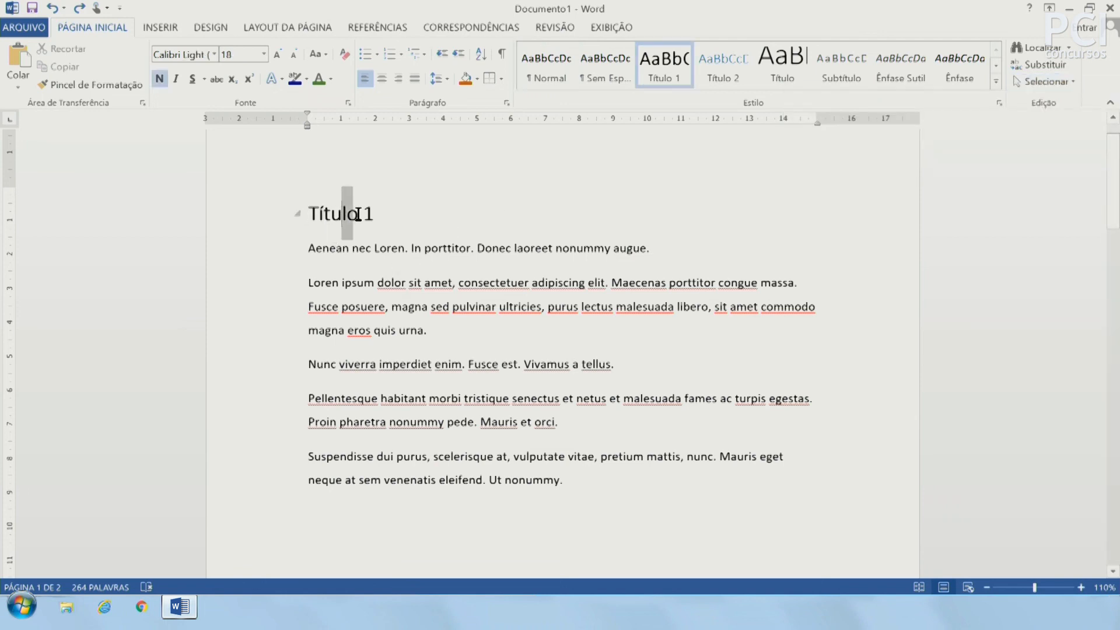
click(1047, 81)
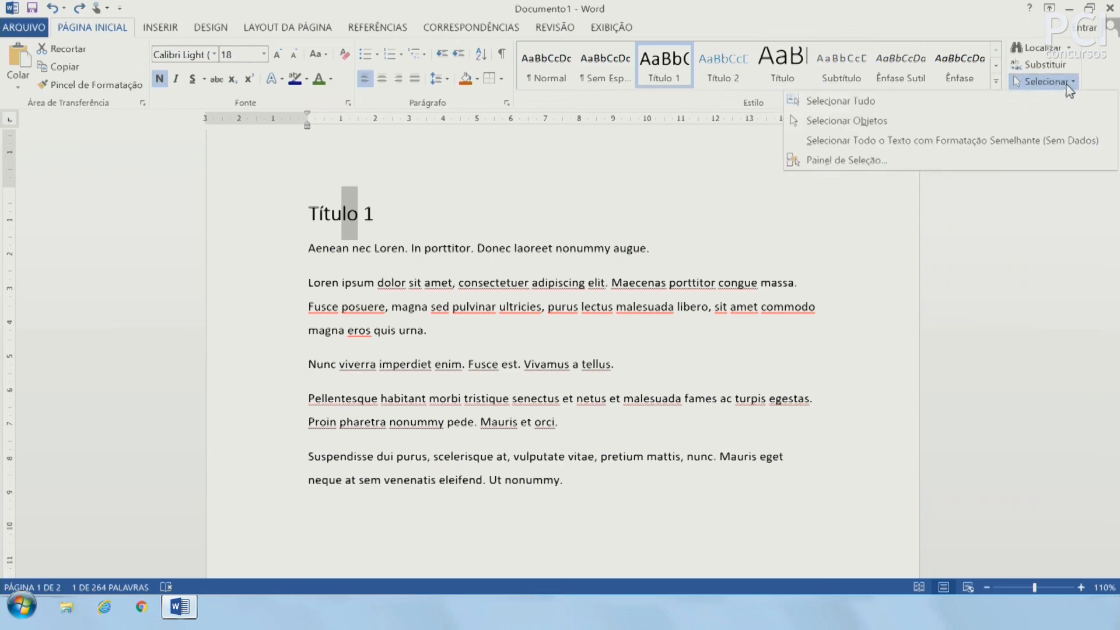
click(872, 138)
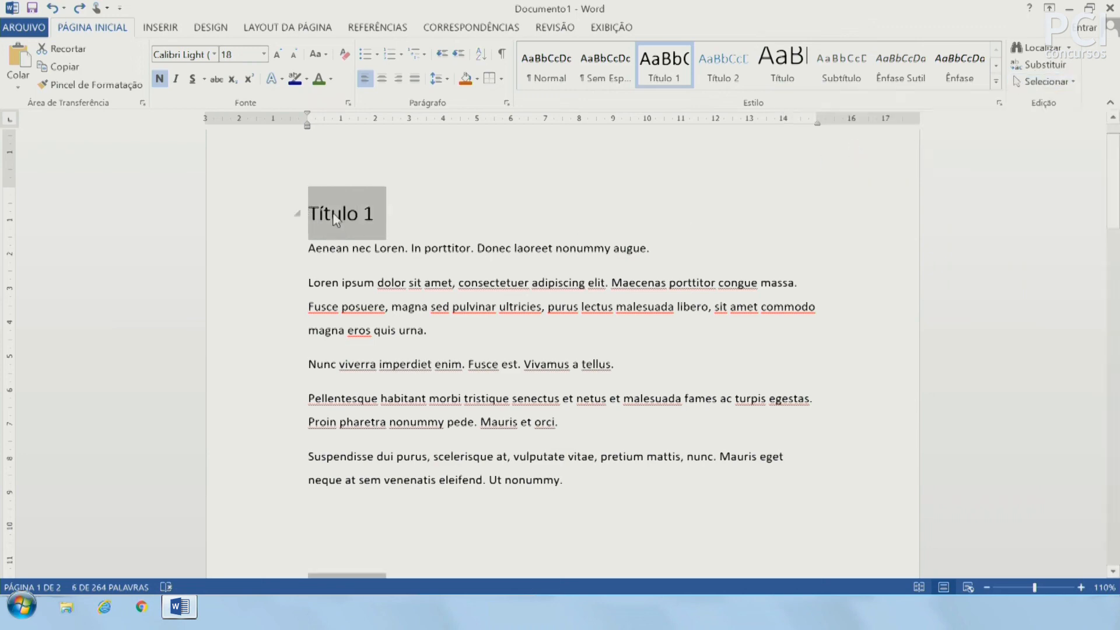
scroll(357, 211, down, 4)
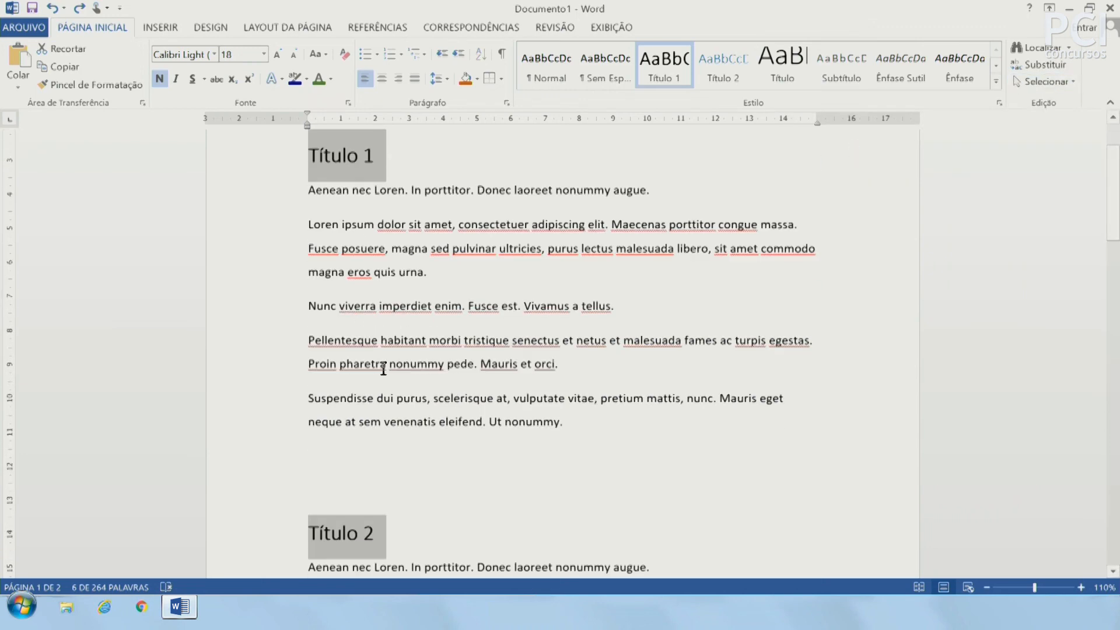
scroll(366, 383, down, 7)
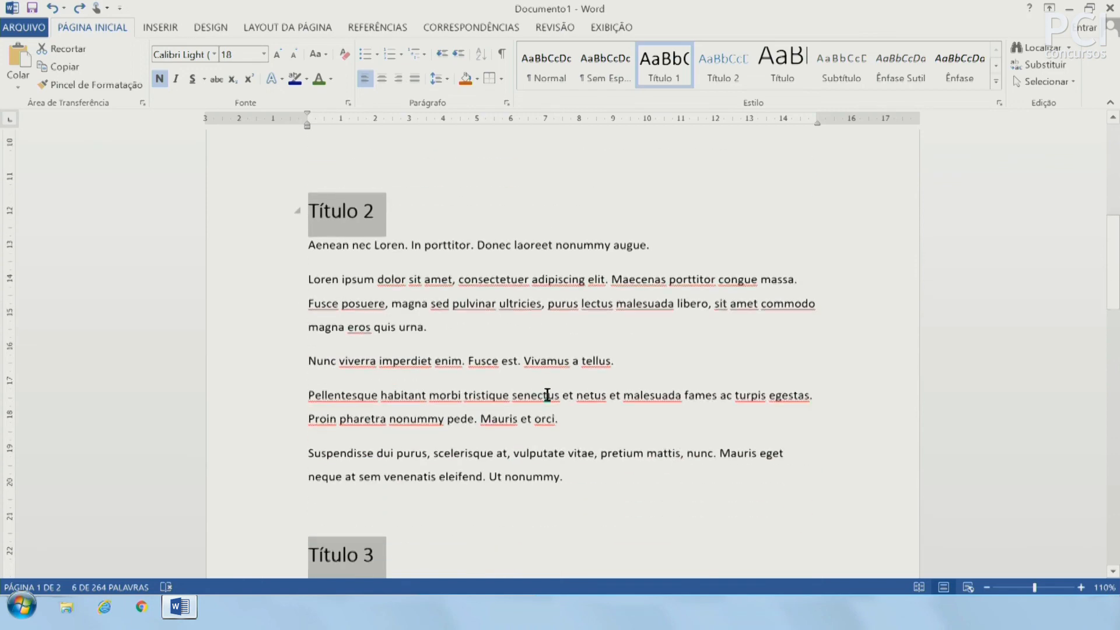
scroll(542, 421, up, 5)
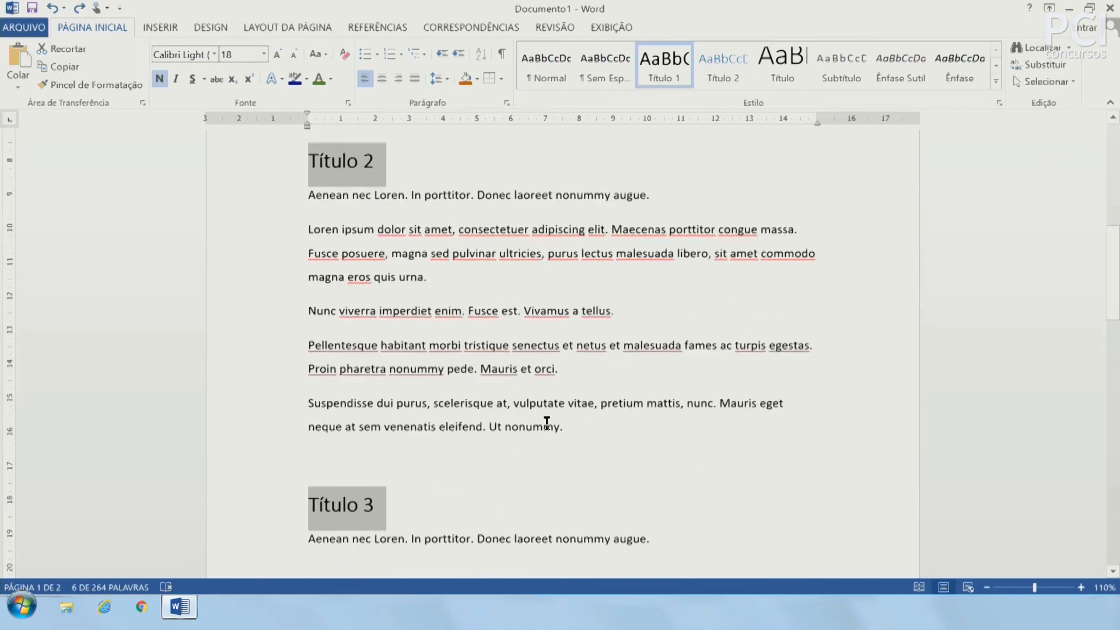
Select all text formatted like the body words "amet, consectetuer", check it across the sections, and clear the selection
drag(426, 325, 520, 327)
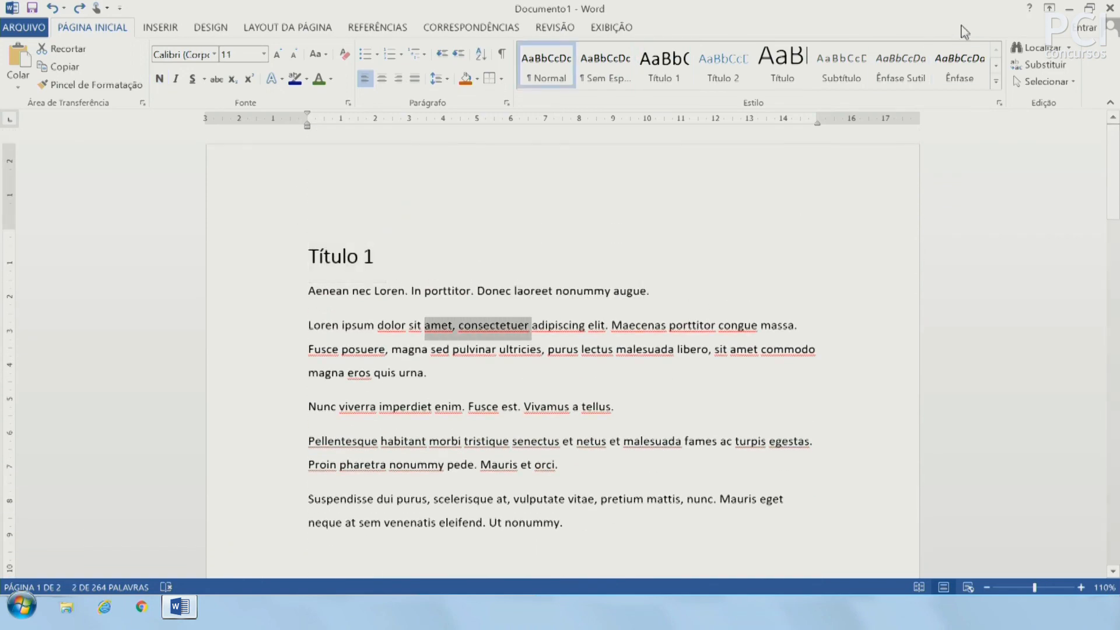
click(1045, 81)
click(979, 139)
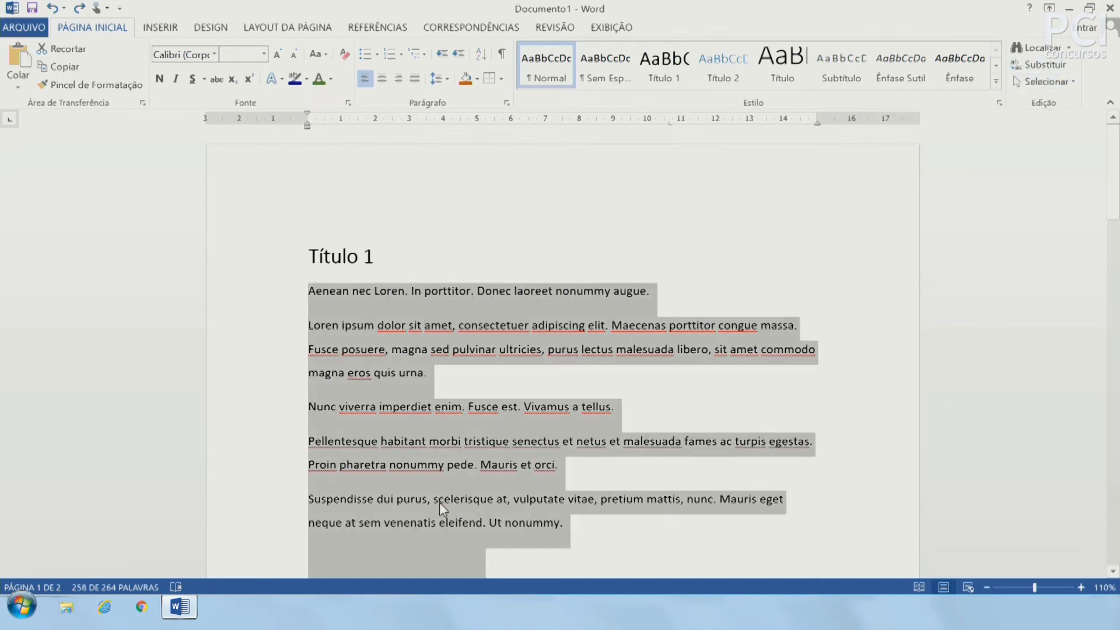
scroll(346, 257, down, 5)
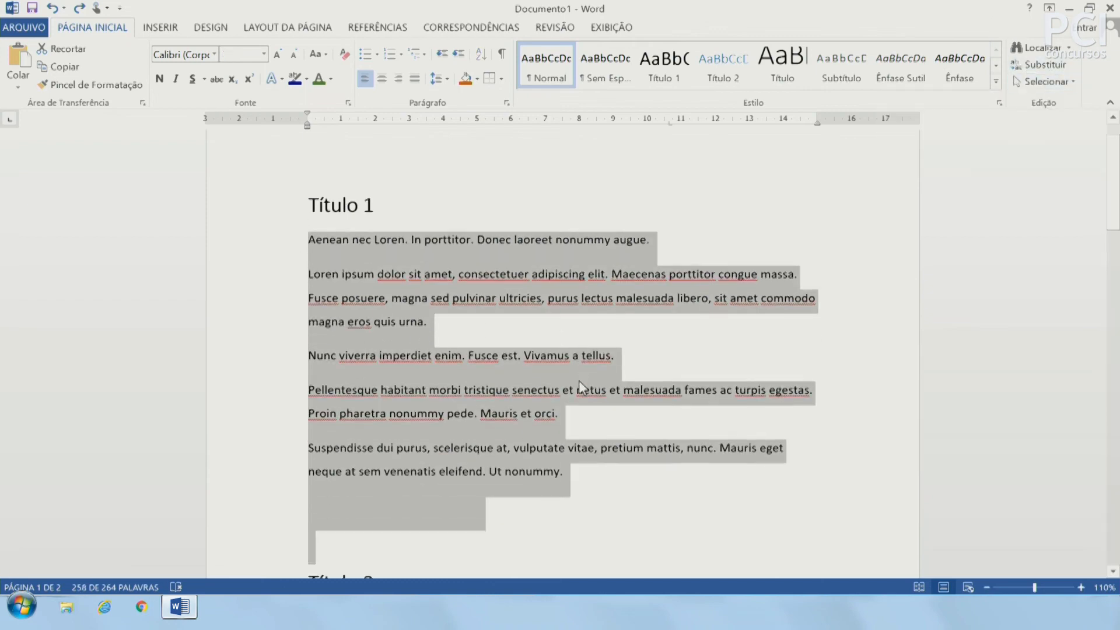
scroll(369, 391, down, 7)
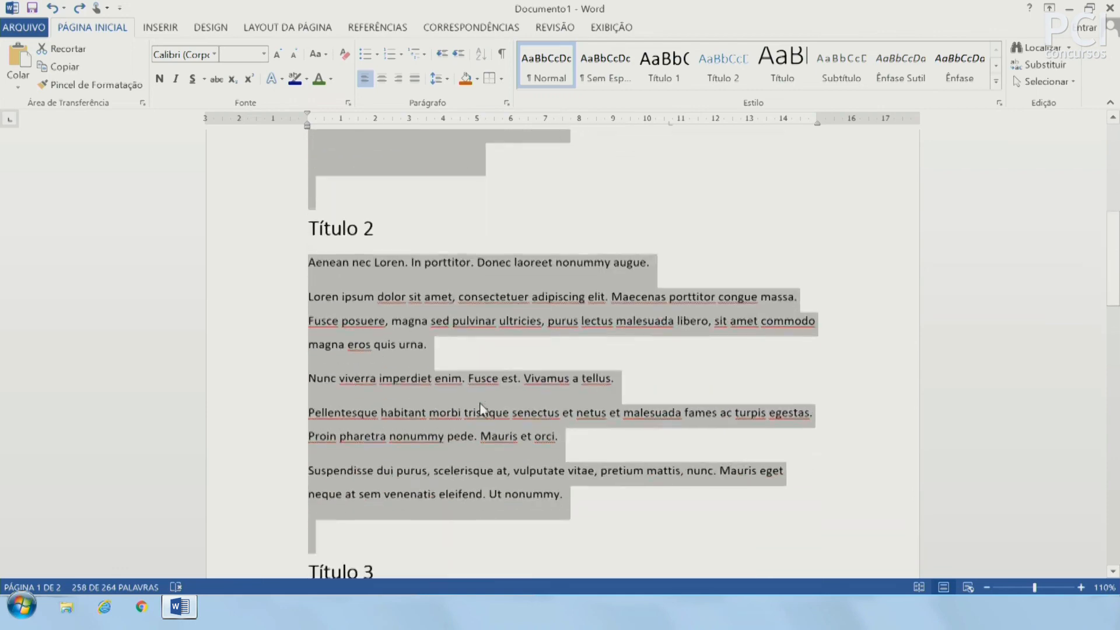
click(572, 464)
scroll(572, 462, down, 1)
scroll(572, 463, up, 6)
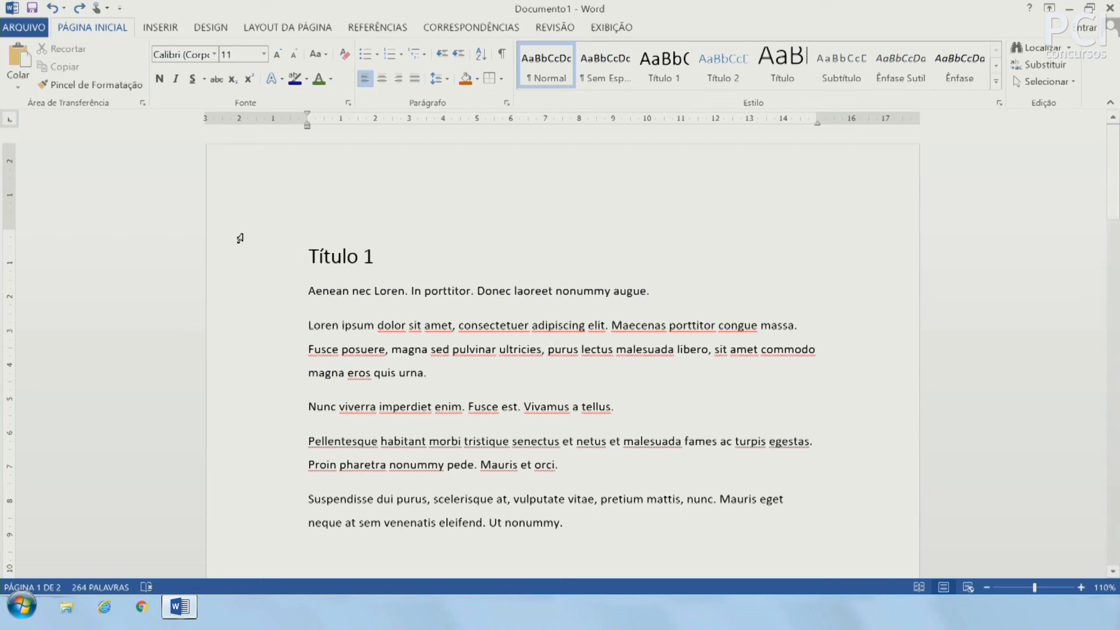
click(360, 303)
click(468, 296)
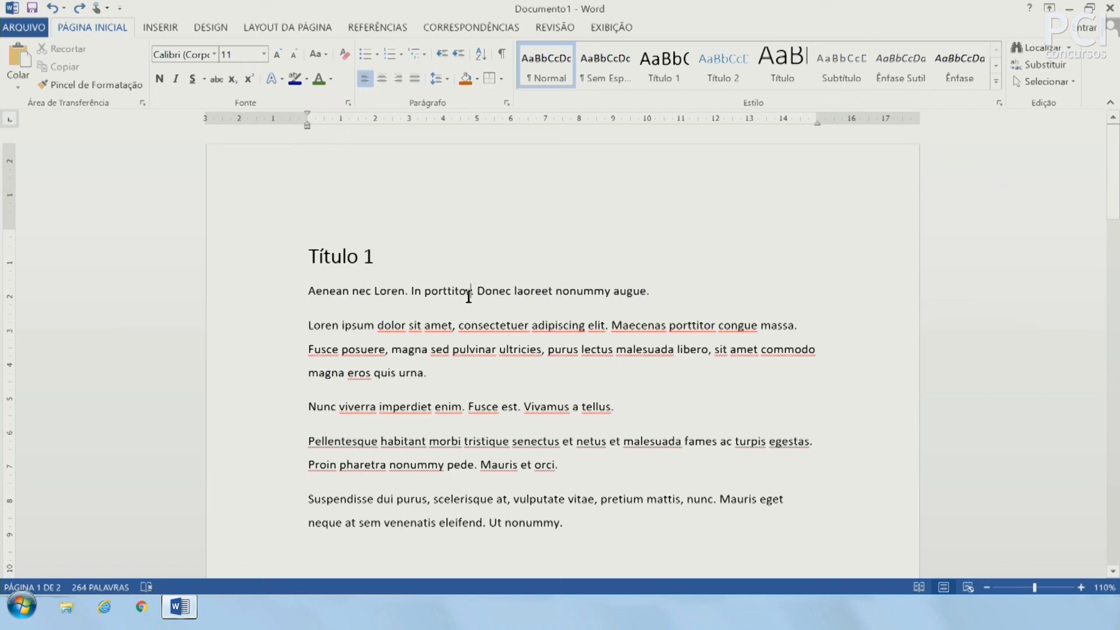